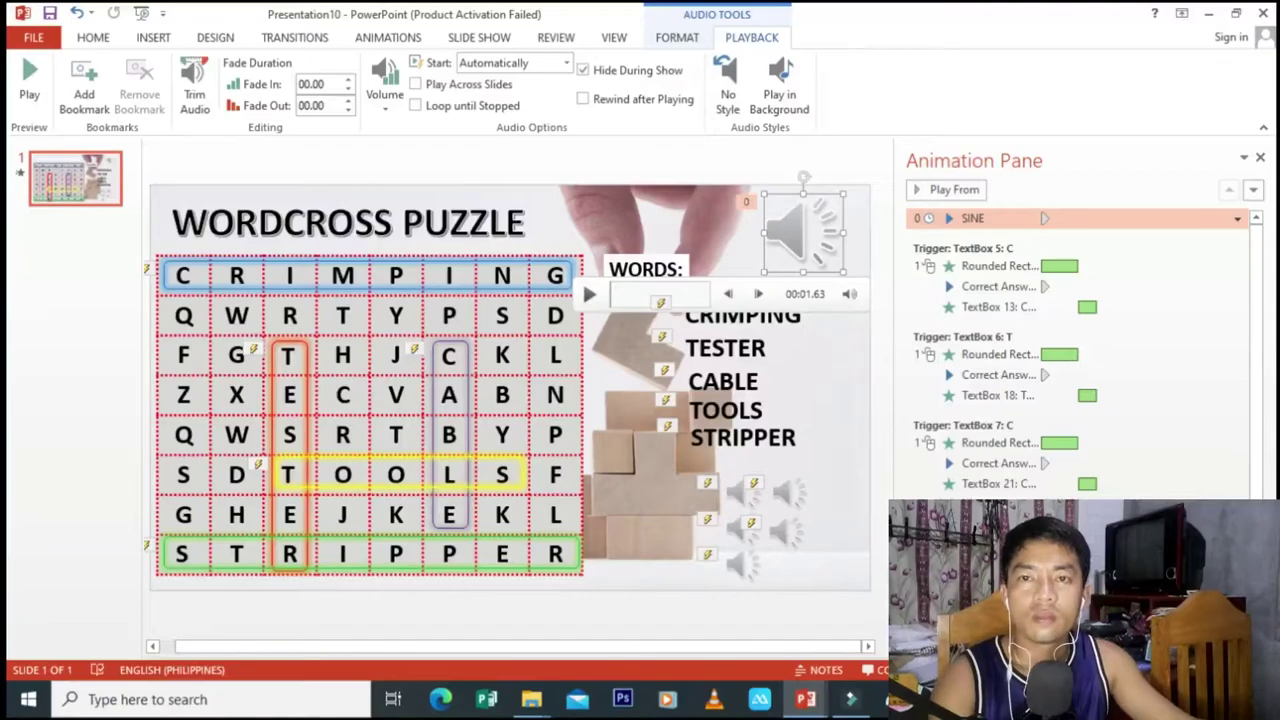
Step: Run the slide show and reveal CABLE, CRIMPING, STRIPPER, TOOLS and TESTER by clicking their first letters
{"action": "key", "text": "F5"}
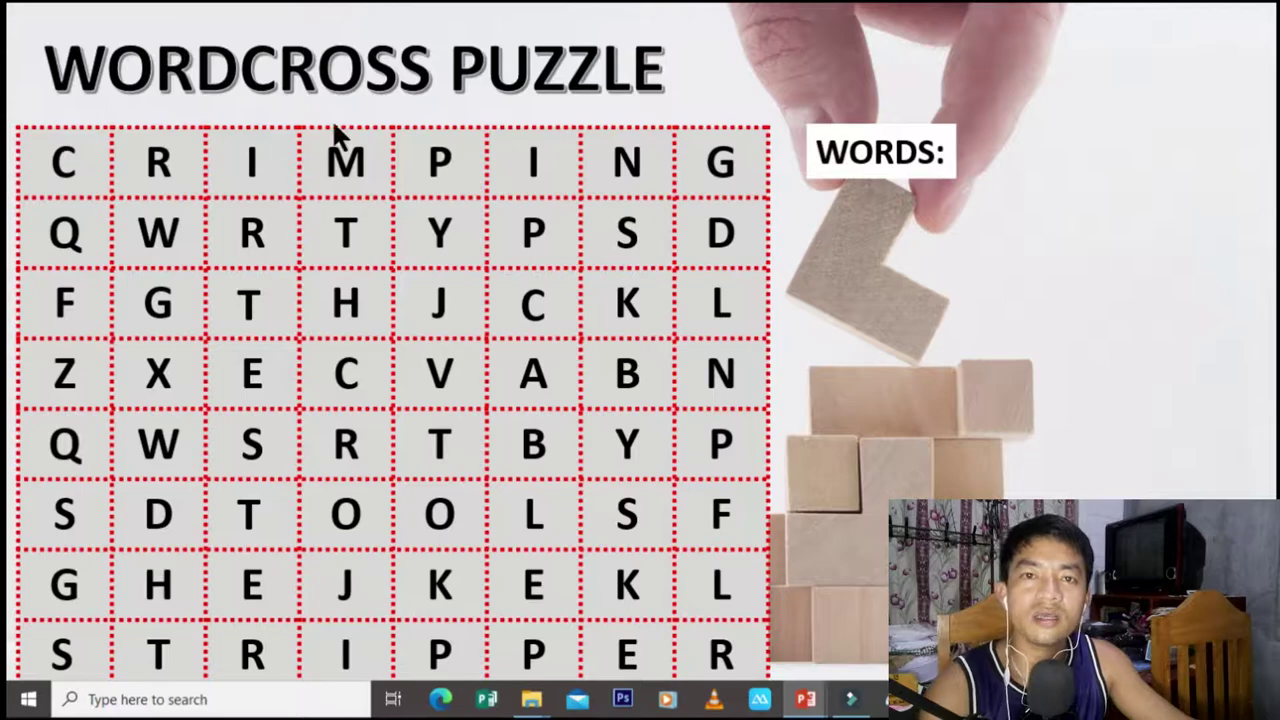
{"action": "left_click", "coordinate": [535, 305]}
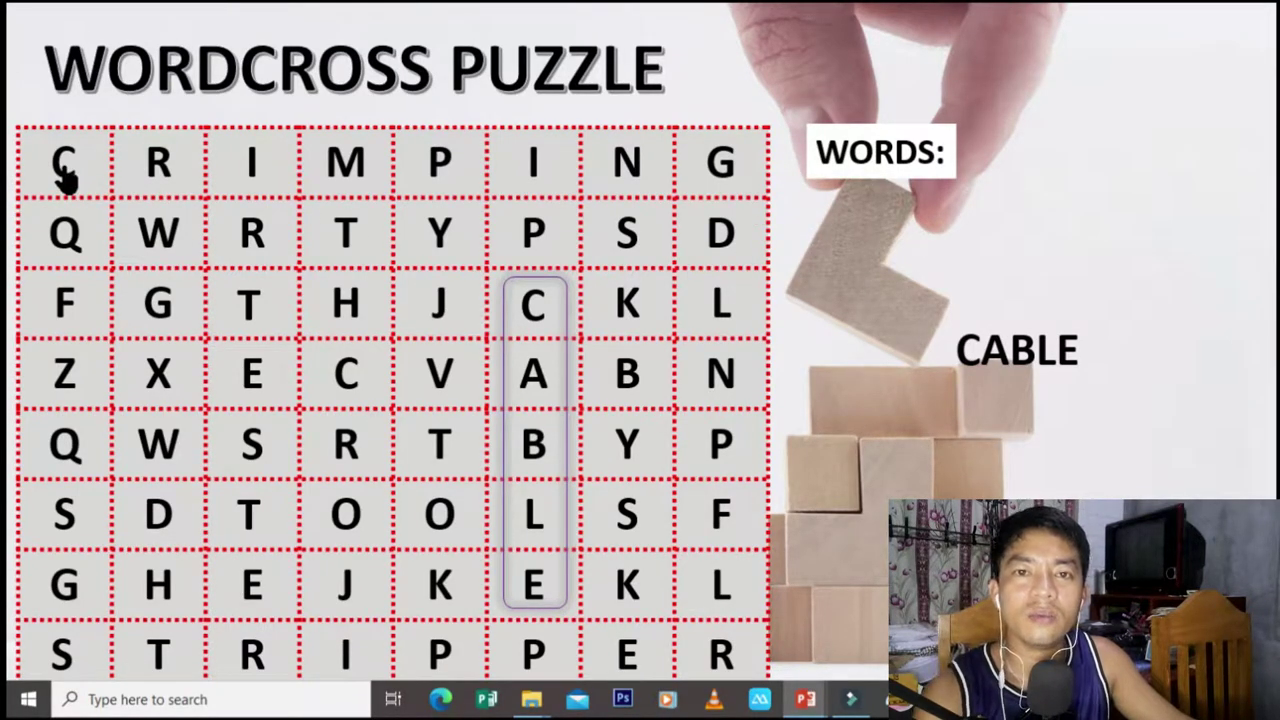
{"action": "left_click", "coordinate": [114, 166]}
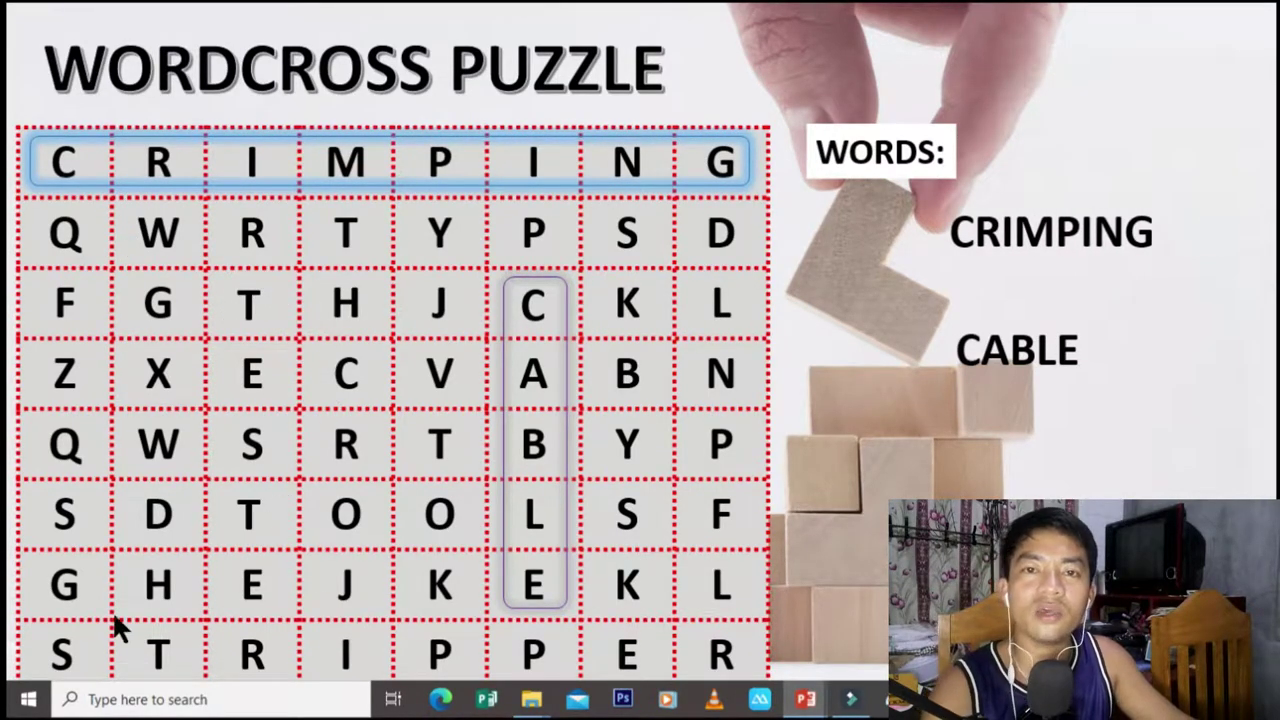
{"action": "left_click", "coordinate": [55, 668]}
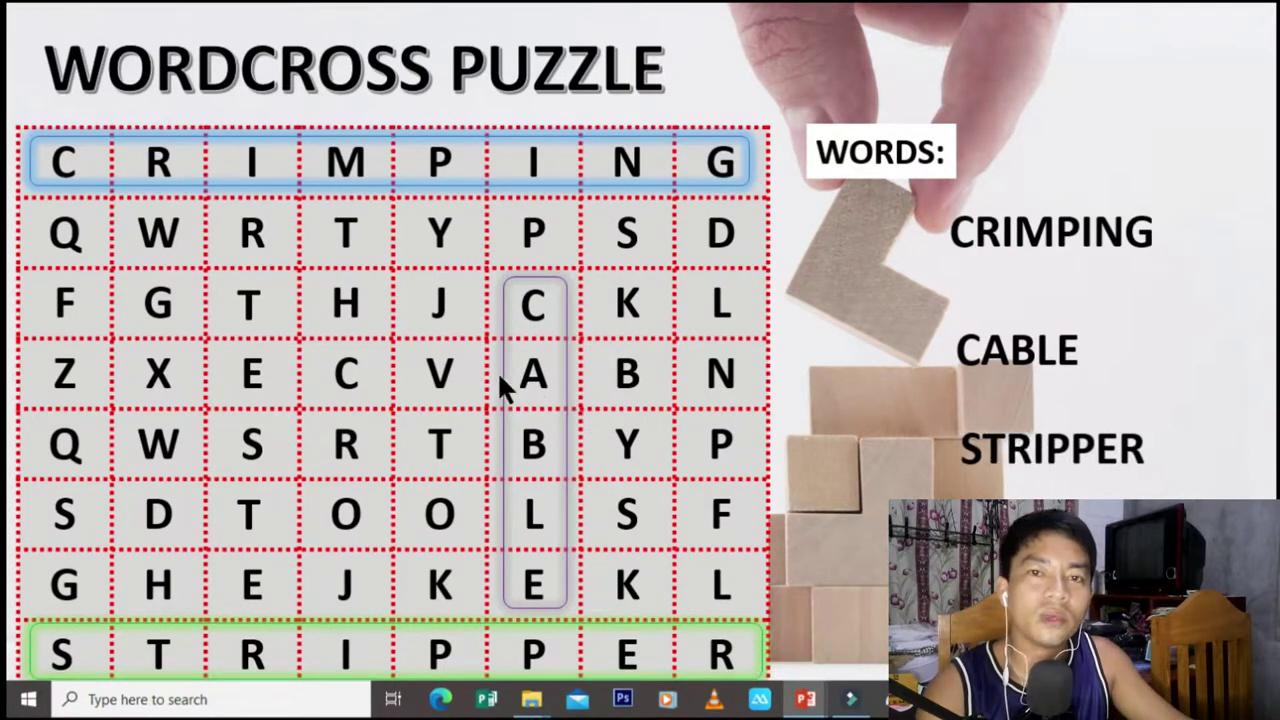
{"action": "left_click", "coordinate": [250, 518]}
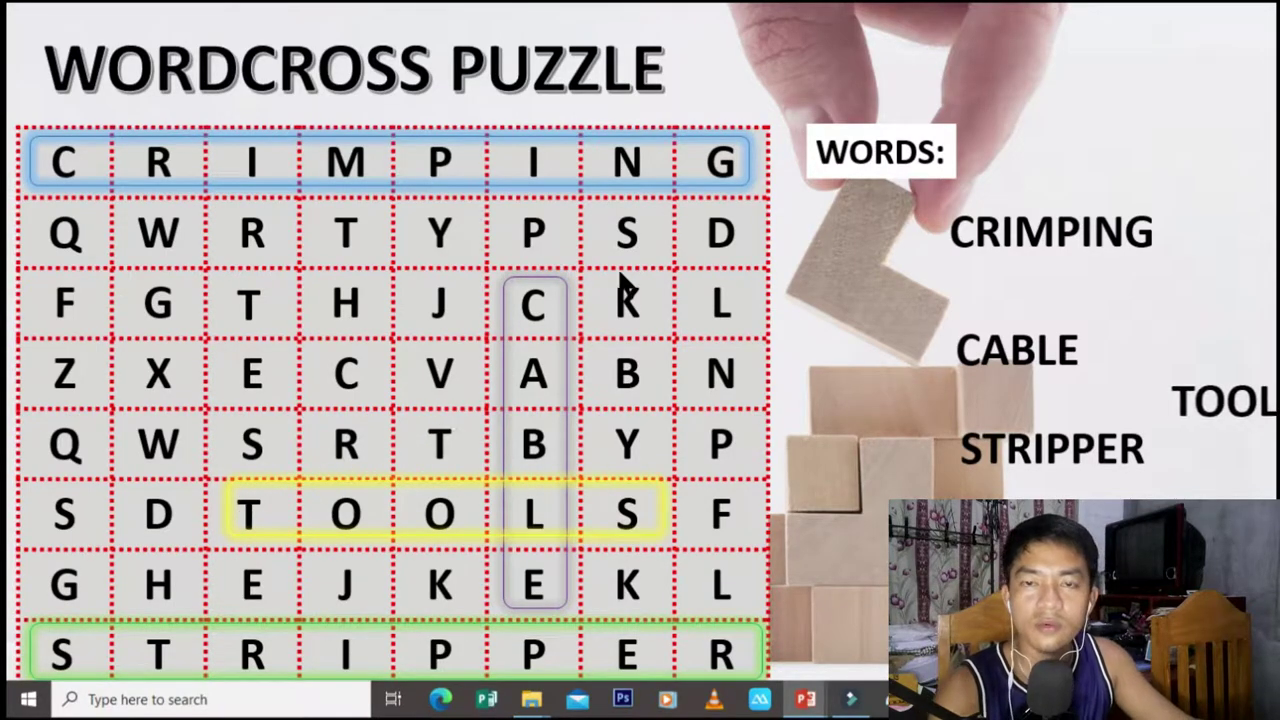
{"action": "left_click", "coordinate": [255, 312]}
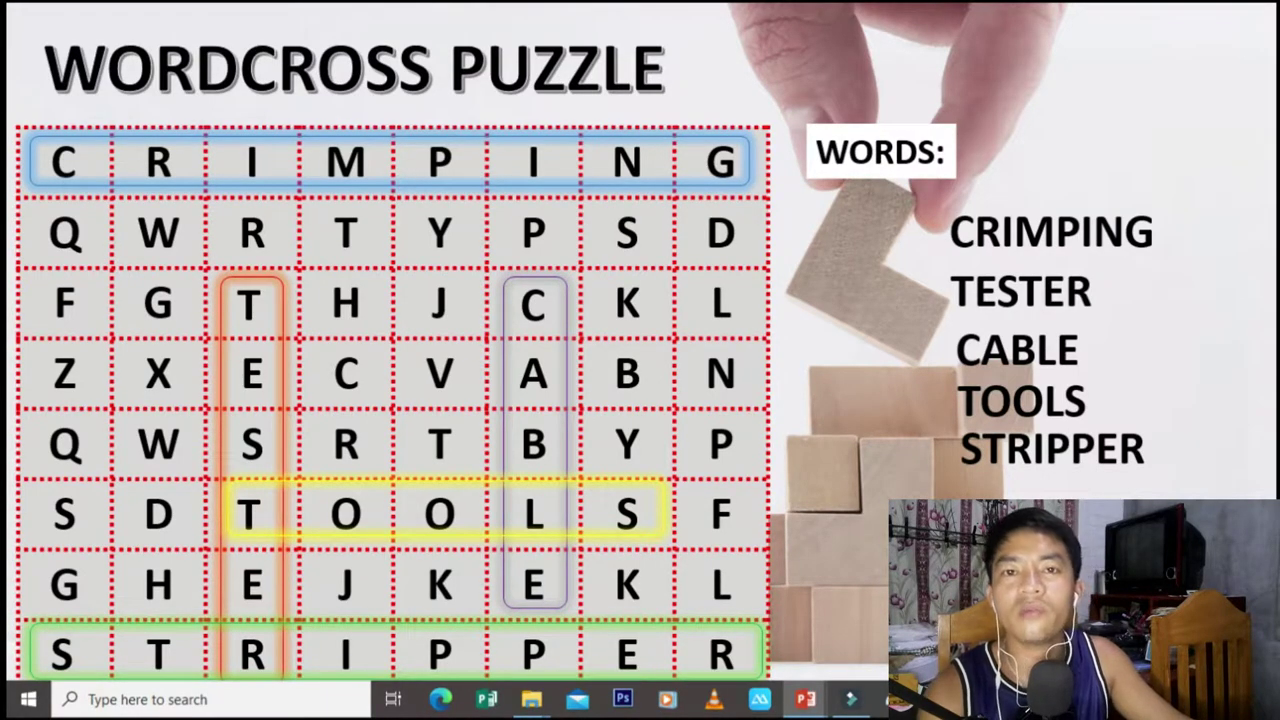
Step: Find PowerPoint 2013 by searching 'POWER', launch it, and start a blank presentation
{"action": "left_click", "coordinate": [285, 699]}
{"action": "type", "text": "PO"}
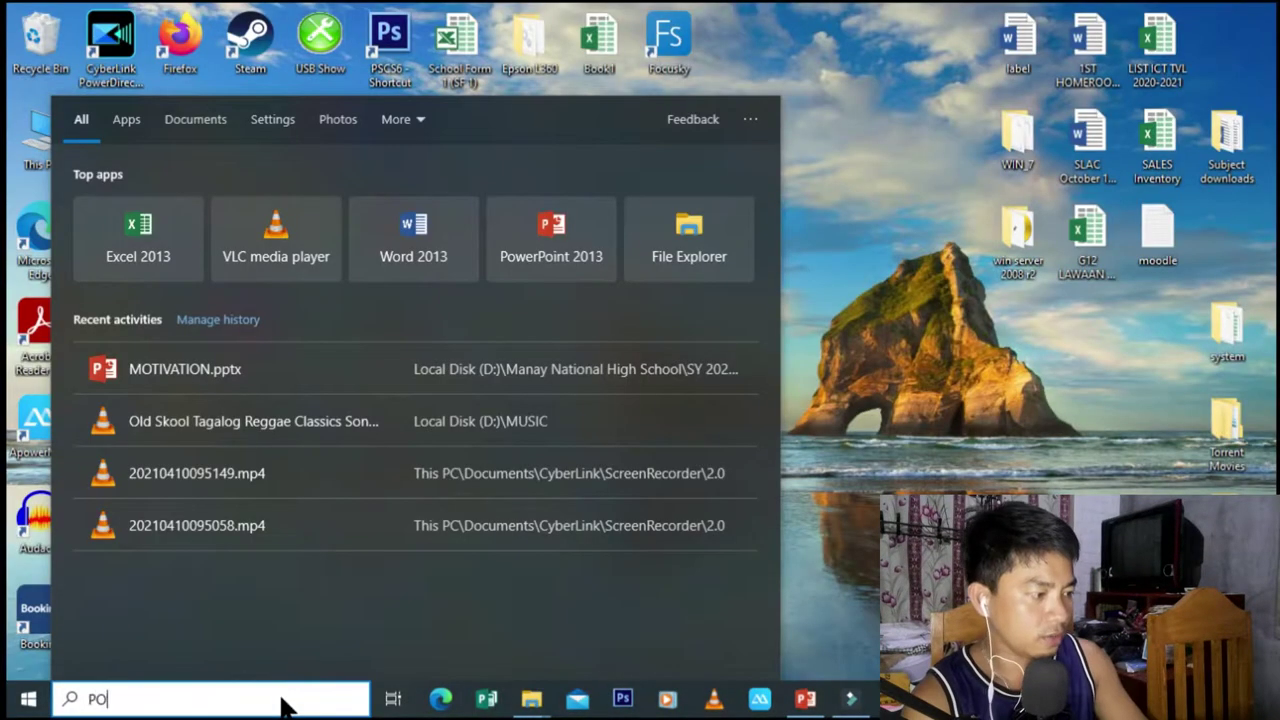
{"action": "type", "text": "WER"}
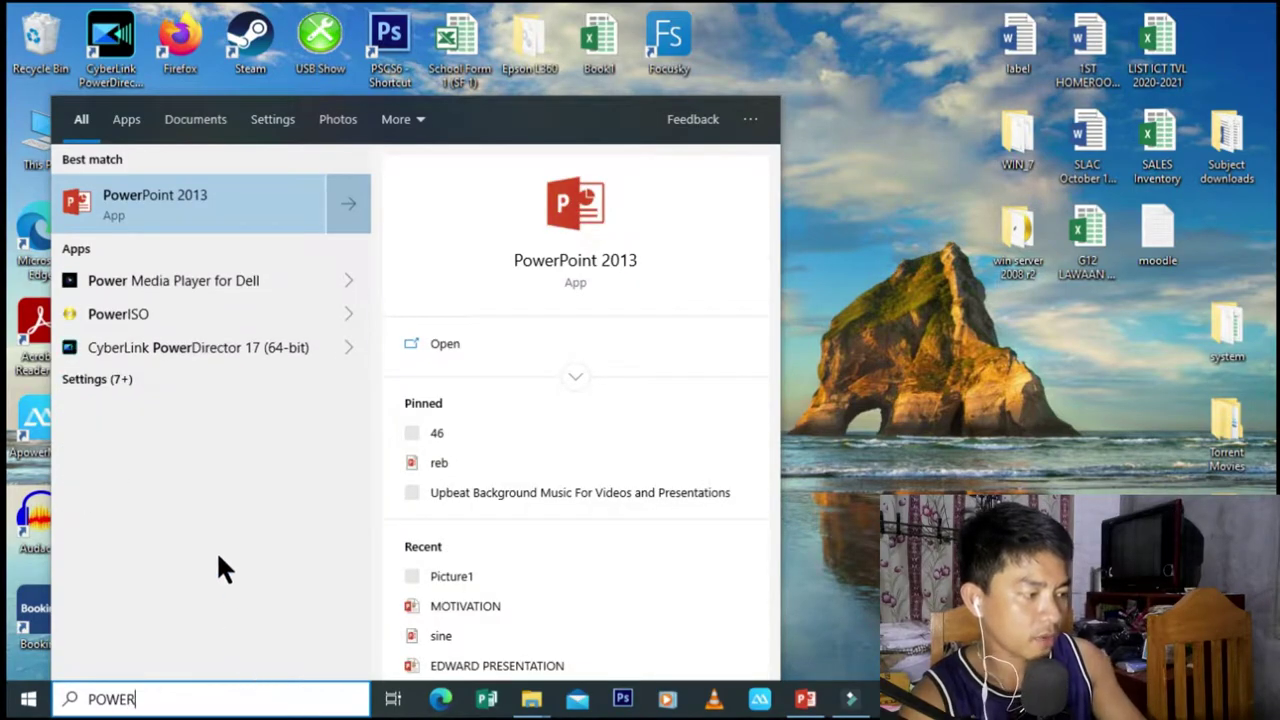
{"action": "left_click", "coordinate": [173, 198]}
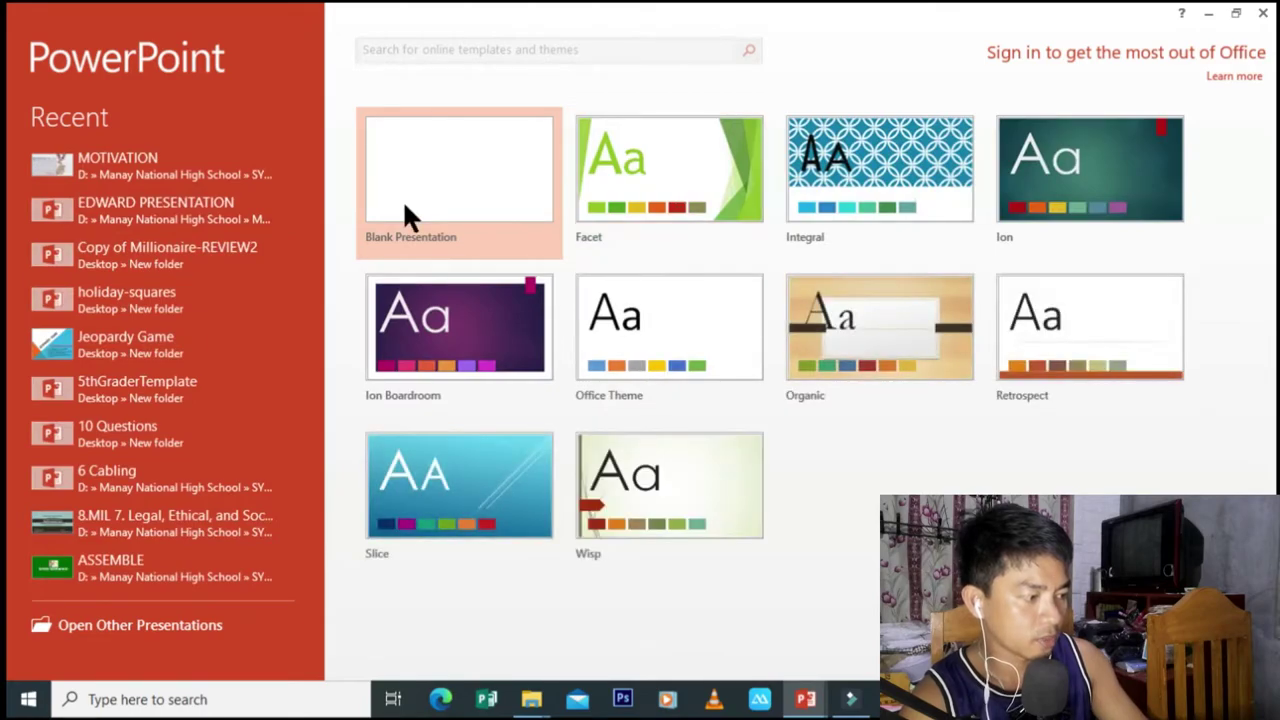
{"action": "left_click", "coordinate": [405, 208]}
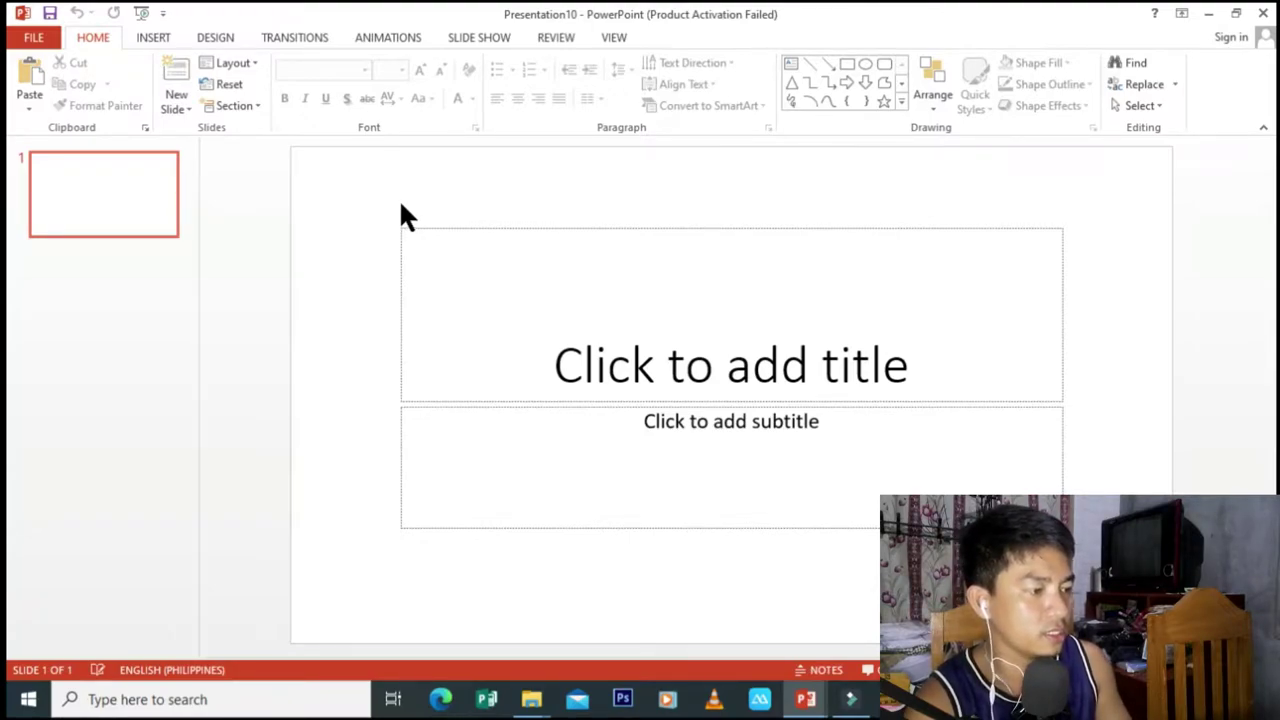
Step: Delete the title and subtitle placeholders and insert the Picture1 wooden-block photo
{"action": "left_click_drag", "start_coordinate": [330, 202], "coordinate": [1102, 568]}
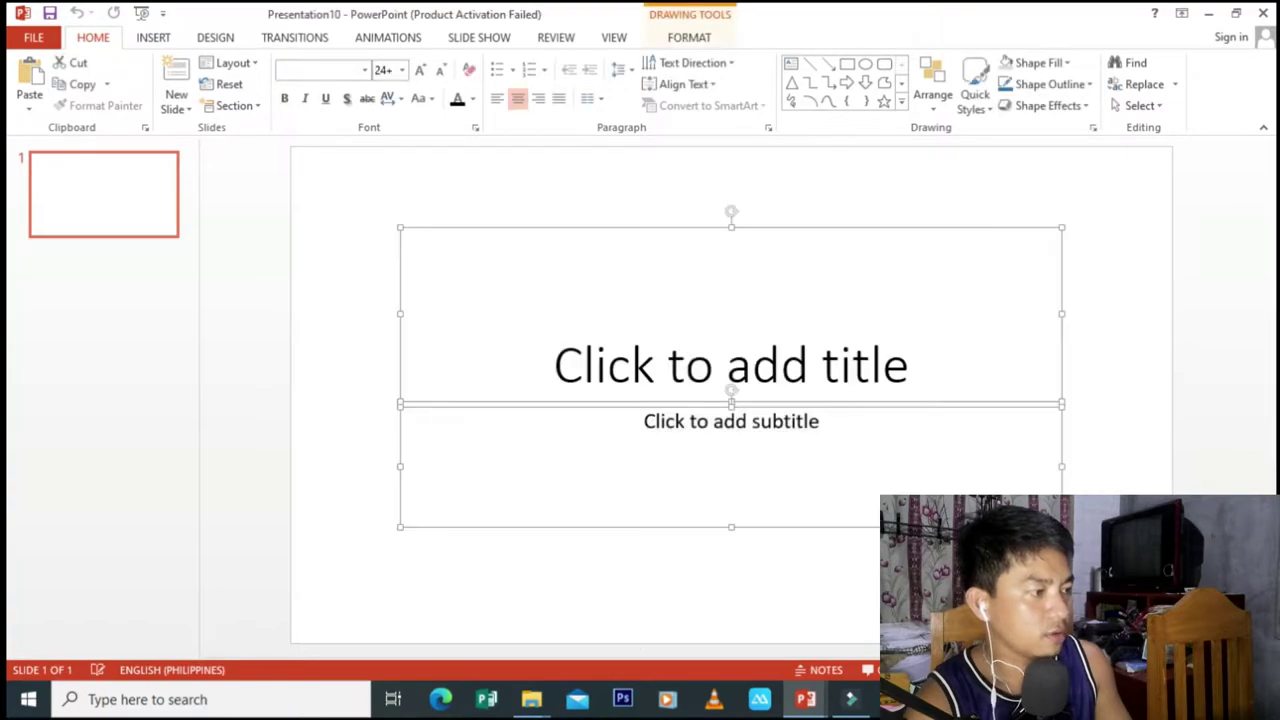
{"action": "key", "text": "Delete"}
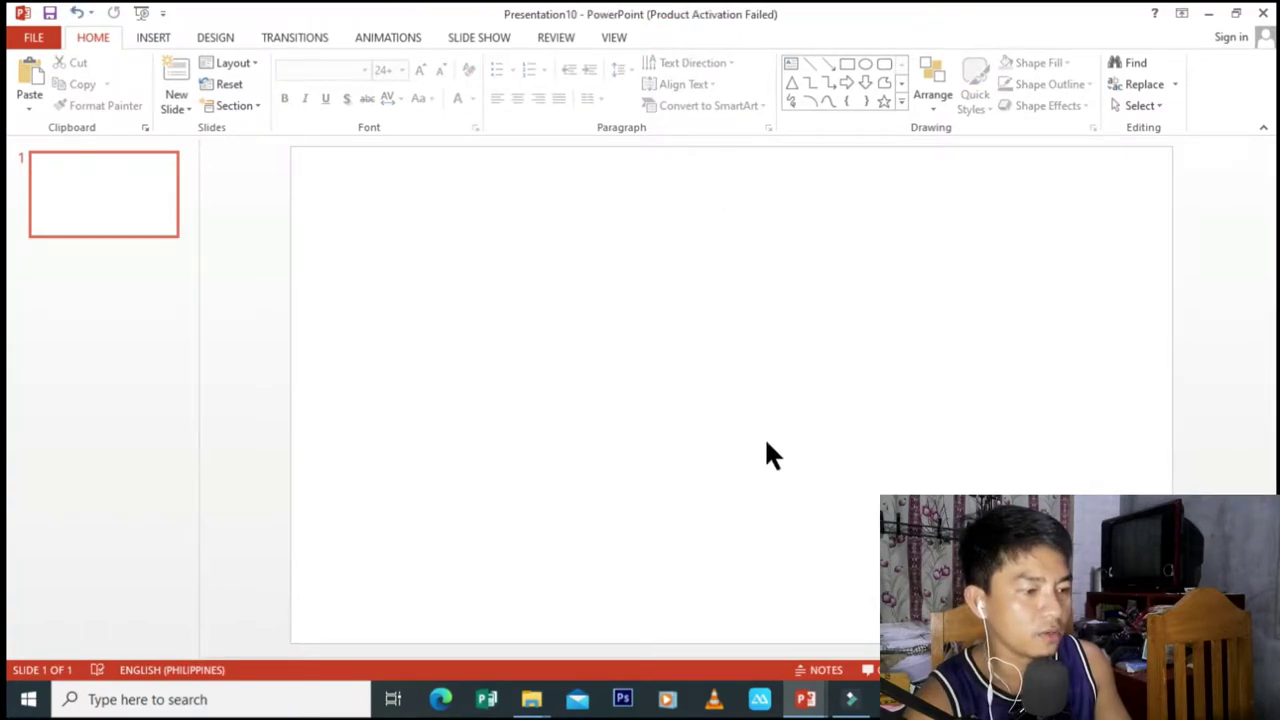
{"action": "left_click", "coordinate": [160, 40]}
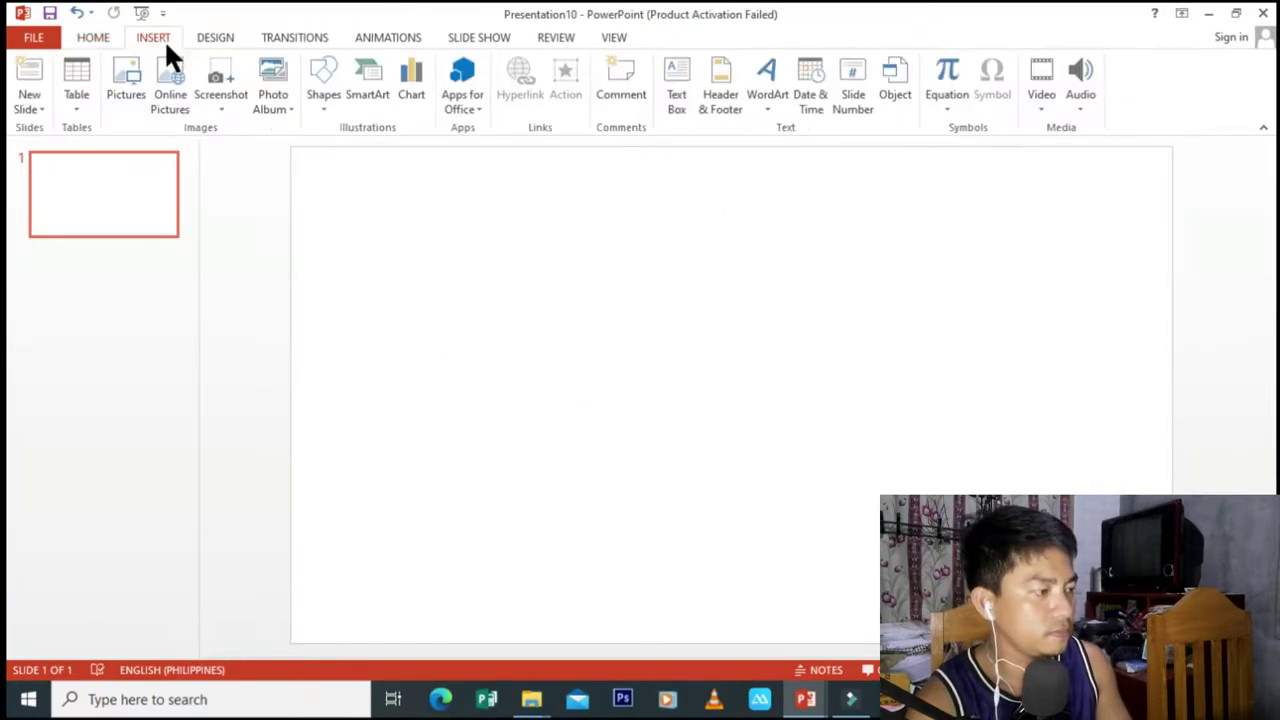
{"action": "left_click", "coordinate": [135, 97]}
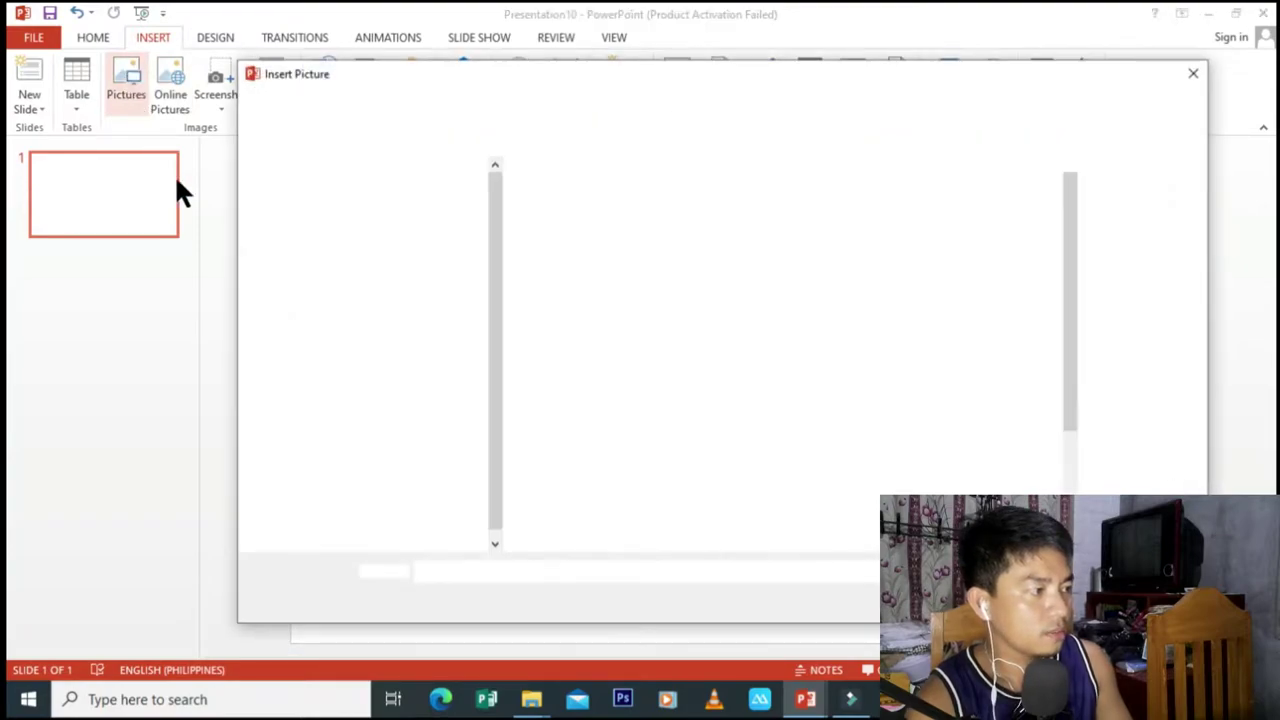
{"action": "scroll", "coordinate": [1070, 288], "scroll_direction": "down", "scroll_amount": 2}
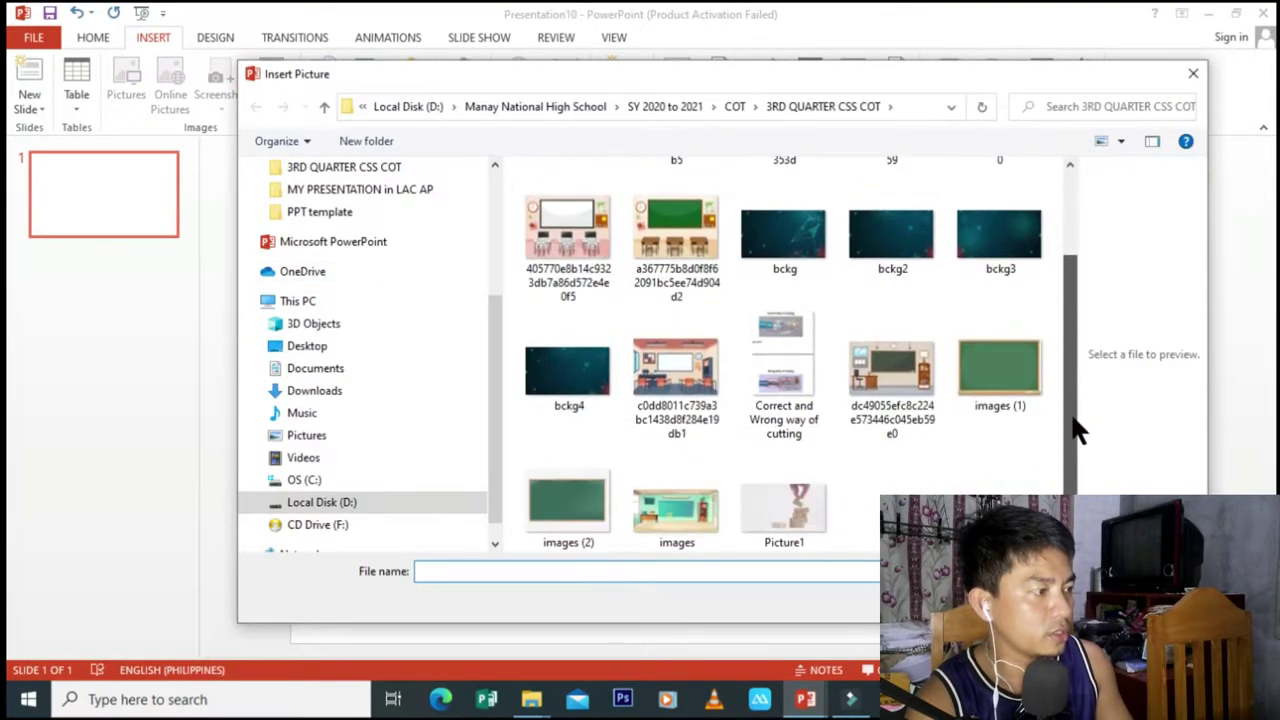
{"action": "double_click", "coordinate": [762, 520]}
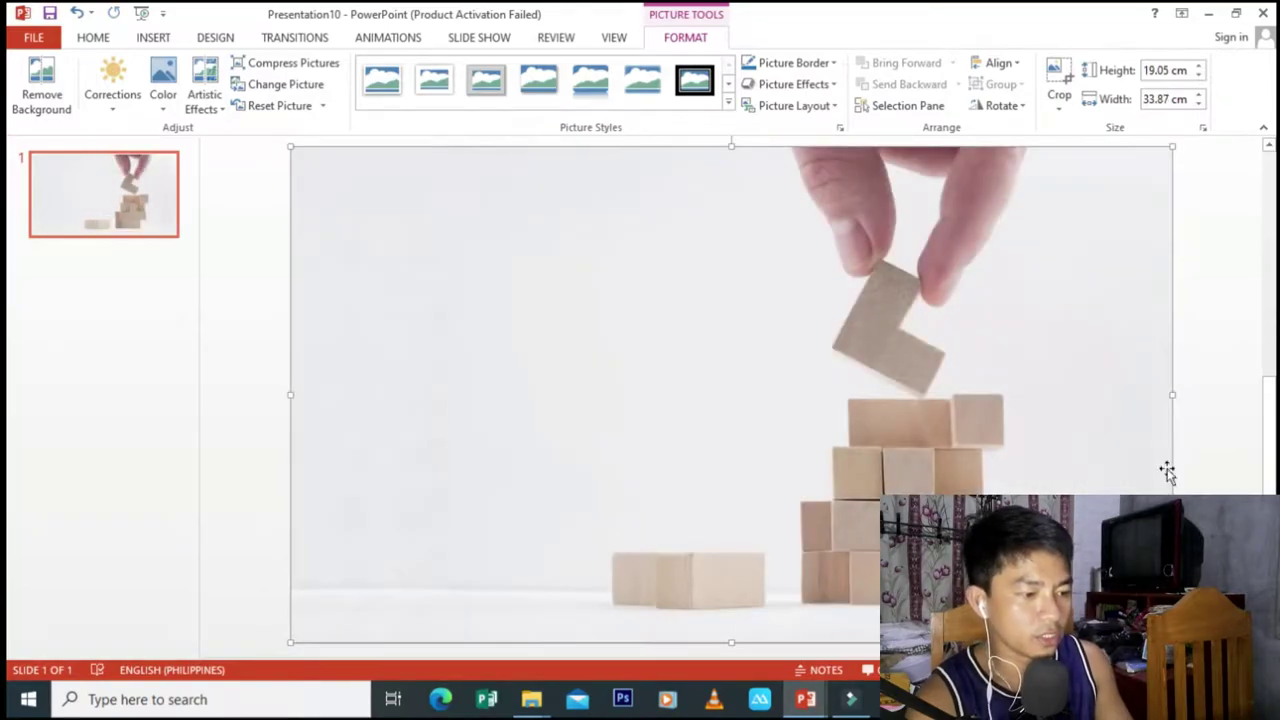
{"action": "left_click", "coordinate": [254, 329]}
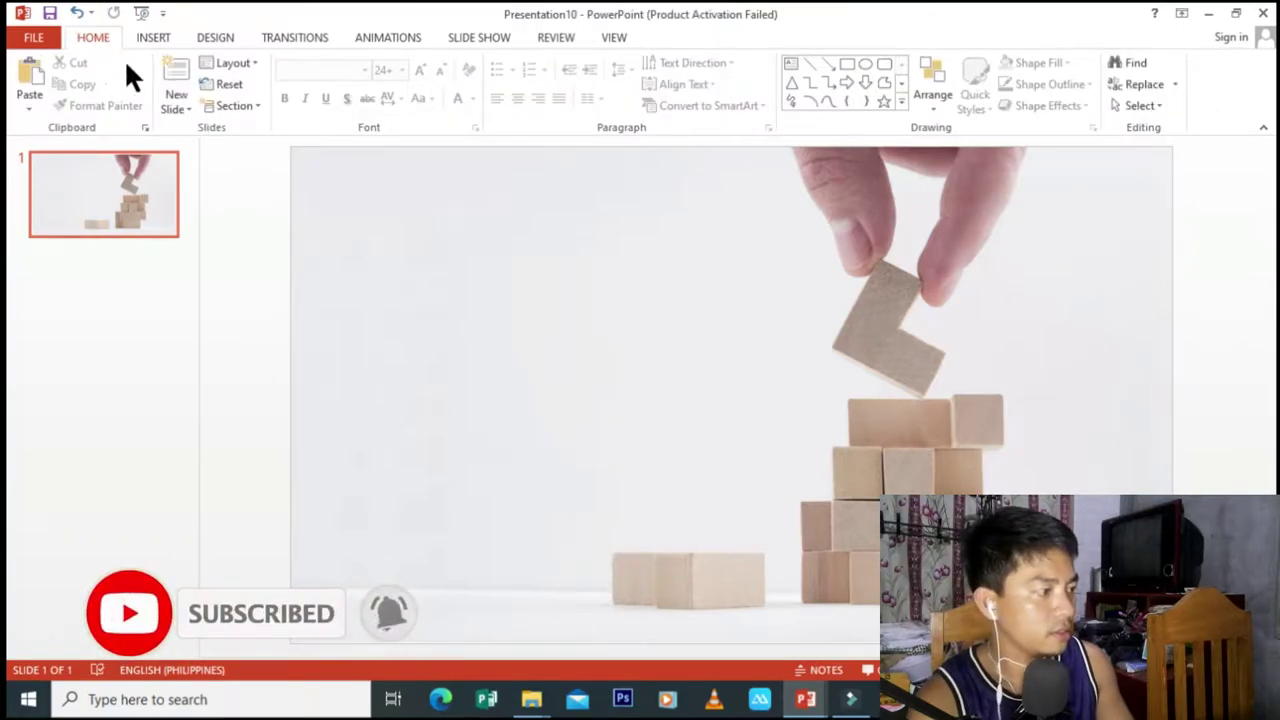
Step: Insert an 8×8 table onto the slide
{"action": "left_click", "coordinate": [153, 37]}
{"action": "left_click", "coordinate": [68, 72]}
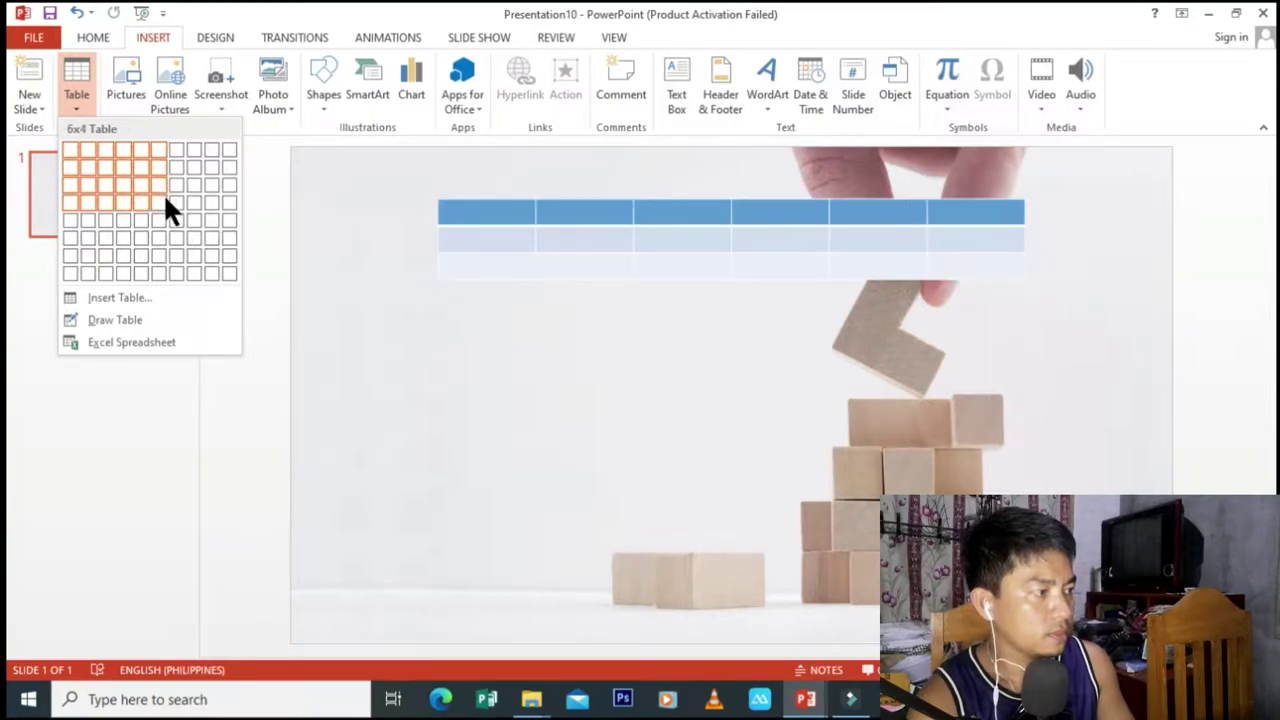
{"action": "left_click", "coordinate": [194, 262]}
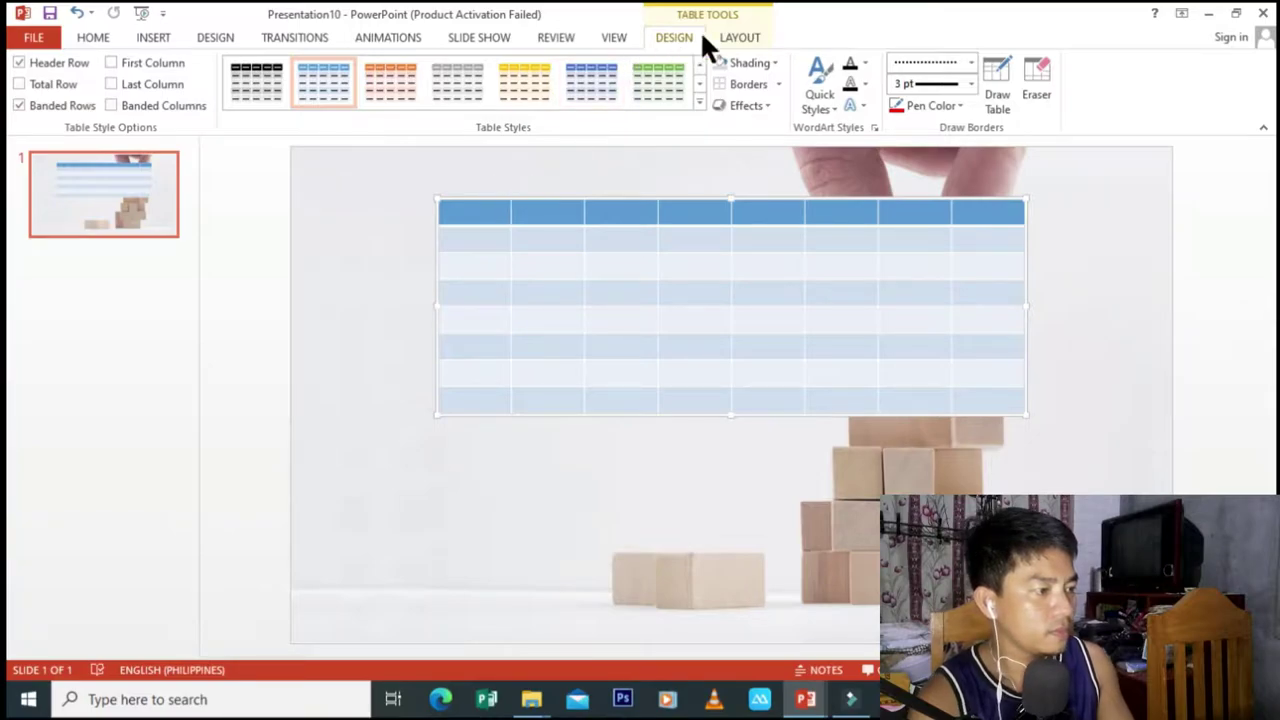
Step: Resize the table to 15 cm tall and 20 cm wide, then move it left
{"action": "left_click", "coordinate": [749, 38]}
{"action": "double_click", "coordinate": [927, 63]}
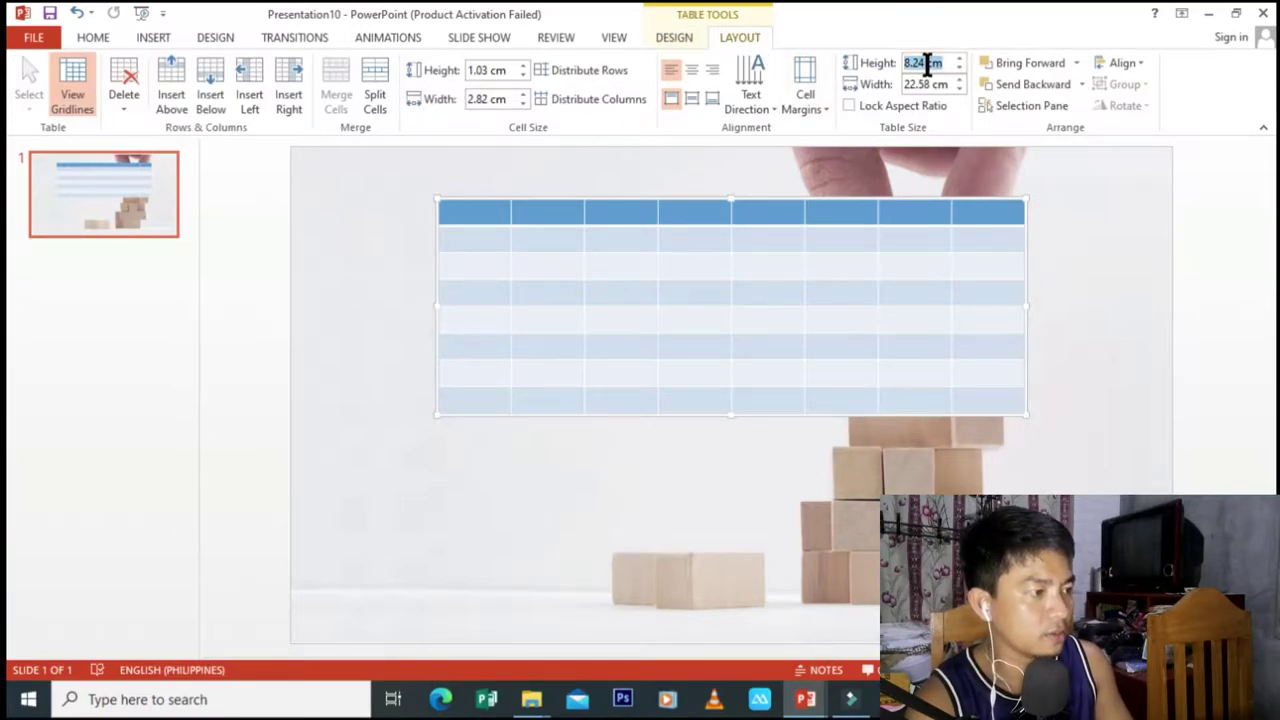
{"action": "type", "text": "15"}
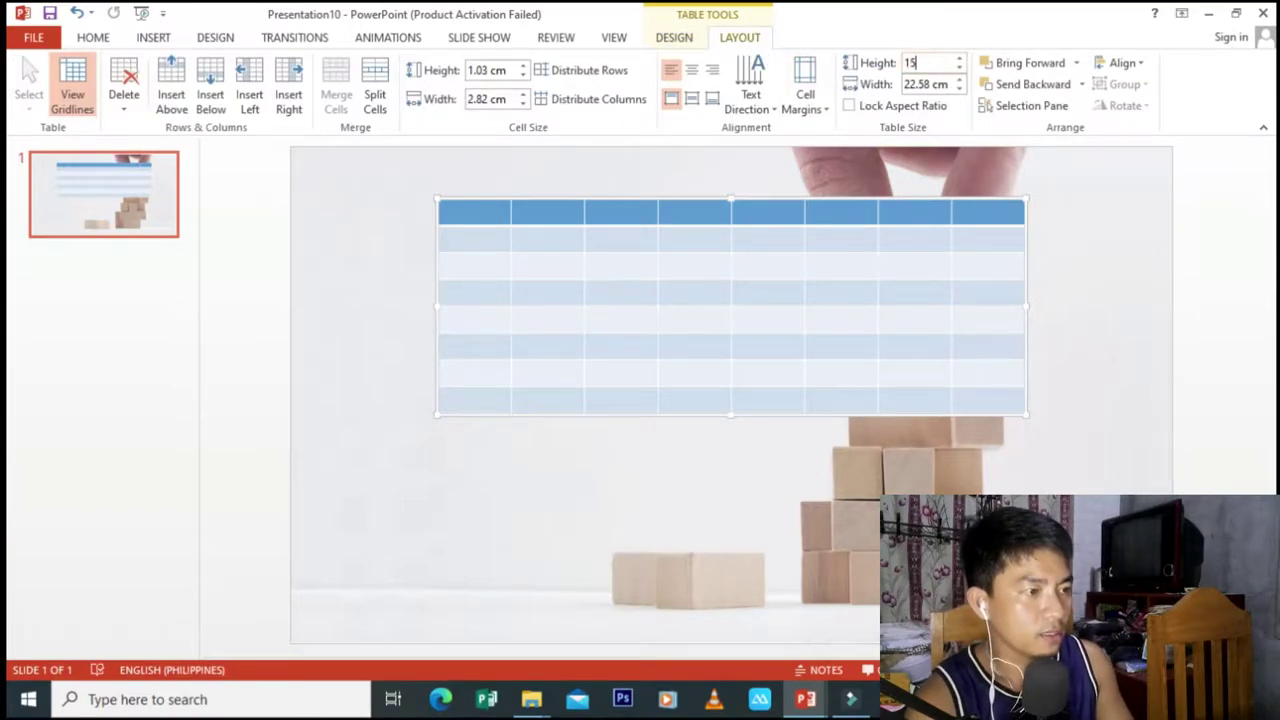
{"action": "key", "text": "Tab"}
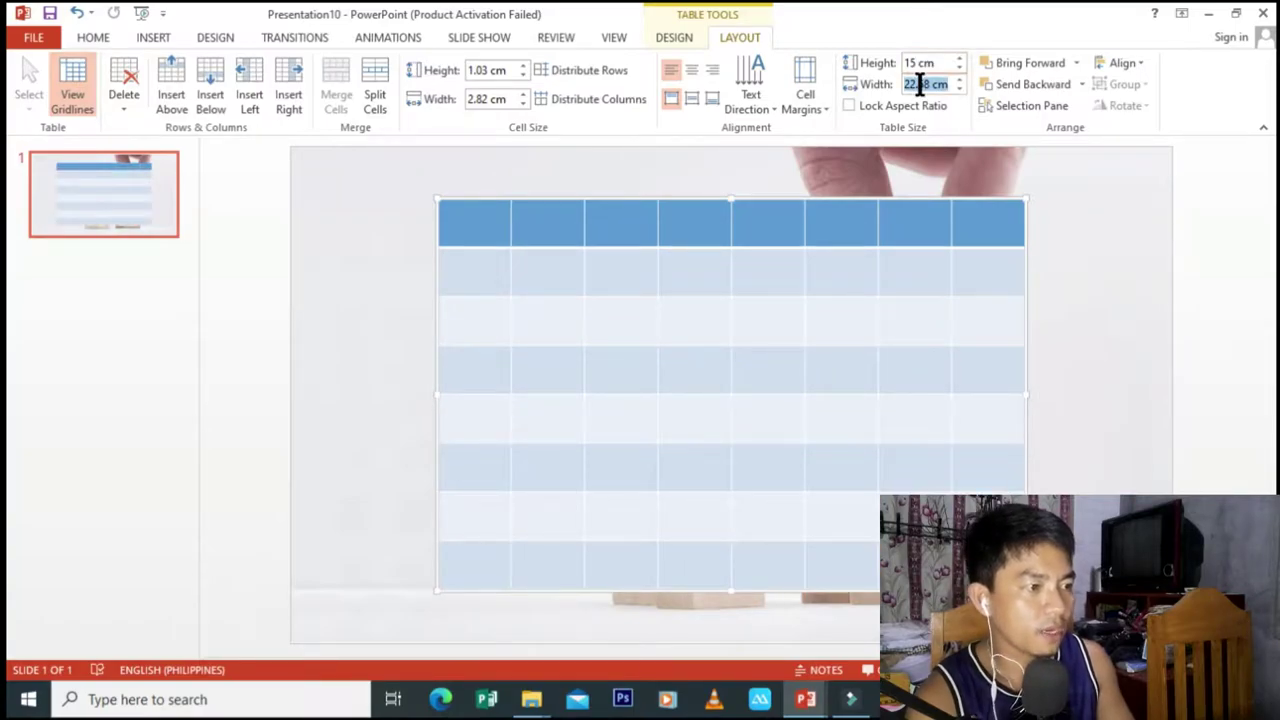
{"action": "type", "text": "20"}
{"action": "key", "text": "Return"}
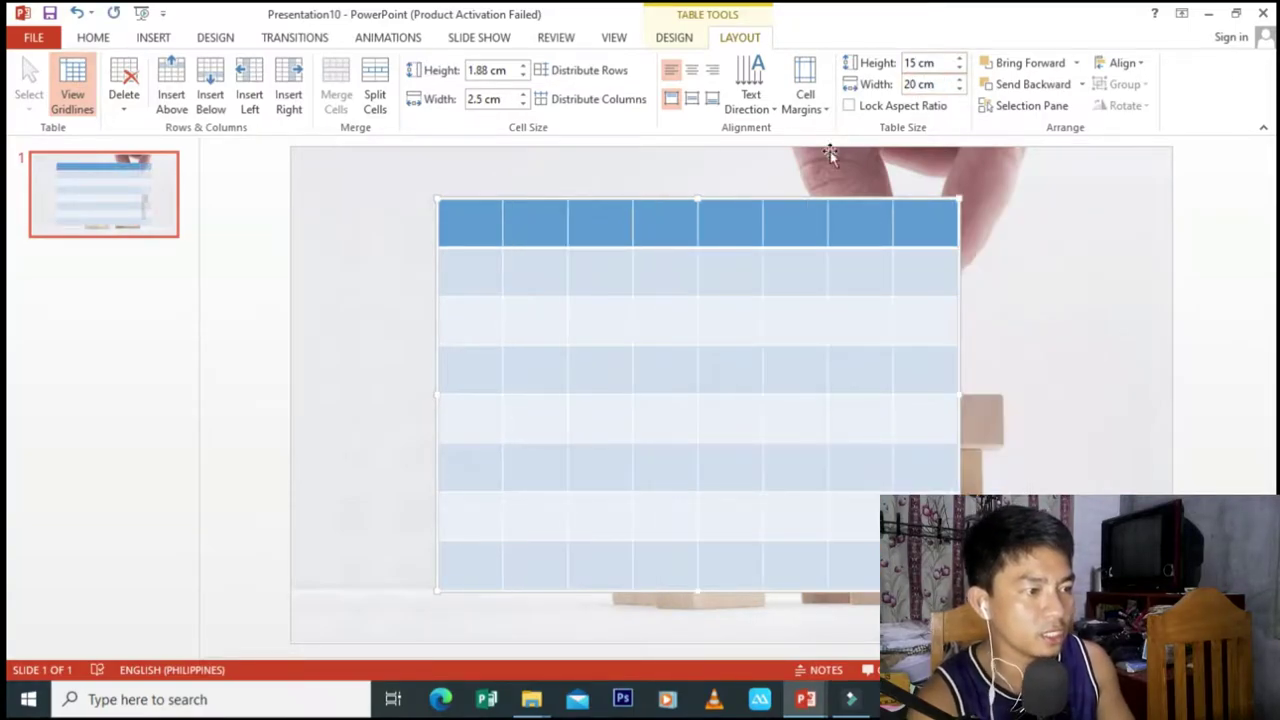
{"action": "mouse_move", "coordinate": [728, 200]}
{"action": "left_mouse_down"}
{"action": "mouse_move", "coordinate": [590, 210]}
{"action": "mouse_move", "coordinate": [549, 220]}
{"action": "mouse_move", "coordinate": [549, 233]}
{"action": "left_mouse_up"}
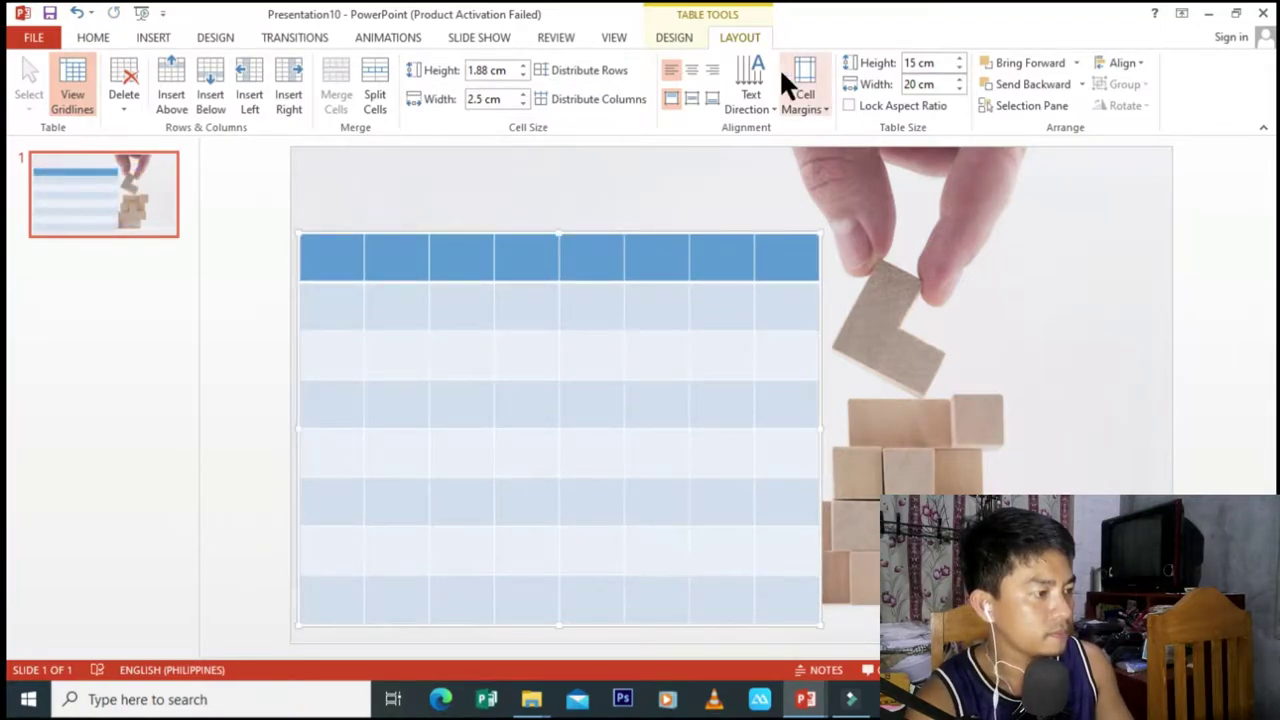
Step: Shade the table cells light grey
{"action": "left_click", "coordinate": [660, 40]}
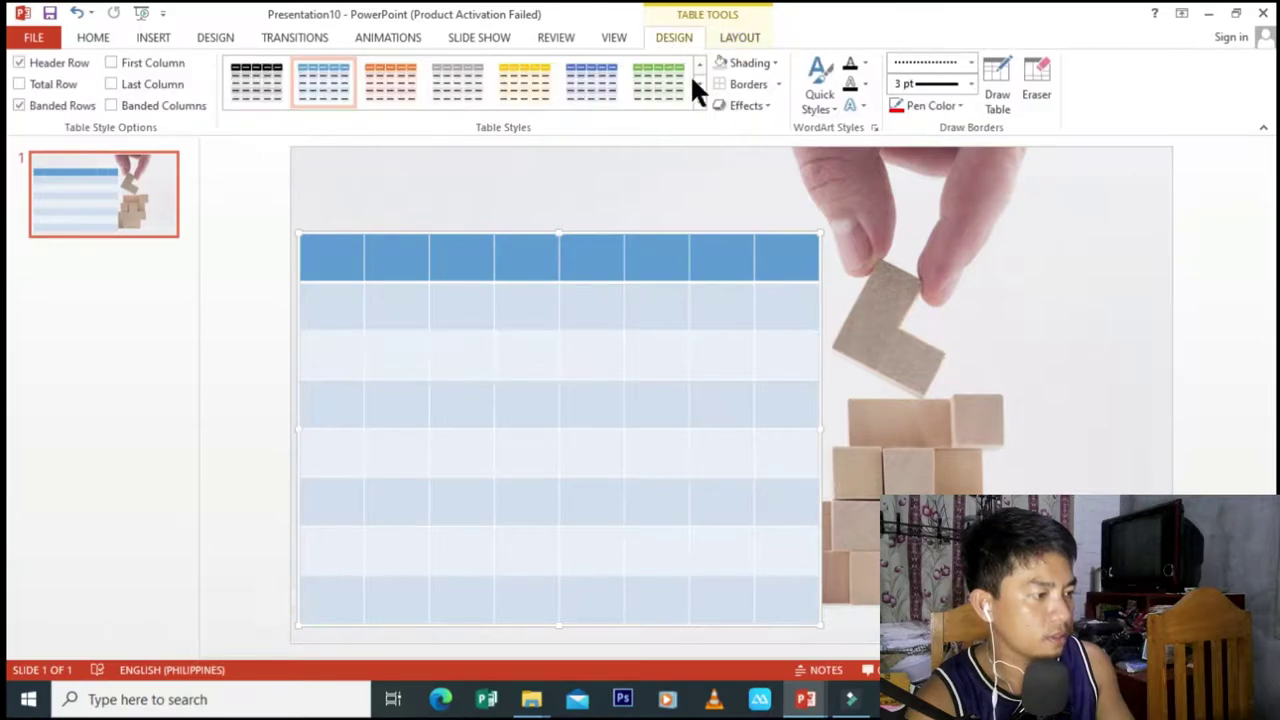
{"action": "left_click", "coordinate": [775, 62]}
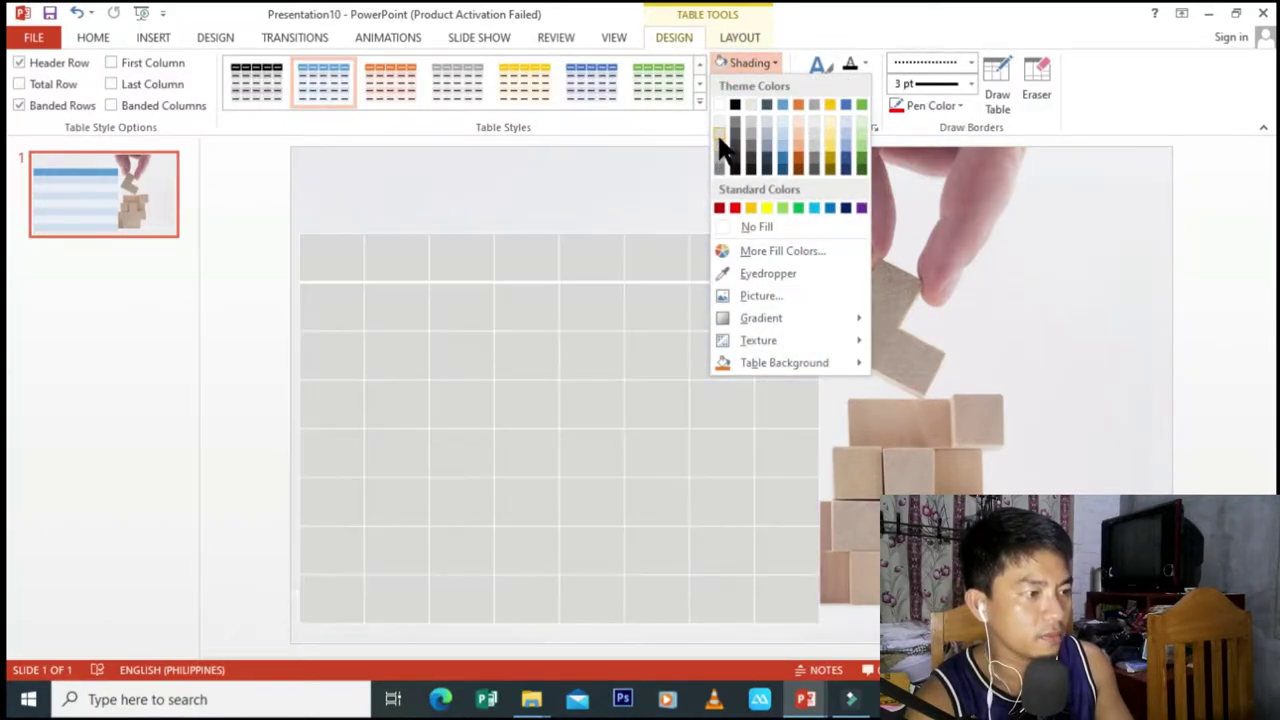
{"action": "left_click", "coordinate": [720, 138]}
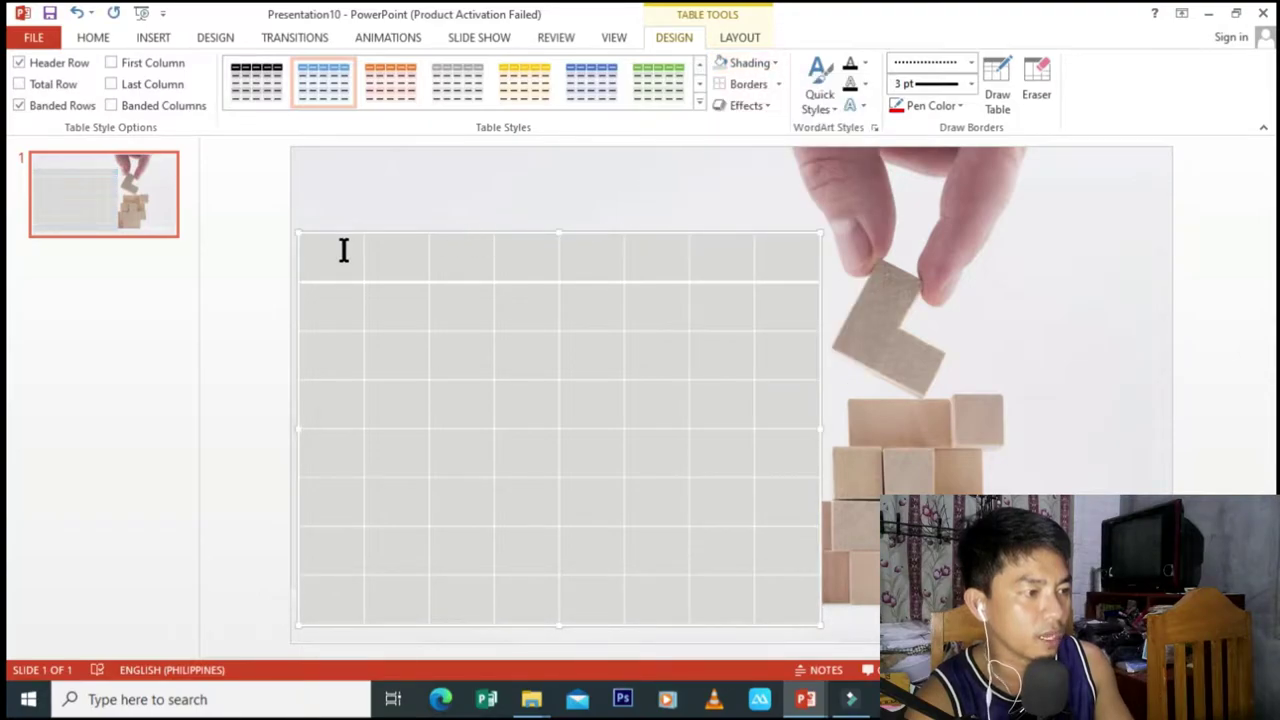
Step: Apply 3 pt red dotted borders to every cell of the table
{"action": "left_click", "coordinate": [975, 84]}
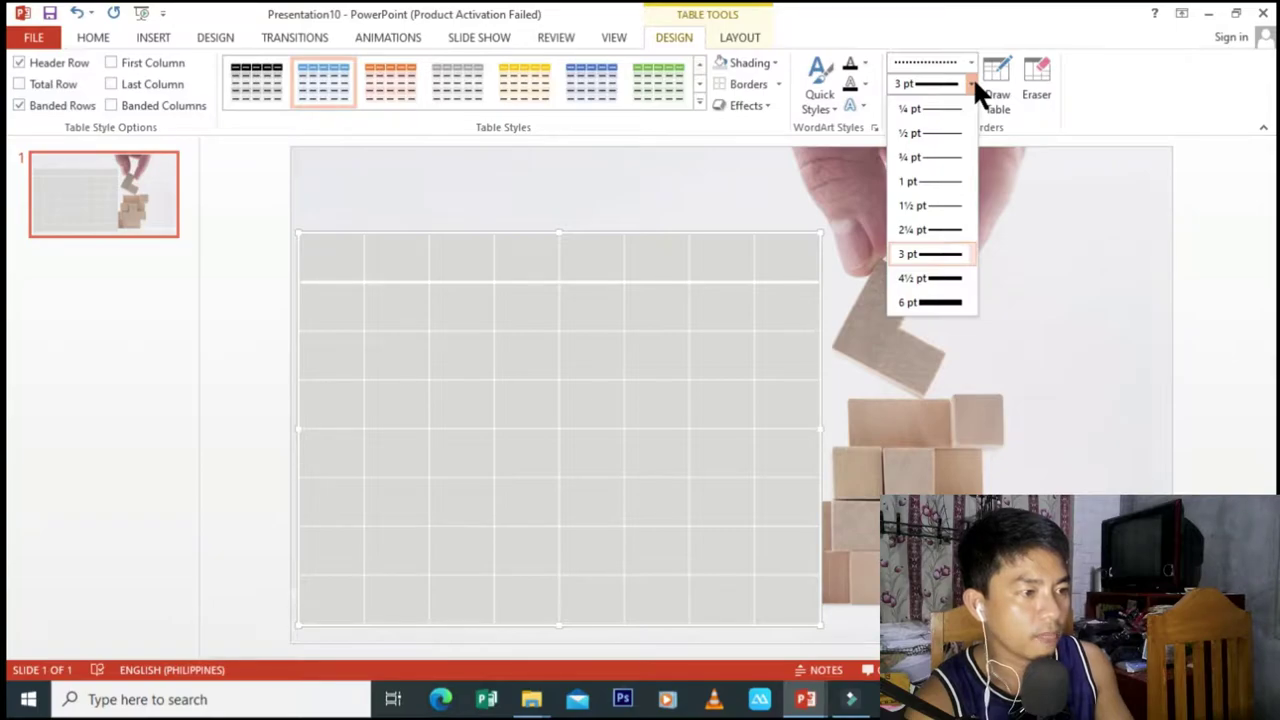
{"action": "left_click", "coordinate": [948, 252]}
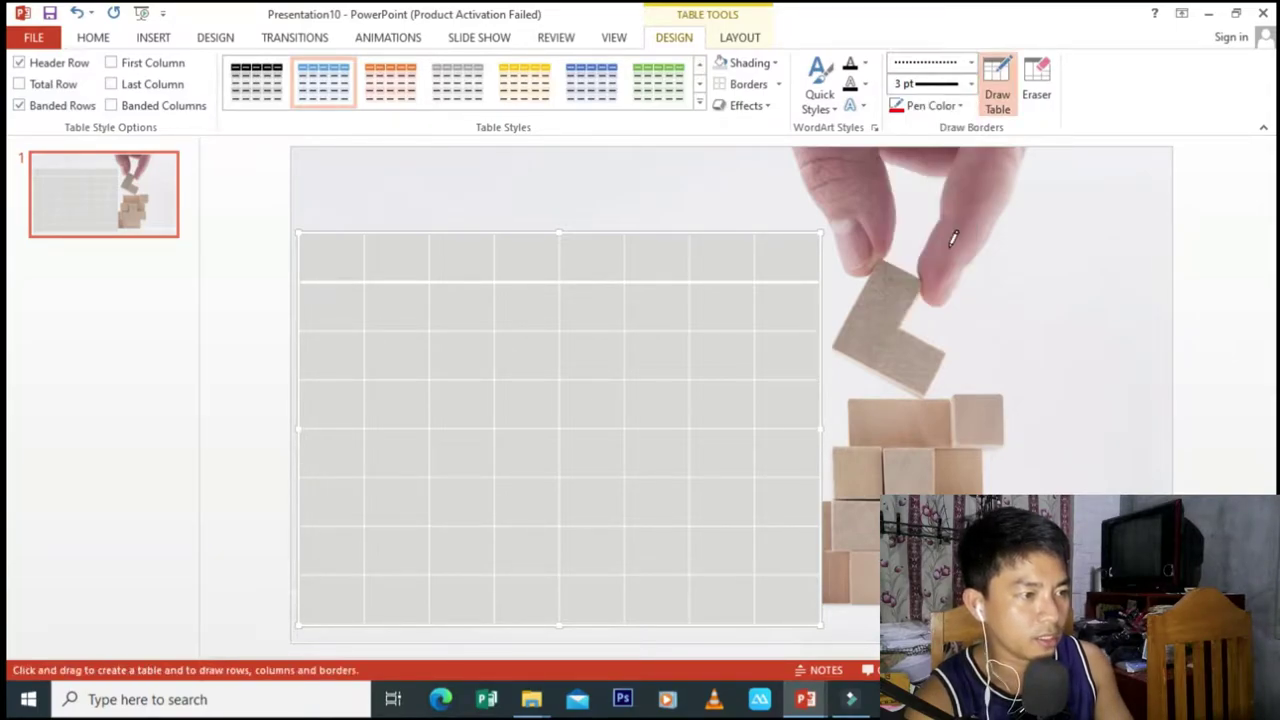
{"action": "left_click", "coordinate": [968, 62]}
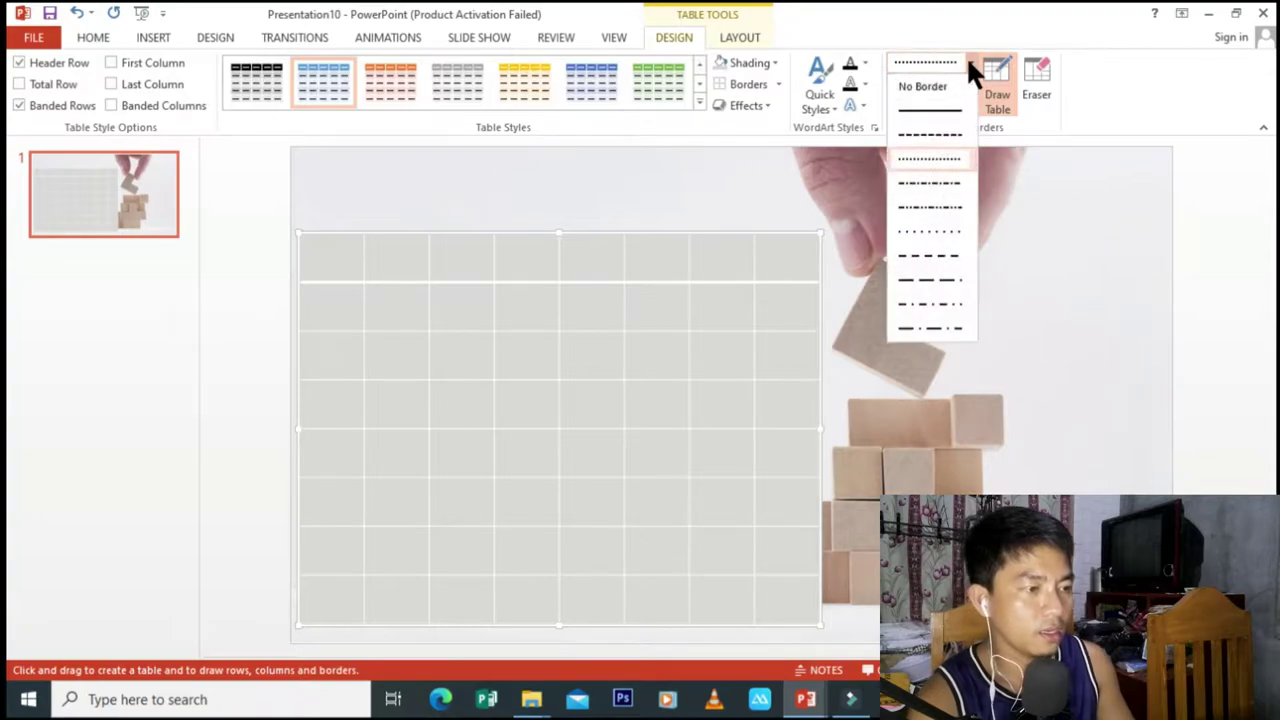
{"action": "left_click", "coordinate": [909, 160]}
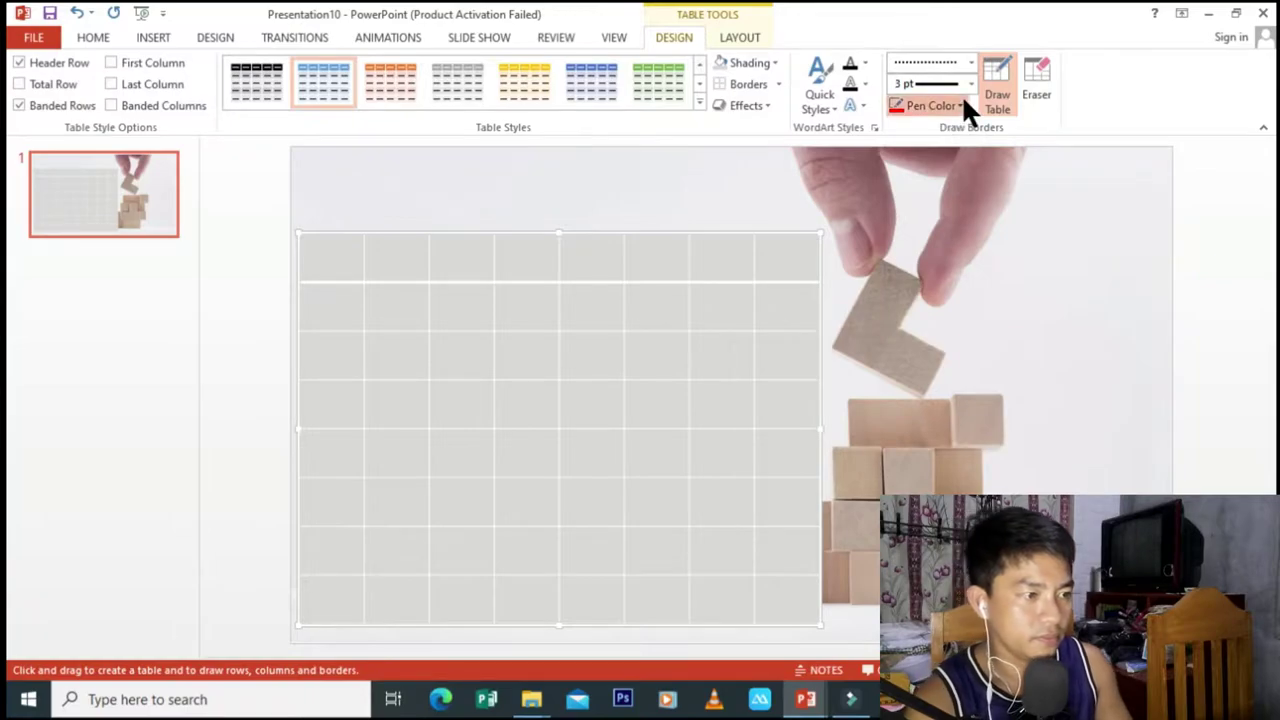
{"action": "left_click", "coordinate": [961, 102]}
{"action": "left_click", "coordinate": [911, 250]}
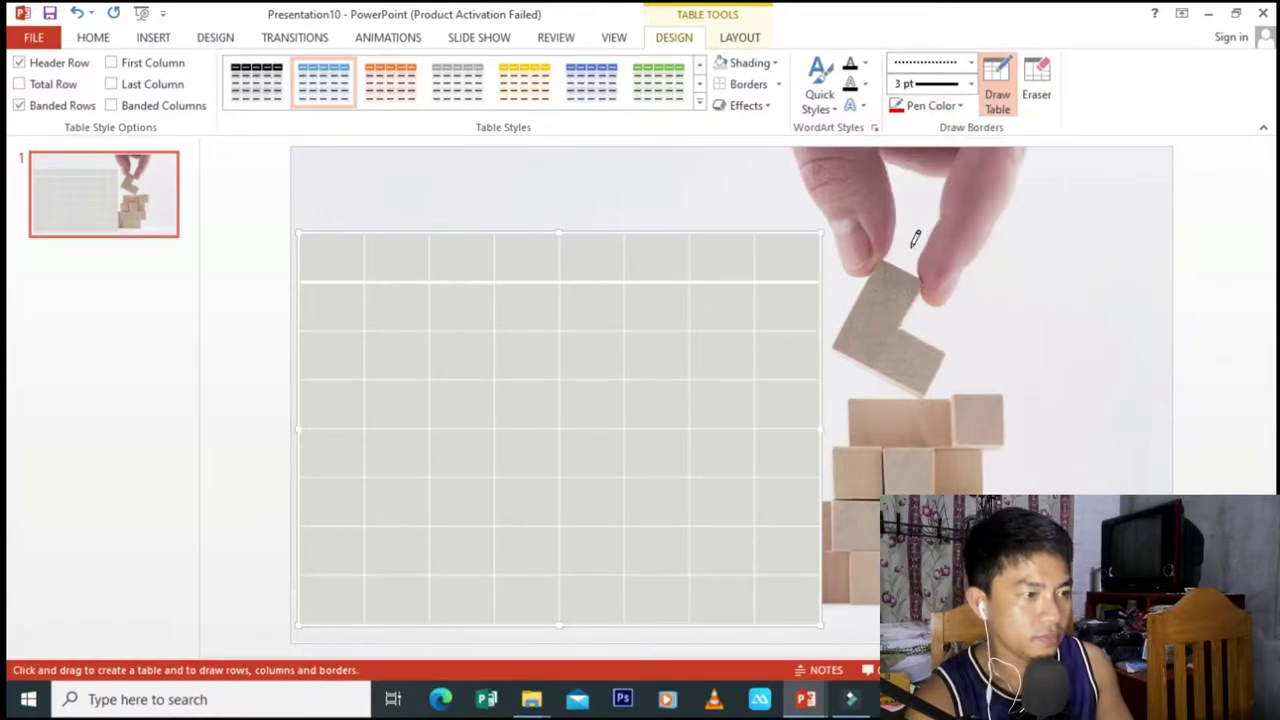
{"action": "left_click", "coordinate": [777, 82]}
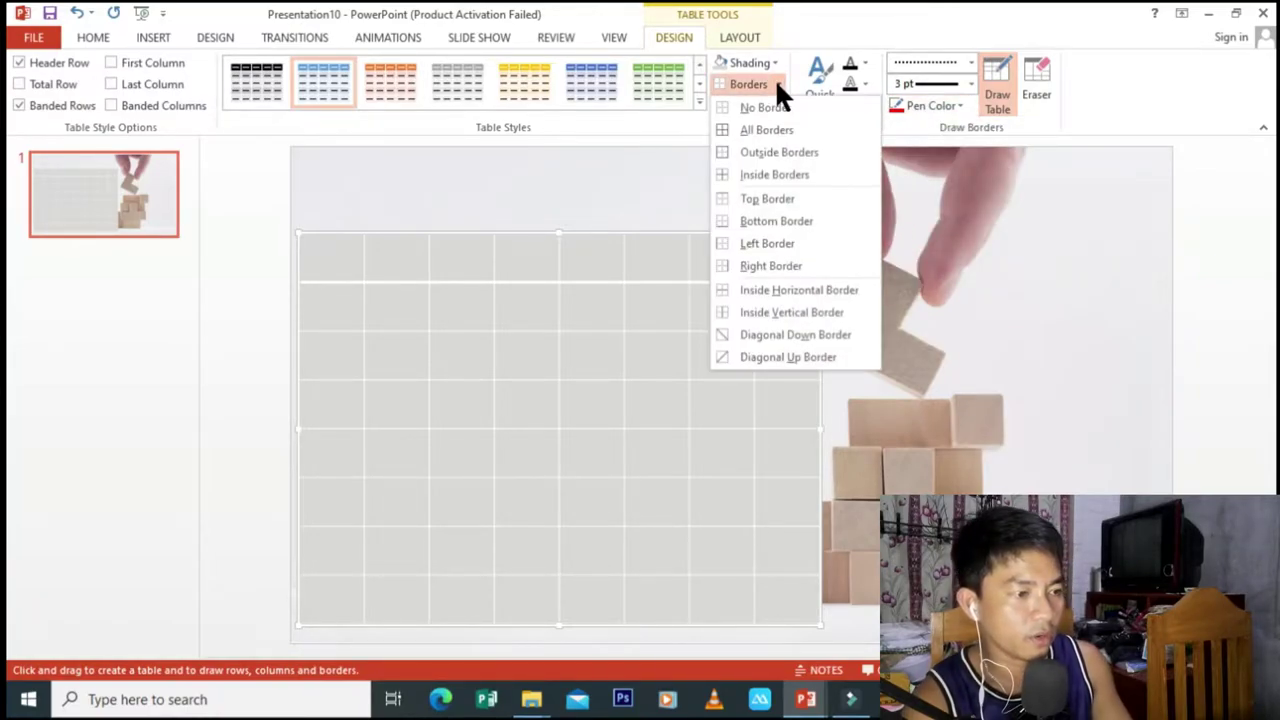
{"action": "left_click", "coordinate": [764, 140]}
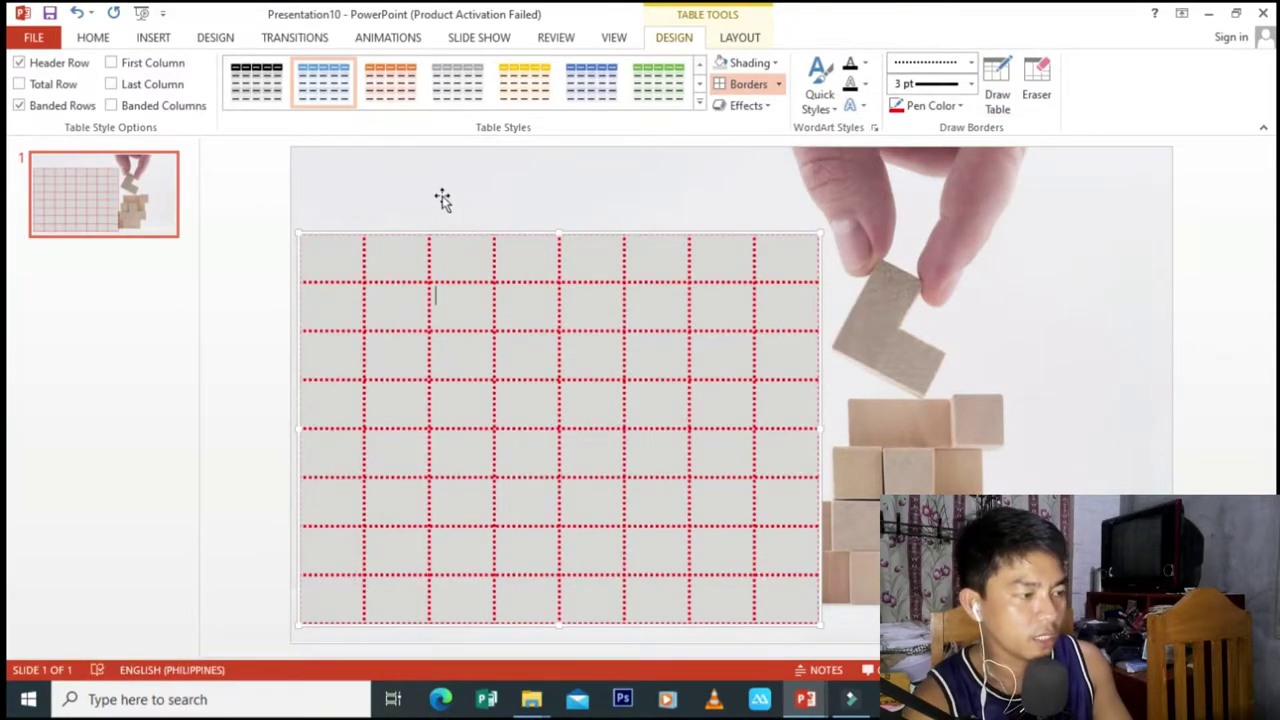
{"action": "left_click", "coordinate": [392, 220]}
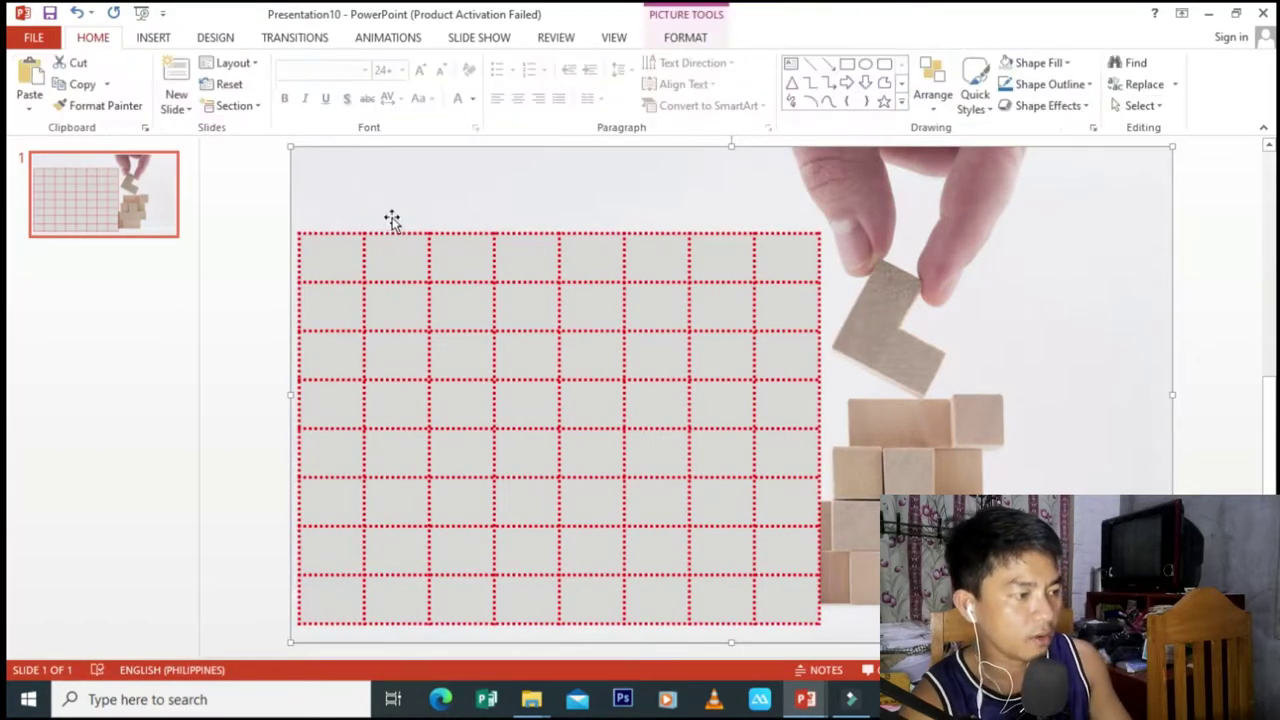
Step: Format all table cells for 36 pt bold text, centred in each cell
{"action": "left_click", "coordinate": [337, 258]}
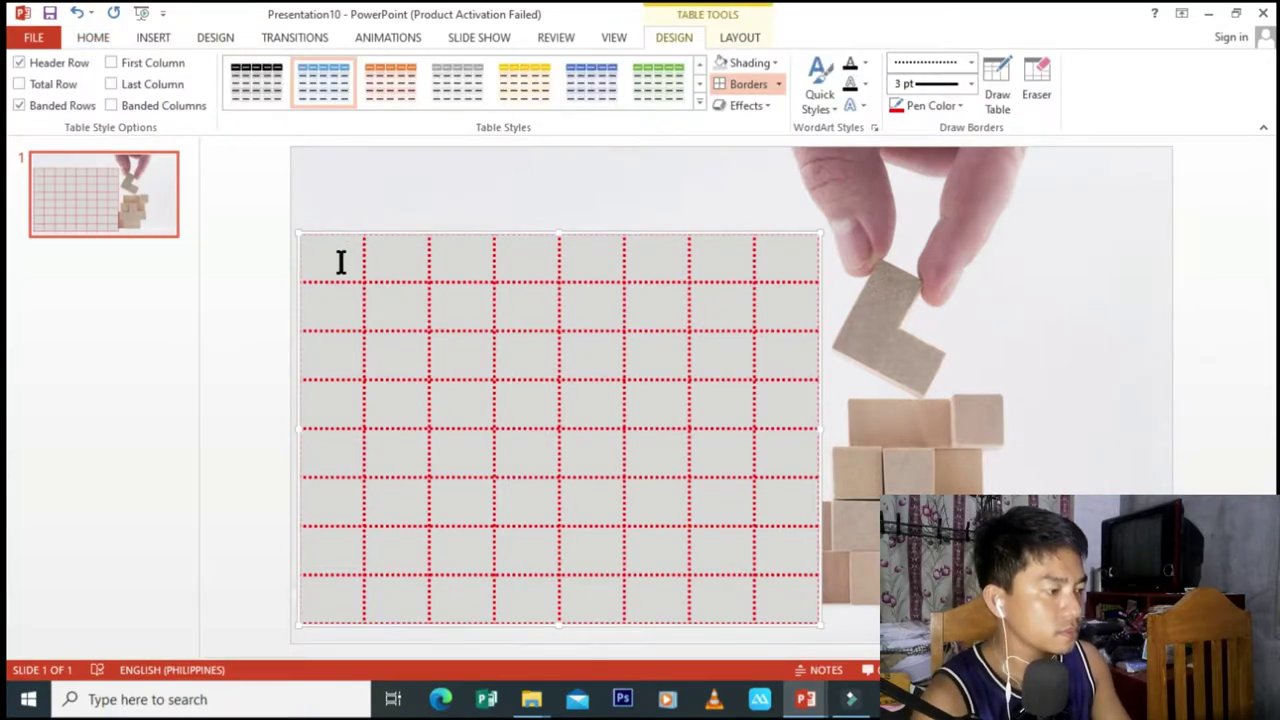
{"action": "left_click_drag", "start_coordinate": [337, 258], "coordinate": [786, 598]}
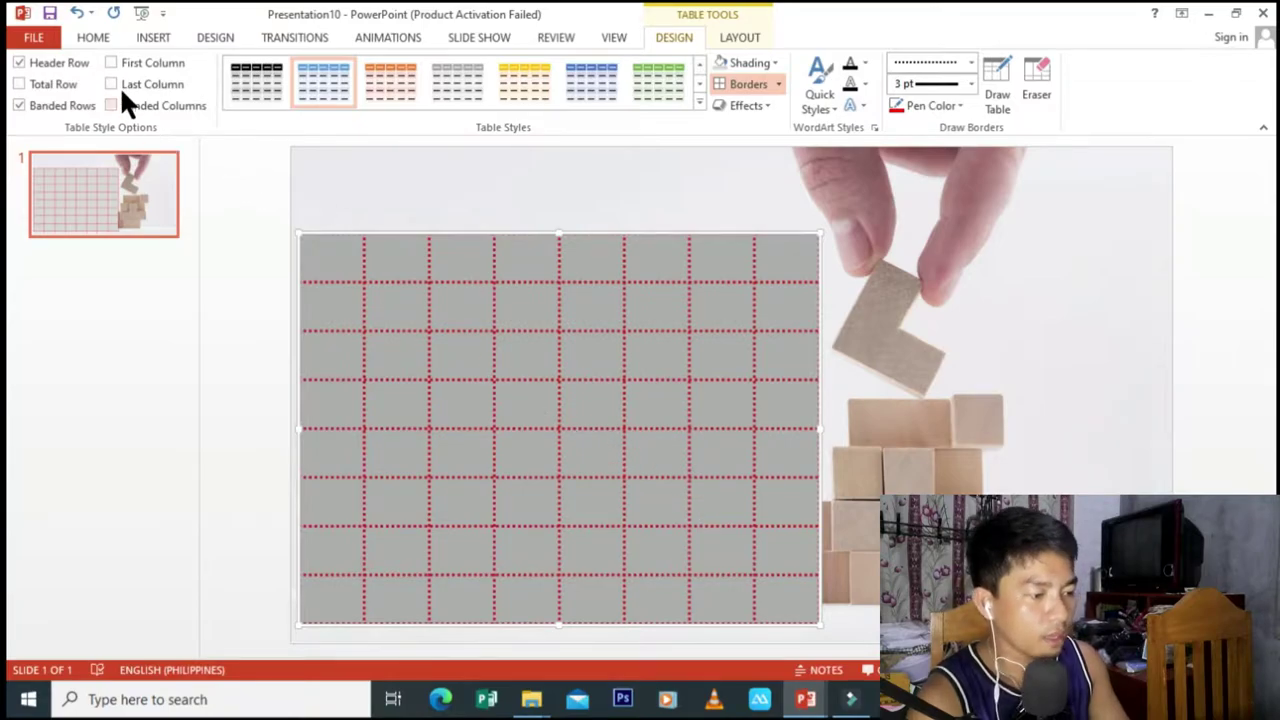
{"action": "left_click", "coordinate": [100, 35]}
{"action": "type", "text": "3"}
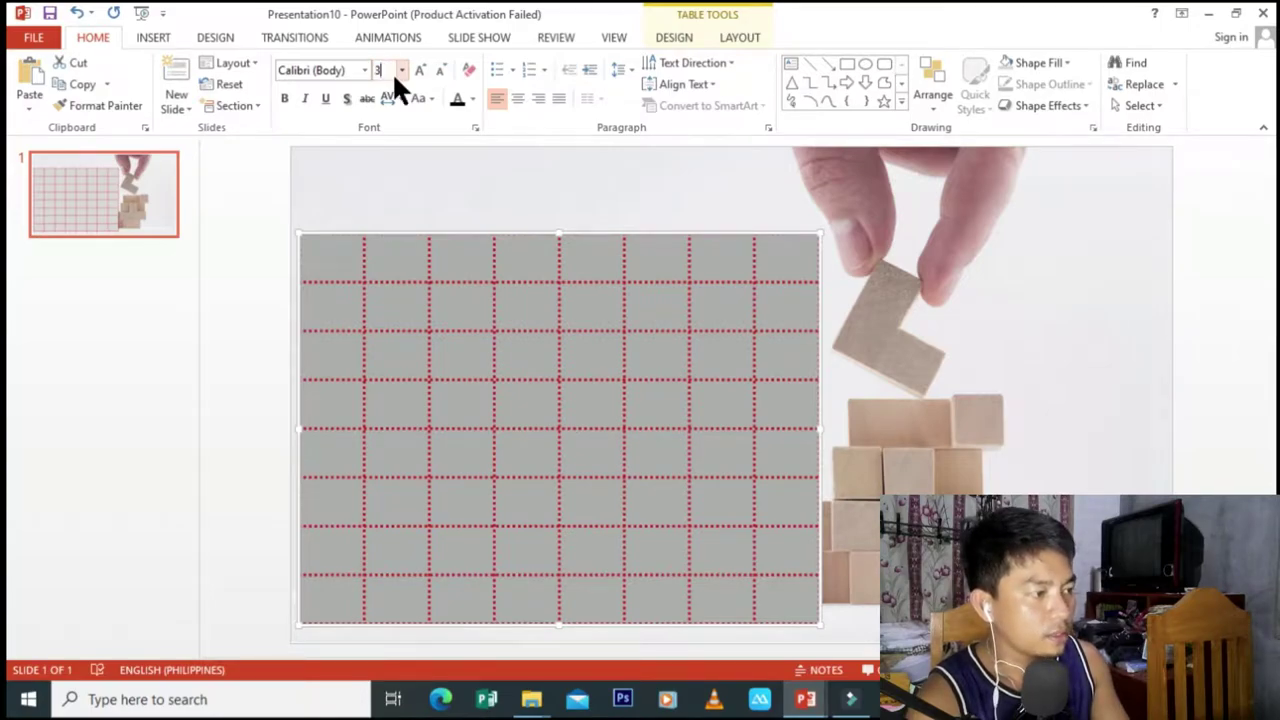
{"action": "type", "text": "6"}
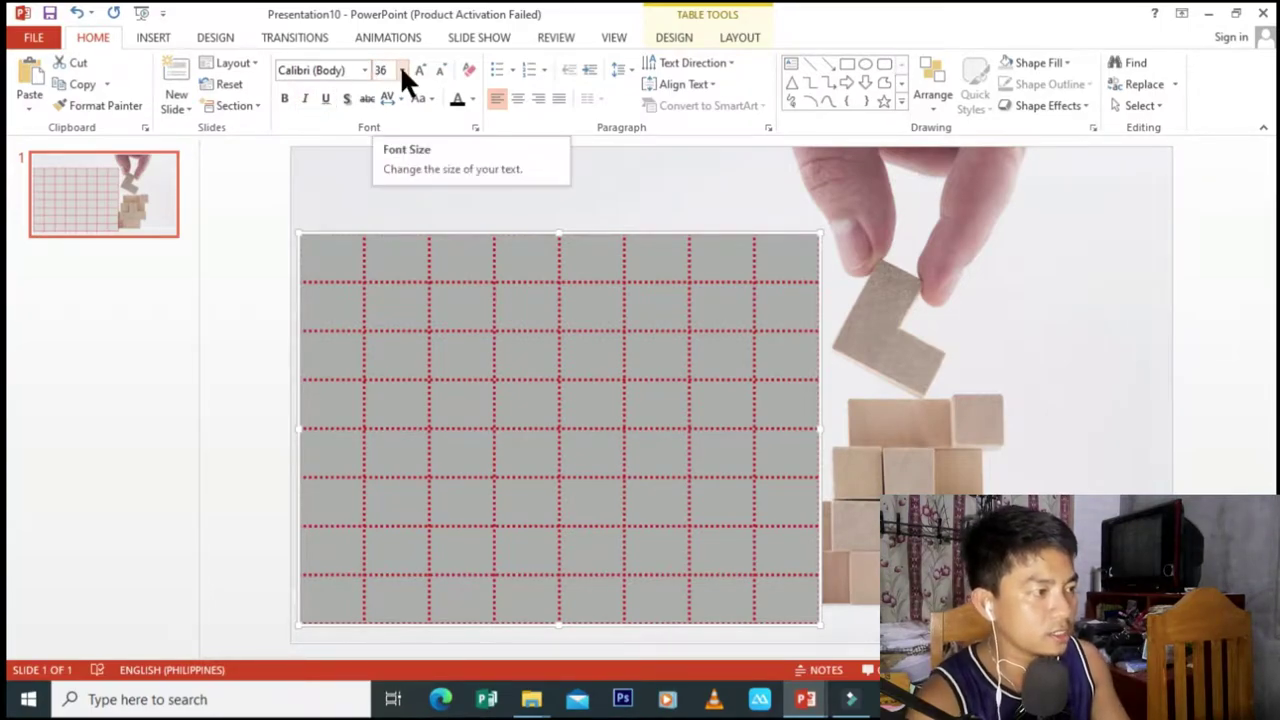
{"action": "left_click", "coordinate": [288, 97]}
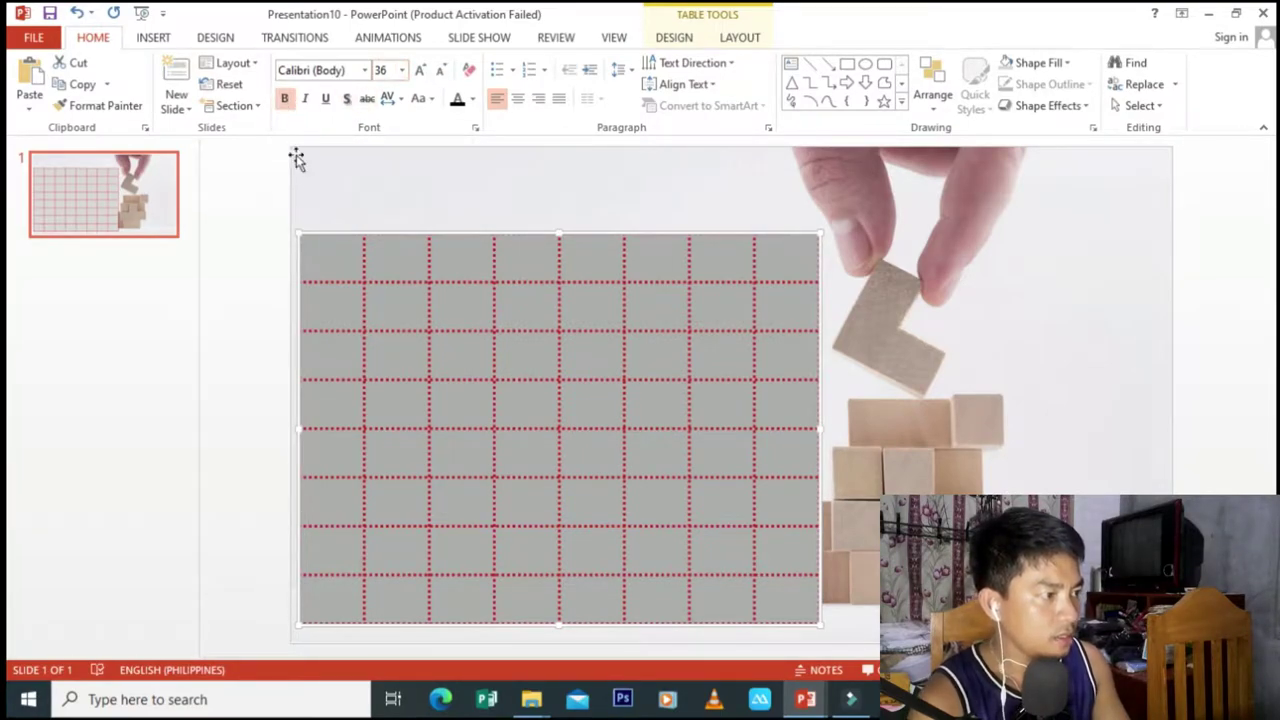
{"action": "left_click", "coordinate": [330, 266]}
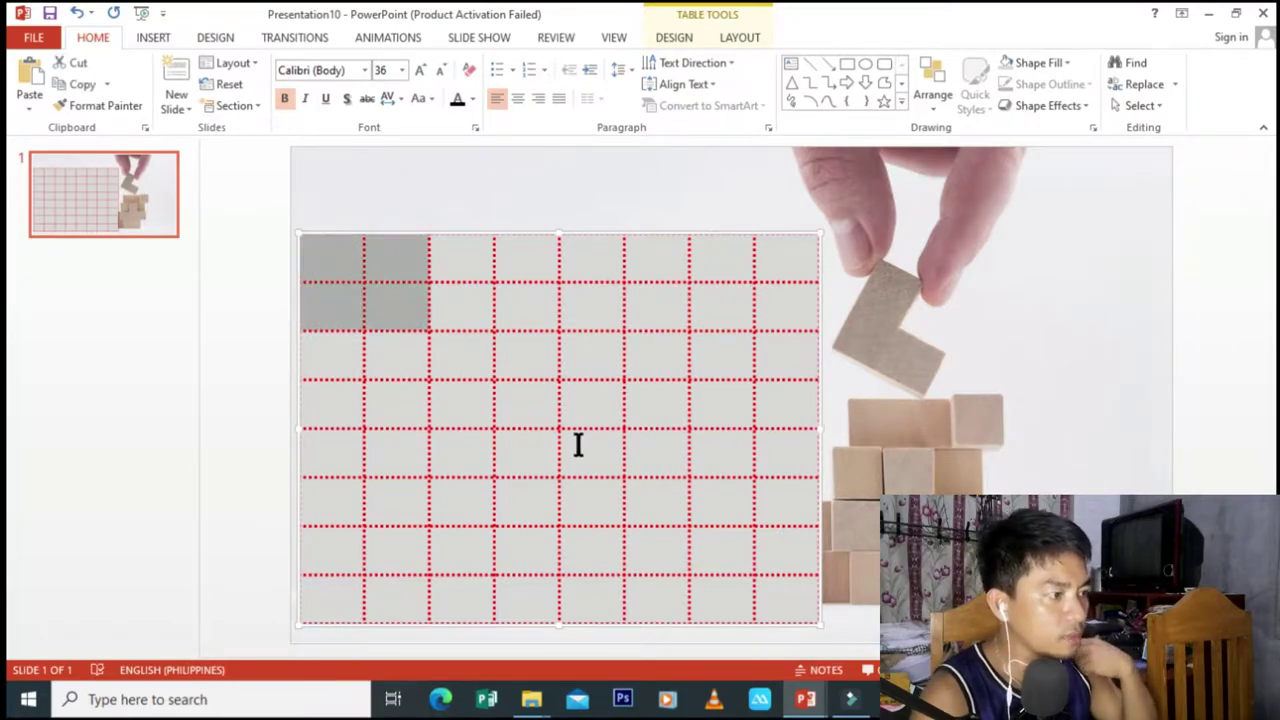
{"action": "left_click_drag", "start_coordinate": [340, 258], "coordinate": [783, 603]}
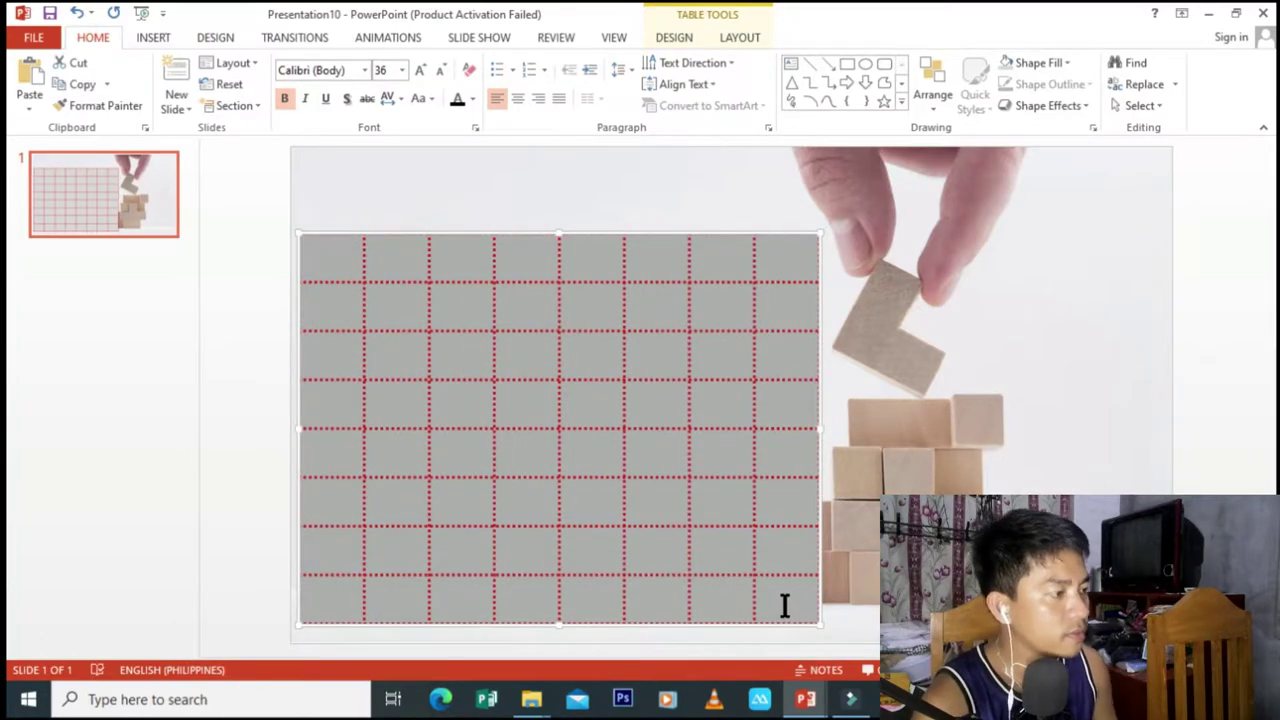
{"action": "left_click", "coordinate": [522, 97]}
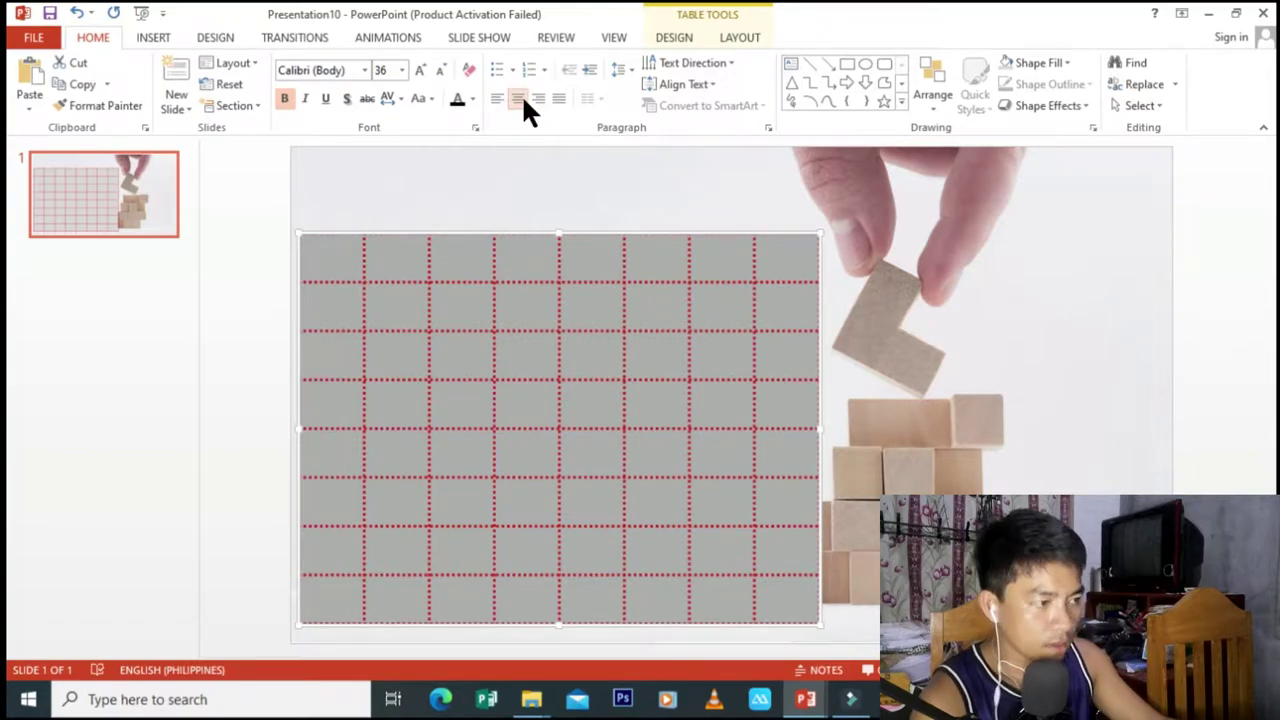
Step: Spell CRIMPING across the top row in dark letters, one per cell
{"action": "left_click", "coordinate": [338, 264]}
{"action": "type", "text": "C"}
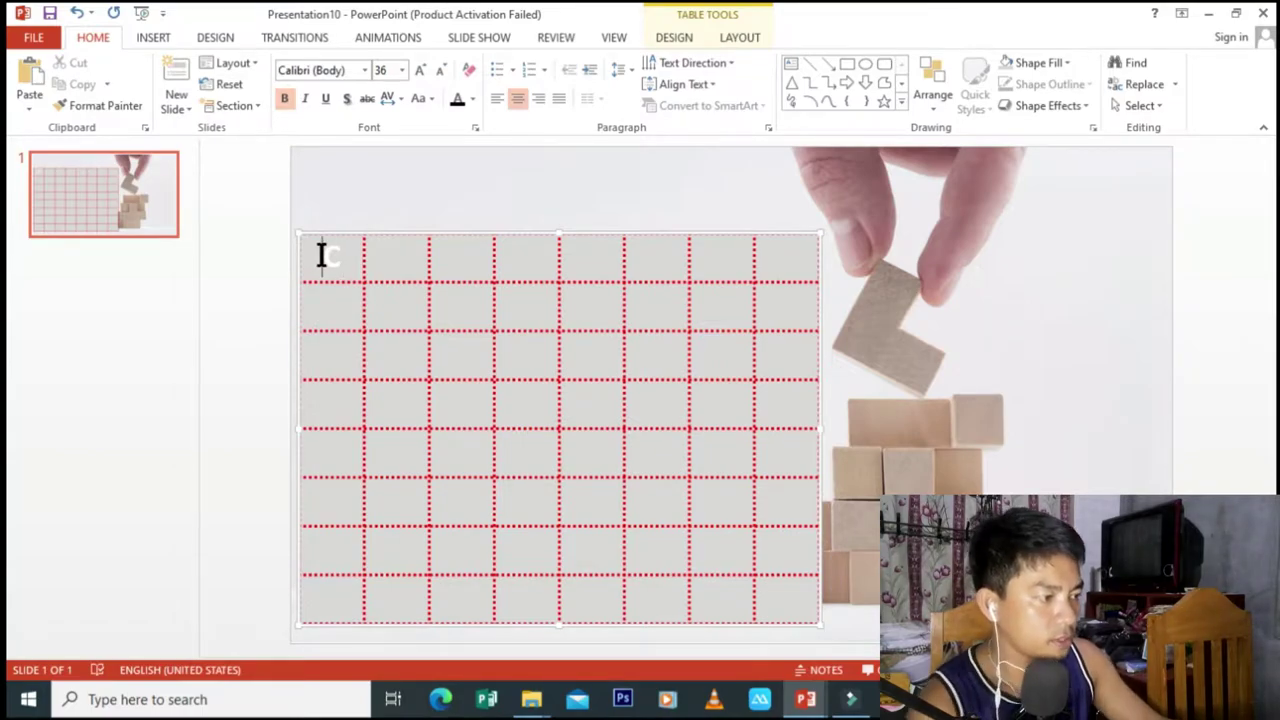
{"action": "left_click", "coordinate": [797, 610], "text": "shift"}
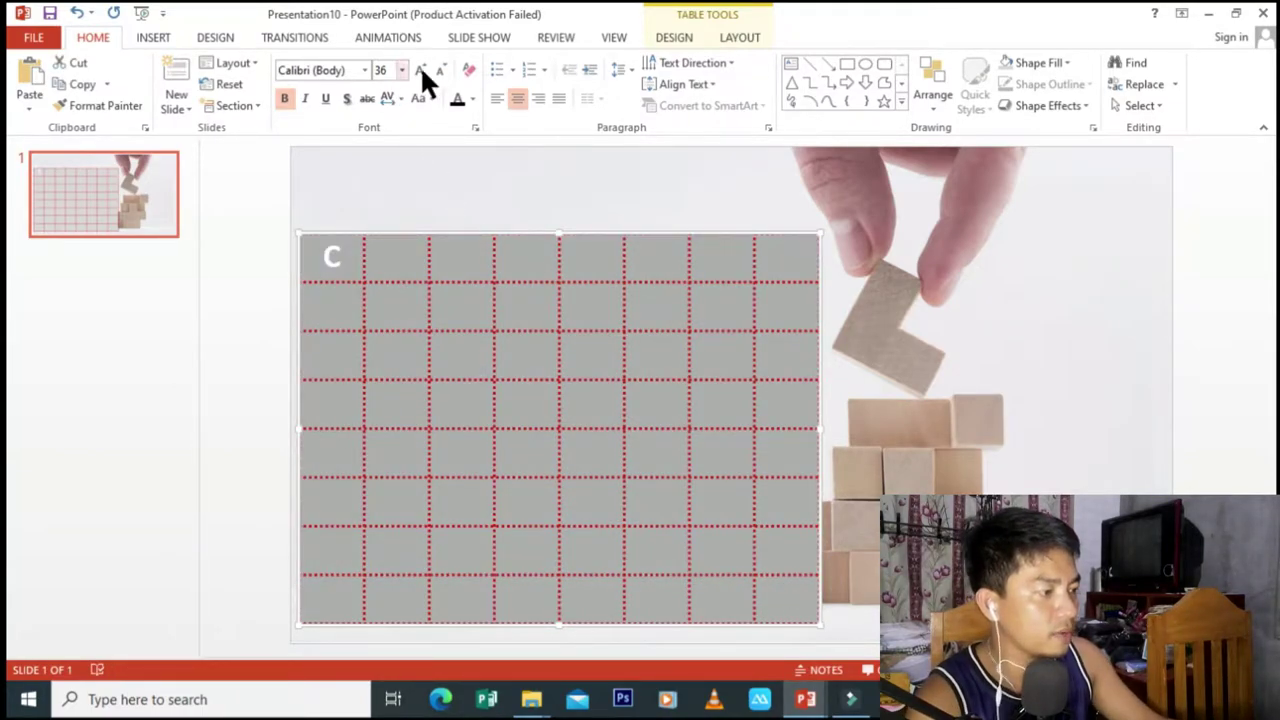
{"action": "left_click", "coordinate": [458, 96]}
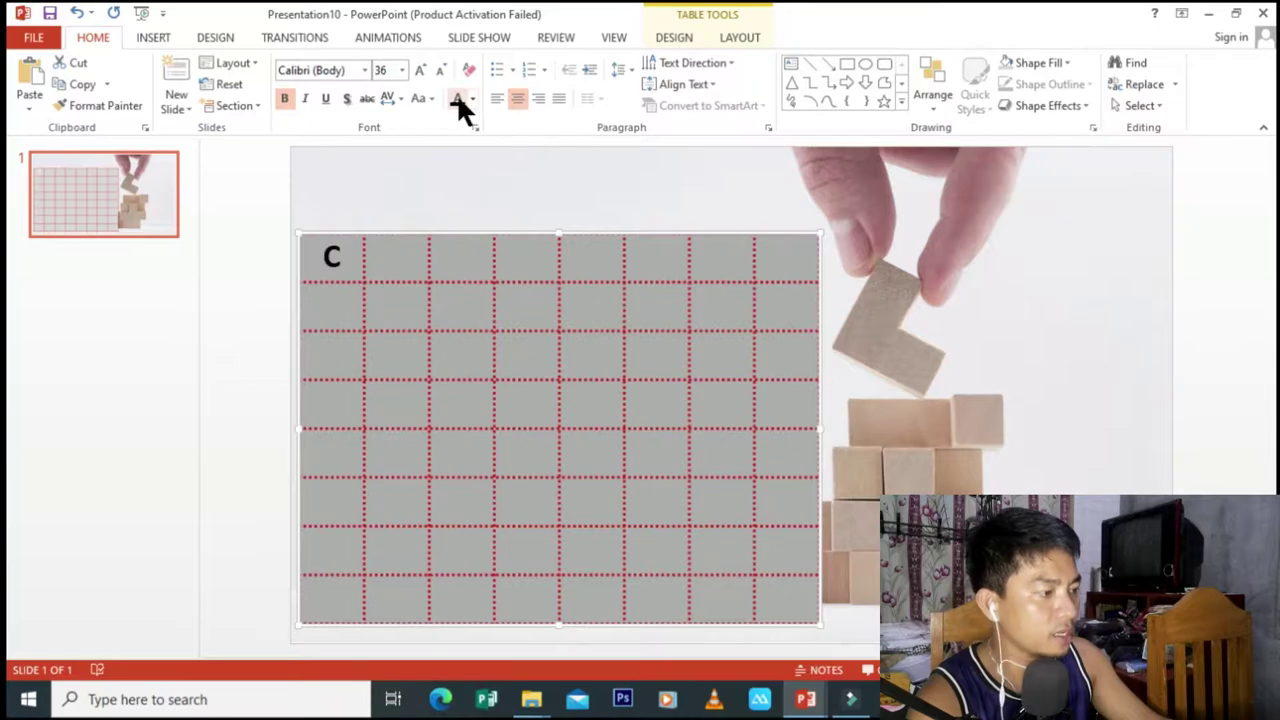
{"action": "left_click", "coordinate": [399, 264]}
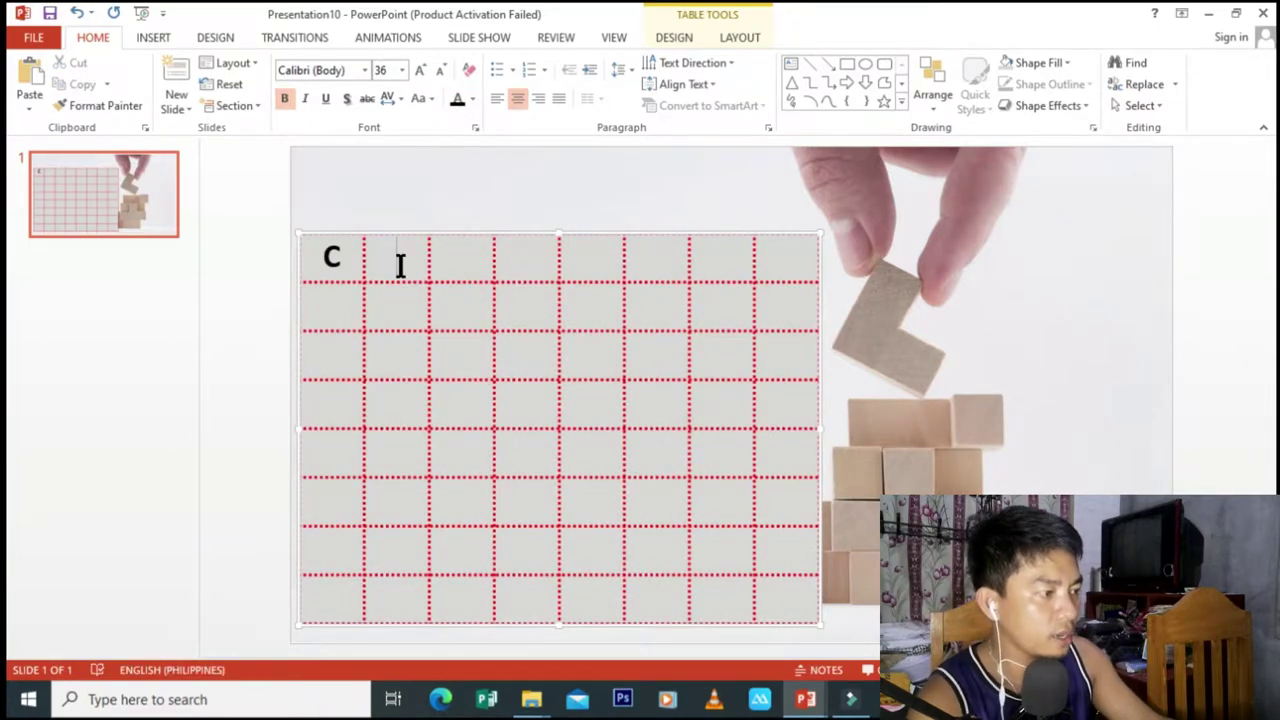
{"action": "type", "text": "R"}
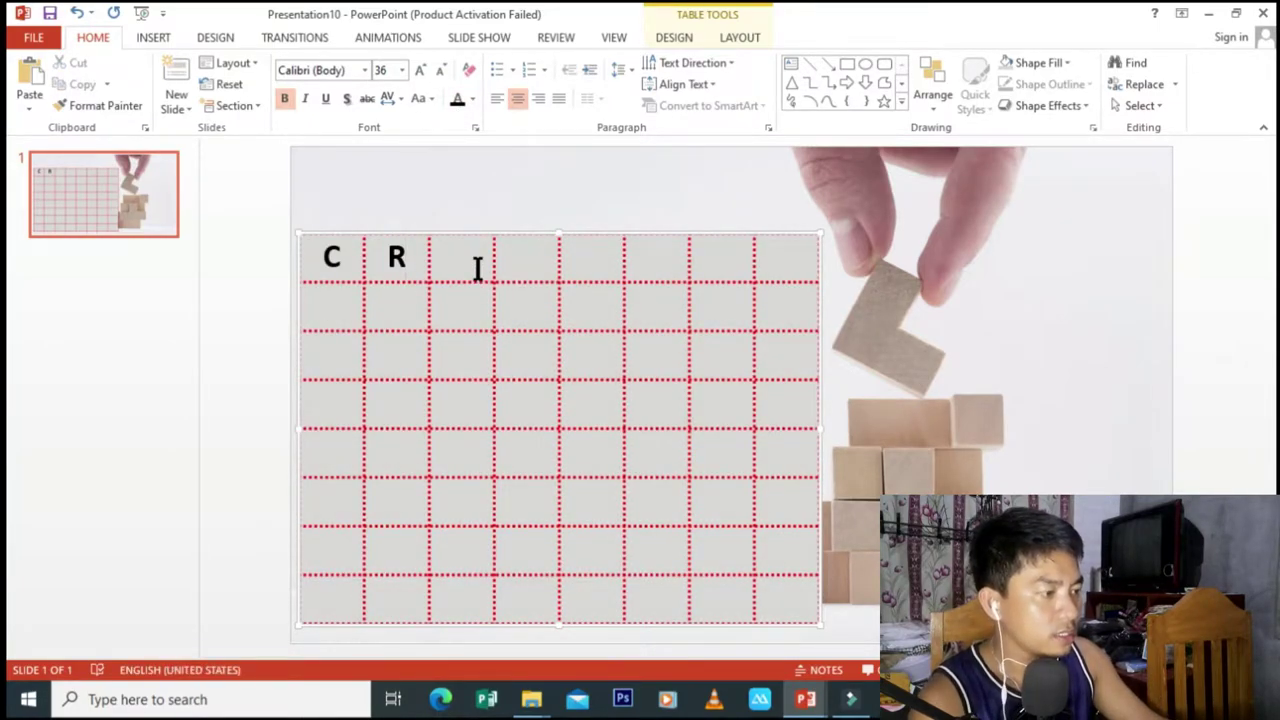
{"action": "left_click", "coordinate": [478, 268]}
{"action": "type", "text": "I"}
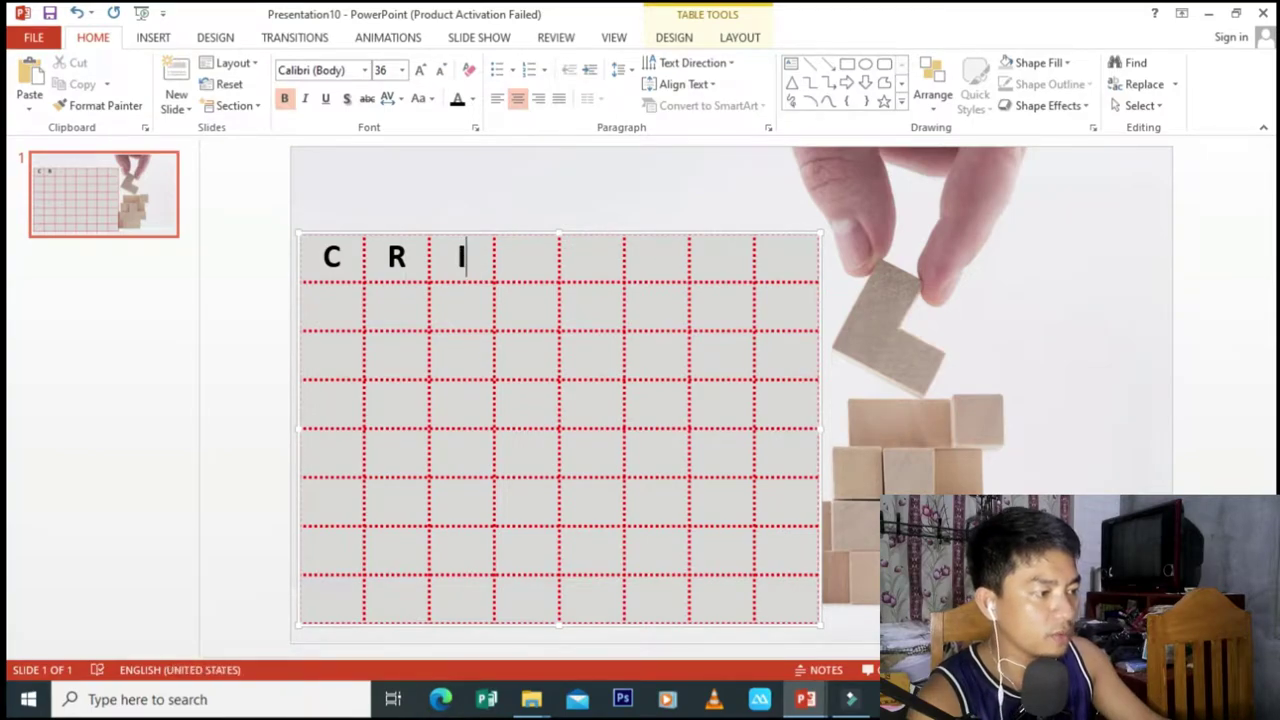
{"action": "left_click", "coordinate": [518, 258]}
{"action": "type", "text": "M"}
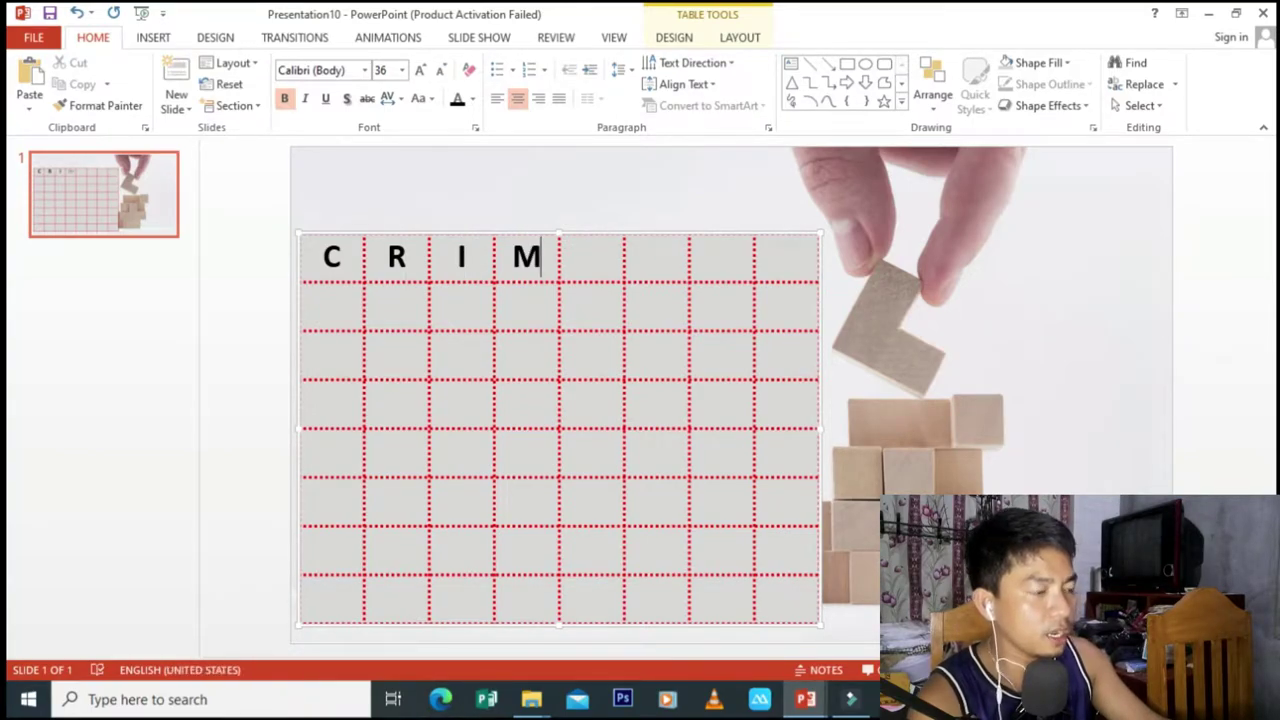
{"action": "left_click", "coordinate": [590, 258]}
{"action": "type", "text": "P"}
{"action": "left_click", "coordinate": [656, 258]}
{"action": "type", "text": "I"}
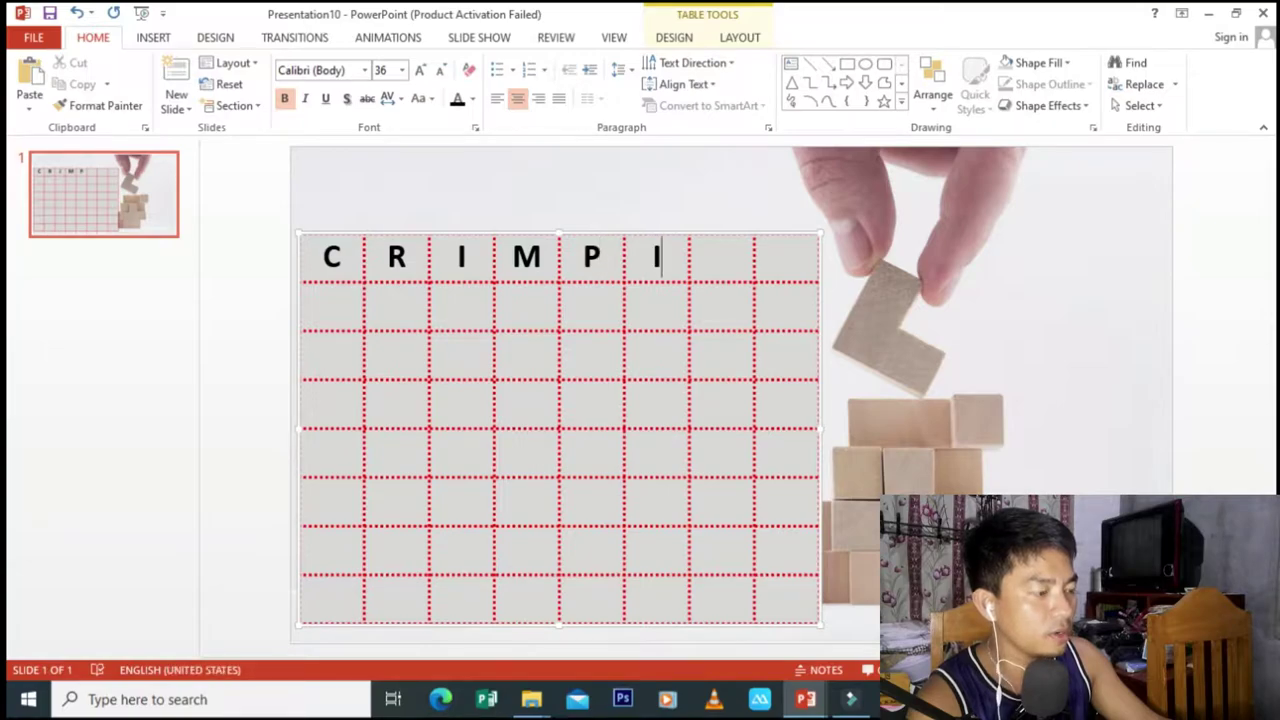
{"action": "left_click", "coordinate": [721, 258]}
{"action": "type", "text": "N"}
{"action": "left_click", "coordinate": [786, 258]}
{"action": "type", "text": "G"}
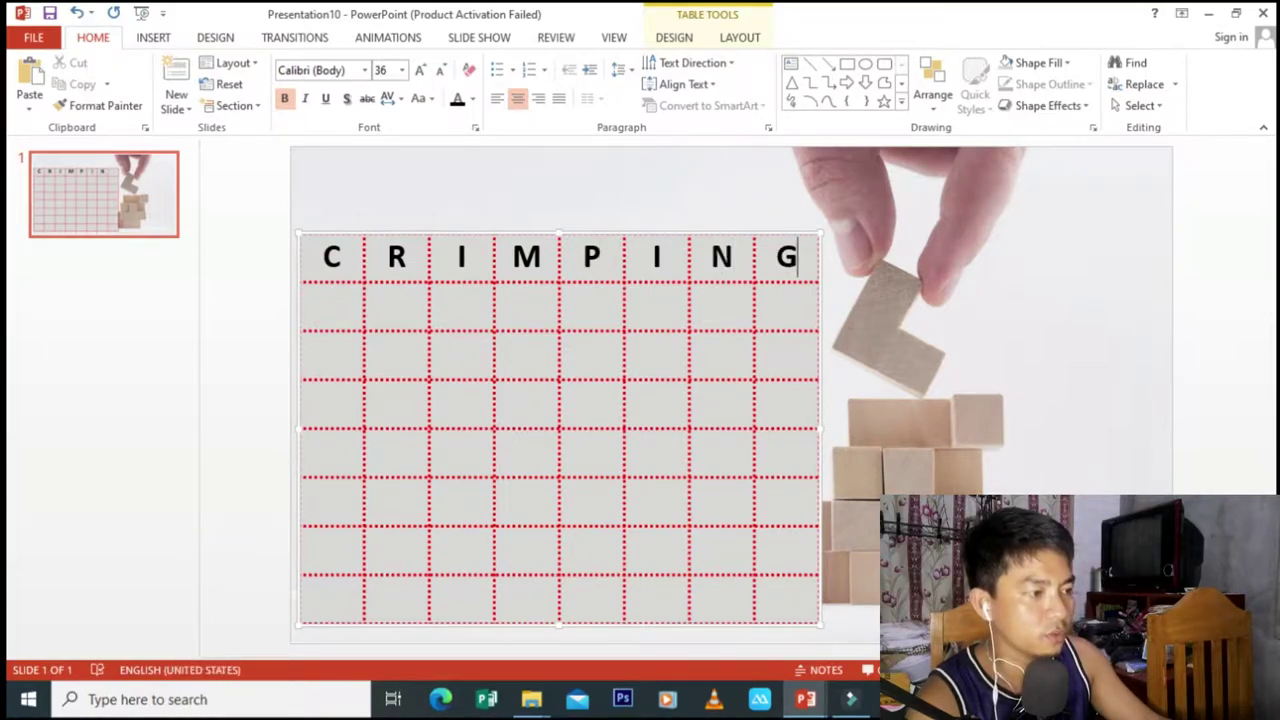
Step: Spell STRIPPER across the bottom row, one letter per cell
{"action": "left_click", "coordinate": [340, 590]}
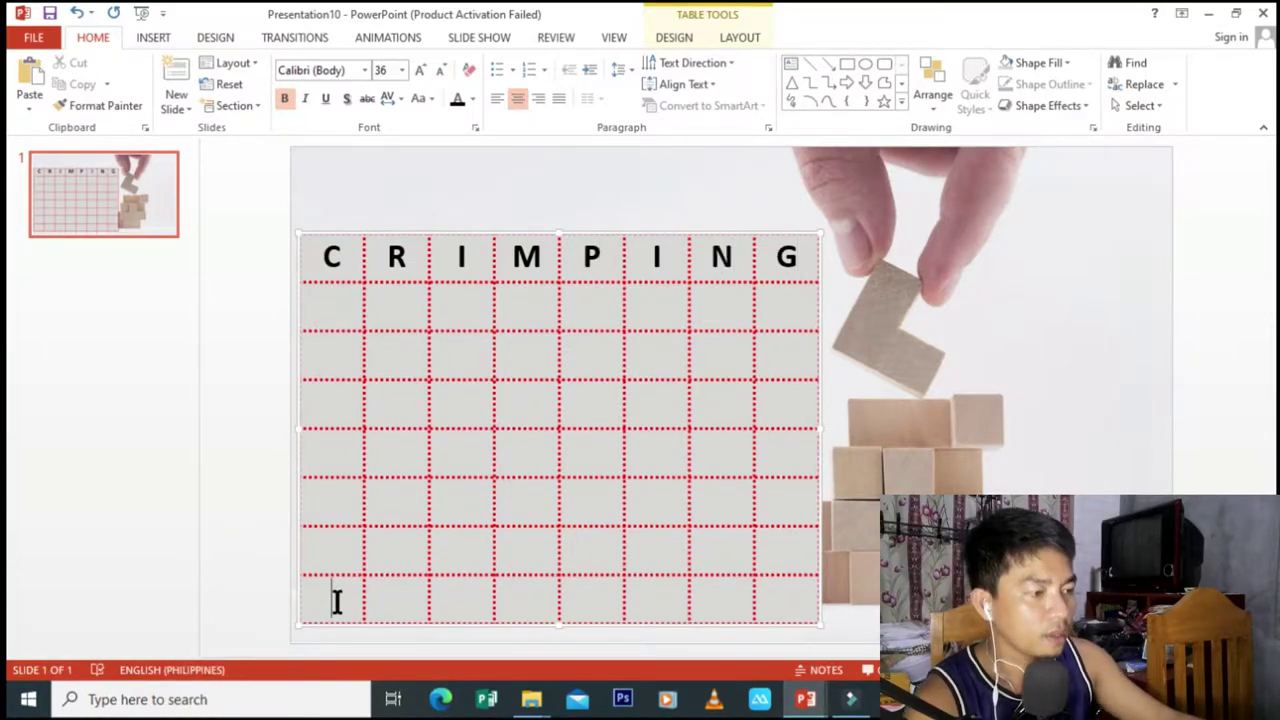
{"action": "type", "text": "S"}
{"action": "key", "text": "Tab"}
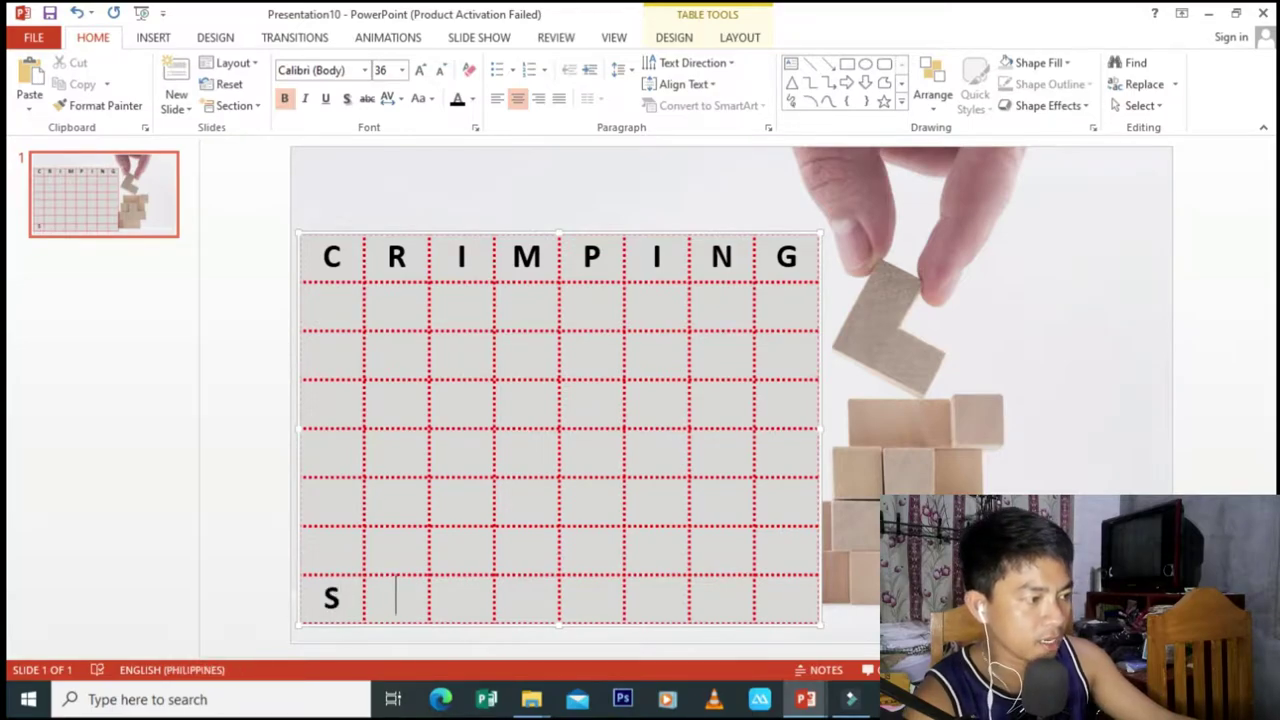
{"action": "type", "text": "T"}
{"action": "key", "text": "Tab"}
{"action": "type", "text": "R"}
{"action": "key", "text": "Tab"}
{"action": "type", "text": "I"}
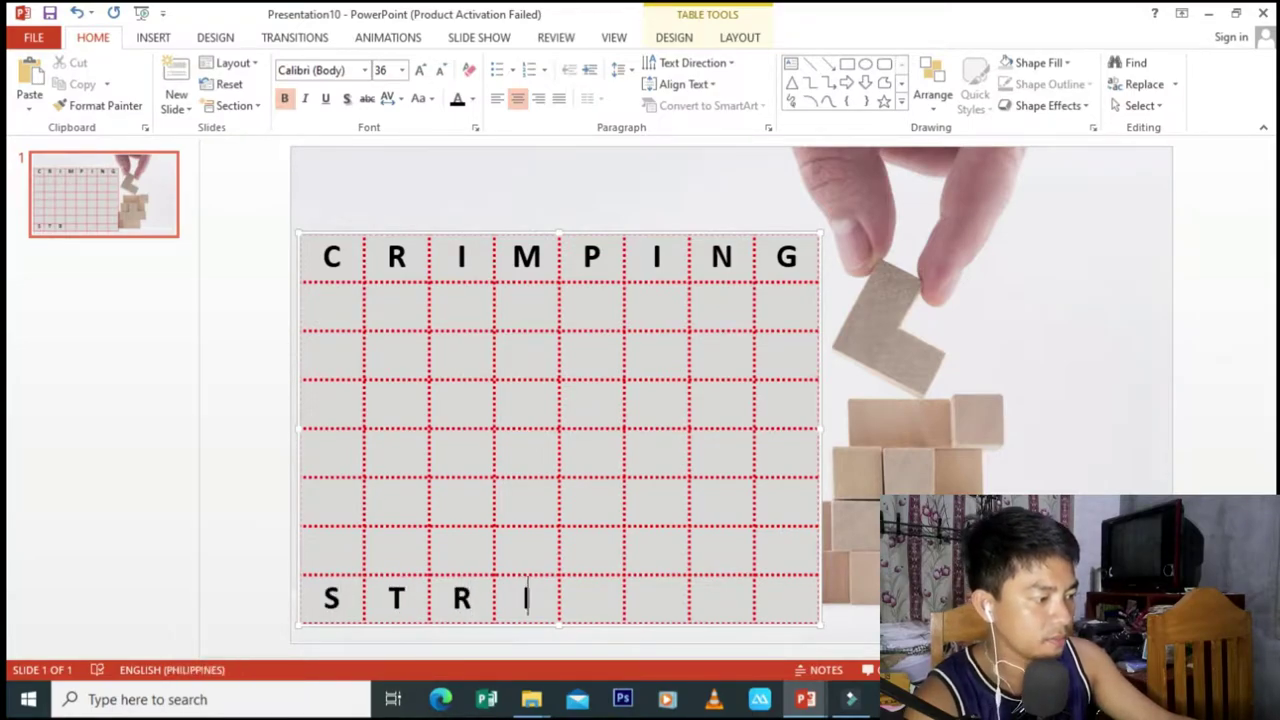
{"action": "key", "text": "Tab"}
{"action": "type", "text": "P"}
{"action": "key", "text": "Tab"}
{"action": "type", "text": "P"}
{"action": "key", "text": "Tab"}
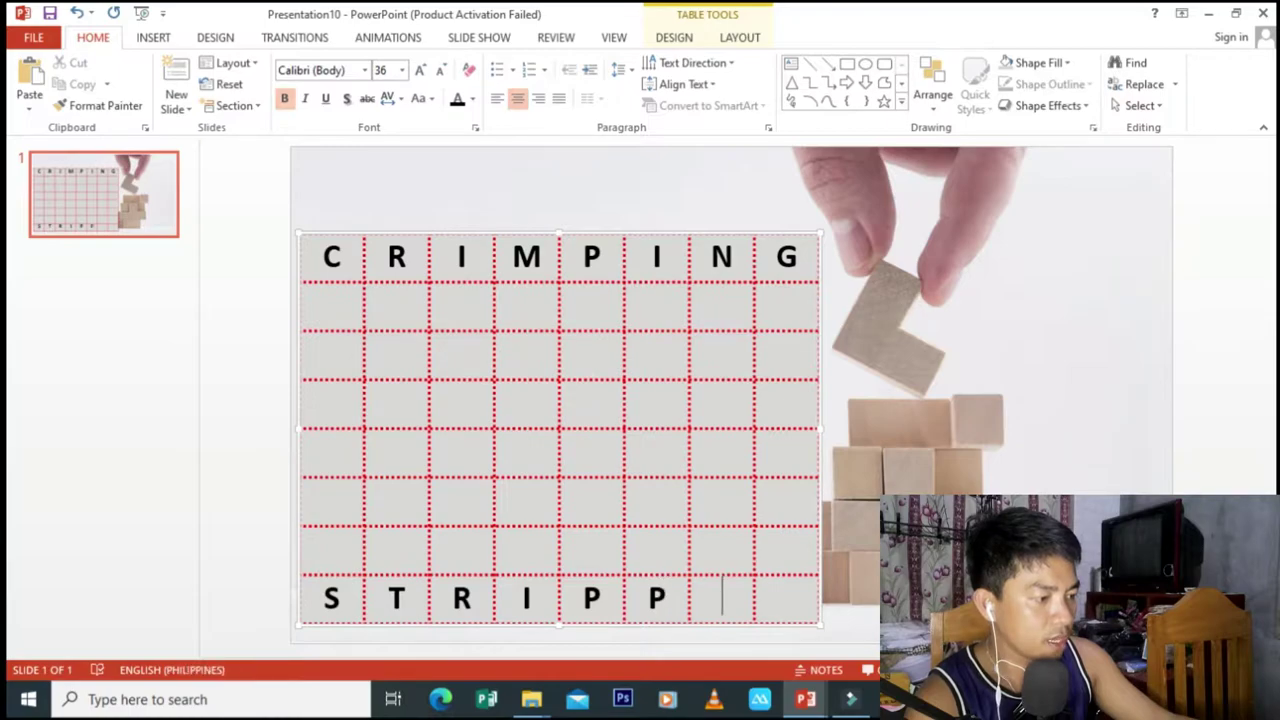
{"action": "type", "text": "E"}
{"action": "key", "text": "Tab"}
{"action": "type", "text": "R"}
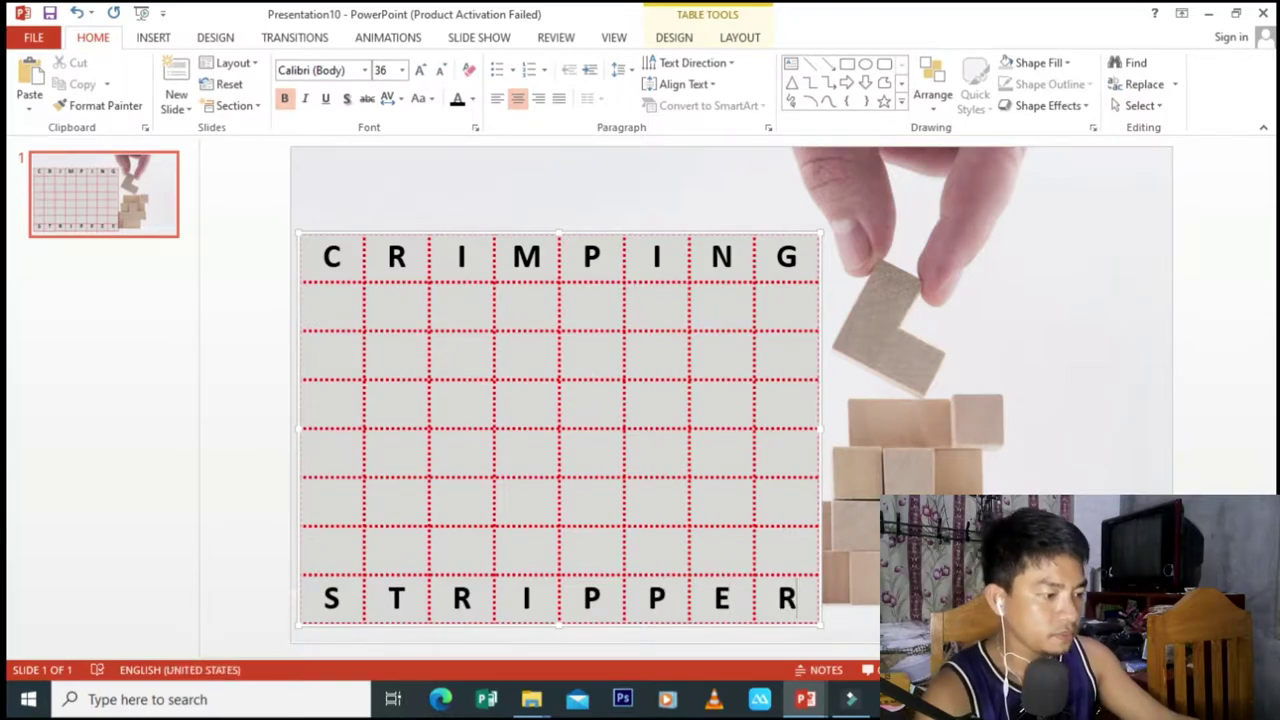
Step: Type the letters T, E, S, T, E down the third column to form TESTER
{"action": "left_click", "coordinate": [469, 350]}
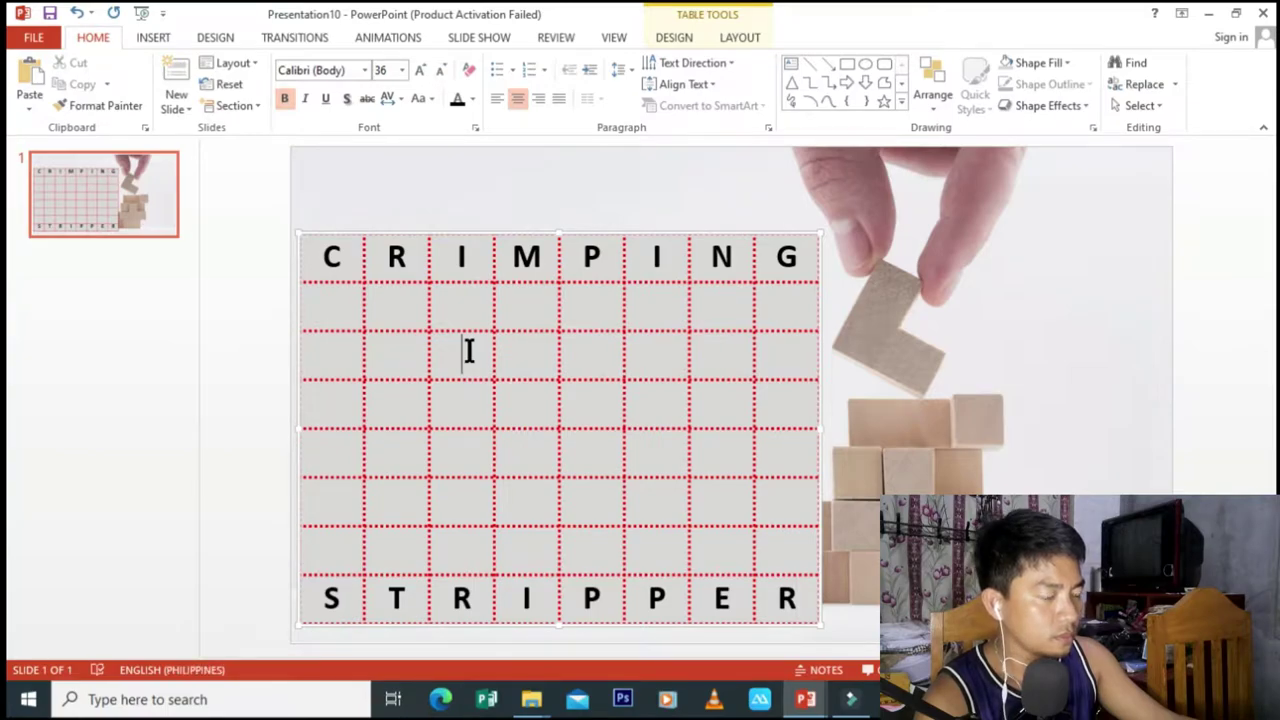
{"action": "type", "text": "T"}
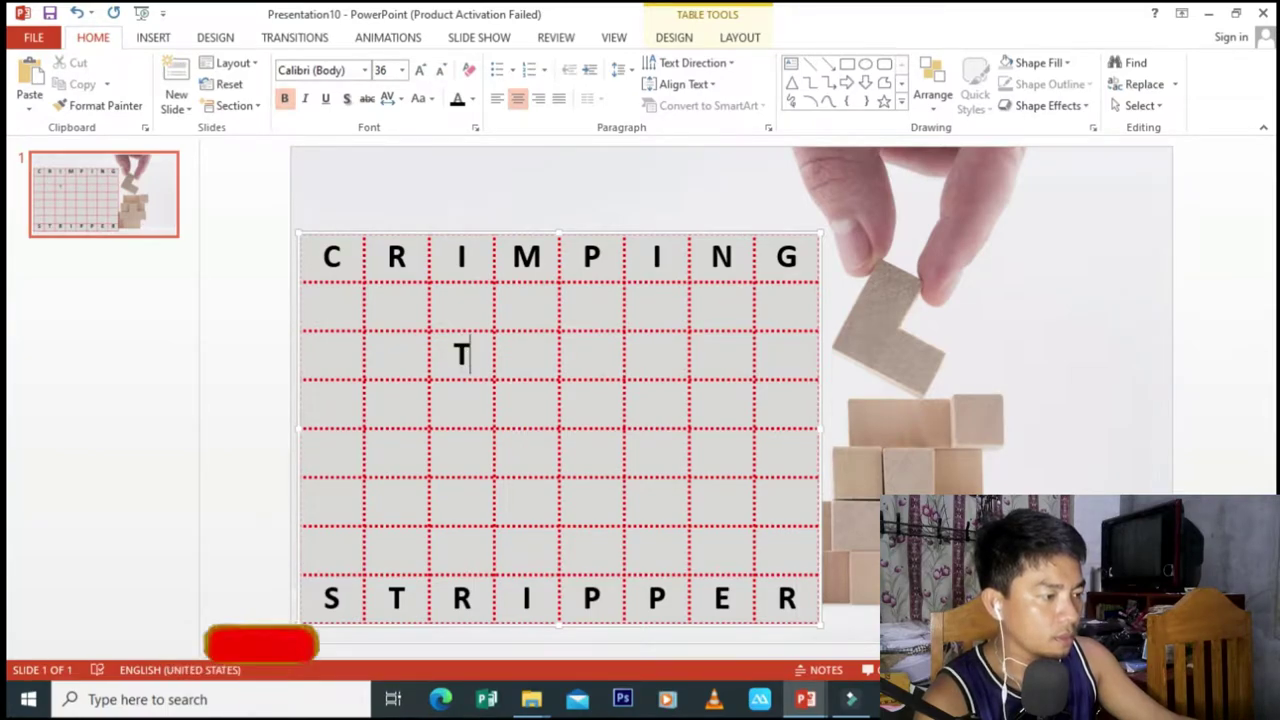
{"action": "left_click", "coordinate": [477, 410]}
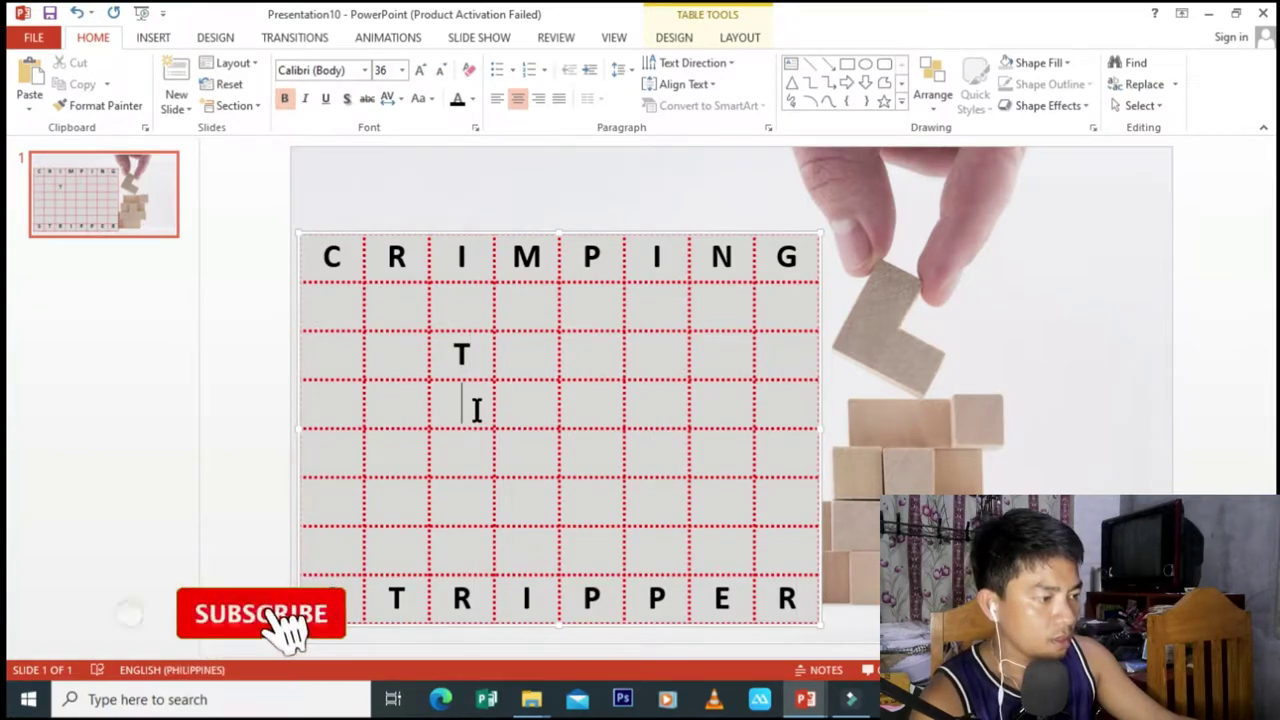
{"action": "type", "text": "E"}
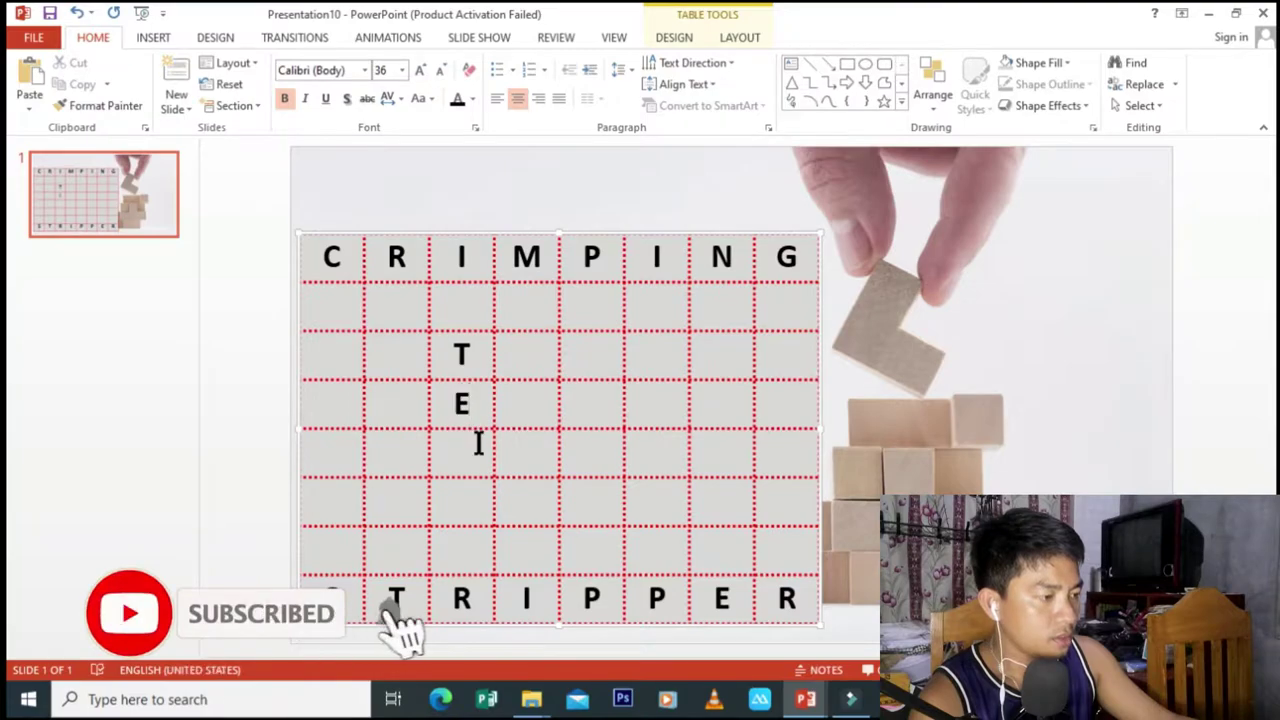
{"action": "left_click", "coordinate": [477, 445]}
{"action": "type", "text": "S"}
{"action": "left_click", "coordinate": [476, 500]}
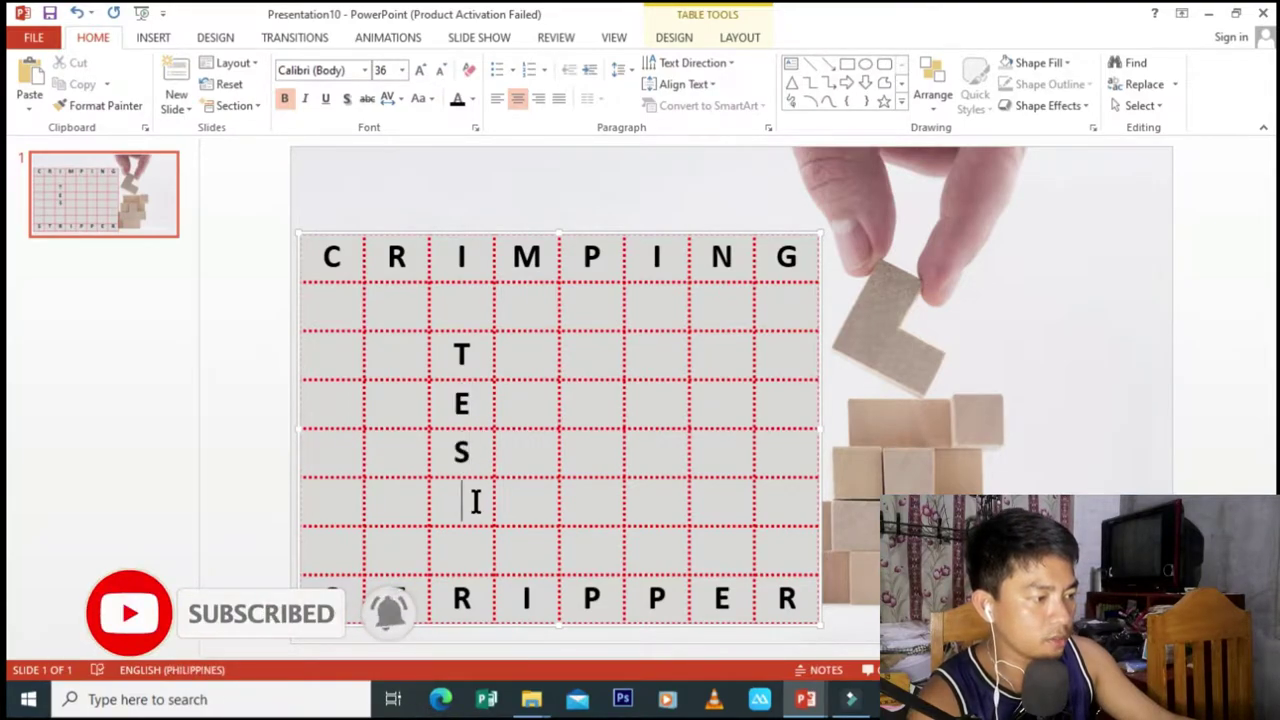
{"action": "type", "text": "T"}
{"action": "left_click", "coordinate": [471, 540]}
{"action": "type", "text": "E"}
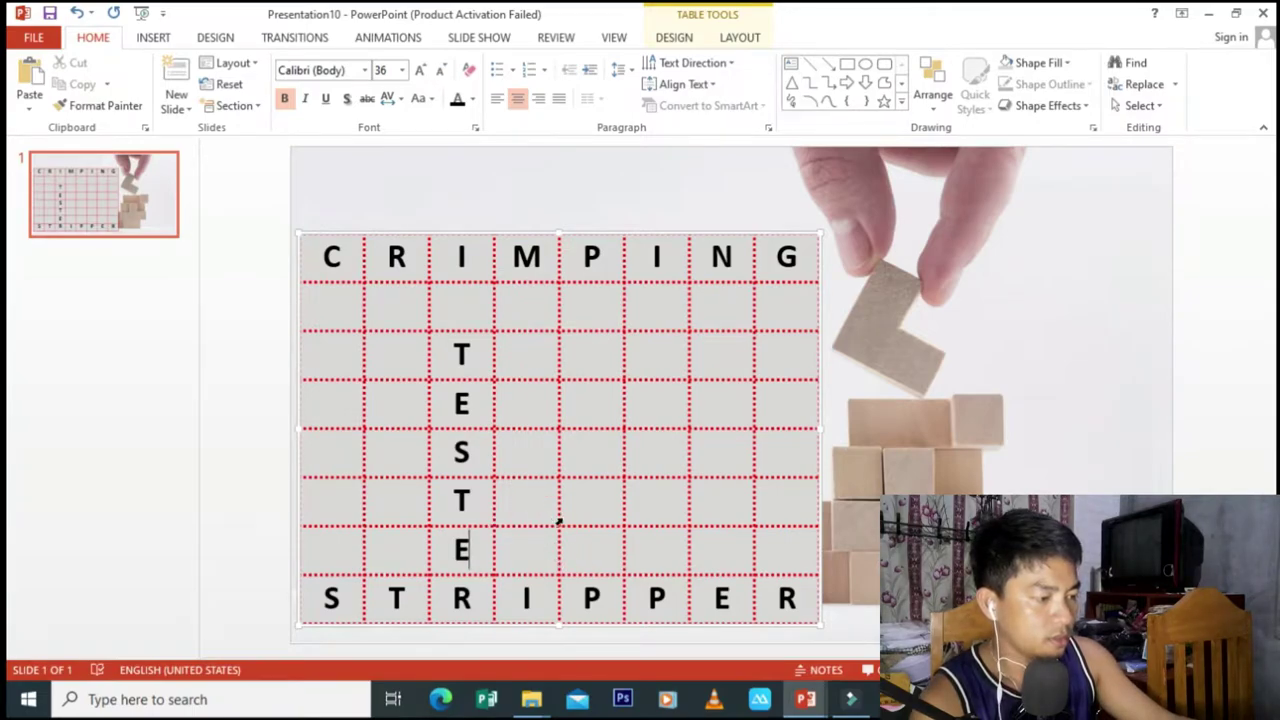
Step: Complete TOOLS across row six, starting from the existing T
{"action": "left_click", "coordinate": [530, 503]}
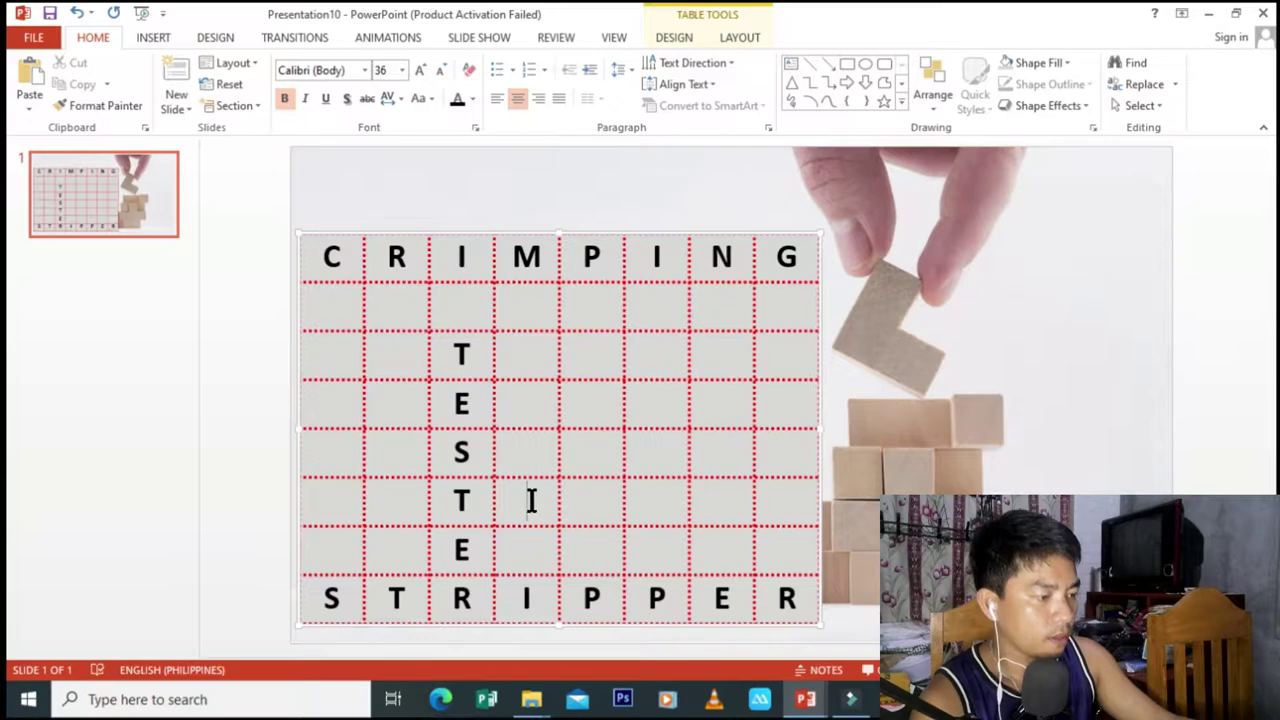
{"action": "type", "text": "O"}
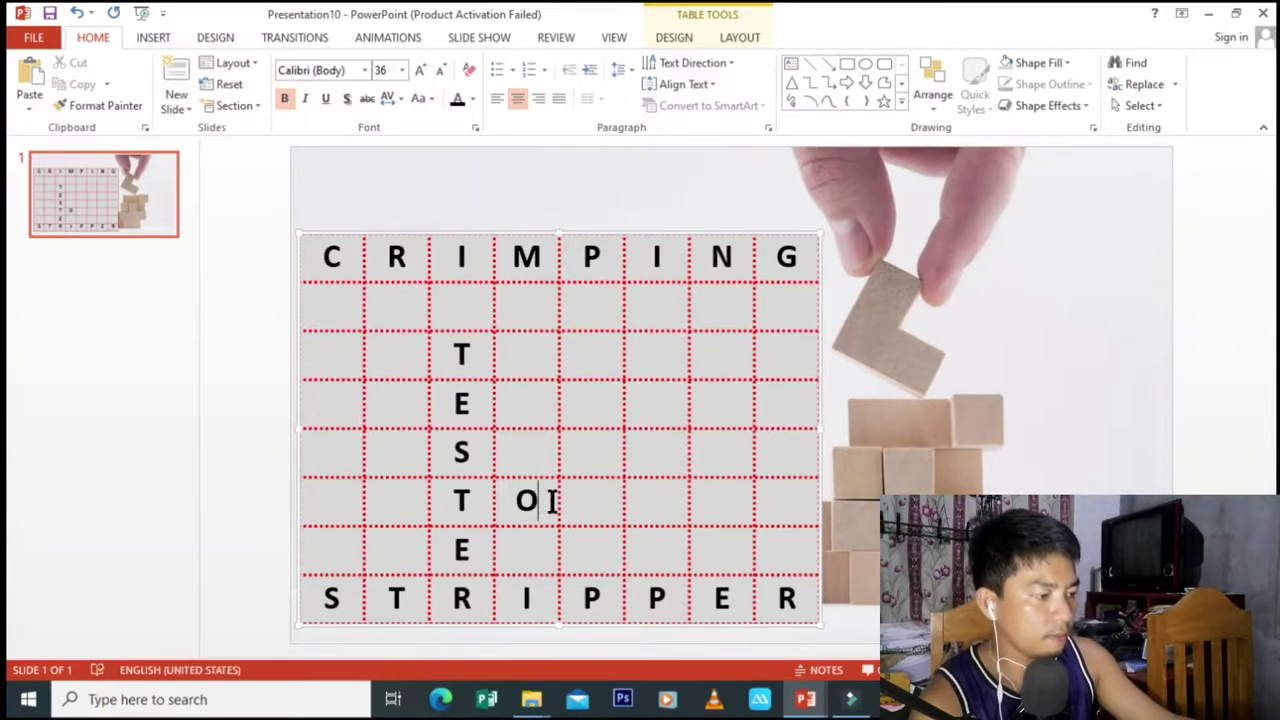
{"action": "left_click", "coordinate": [606, 503]}
{"action": "type", "text": "O"}
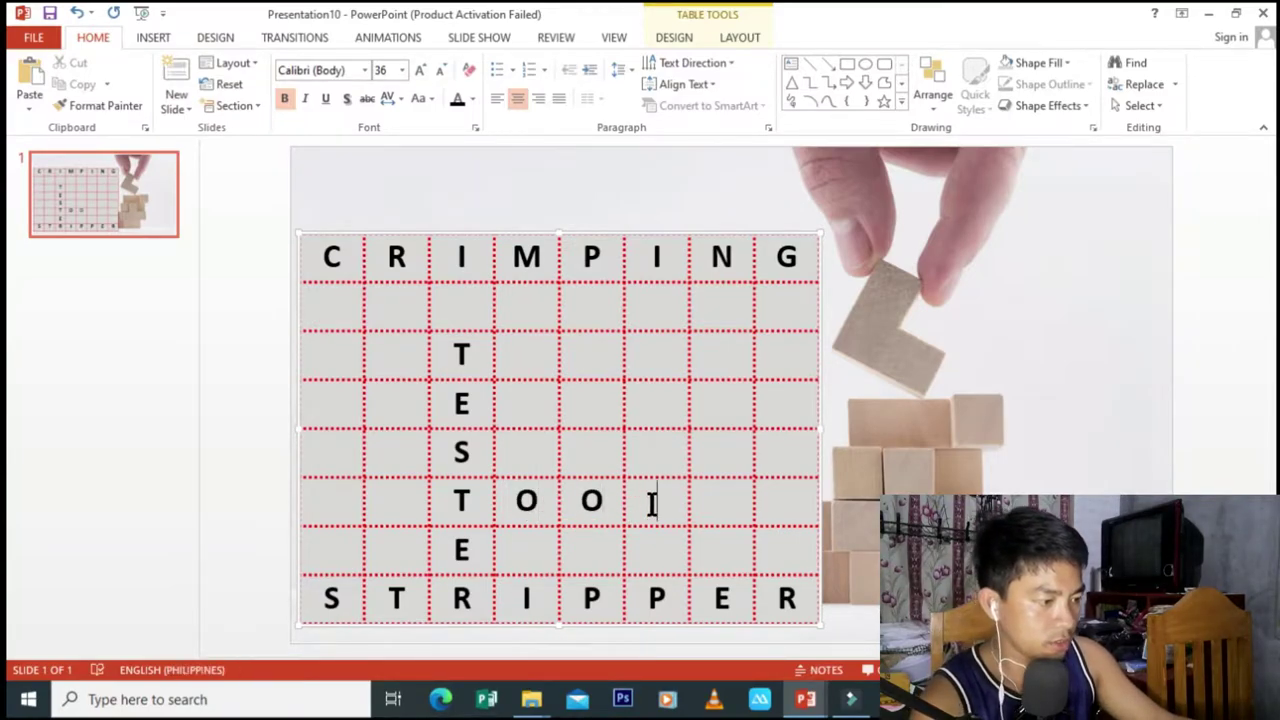
{"action": "left_click", "coordinate": [652, 503]}
{"action": "type", "text": "L"}
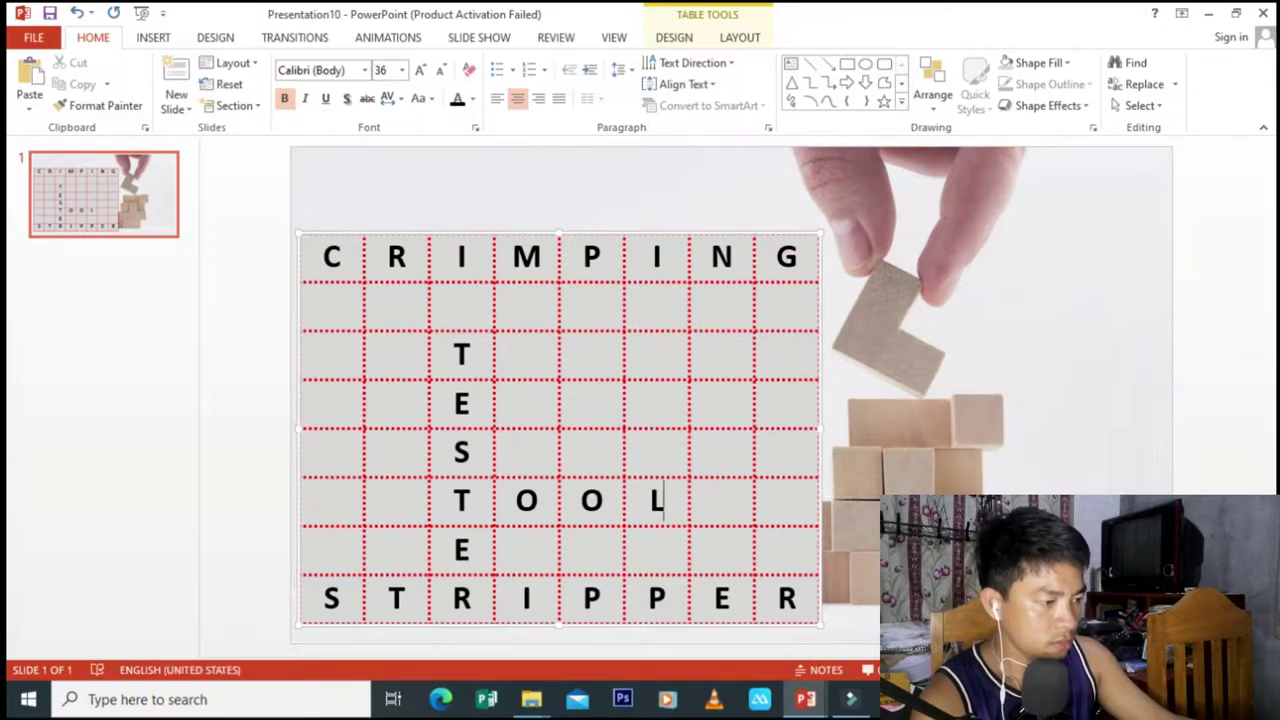
{"action": "left_click", "coordinate": [722, 512]}
{"action": "type", "text": "S"}
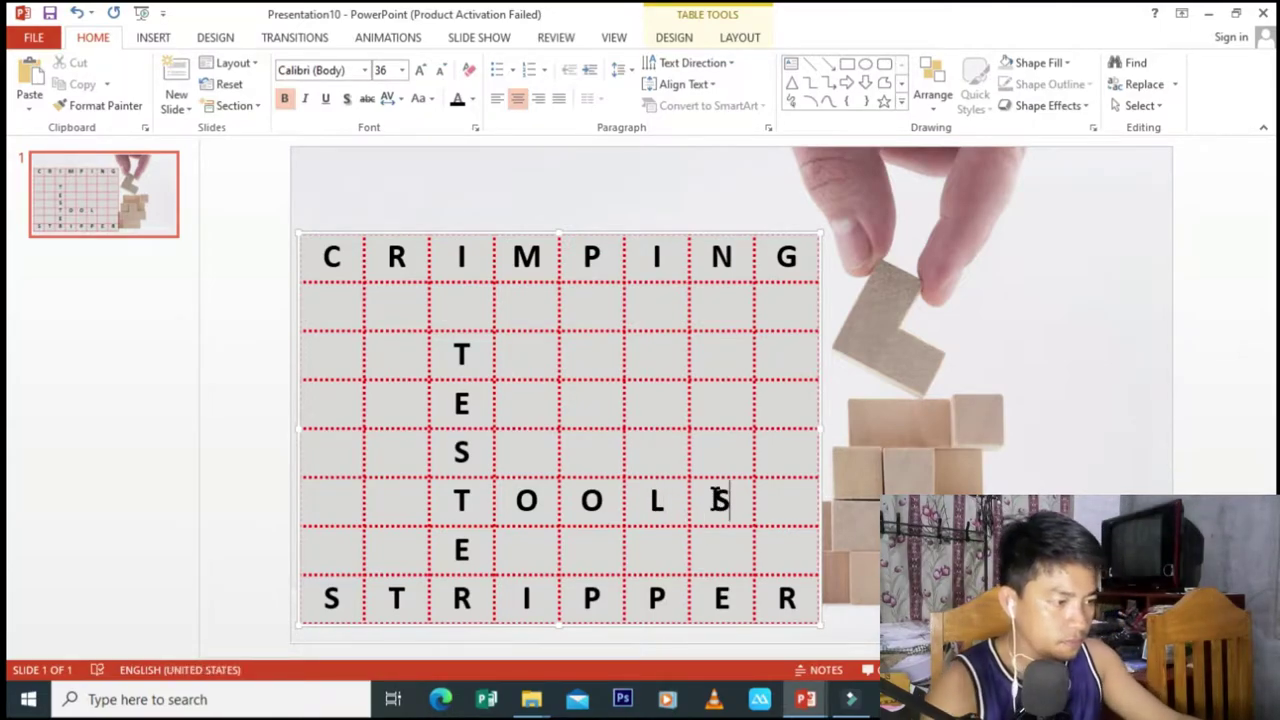
Step: Spell CABLE down the sixth column, sharing the L of TOOLS
{"action": "left_click", "coordinate": [668, 355]}
{"action": "type", "text": "C"}
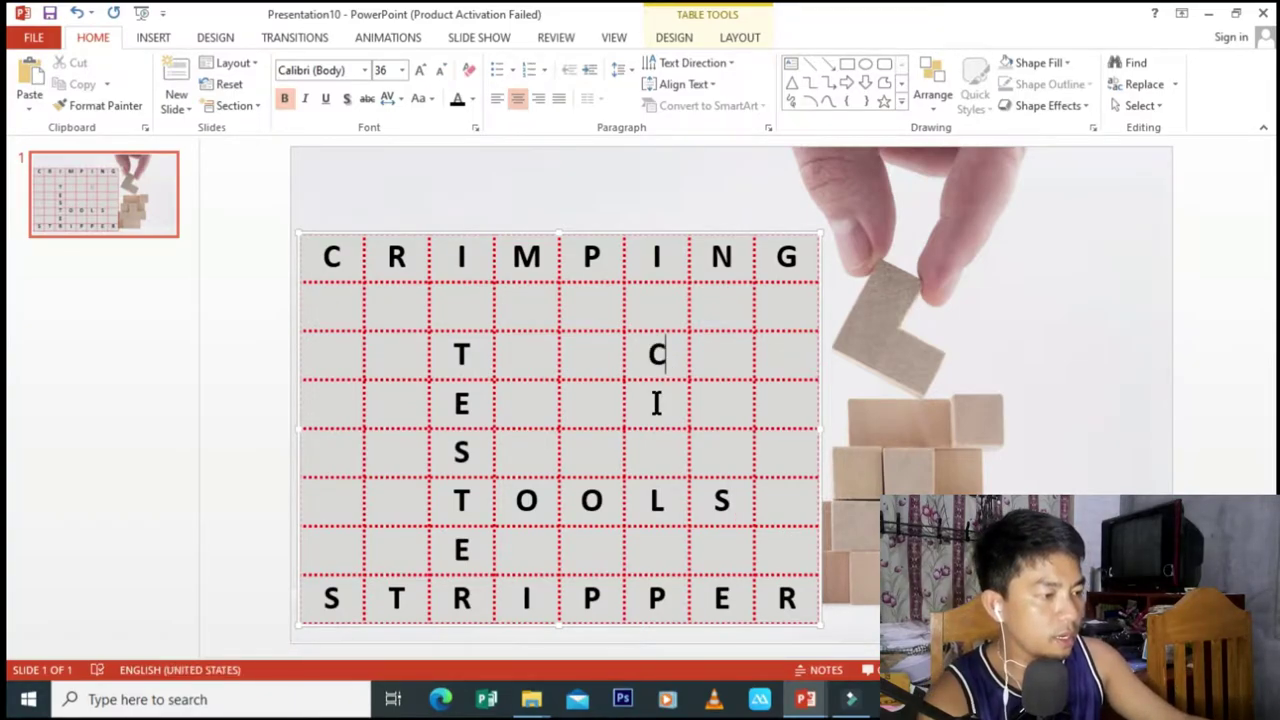
{"action": "left_click", "coordinate": [657, 402]}
{"action": "type", "text": "A"}
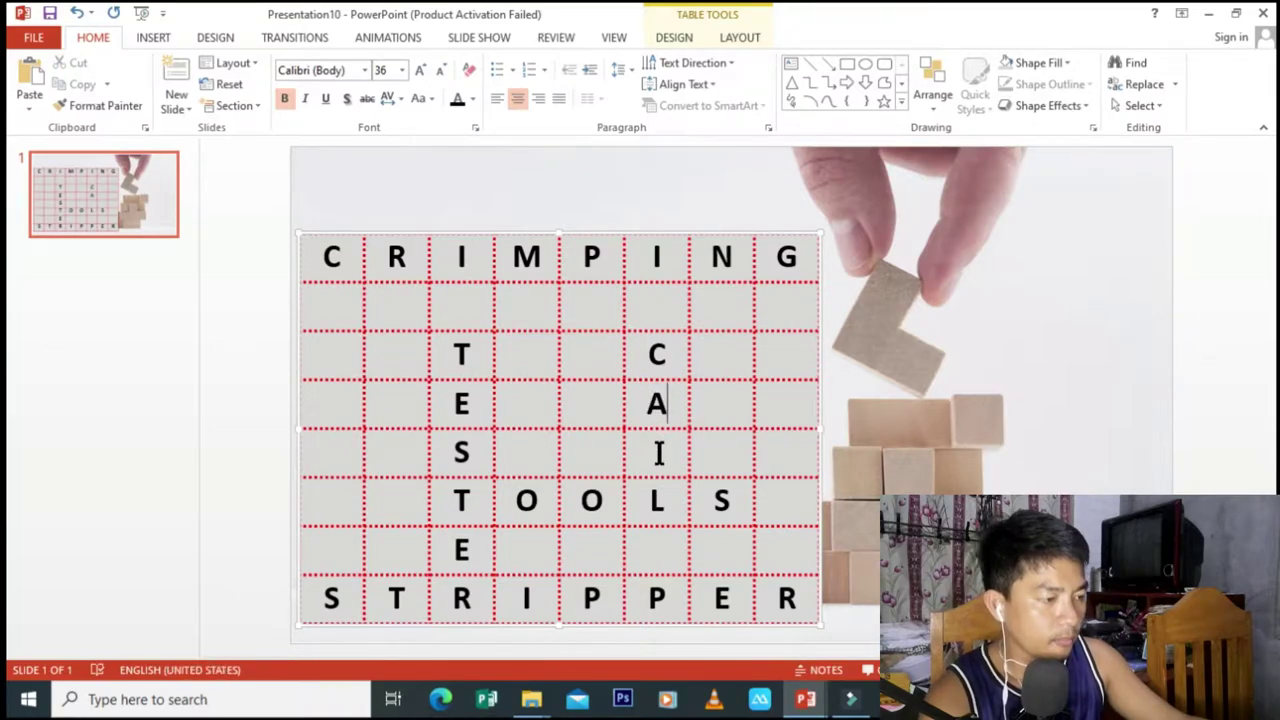
{"action": "left_click", "coordinate": [659, 453]}
{"action": "type", "text": "B"}
{"action": "left_click", "coordinate": [661, 548]}
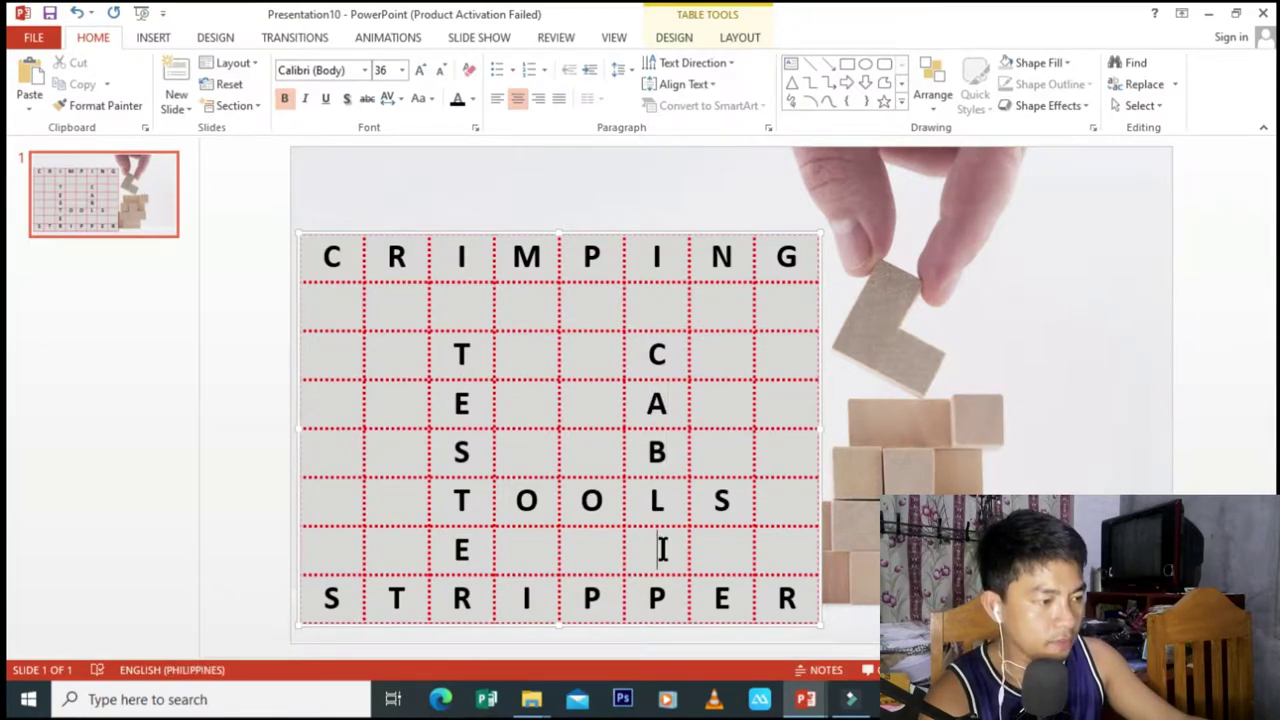
{"action": "type", "text": "E"}
{"action": "left_click", "coordinate": [771, 445]}
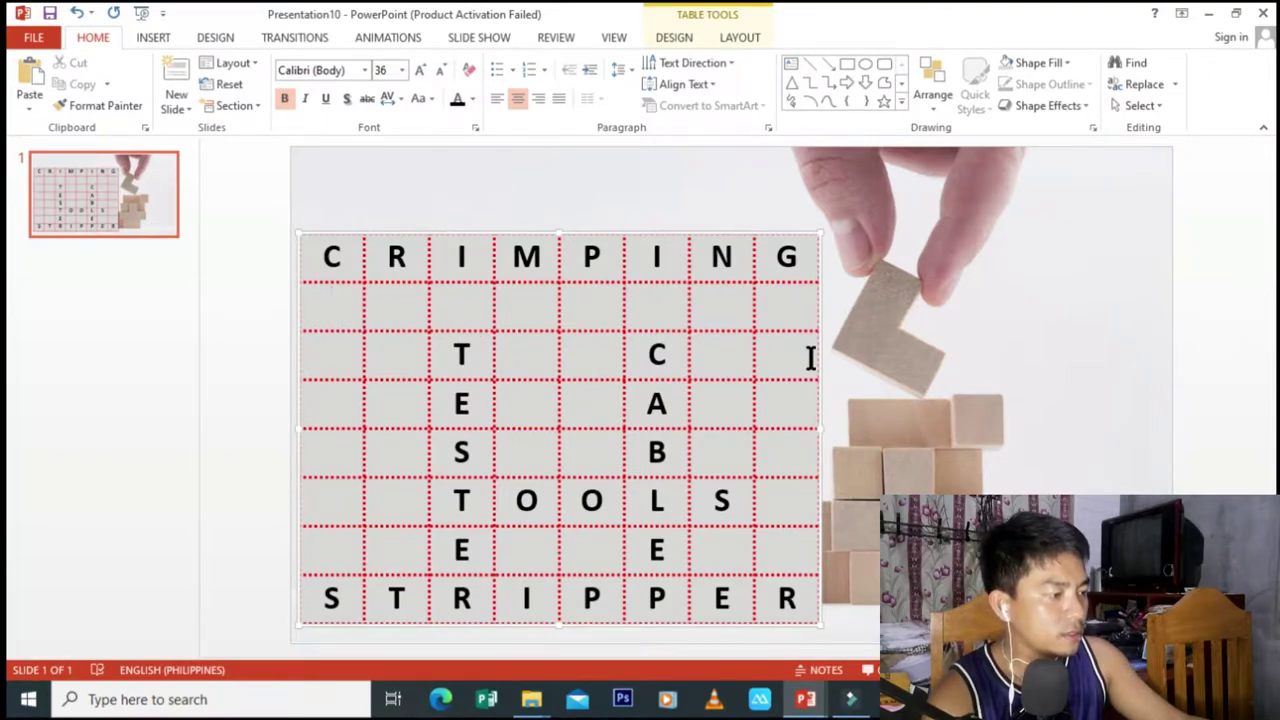
Step: Fill row 2's blank cells with the filler letters Q, W, R, T, Y, P, S, D
{"action": "type", "text": "Q"}
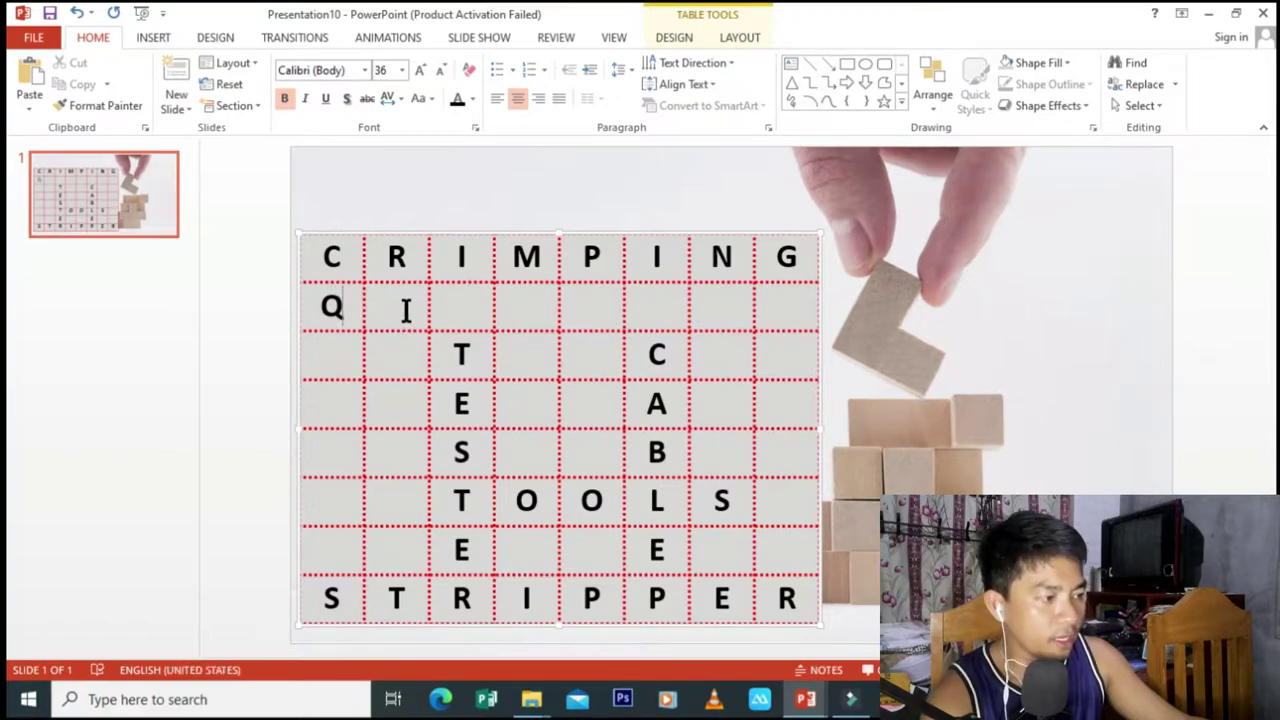
{"action": "left_click", "coordinate": [408, 309]}
{"action": "type", "text": "W"}
{"action": "key", "text": "Tab"}
{"action": "type", "text": "R"}
{"action": "left_click", "coordinate": [540, 314]}
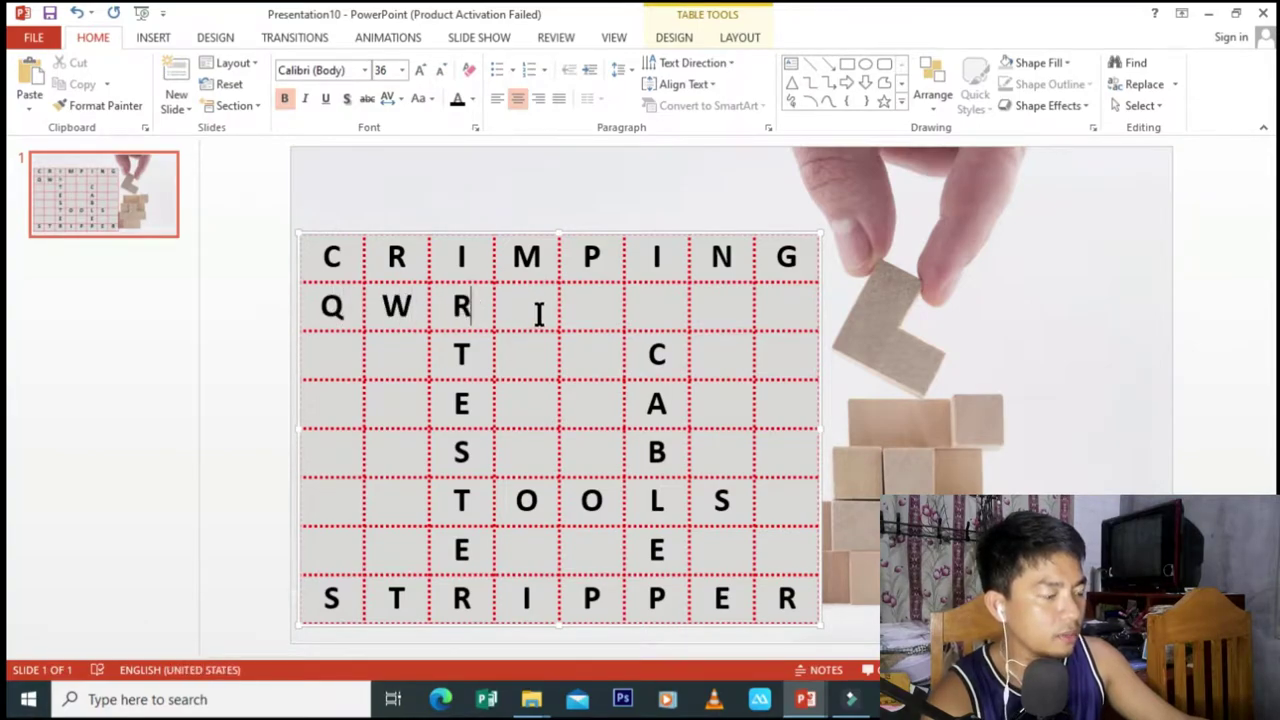
{"action": "type", "text": "T"}
{"action": "left_click", "coordinate": [594, 317]}
{"action": "type", "text": "Y"}
{"action": "left_click", "coordinate": [662, 316]}
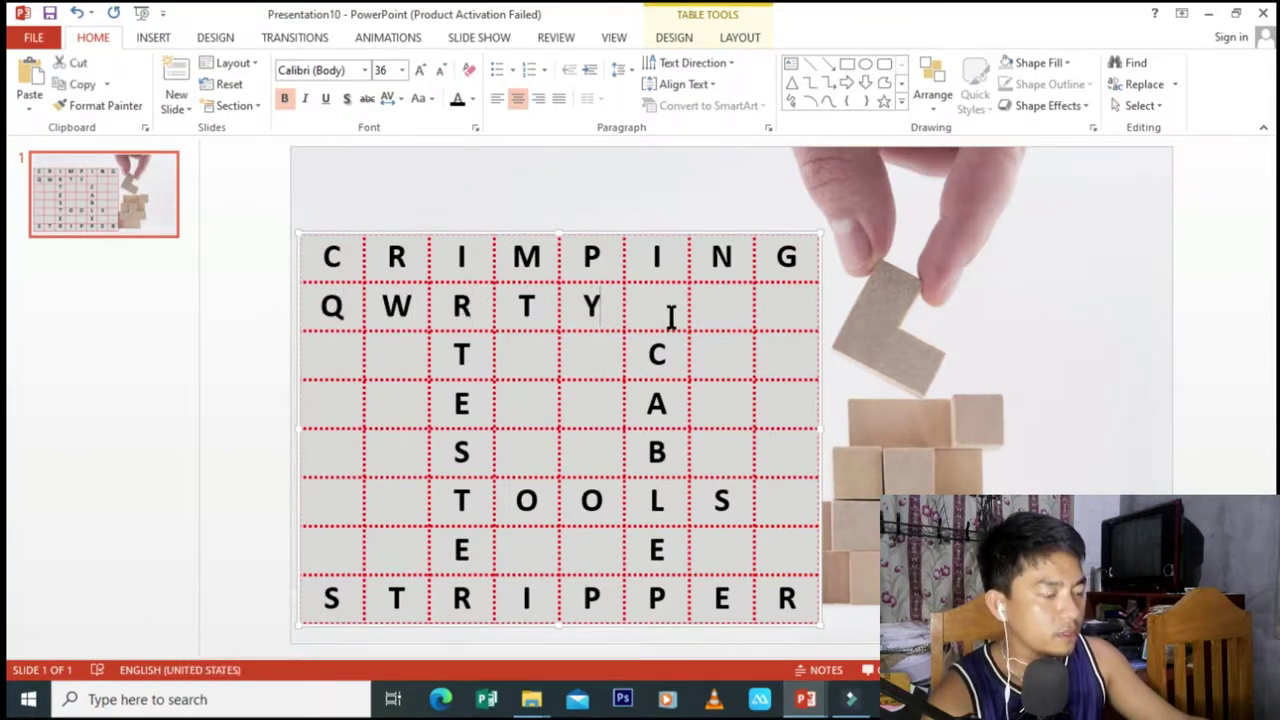
{"action": "type", "text": "P"}
{"action": "left_click", "coordinate": [724, 313]}
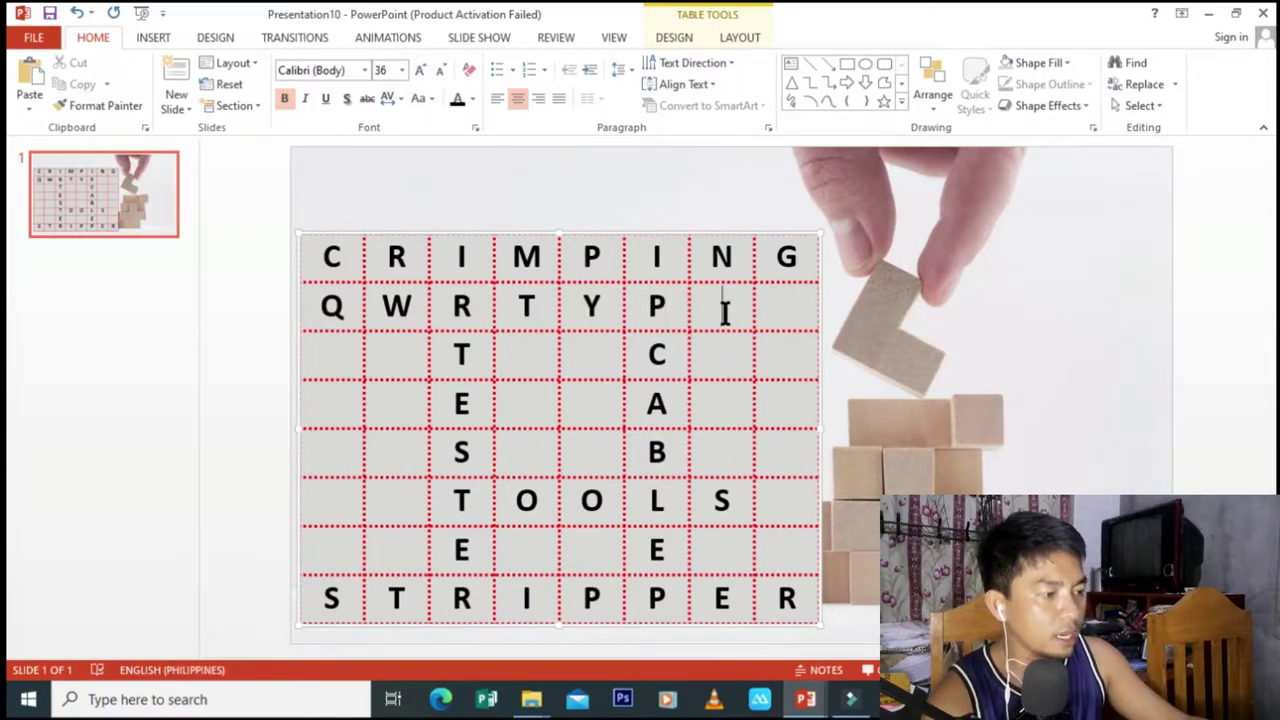
{"action": "type", "text": "S"}
{"action": "left_click", "coordinate": [775, 315]}
{"action": "type", "text": "D"}
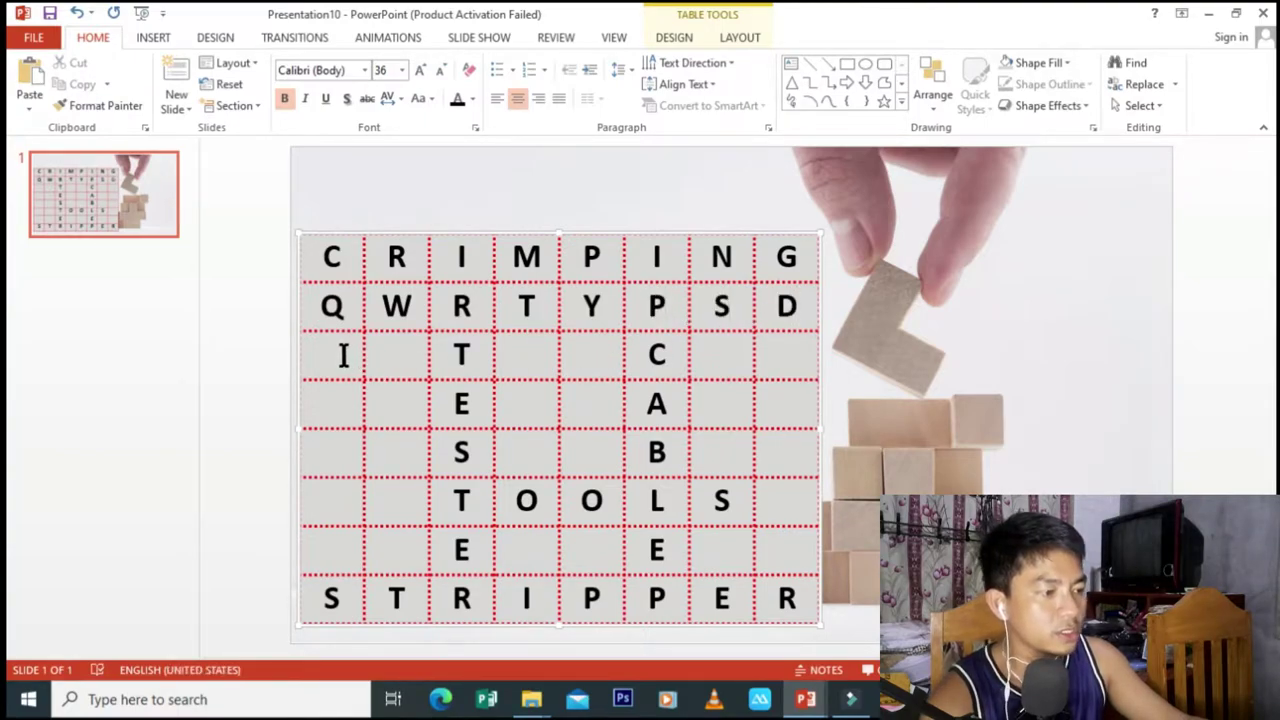
Step: Fill row 3's blank cells with F, G, H, J, K and L
{"action": "left_click", "coordinate": [342, 355]}
{"action": "type", "text": "F"}
{"action": "left_click", "coordinate": [408, 355]}
{"action": "type", "text": "G"}
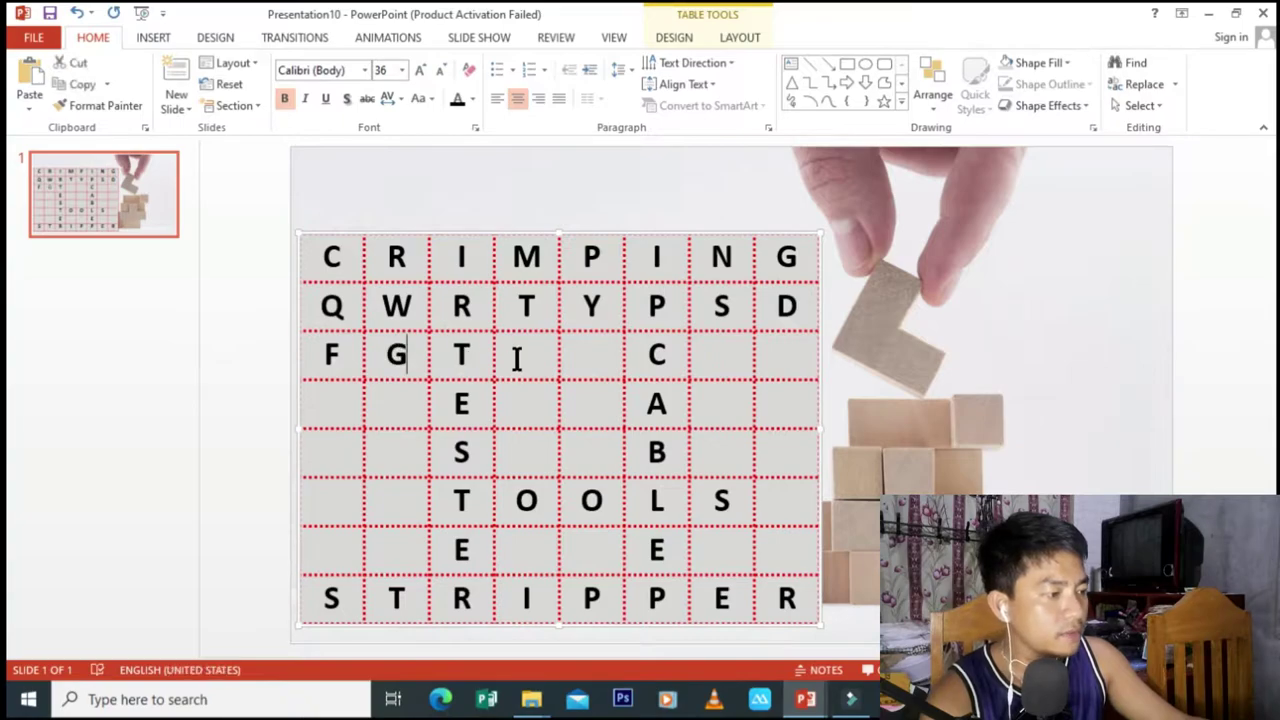
{"action": "left_click", "coordinate": [517, 360]}
{"action": "type", "text": "H"}
{"action": "left_click", "coordinate": [592, 357]}
{"action": "type", "text": "J"}
{"action": "left_click", "coordinate": [721, 357]}
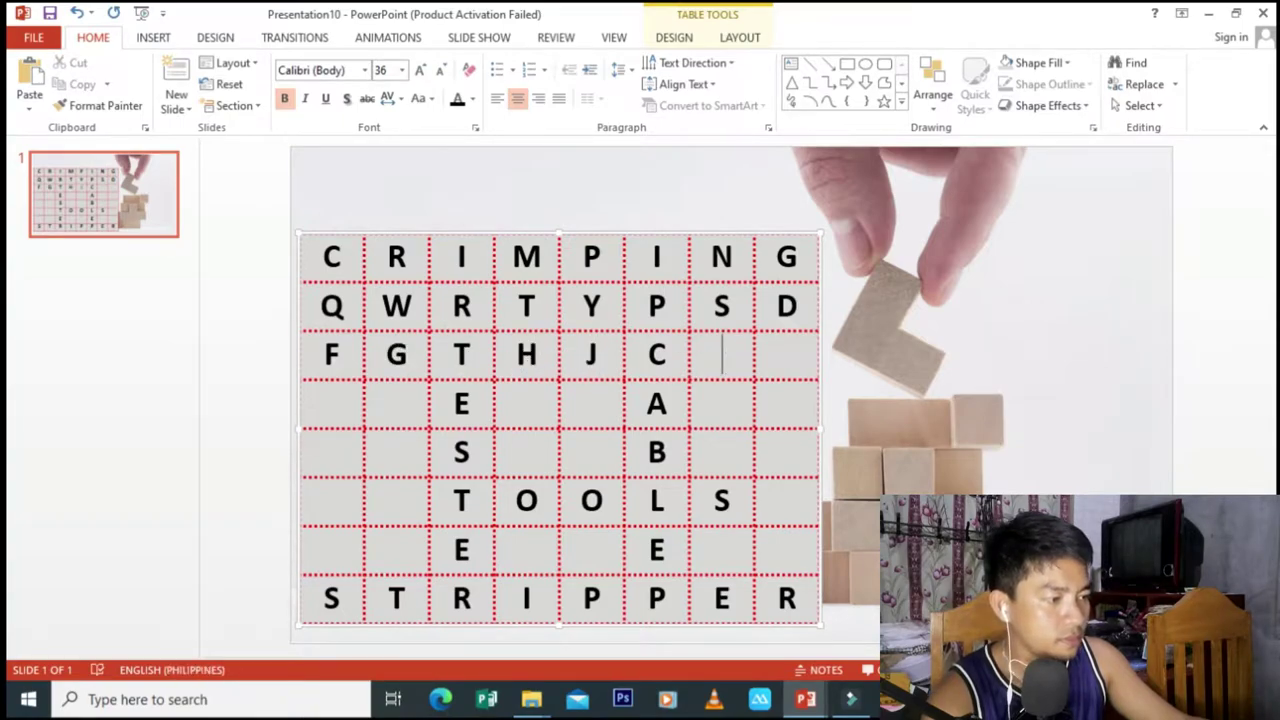
{"action": "type", "text": "K"}
{"action": "left_click", "coordinate": [777, 360]}
{"action": "type", "text": "L"}
Step: Fill row 4's blank cells with Z, X, C, V, B and N
{"action": "left_click", "coordinate": [338, 410]}
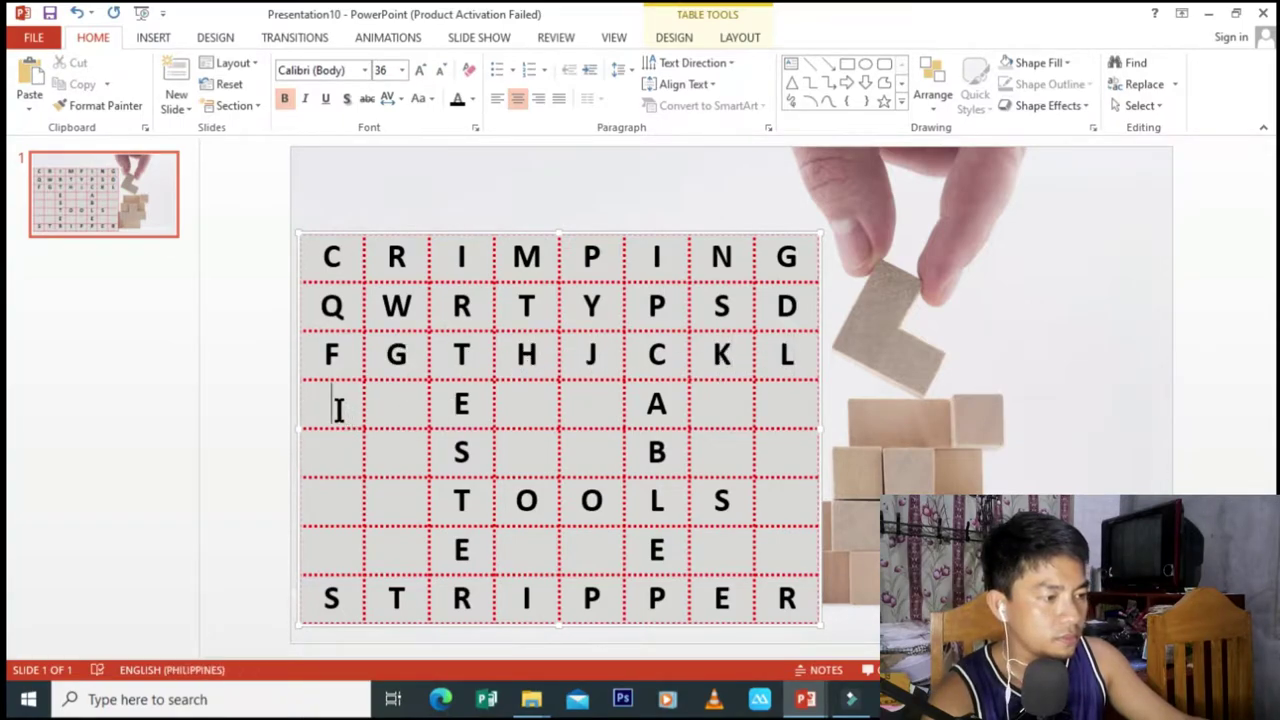
{"action": "type", "text": "Z"}
{"action": "left_click", "coordinate": [406, 418]}
{"action": "type", "text": "X"}
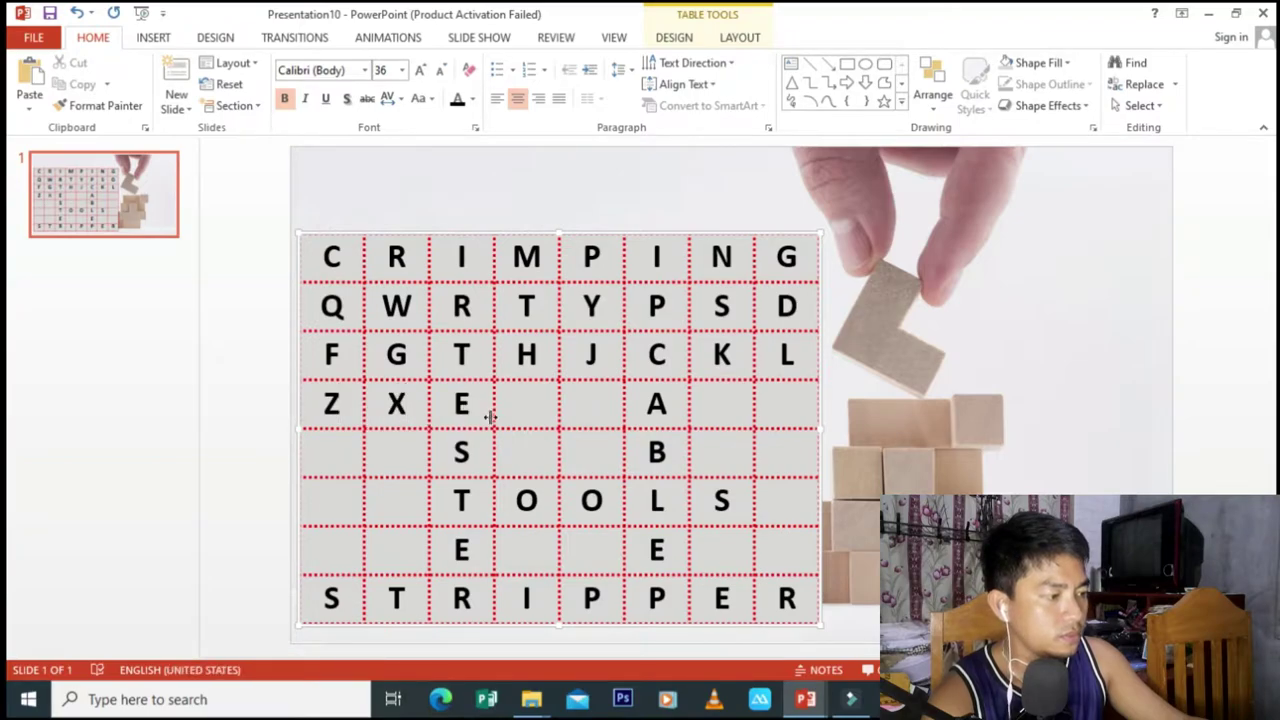
{"action": "left_click", "coordinate": [508, 405]}
{"action": "type", "text": "C"}
{"action": "left_click", "coordinate": [586, 403]}
{"action": "type", "text": "V"}
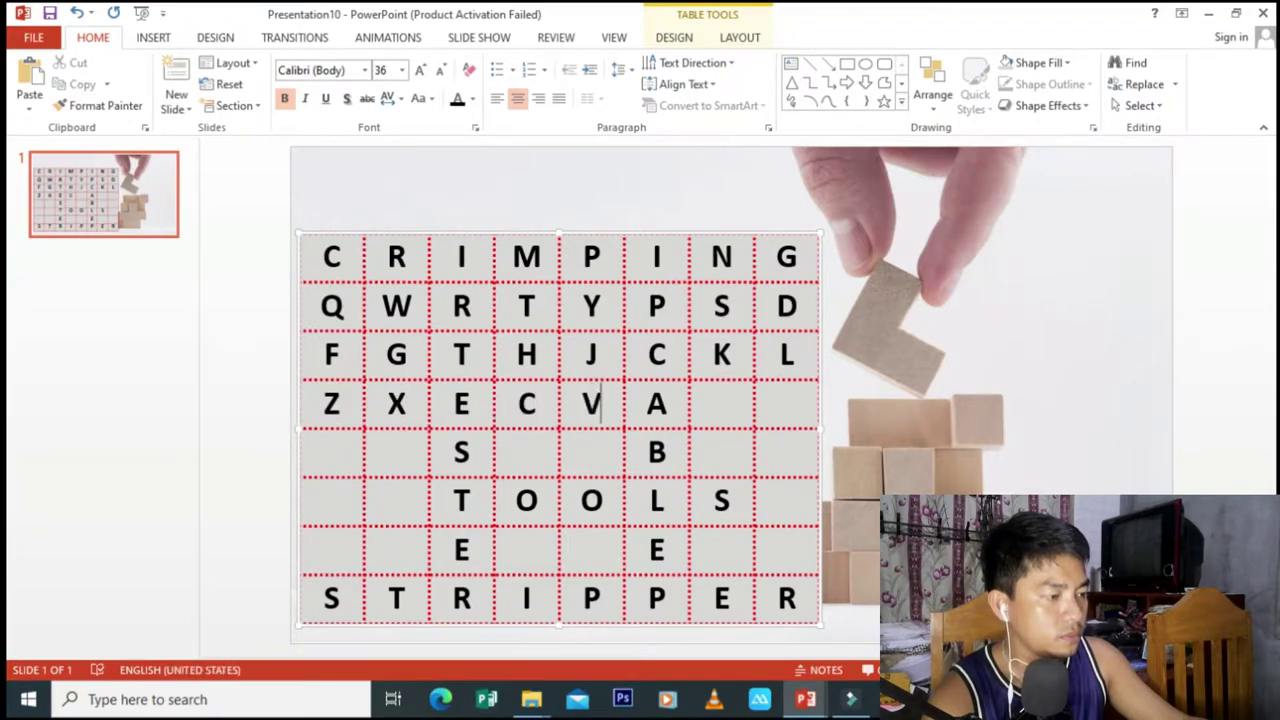
{"action": "left_click", "coordinate": [720, 400]}
{"action": "type", "text": "B"}
{"action": "left_click", "coordinate": [770, 405]}
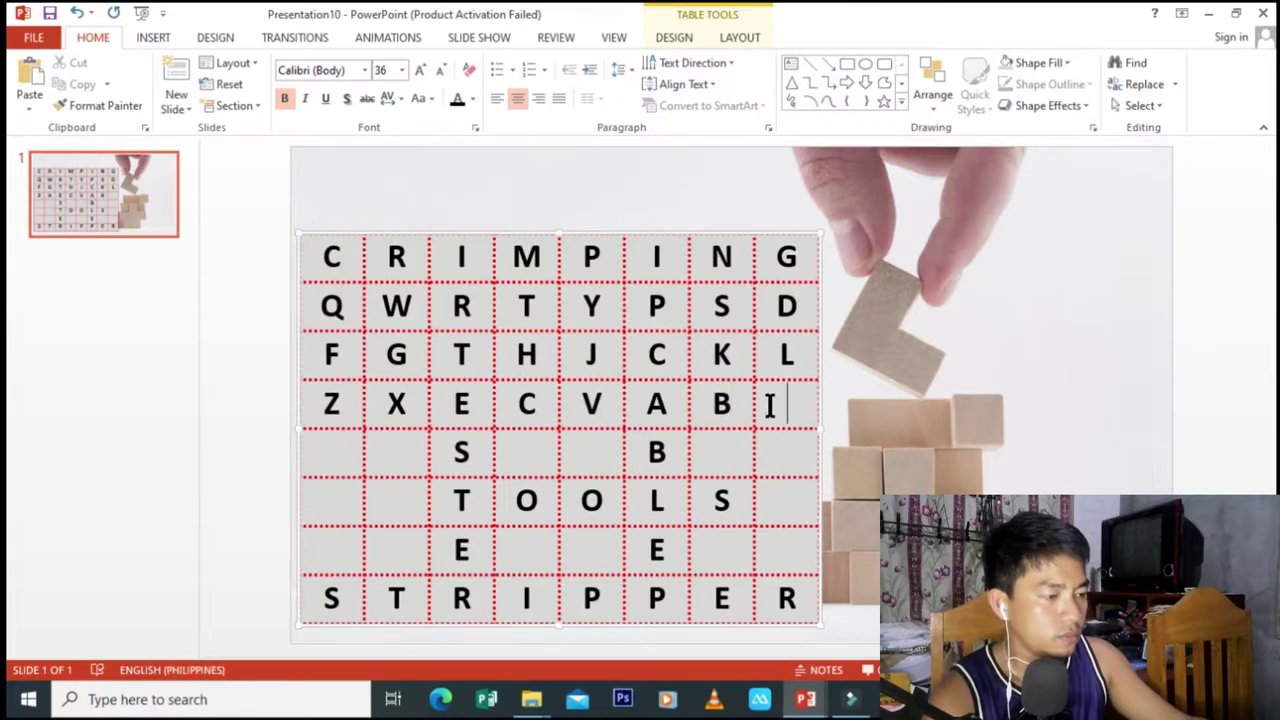
{"action": "type", "text": "N"}
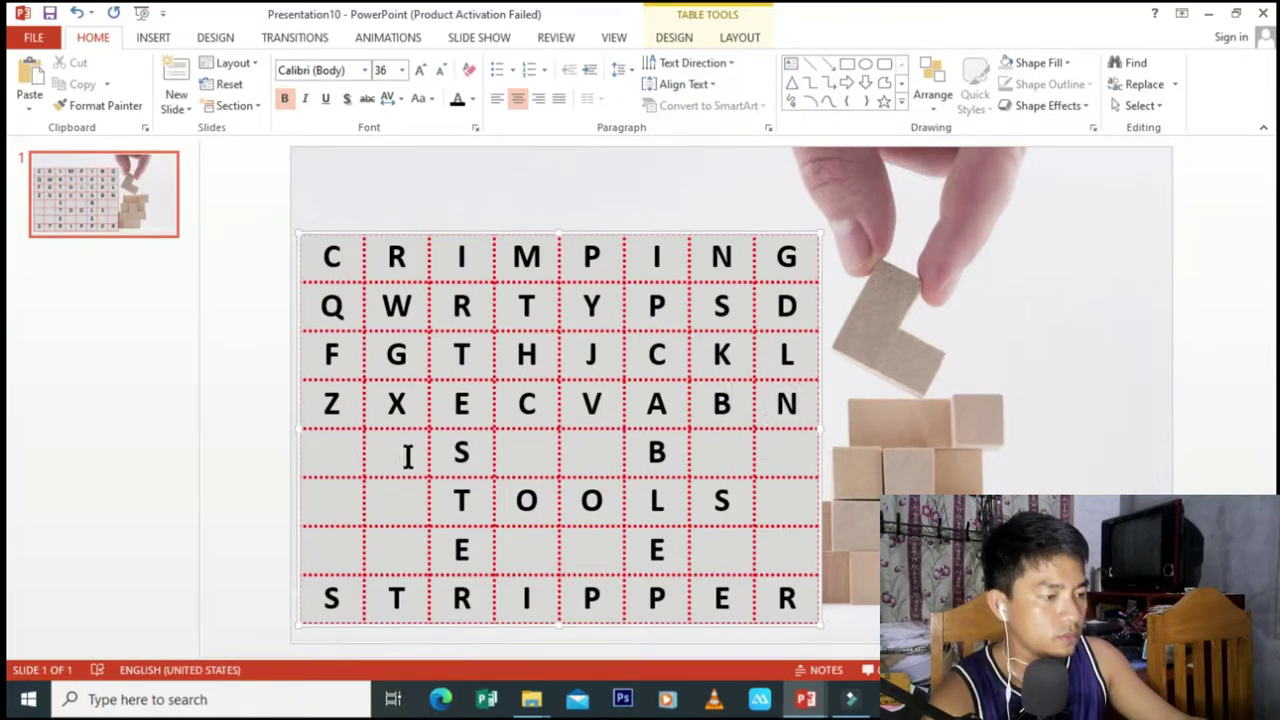
Step: Fill row 5's blank cells with Q, W, R, T, Y and P
{"action": "left_click", "coordinate": [332, 451]}
{"action": "type", "text": "Q"}
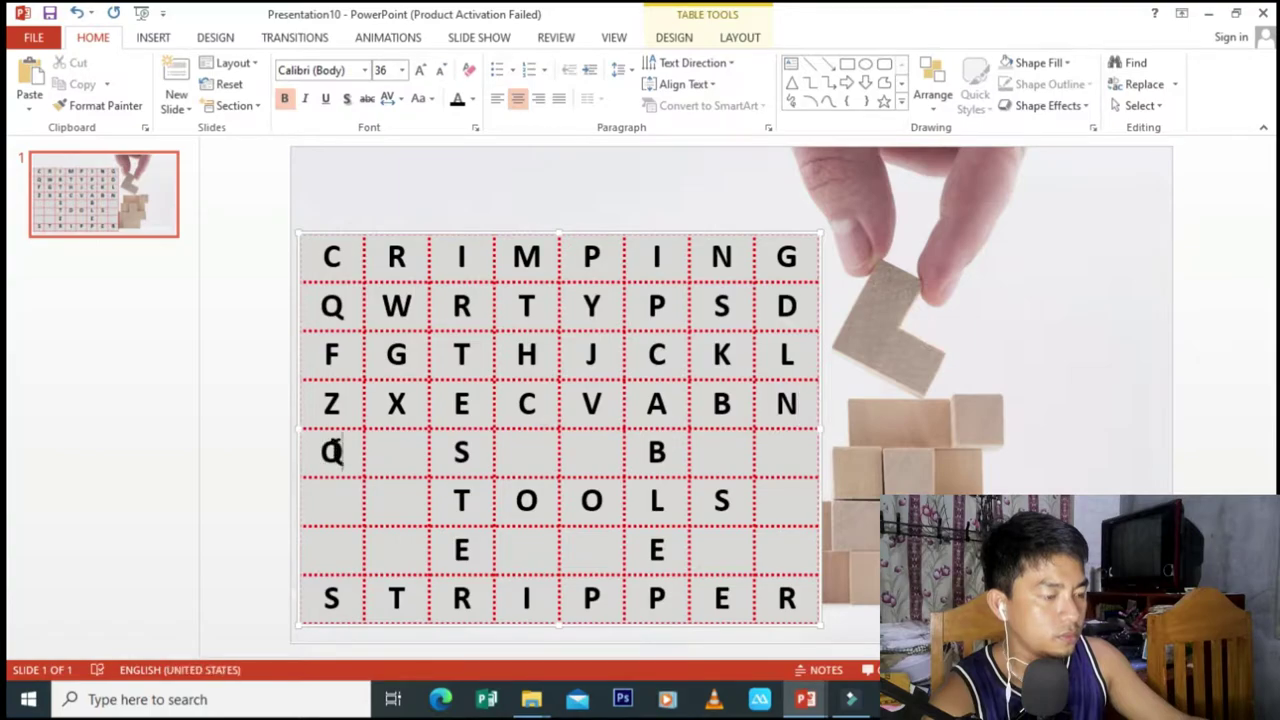
{"action": "left_click", "coordinate": [388, 456]}
{"action": "type", "text": "W"}
{"action": "left_click", "coordinate": [526, 455]}
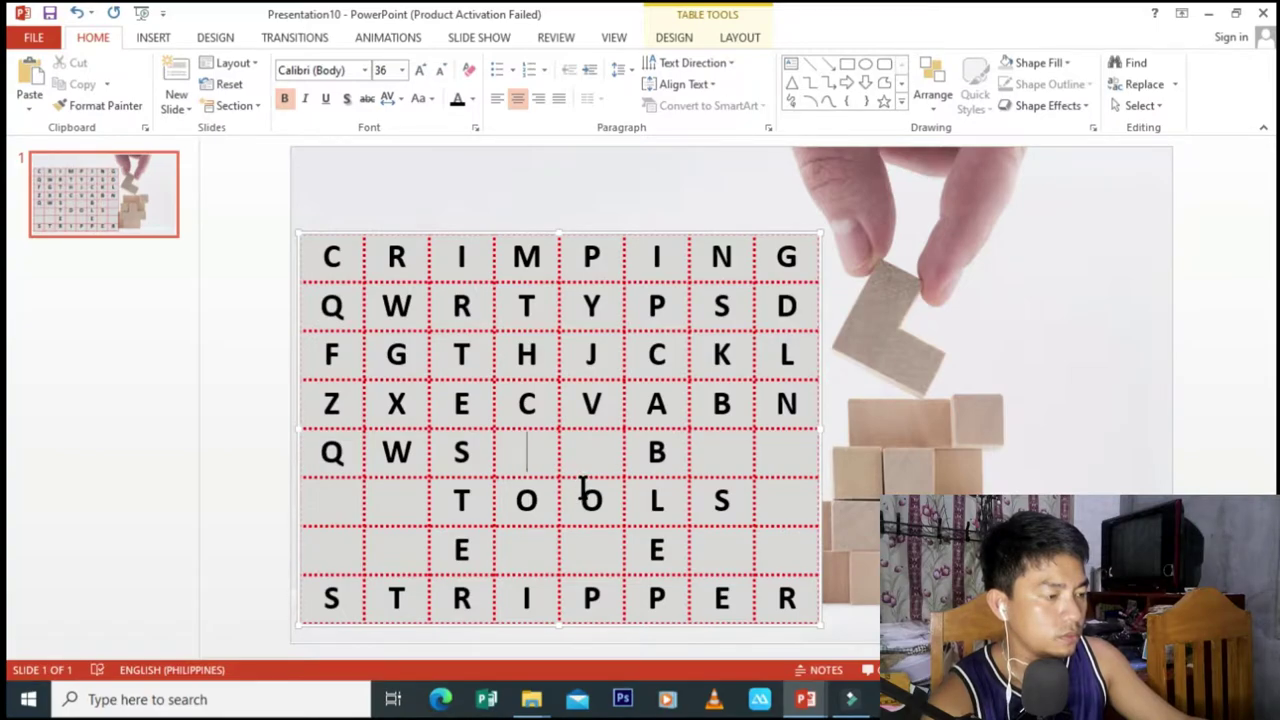
{"action": "type", "text": "R"}
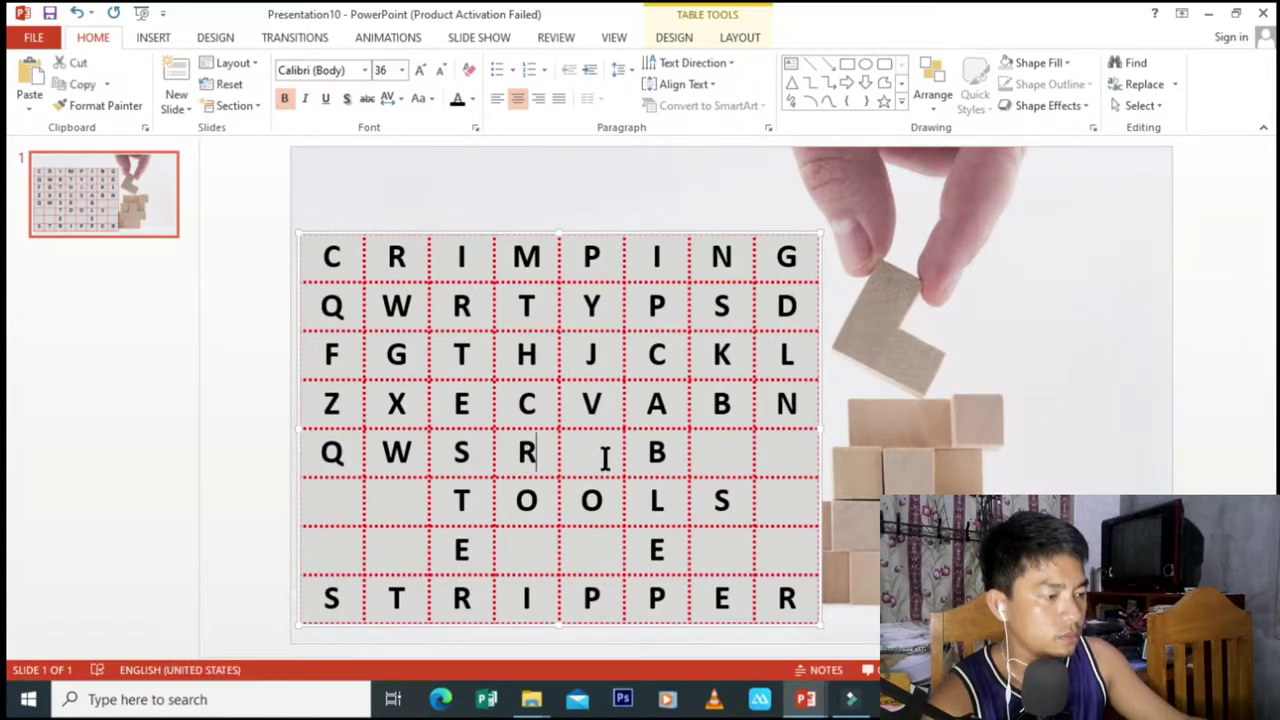
{"action": "left_click", "coordinate": [604, 458]}
{"action": "type", "text": "T"}
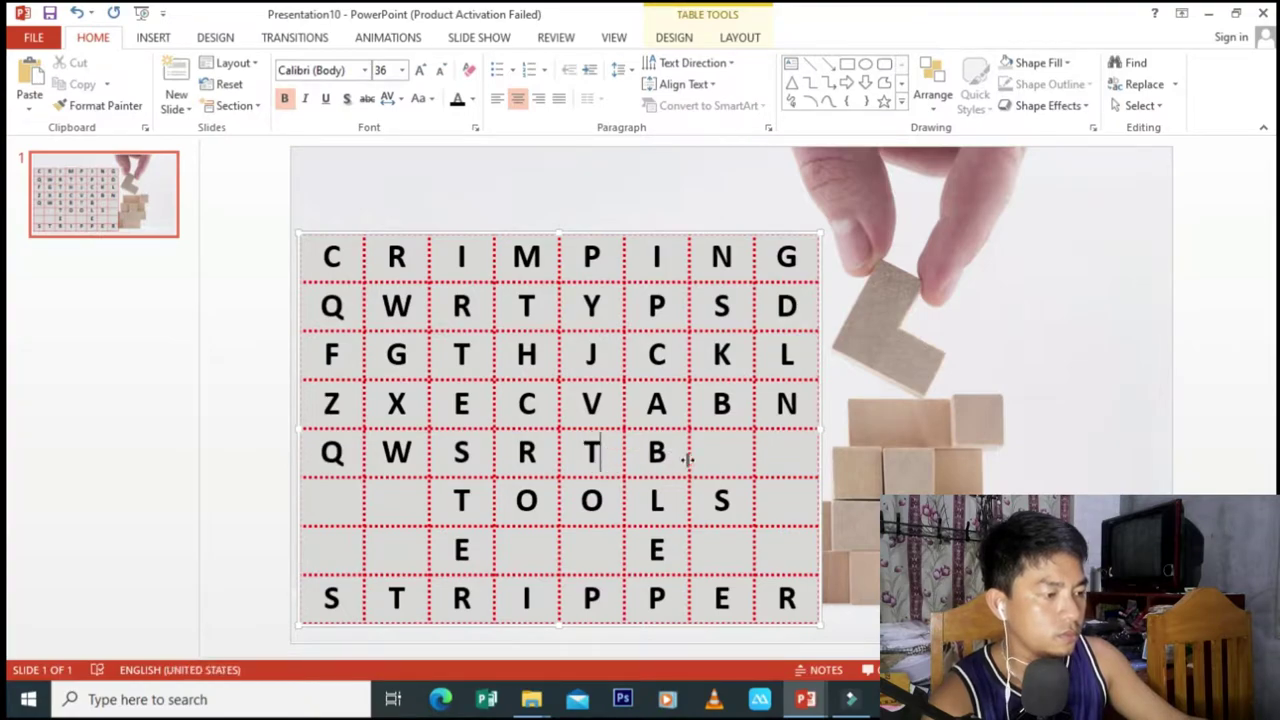
{"action": "left_click", "coordinate": [704, 455]}
{"action": "type", "text": "Y"}
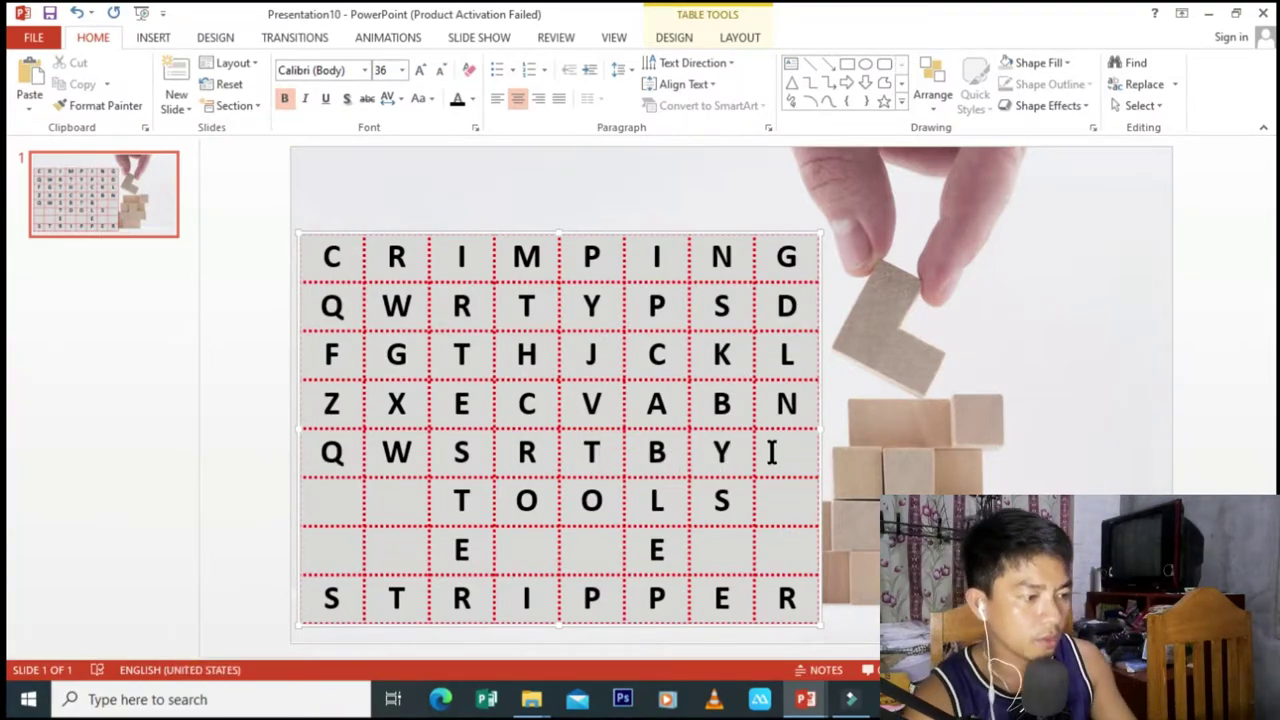
{"action": "left_click", "coordinate": [788, 450]}
{"action": "type", "text": "P"}
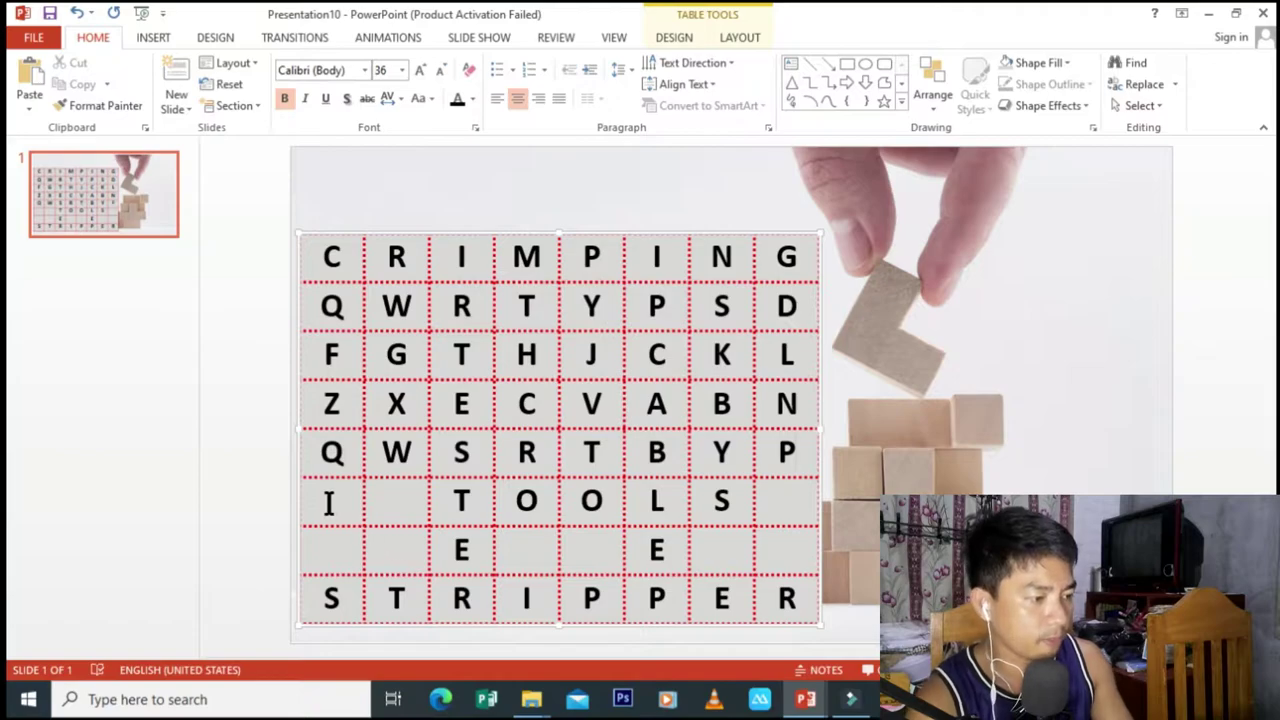
Step: Fill row 6's blank cells with S, D and F so it reads SDTOOLSF
{"action": "left_click", "coordinate": [329, 503]}
{"action": "type", "text": "S"}
{"action": "left_click", "coordinate": [406, 503]}
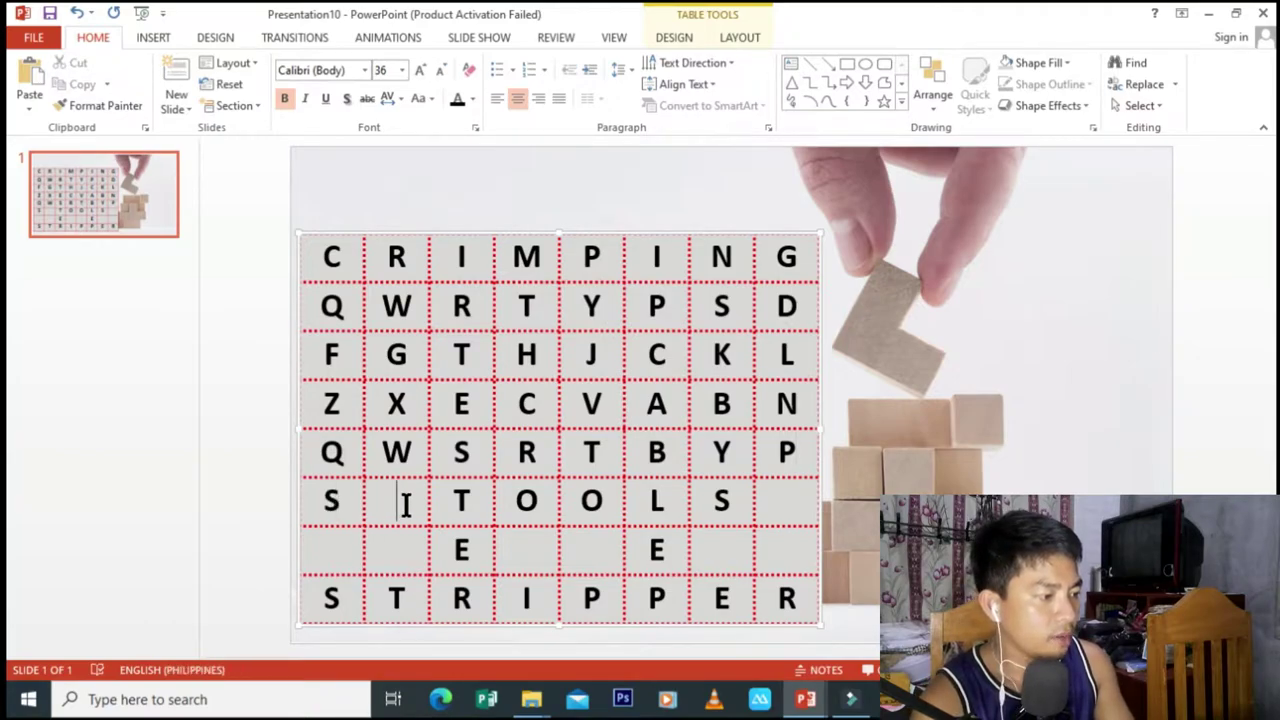
{"action": "type", "text": "D"}
{"action": "left_click", "coordinate": [771, 505]}
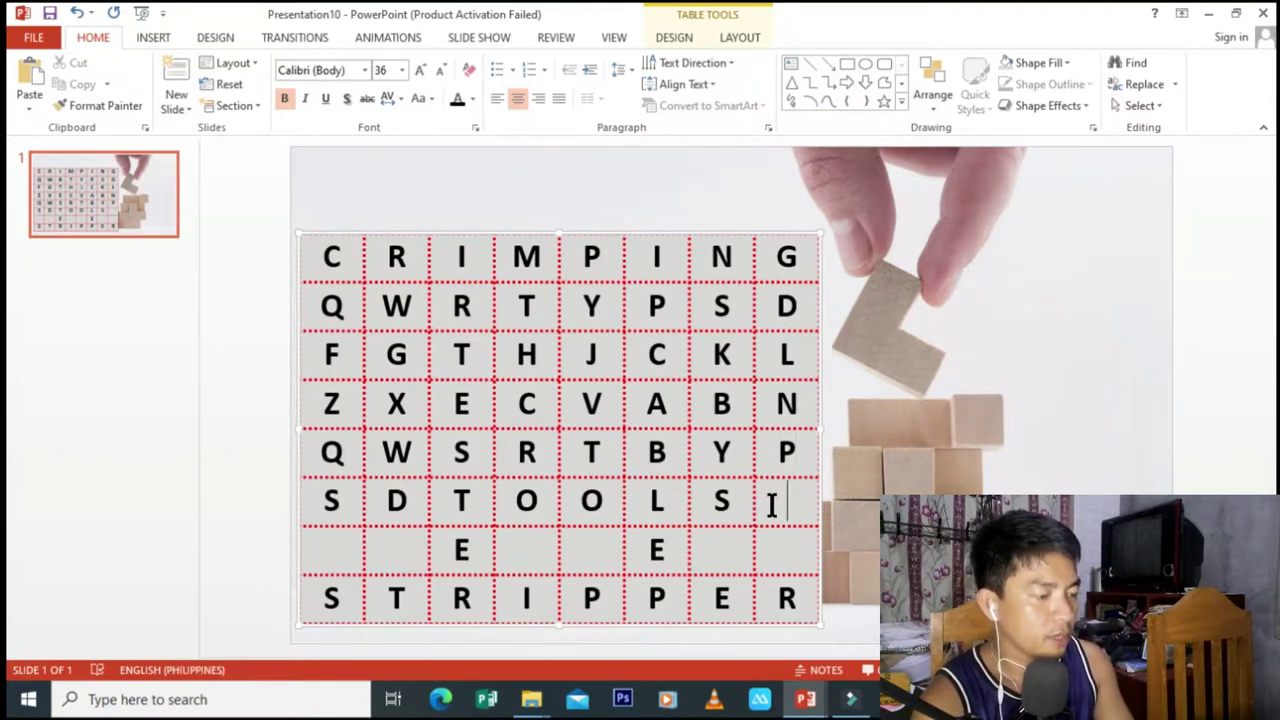
{"action": "type", "text": "F"}
Step: Fill row 7's blank cells with G, H, J, K and L so it reads GHEJKEKL
{"action": "left_click", "coordinate": [335, 549]}
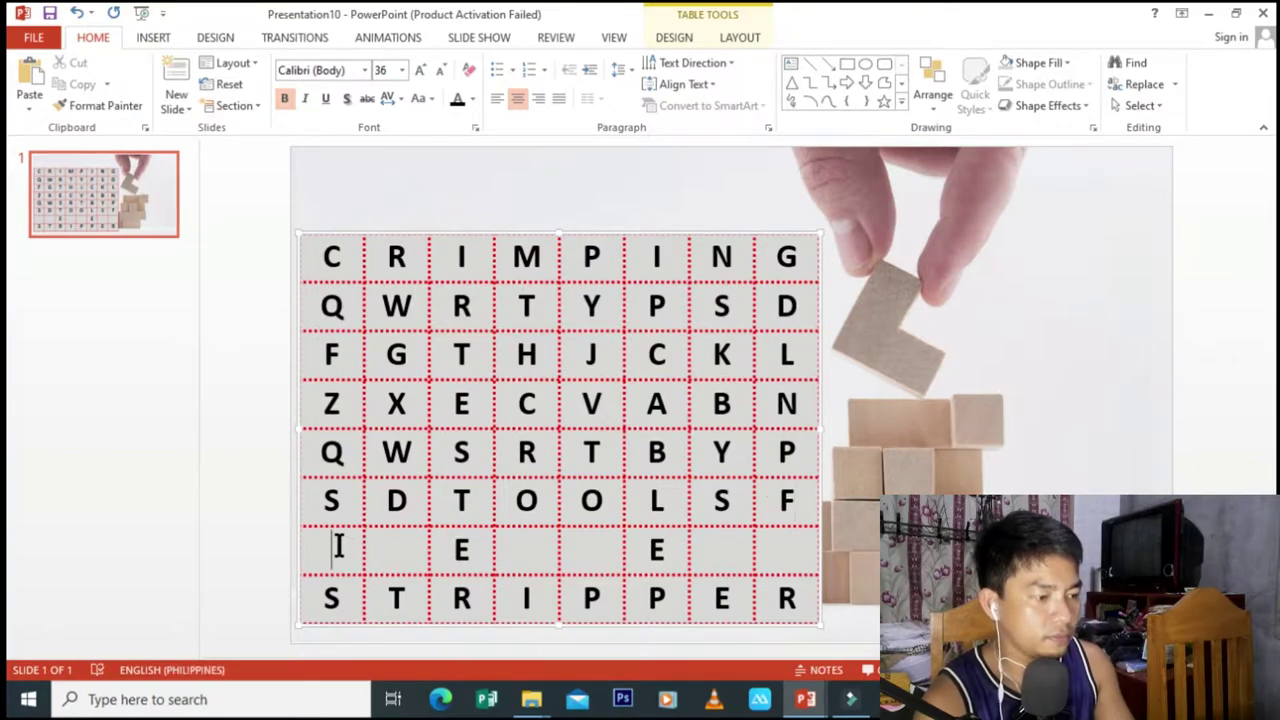
{"action": "type", "text": "G"}
{"action": "left_click", "coordinate": [404, 551]}
{"action": "type", "text": "H"}
{"action": "left_click", "coordinate": [514, 551]}
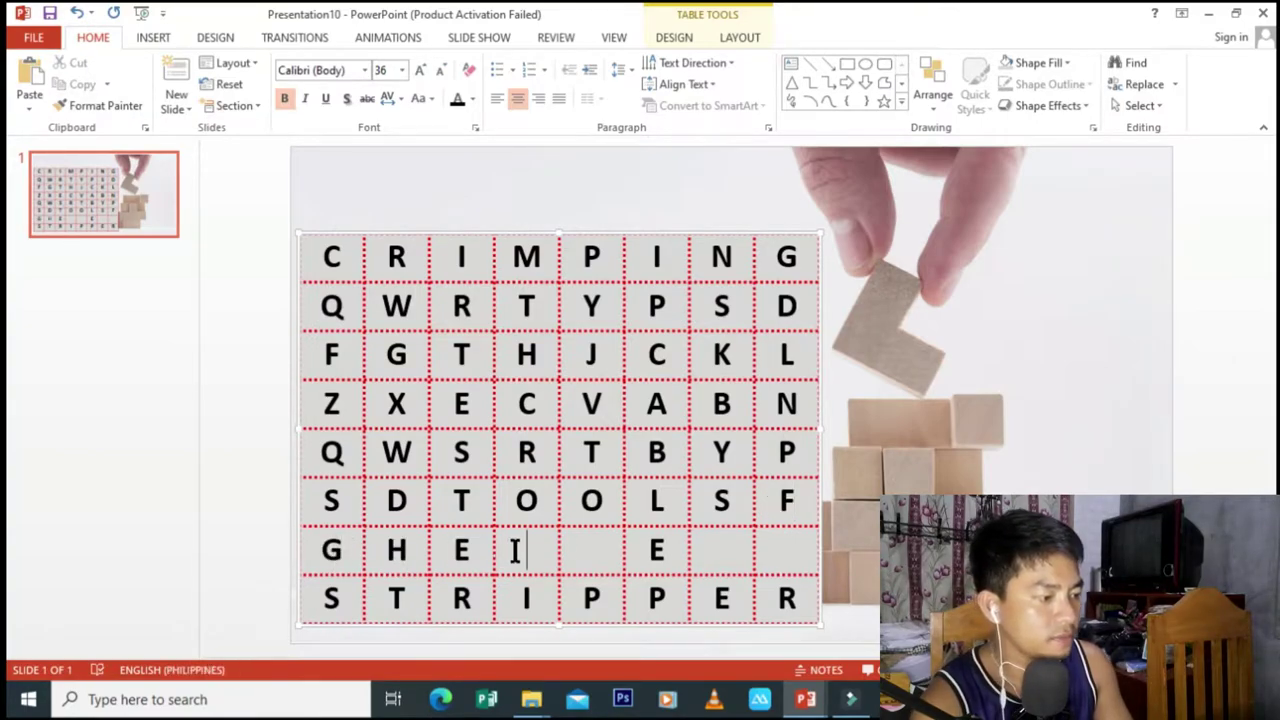
{"action": "type", "text": "J"}
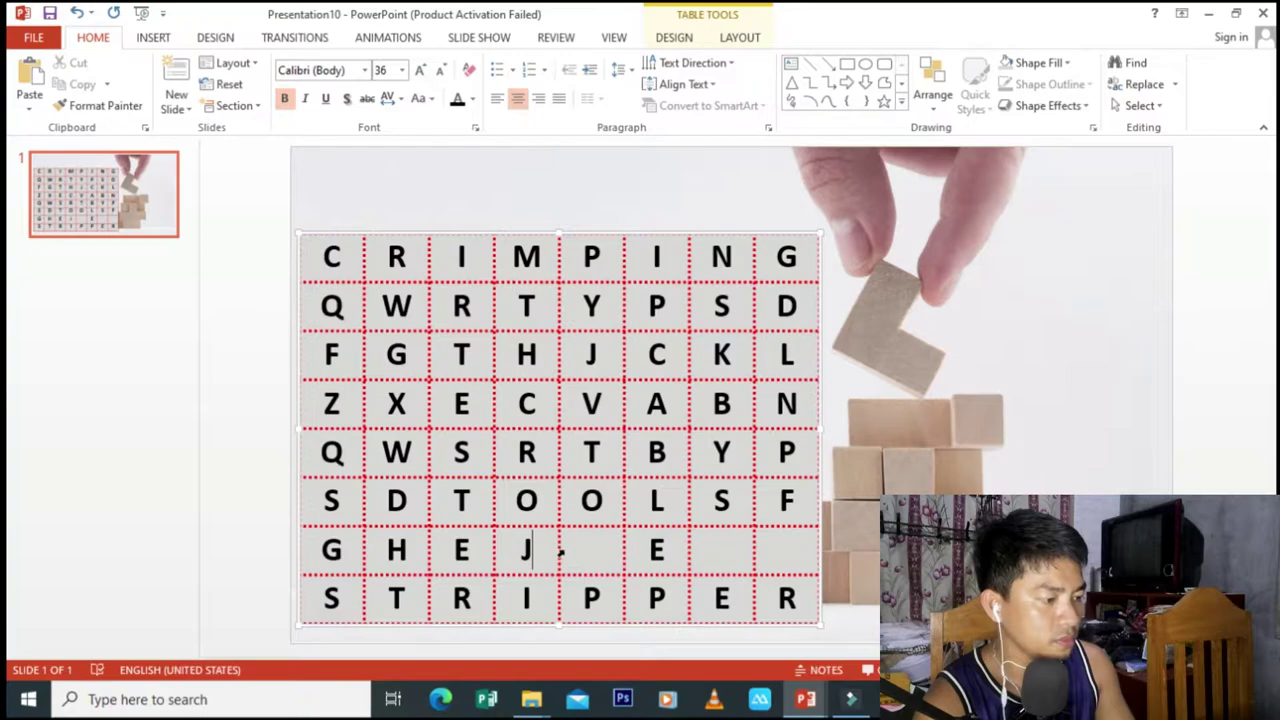
{"action": "left_click", "coordinate": [575, 551]}
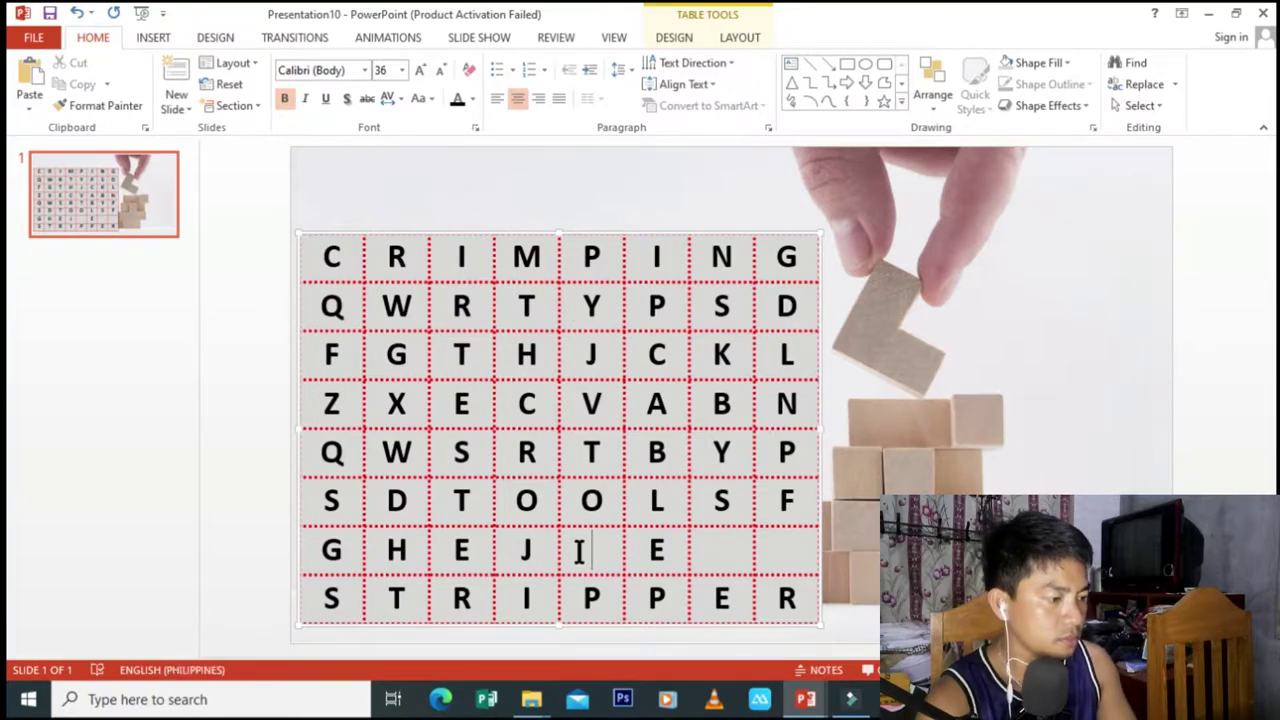
{"action": "type", "text": "K"}
{"action": "left_click", "coordinate": [708, 557]}
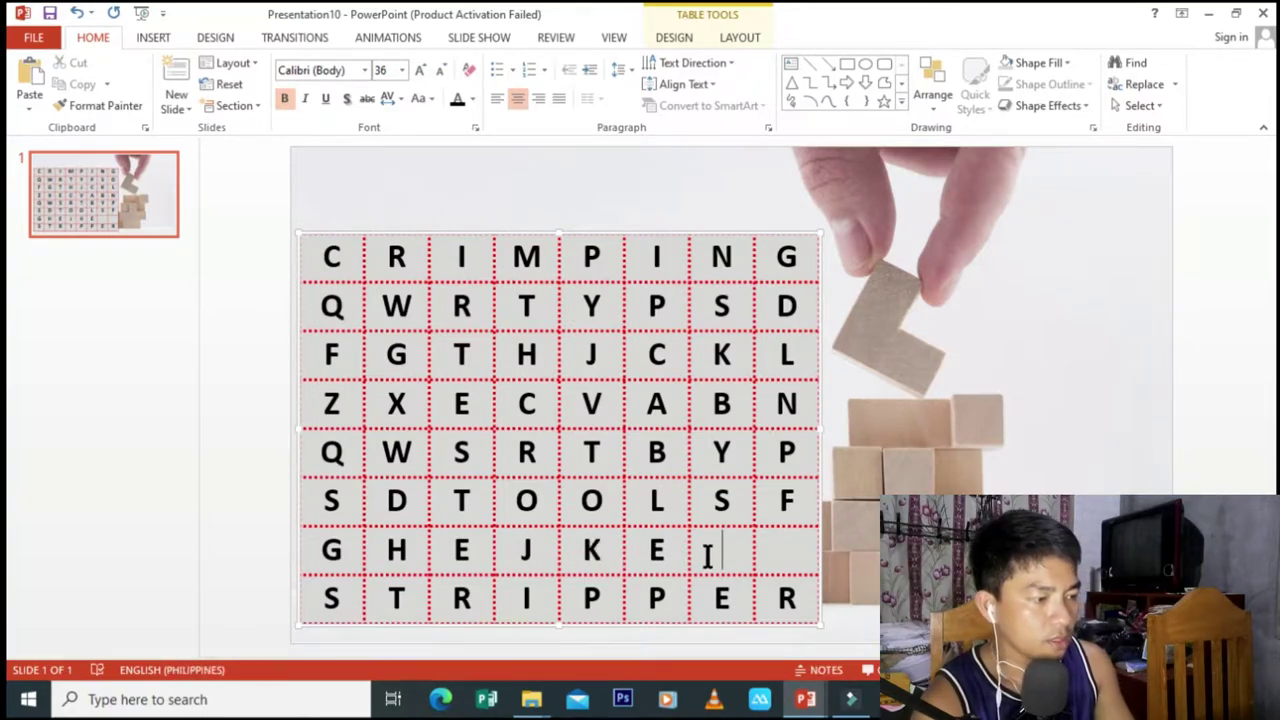
{"action": "type", "text": "KL"}
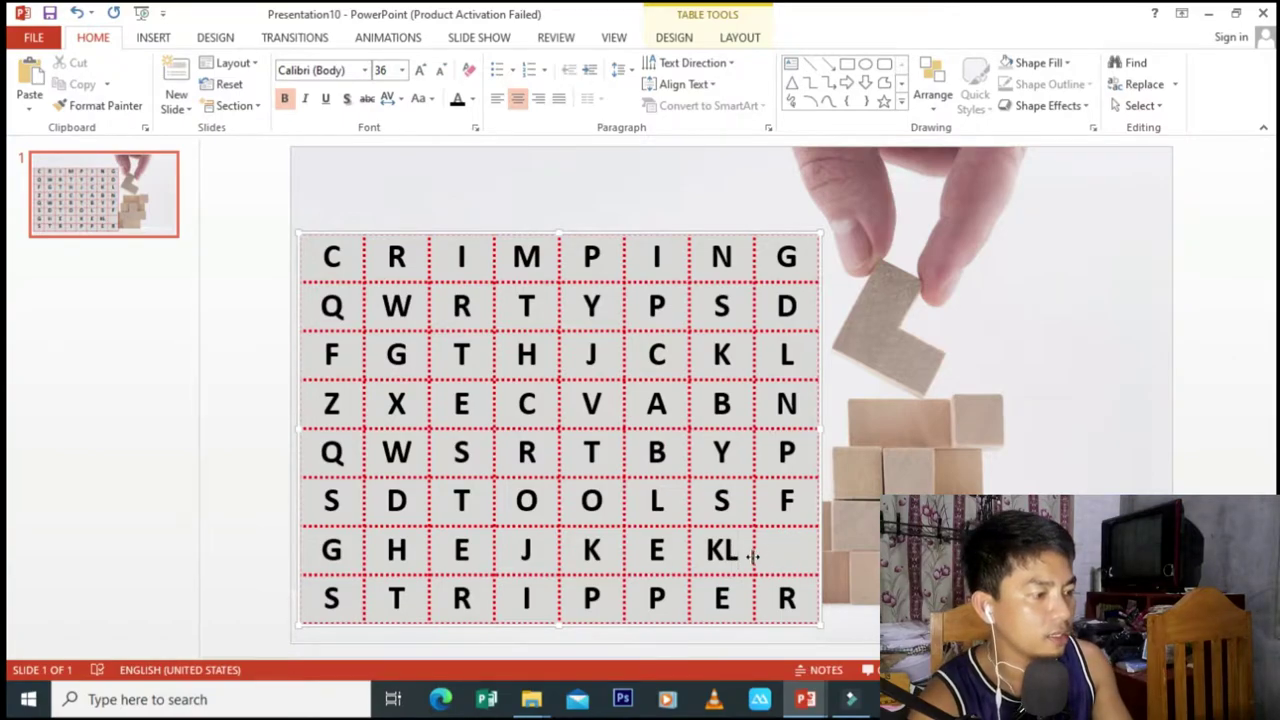
{"action": "key", "text": "BackSpace"}
{"action": "left_click", "coordinate": [775, 558]}
{"action": "type", "text": "L"}
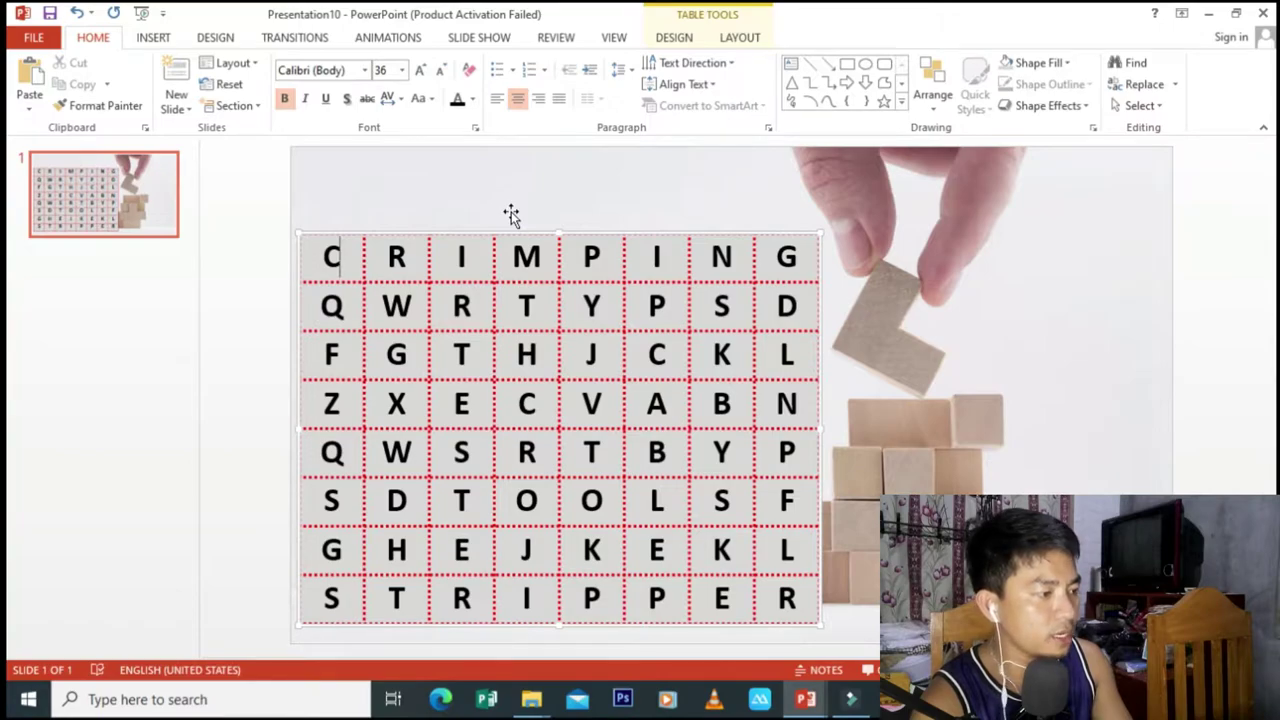
Step: Clear the table's top-left C and add a new text box containing C above the grid
{"action": "key", "text": "BackSpace"}
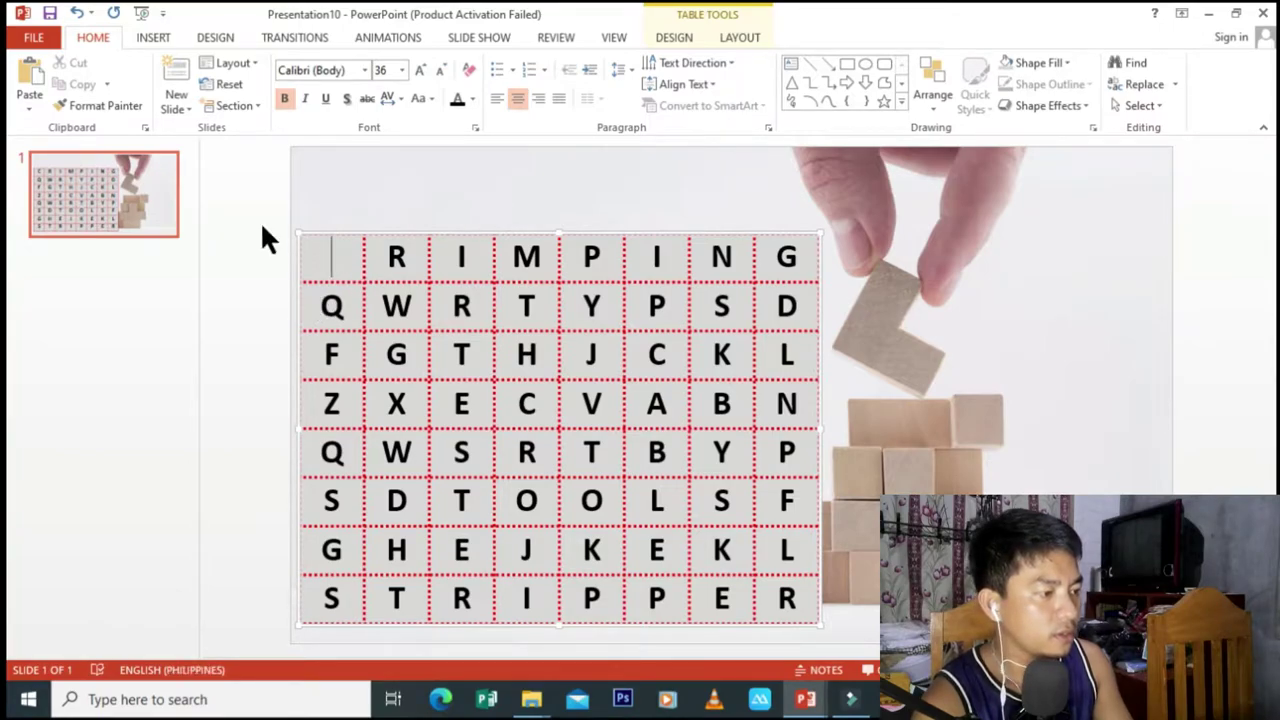
{"action": "left_click", "coordinate": [155, 37]}
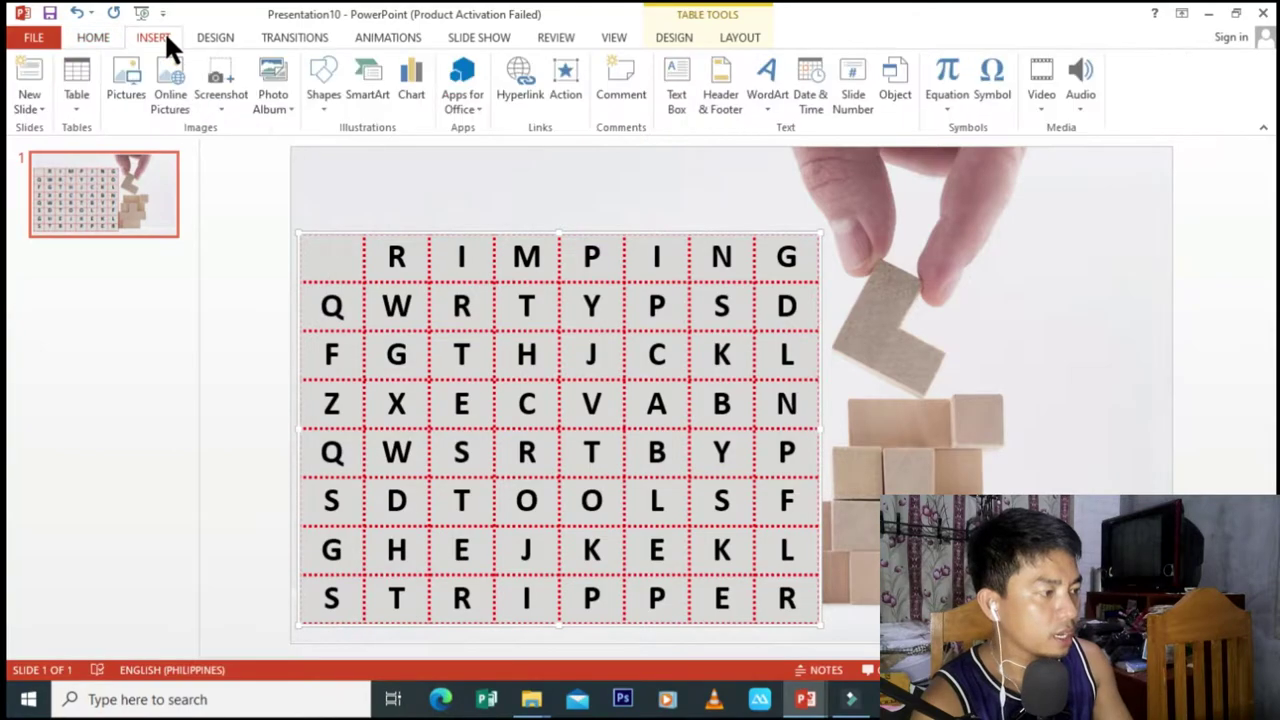
{"action": "left_click", "coordinate": [674, 84]}
{"action": "left_click", "coordinate": [340, 215]}
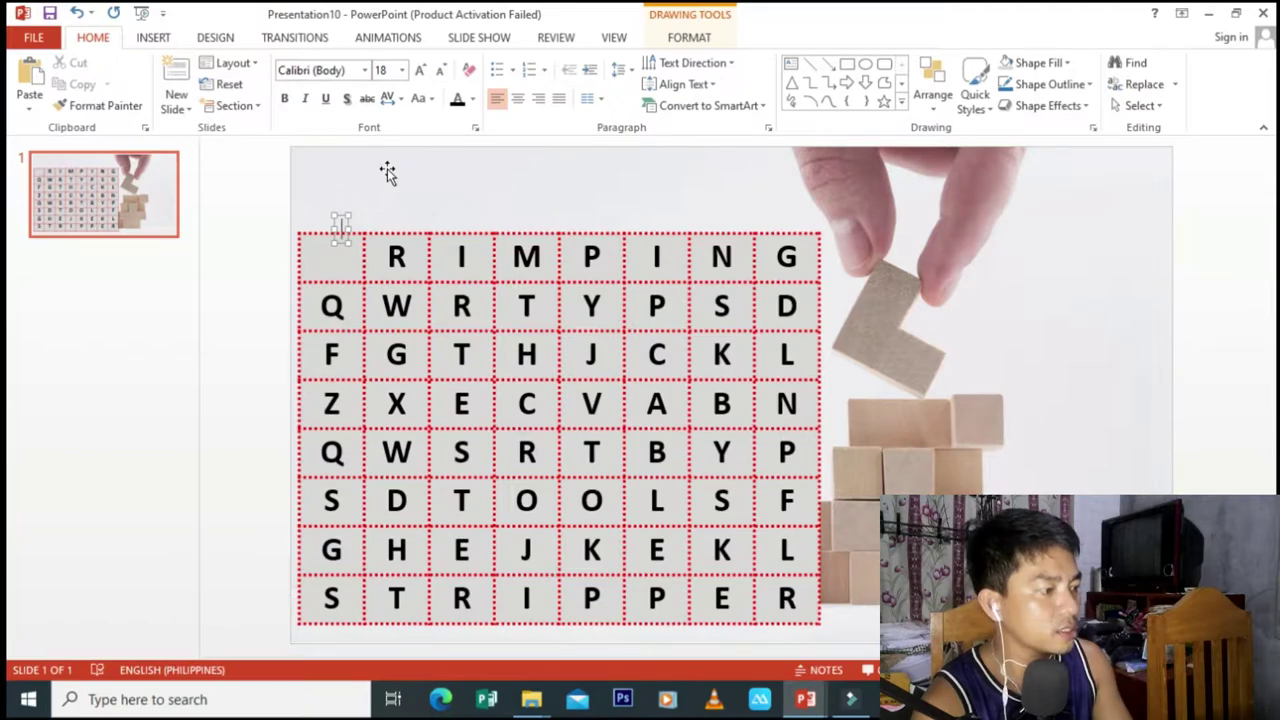
{"action": "type", "text": "C"}
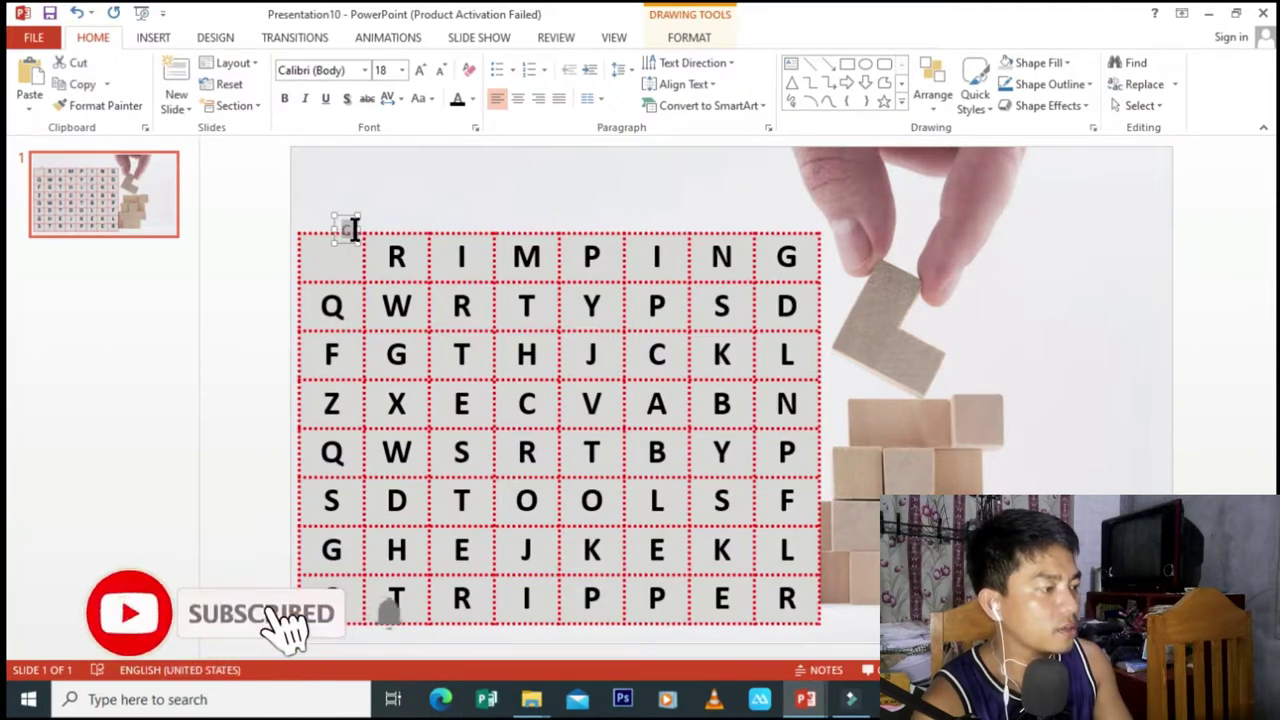
Step: Make the C 36 pt bold and move its text box into the top-left cell
{"action": "left_click", "coordinate": [401, 70]}
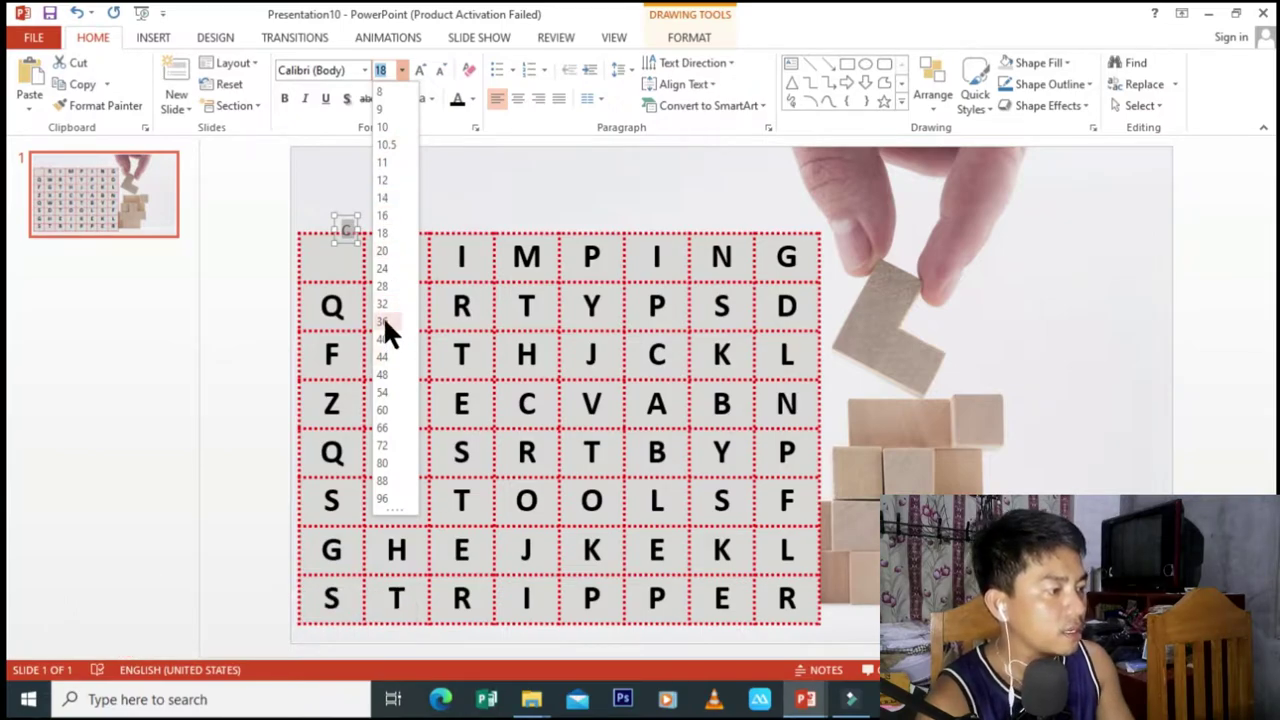
{"action": "left_click", "coordinate": [382, 321]}
{"action": "left_click", "coordinate": [288, 97]}
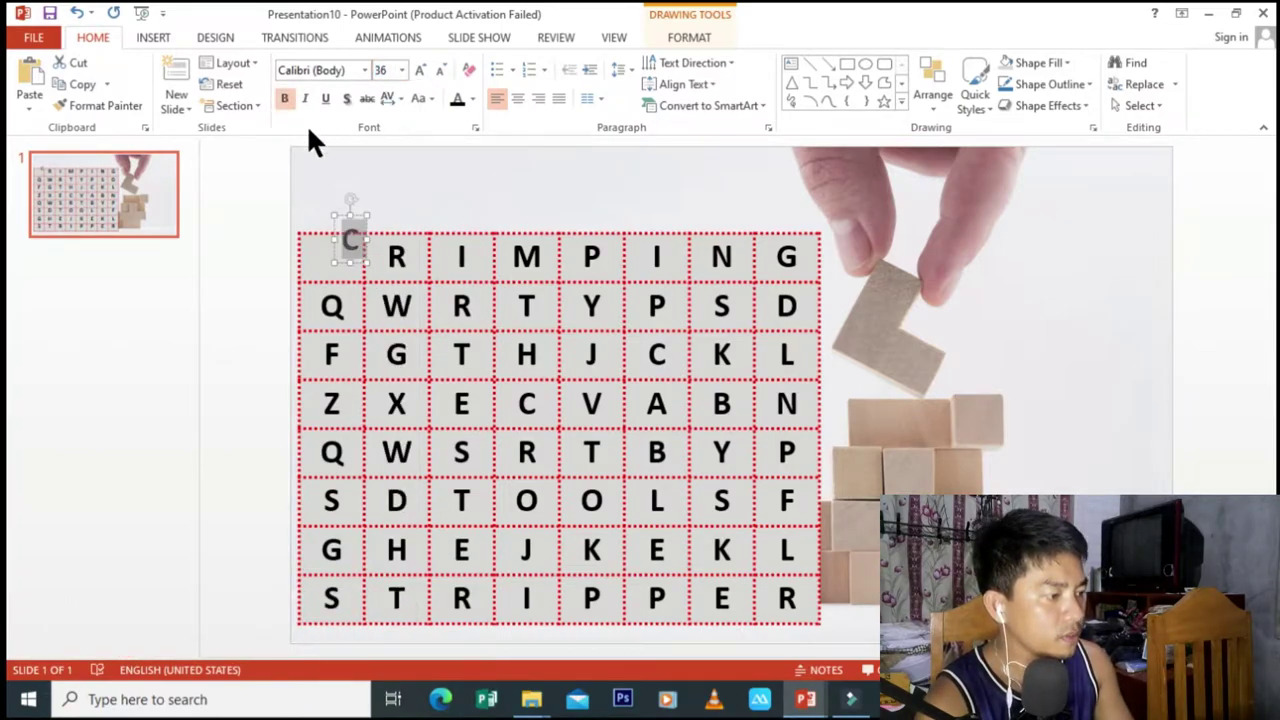
{"action": "left_click_drag", "start_coordinate": [360, 215], "coordinate": [342, 229]}
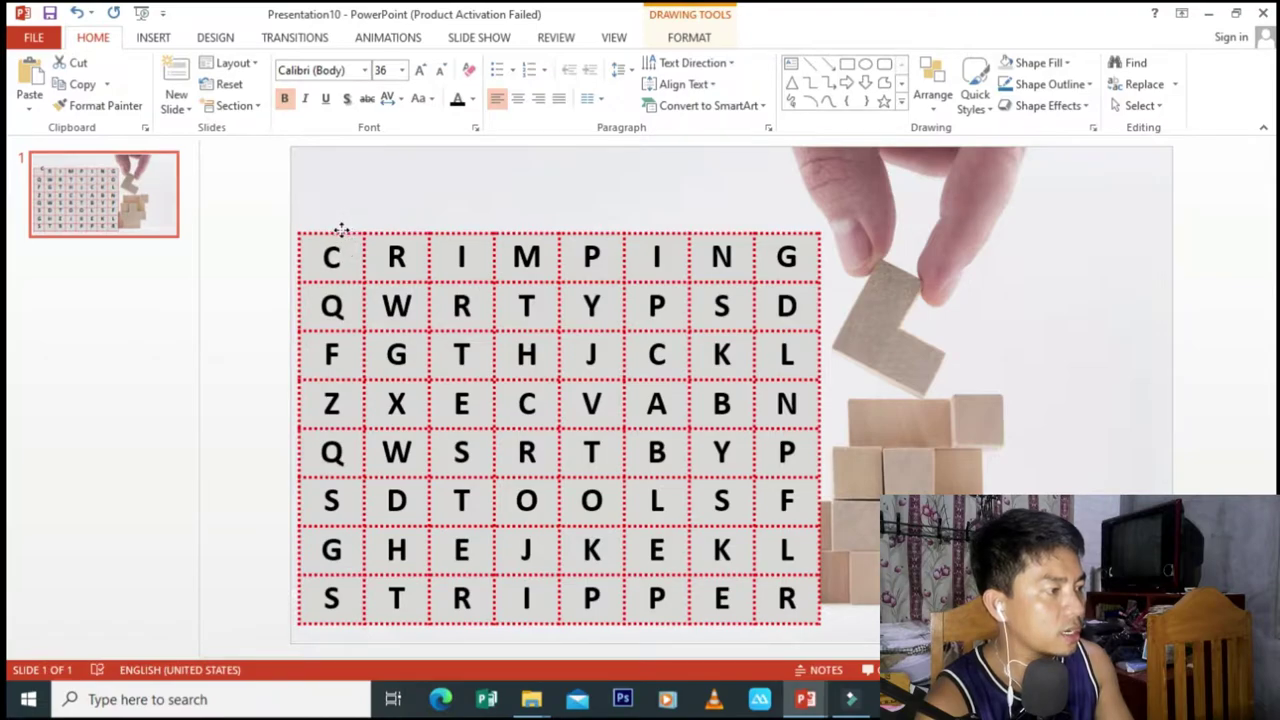
{"action": "left_click", "coordinate": [340, 230]}
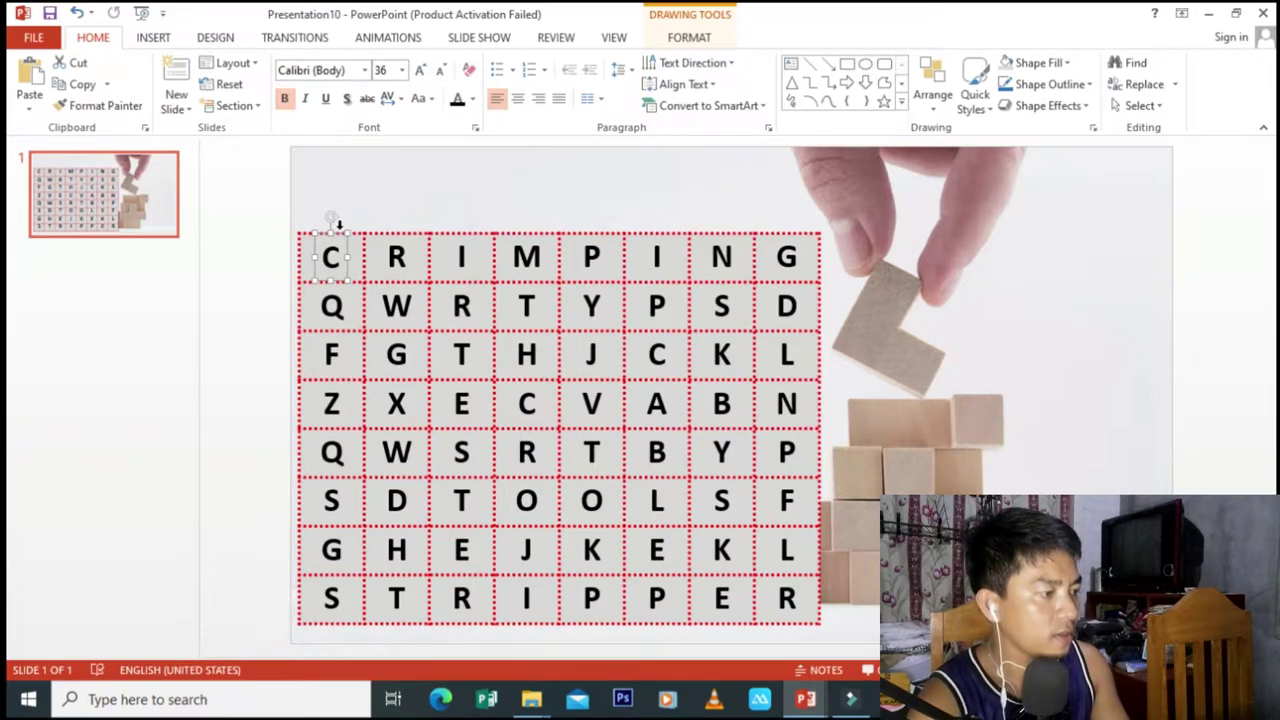
Step: Replace row 3, column 3's table T with a pasted copy of the C box retyped as T
{"action": "left_click", "coordinate": [462, 372]}
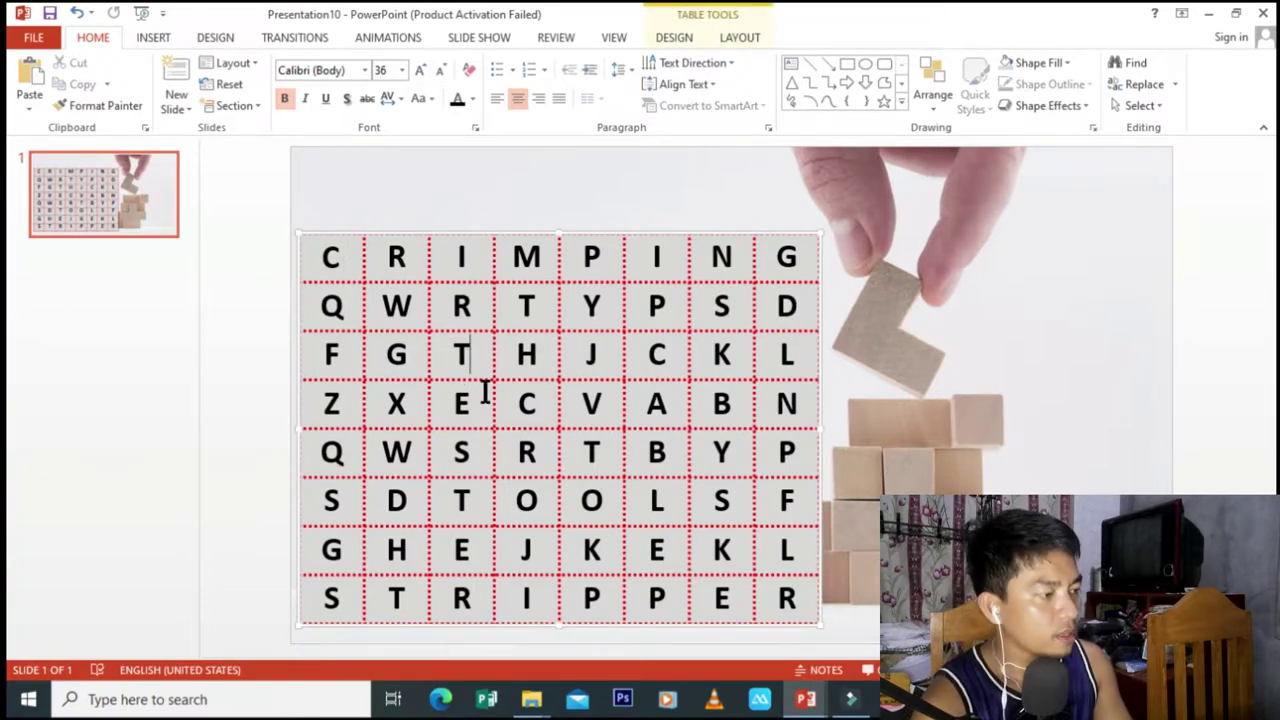
{"action": "key", "text": "BackSpace"}
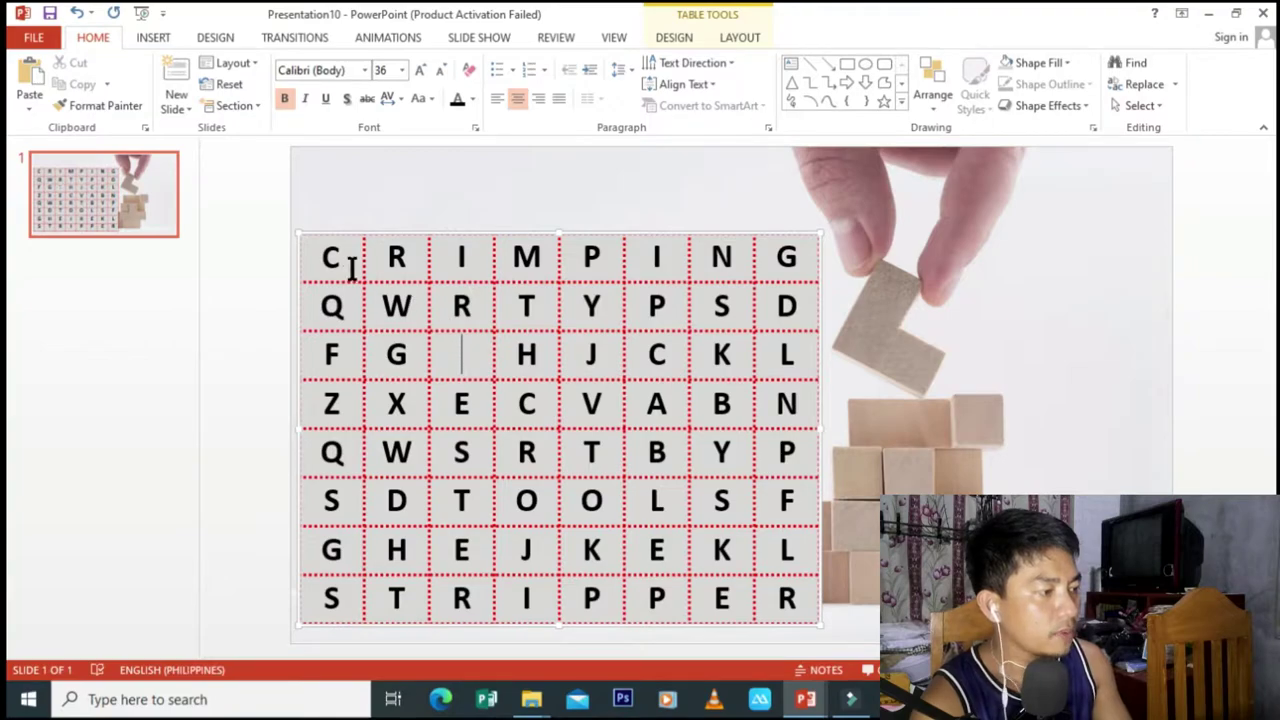
{"action": "left_click", "coordinate": [331, 234]}
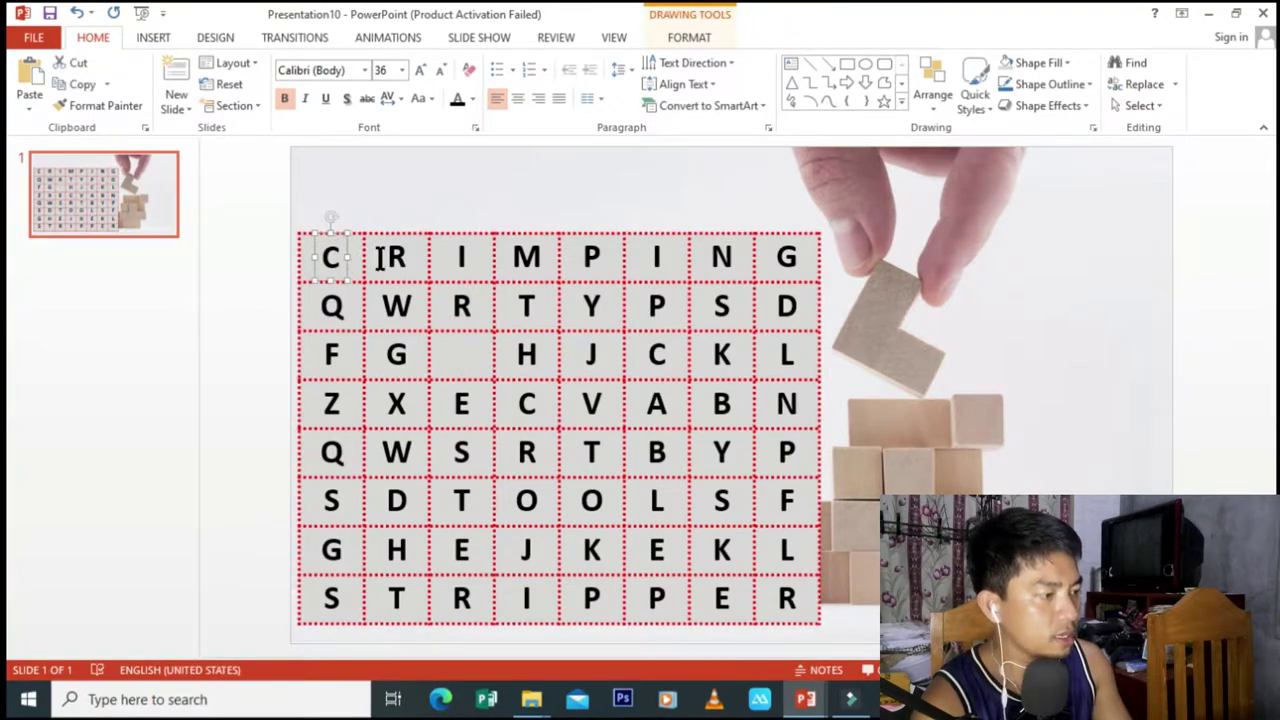
{"action": "left_click", "coordinate": [452, 350]}
{"action": "key", "text": "ctrl+v"}
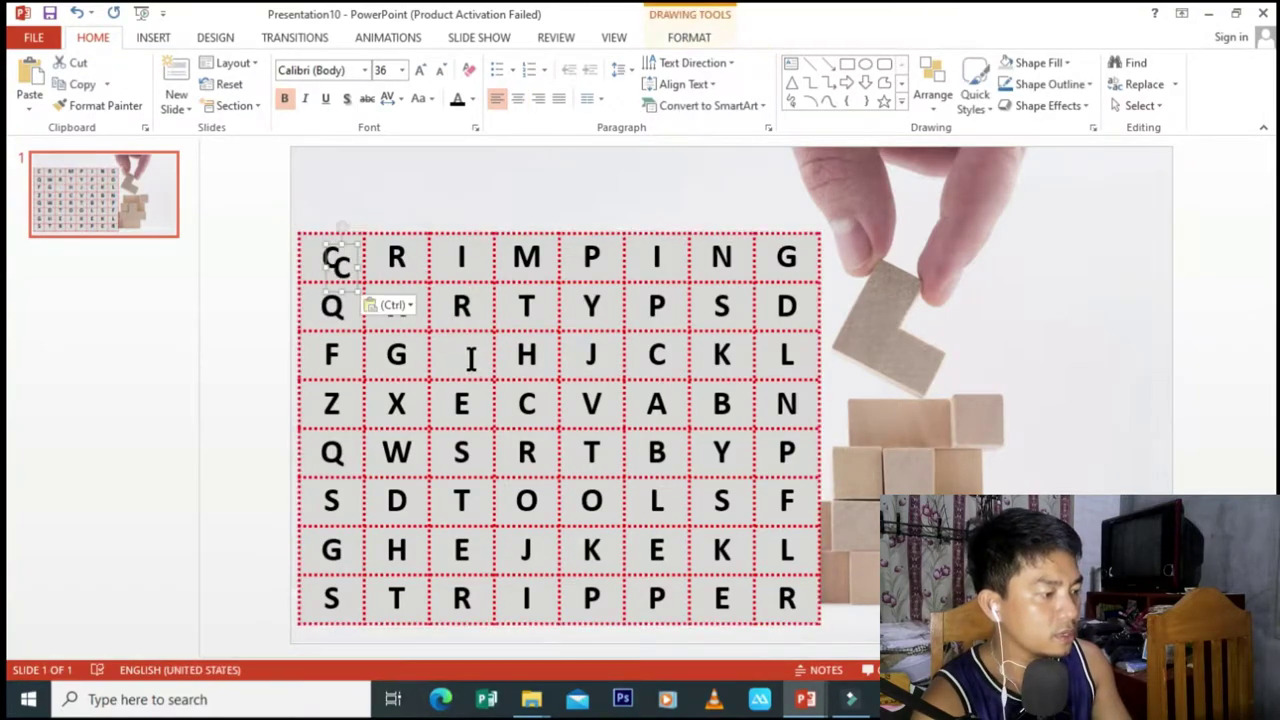
{"action": "left_click_drag", "start_coordinate": [345, 249], "coordinate": [465, 342]}
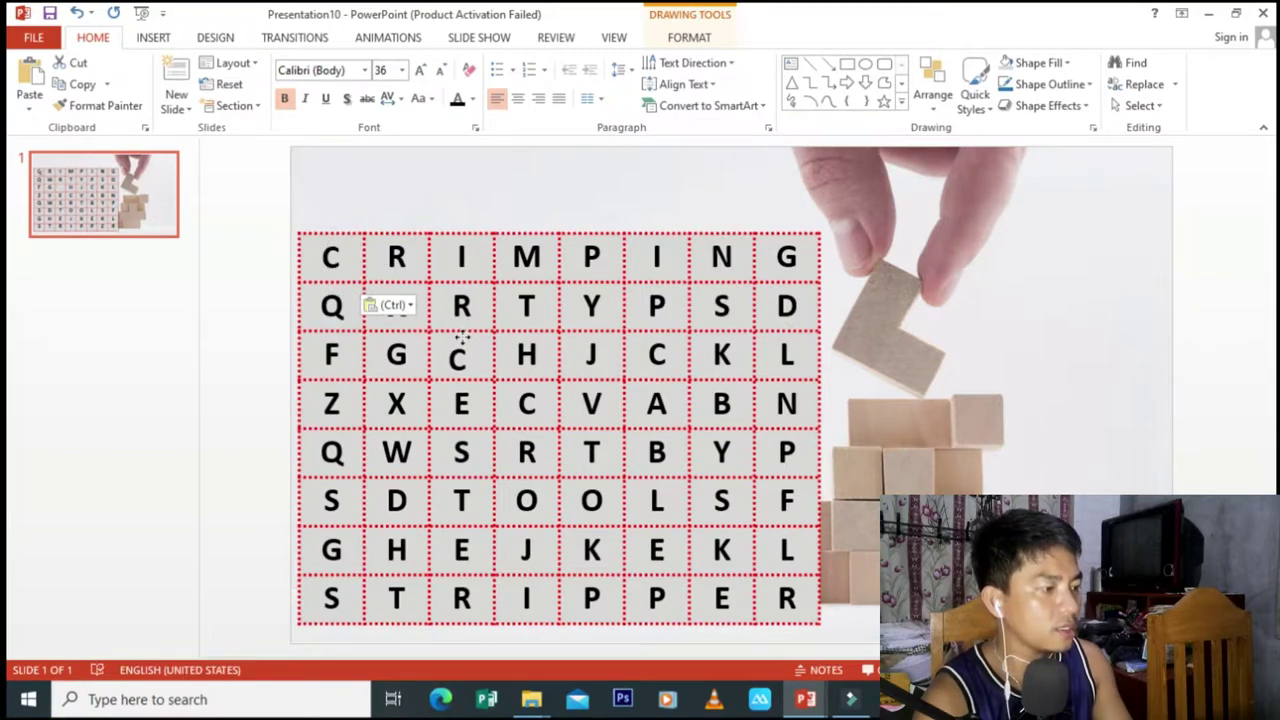
{"action": "key", "text": "Escape"}
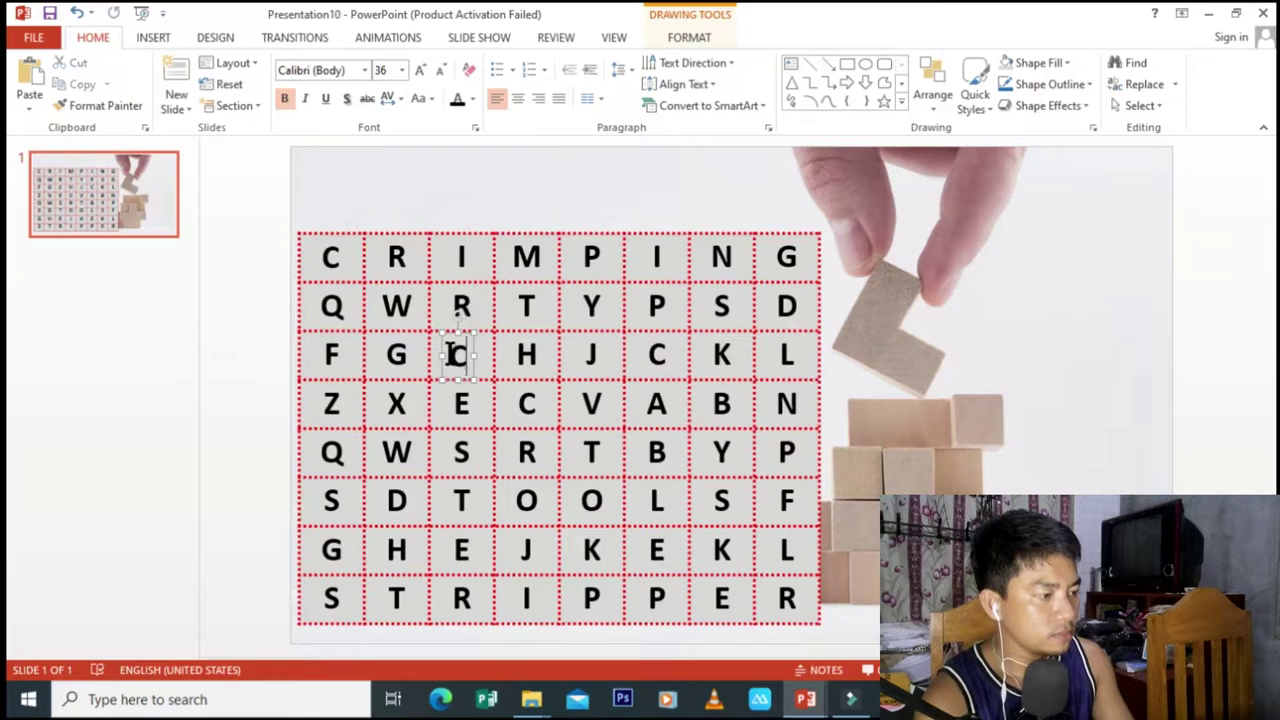
{"action": "double_click", "coordinate": [462, 355]}
{"action": "type", "text": "T"}
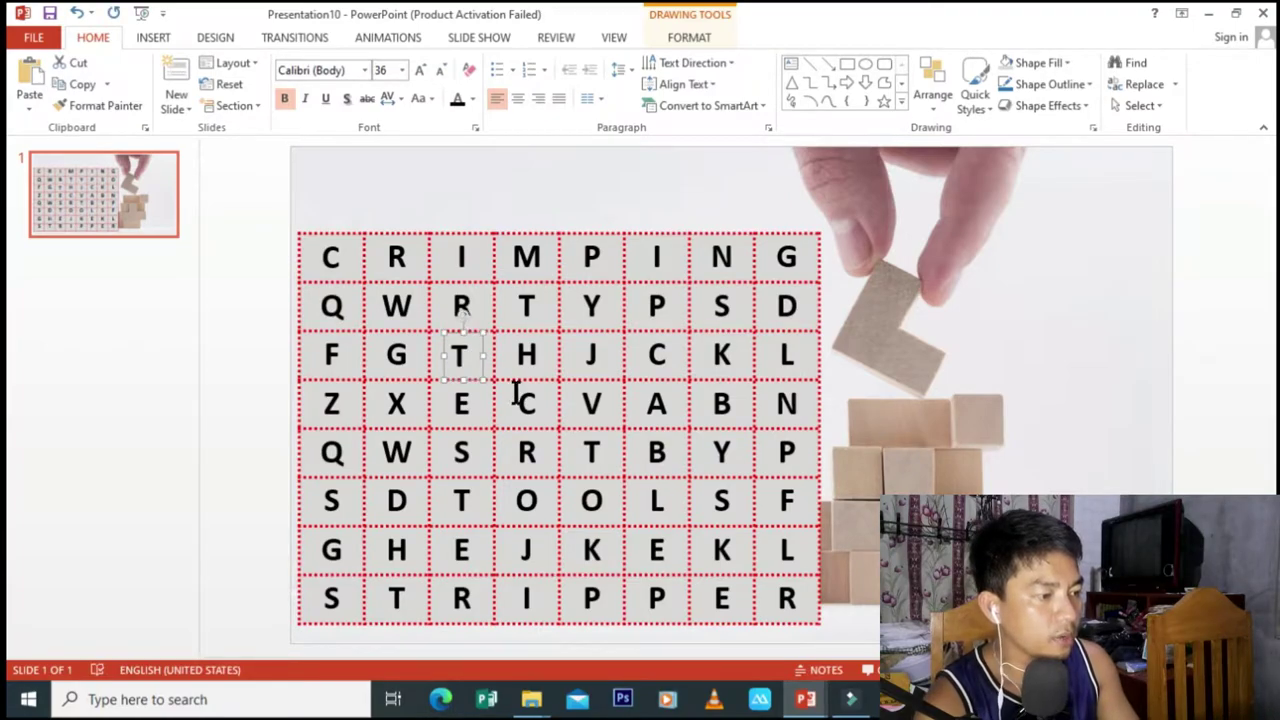
Step: Replace row 3, column 6's table C with a pasted letter box reading C
{"action": "left_click", "coordinate": [655, 357]}
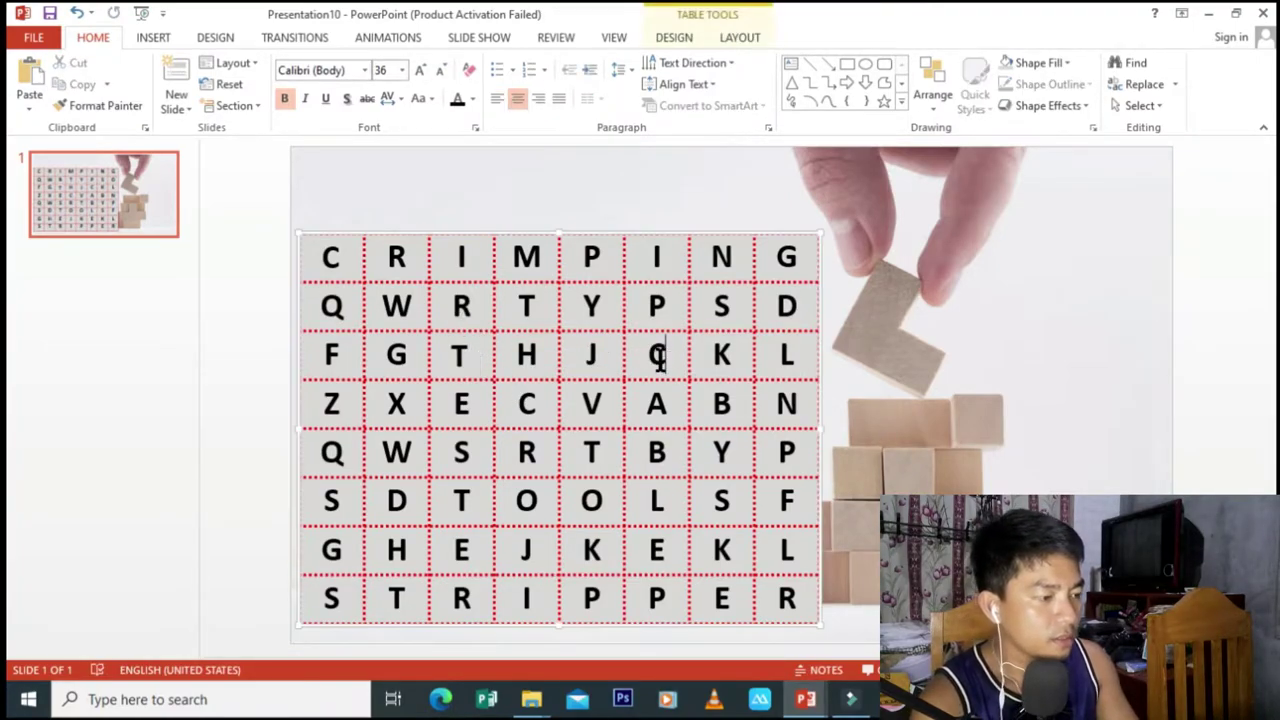
{"action": "key", "text": "BackSpace"}
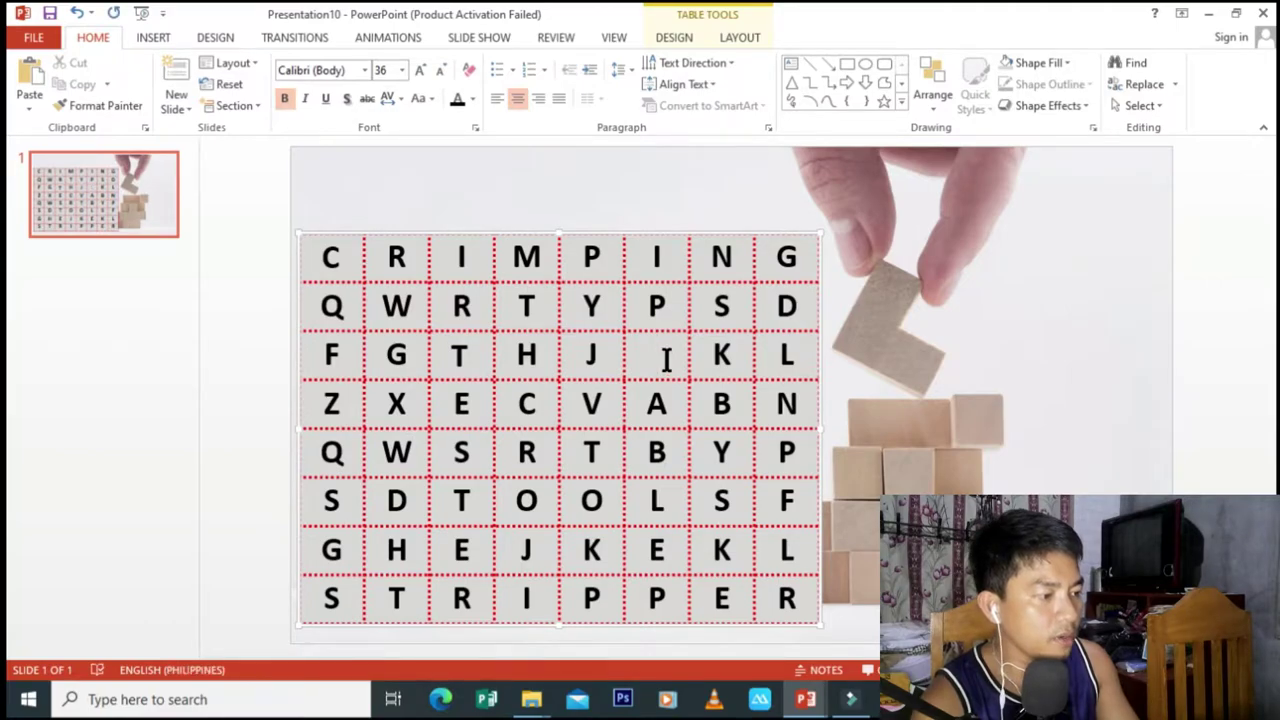
{"action": "key", "text": "ctrl+v"}
{"action": "left_click_drag", "start_coordinate": [484, 350], "coordinate": [668, 338]}
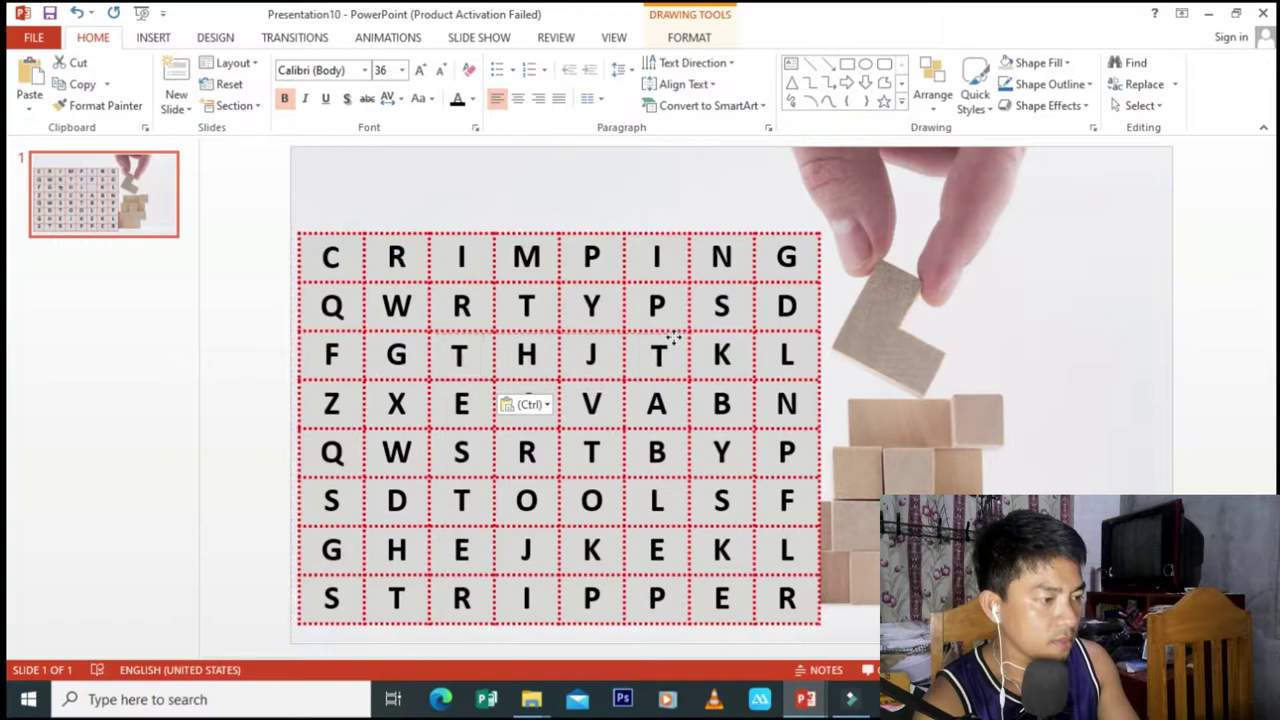
{"action": "left_click_drag", "start_coordinate": [673, 340], "coordinate": [676, 370]}
{"action": "left_click", "coordinate": [668, 362]}
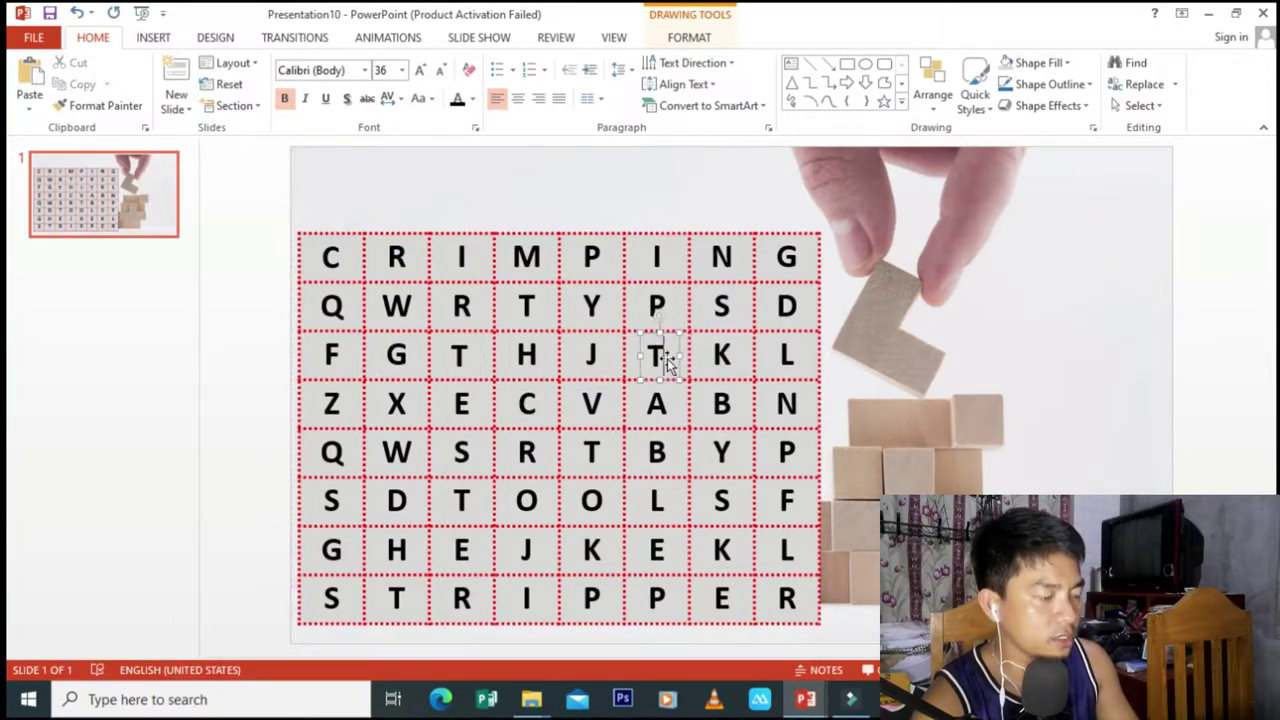
{"action": "key", "text": "BackSpace"}
{"action": "type", "text": "C"}
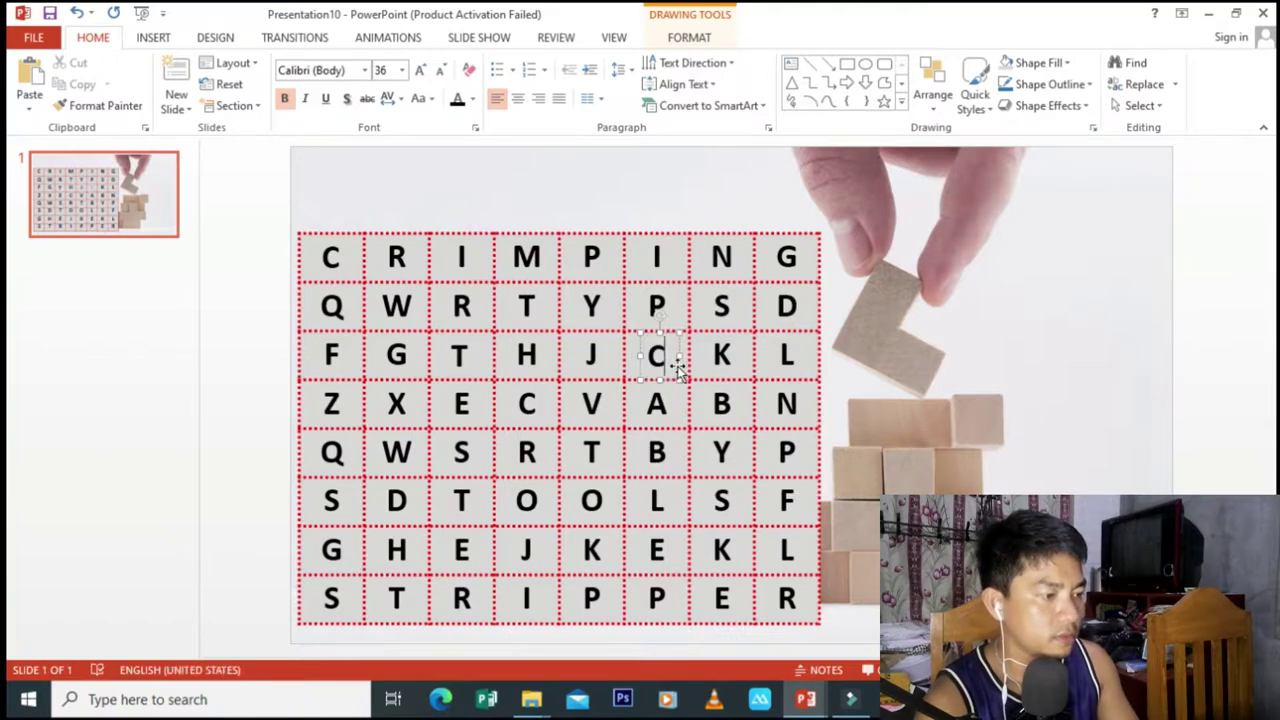
{"action": "left_click", "coordinate": [676, 354]}
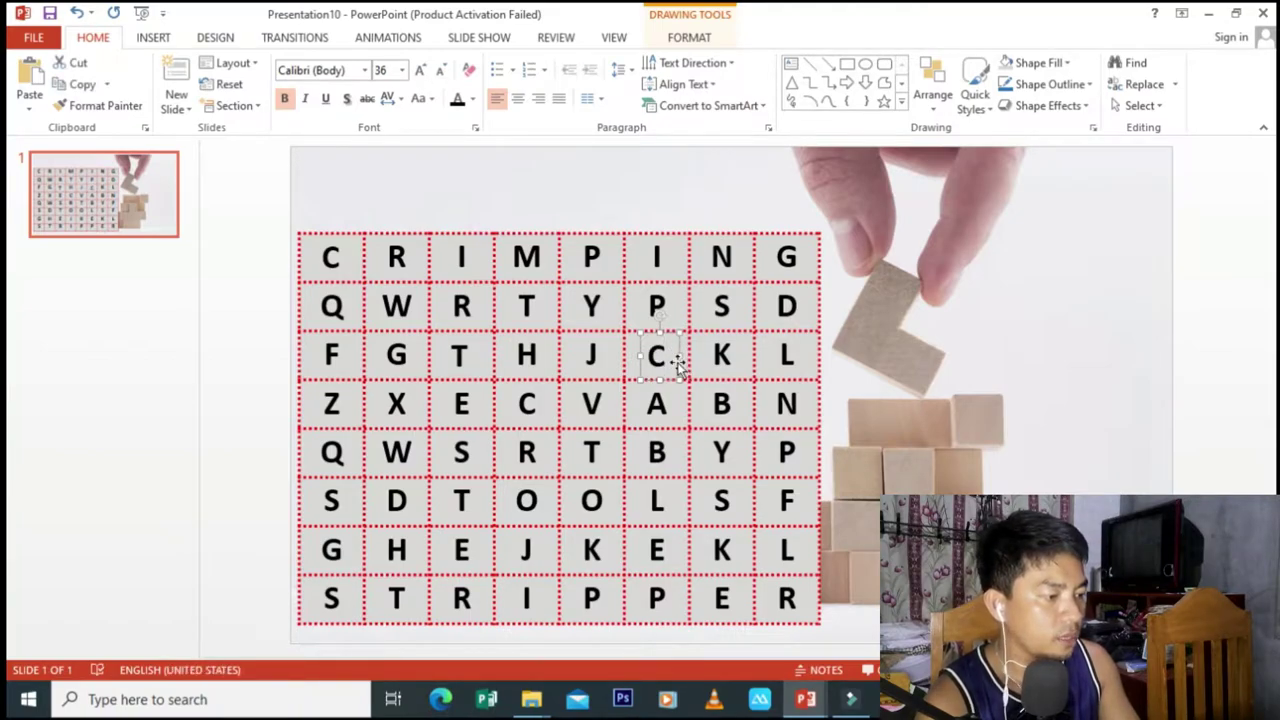
Step: Replace the T starting TOOLS in row 6 with a pasted letter box reading T
{"action": "left_click", "coordinate": [468, 503]}
{"action": "key", "text": "BackSpace"}
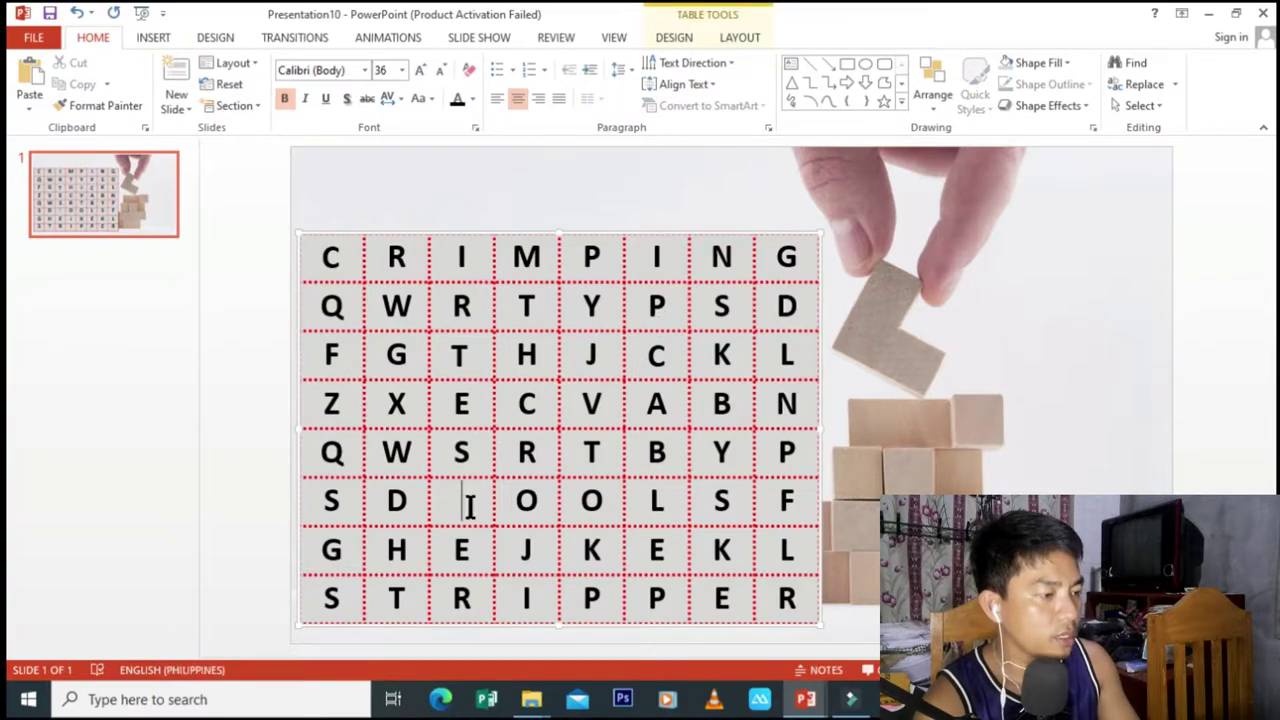
{"action": "key", "text": "ctrl+v"}
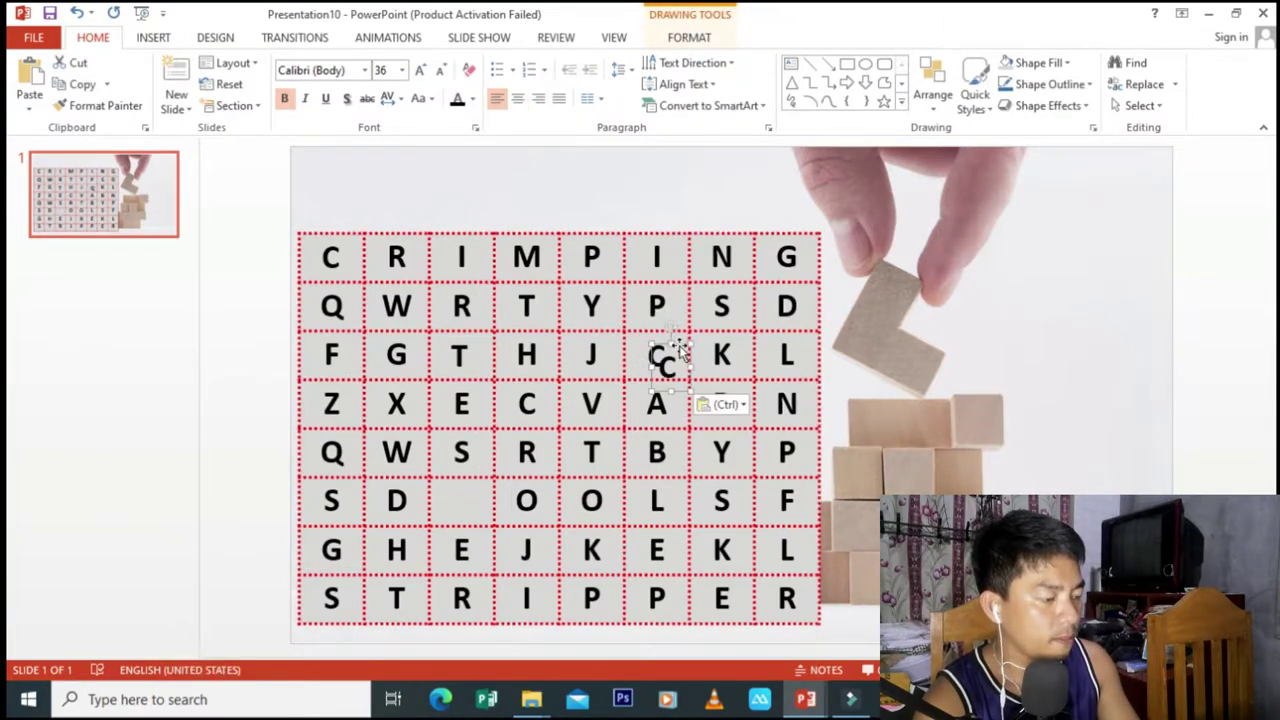
{"action": "left_click_drag", "start_coordinate": [678, 350], "coordinate": [473, 479]}
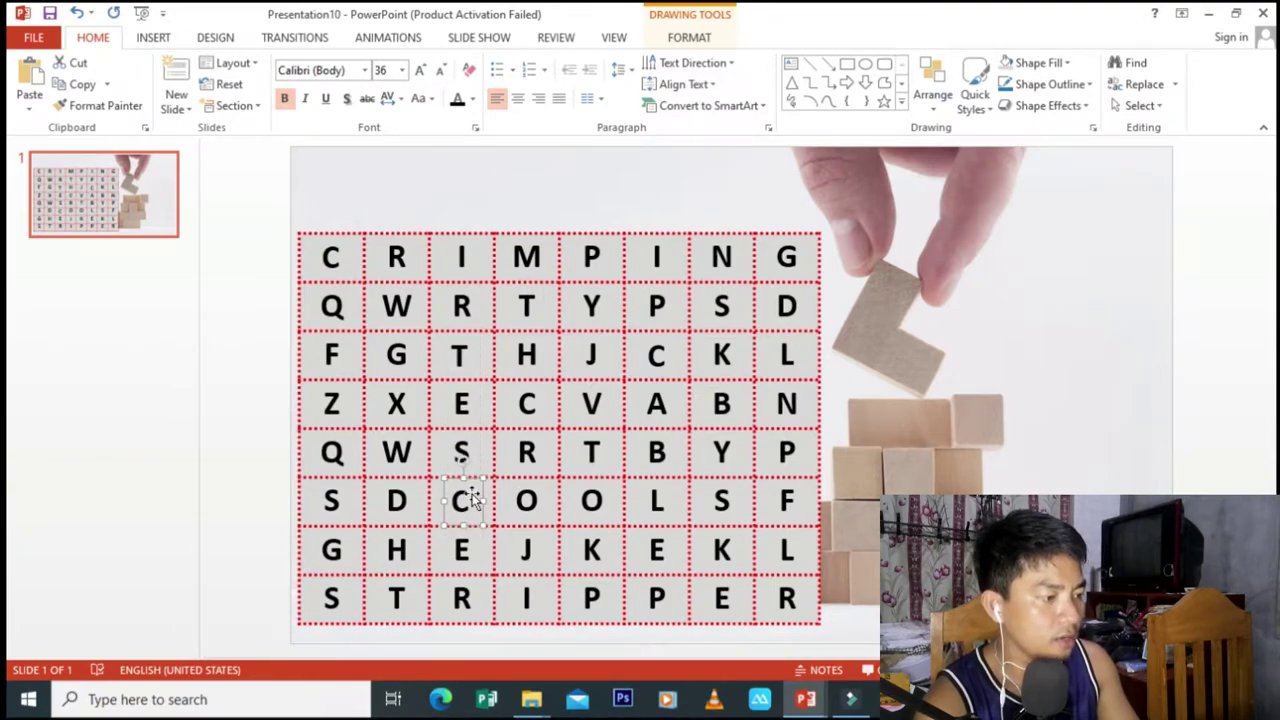
{"action": "left_click", "coordinate": [460, 500]}
{"action": "key", "text": "BackSpace"}
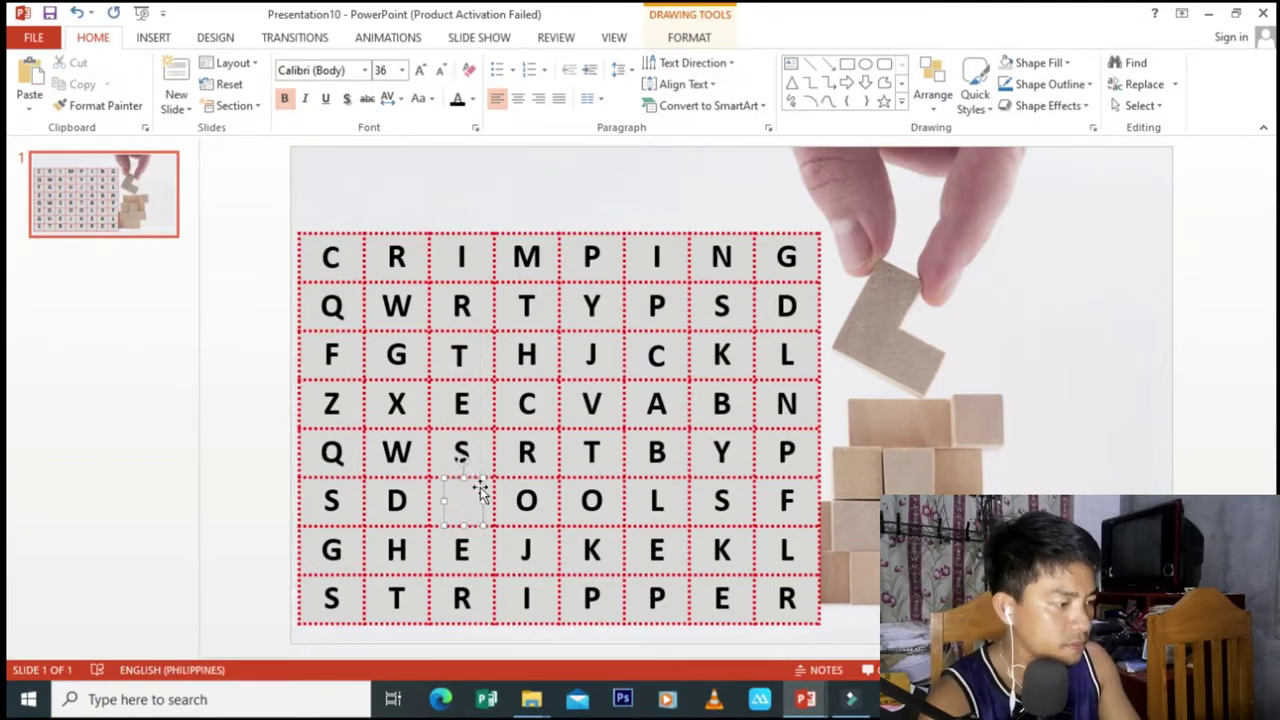
{"action": "type", "text": "T"}
{"action": "left_click", "coordinate": [481, 511]}
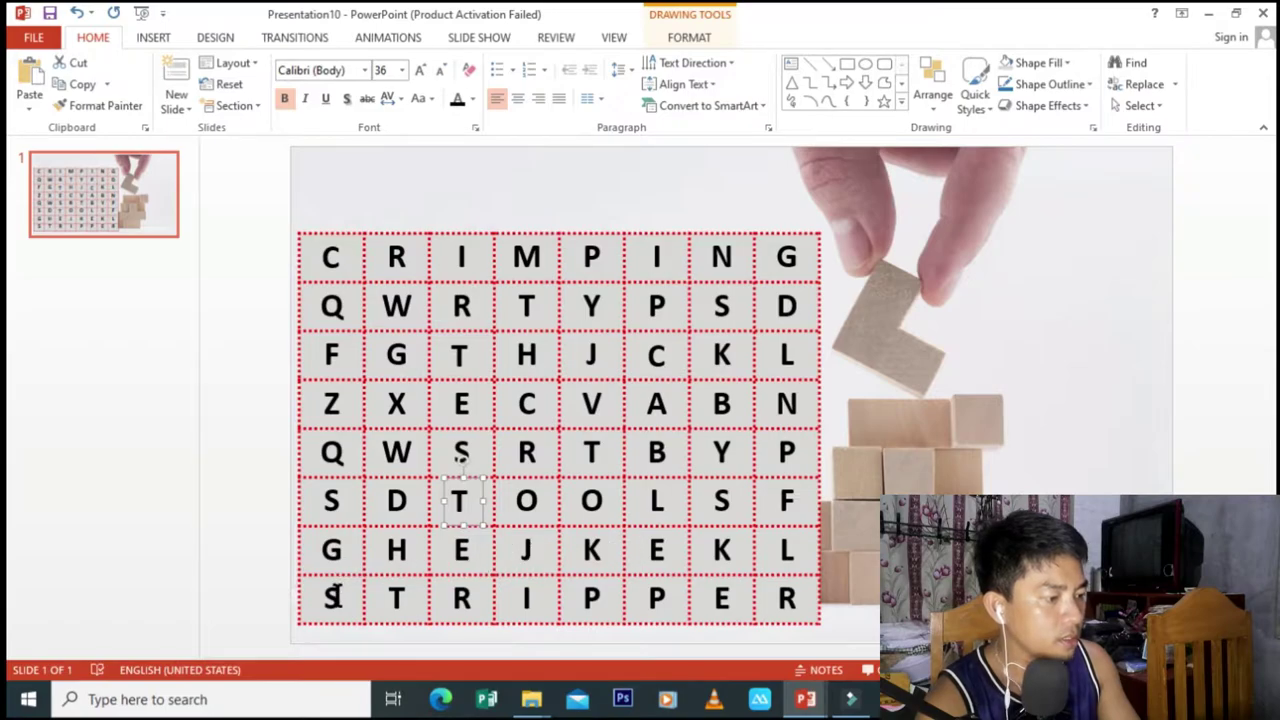
Step: Replace the bottom-left S of STRIPPER with a pasted letter box reading S
{"action": "key", "text": "ctrl+v"}
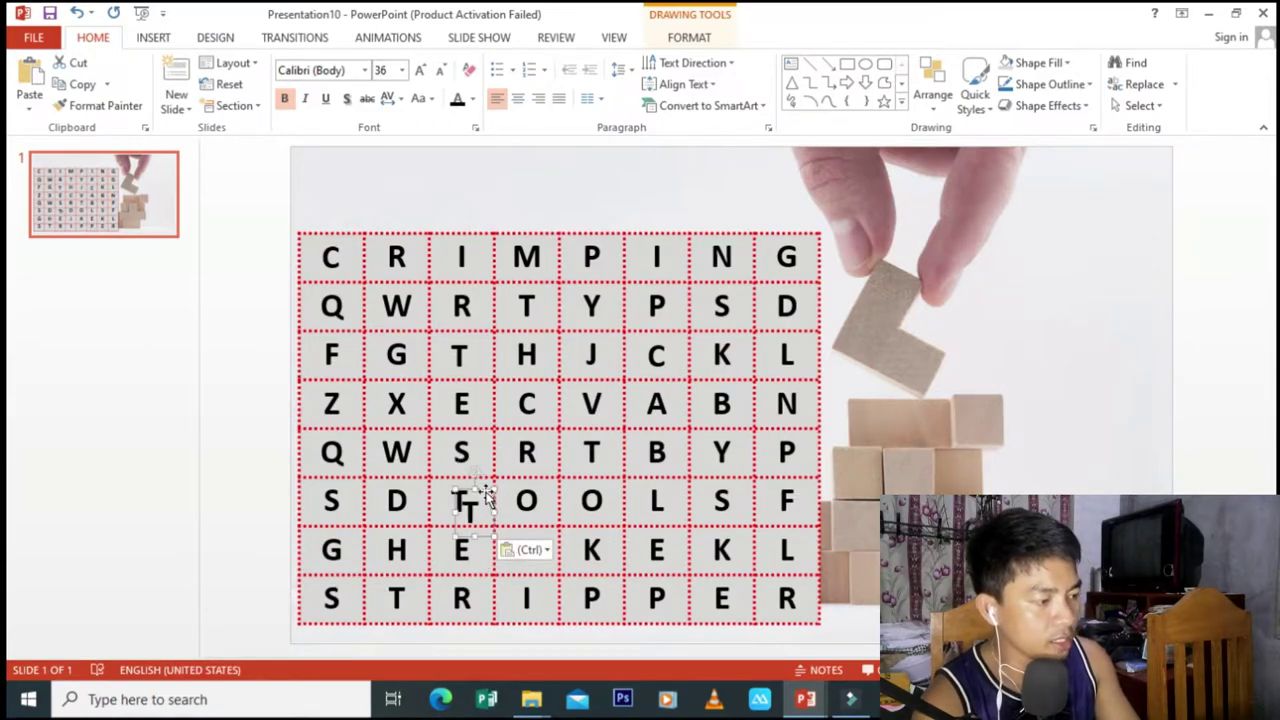
{"action": "left_click_drag", "start_coordinate": [478, 505], "coordinate": [380, 562]}
{"action": "left_click", "coordinate": [338, 598]}
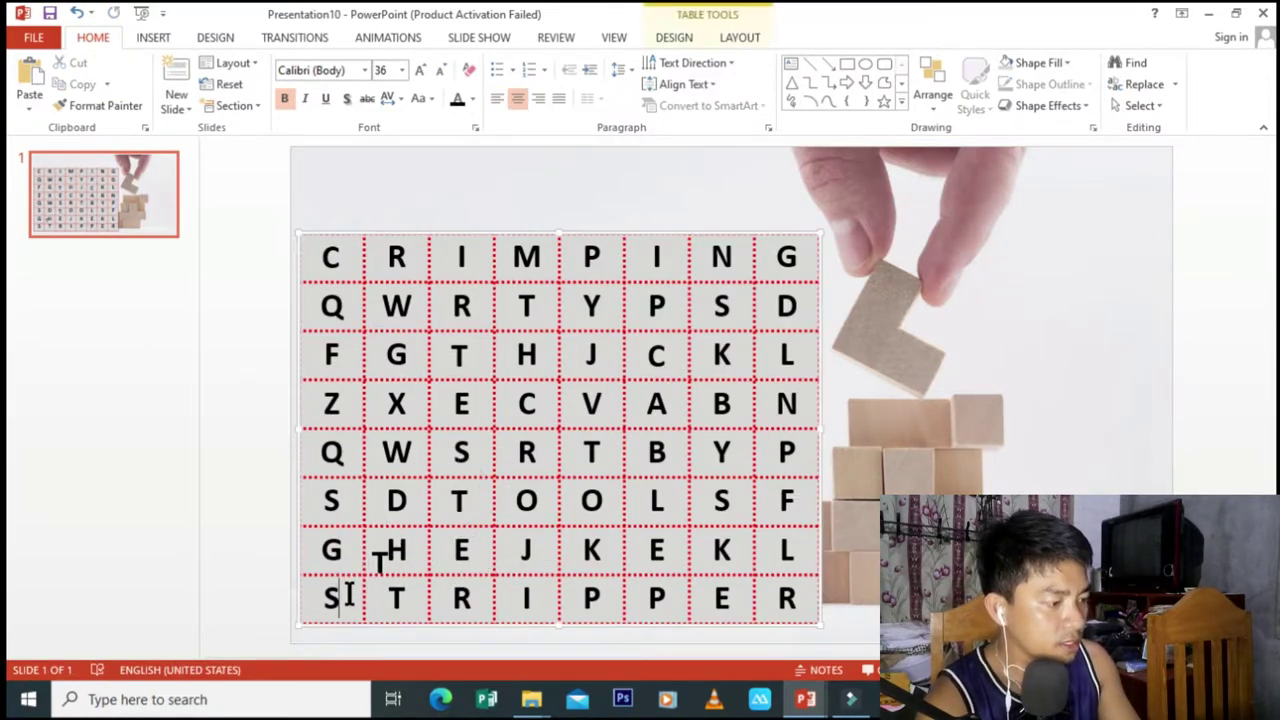
{"action": "key", "text": "BackSpace"}
{"action": "left_click", "coordinate": [382, 556]}
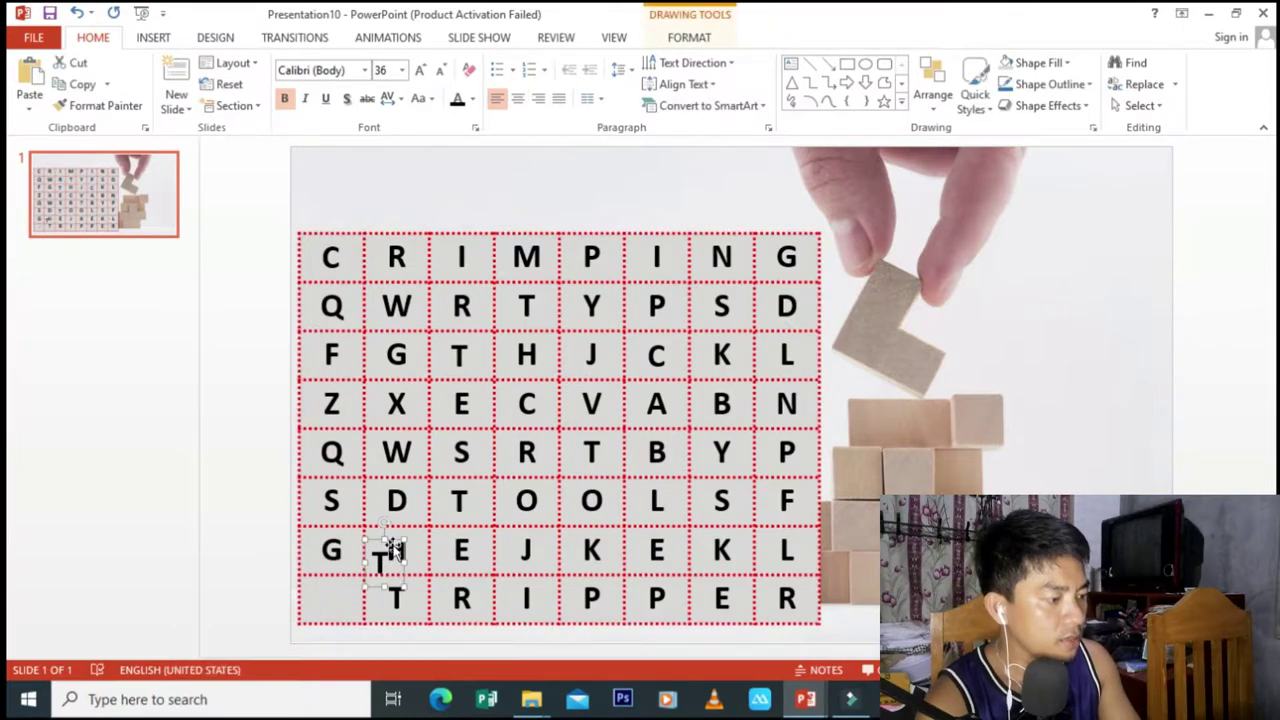
{"action": "mouse_move", "coordinate": [384, 550]}
{"action": "left_mouse_down"}
{"action": "mouse_move", "coordinate": [367, 578]}
{"action": "mouse_move", "coordinate": [337, 578]}
{"action": "left_mouse_up"}
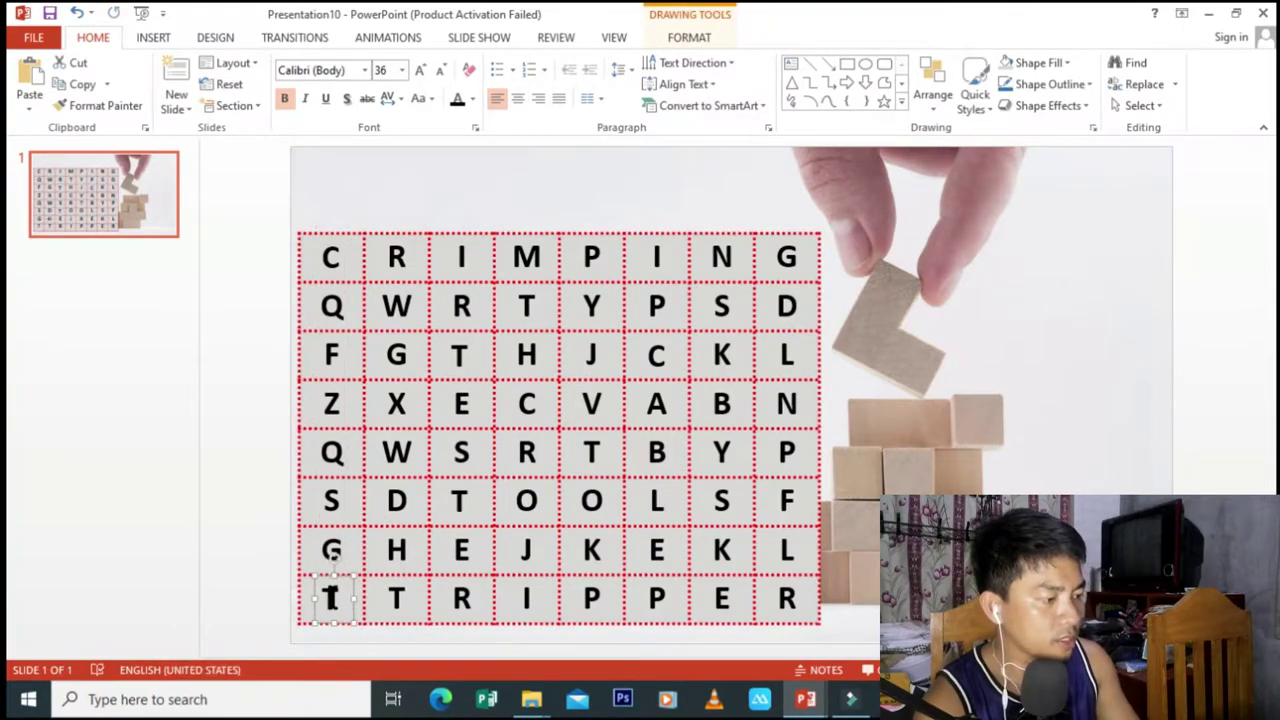
{"action": "left_click", "coordinate": [332, 592]}
{"action": "key", "text": "BackSpace"}
{"action": "type", "text": "S"}
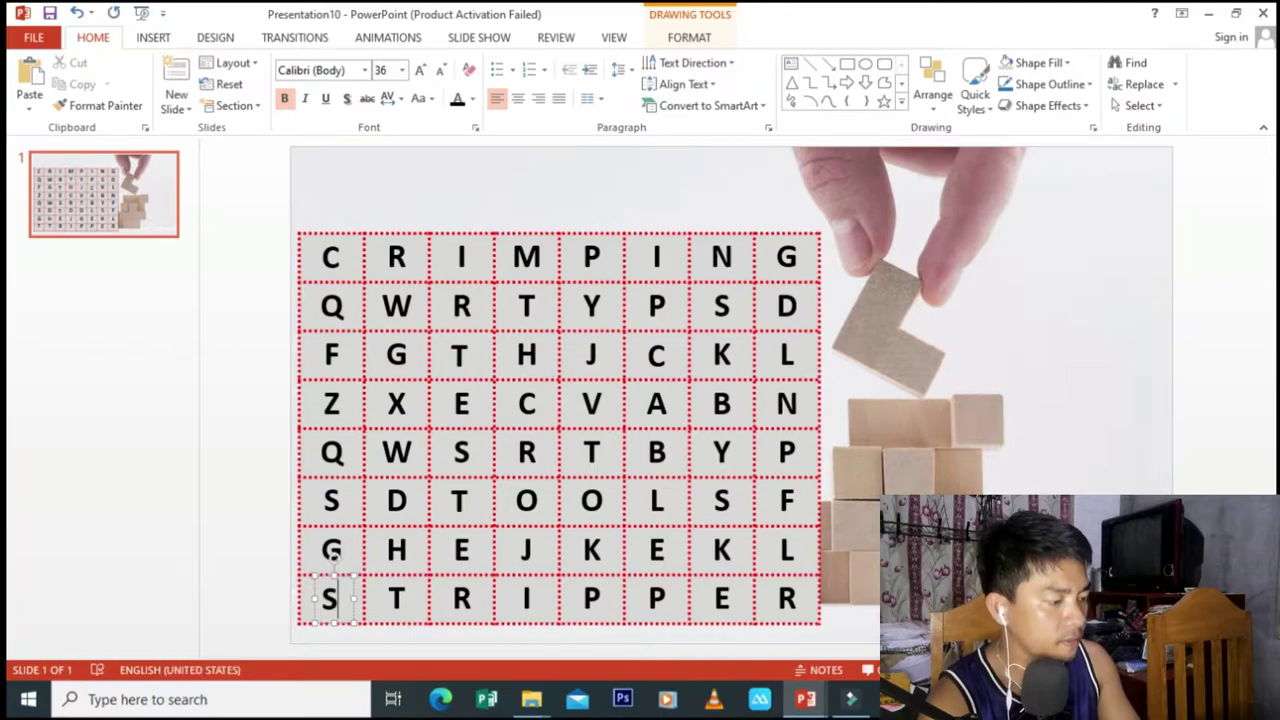
{"action": "left_click", "coordinate": [351, 594]}
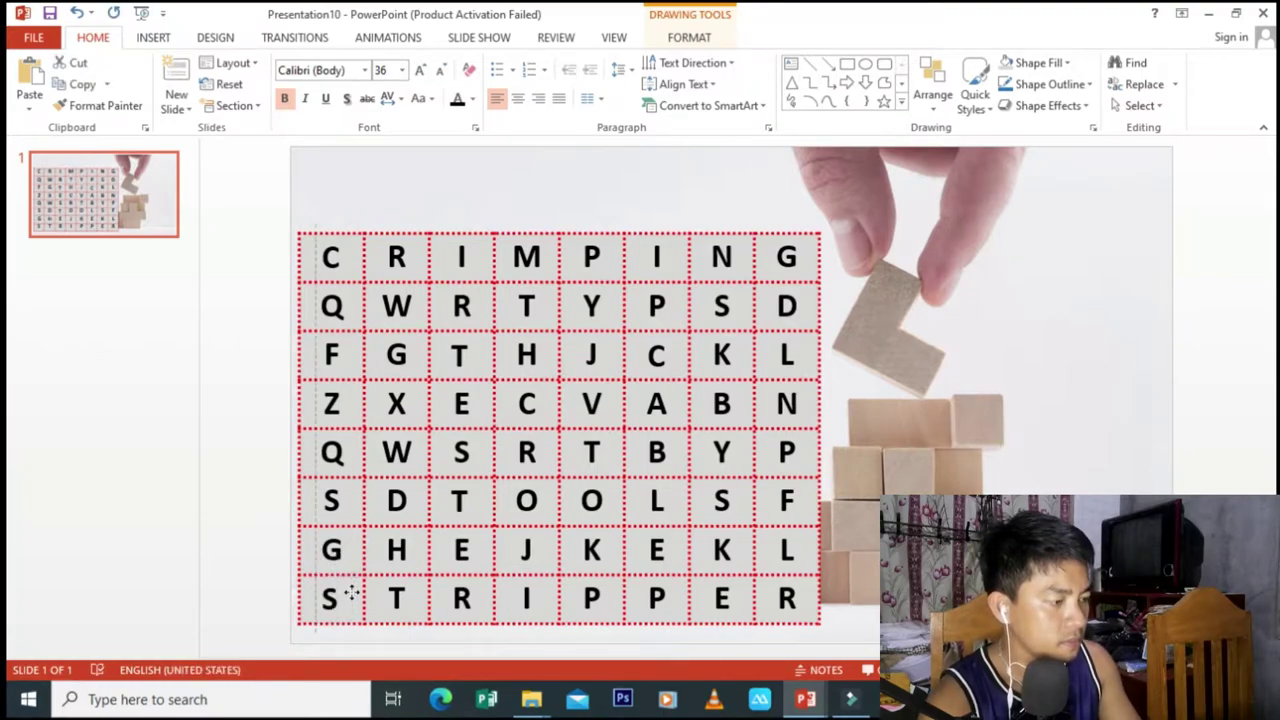
{"action": "left_click", "coordinate": [351, 594]}
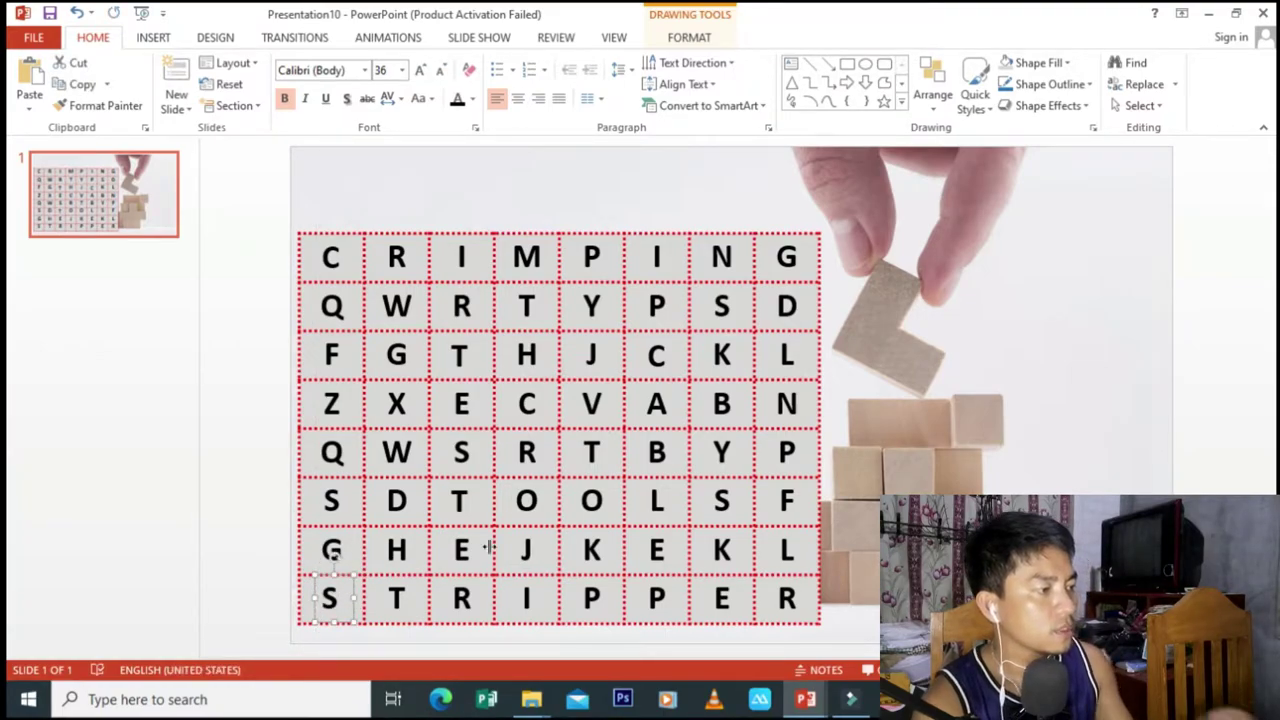
{"action": "key", "text": "Escape"}
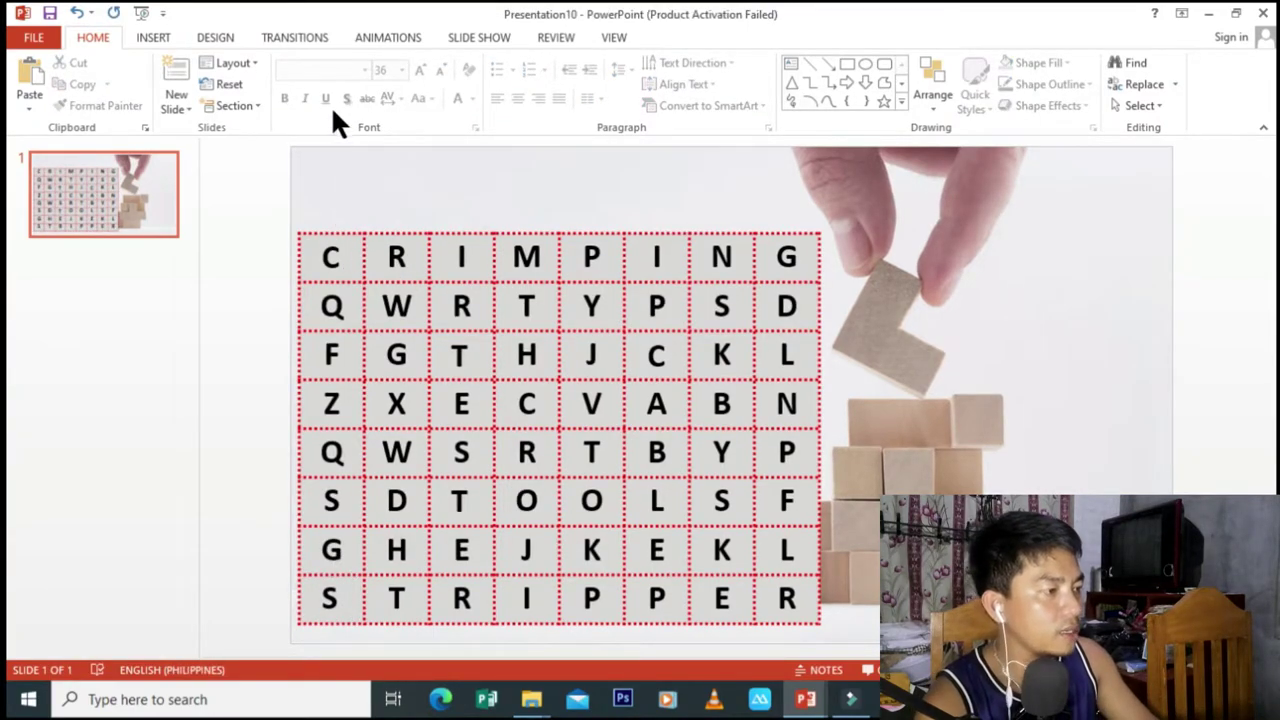
Step: Open the Animation Pane and try an Appear effect on the C text box, leaving no animations
{"action": "left_click", "coordinate": [370, 38]}
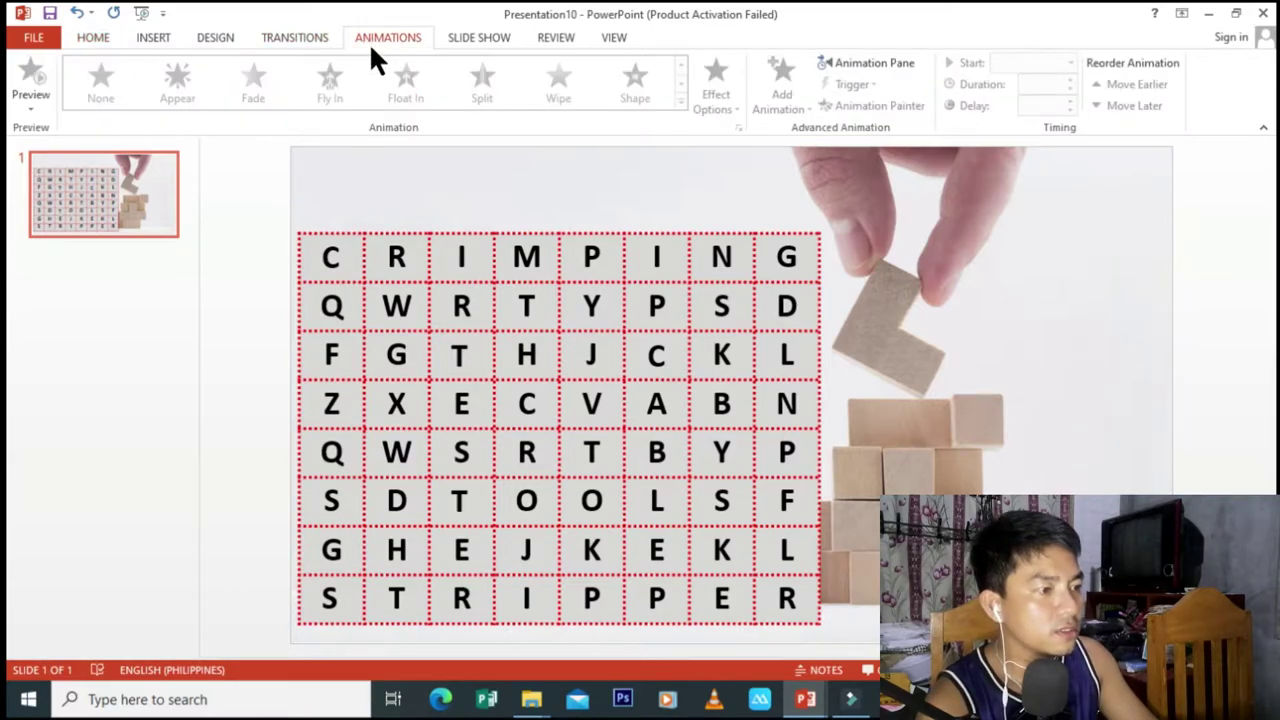
{"action": "left_click", "coordinate": [852, 60]}
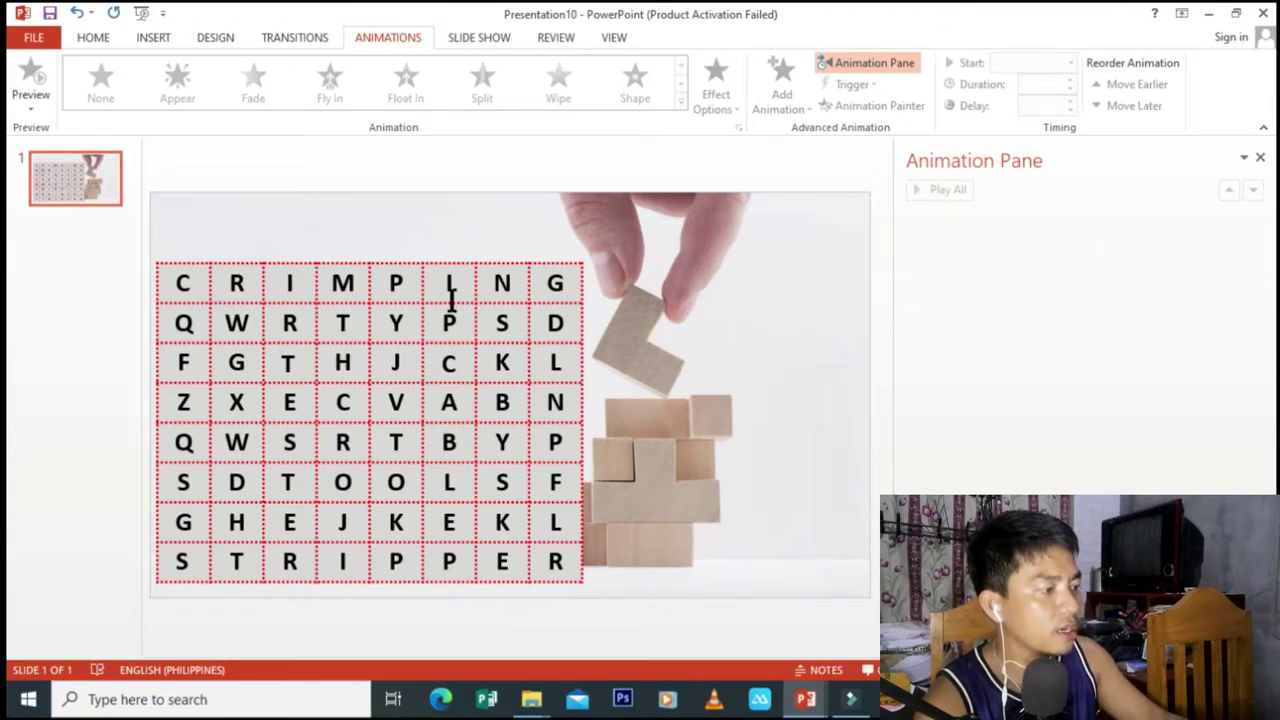
{"action": "left_click", "coordinate": [196, 282]}
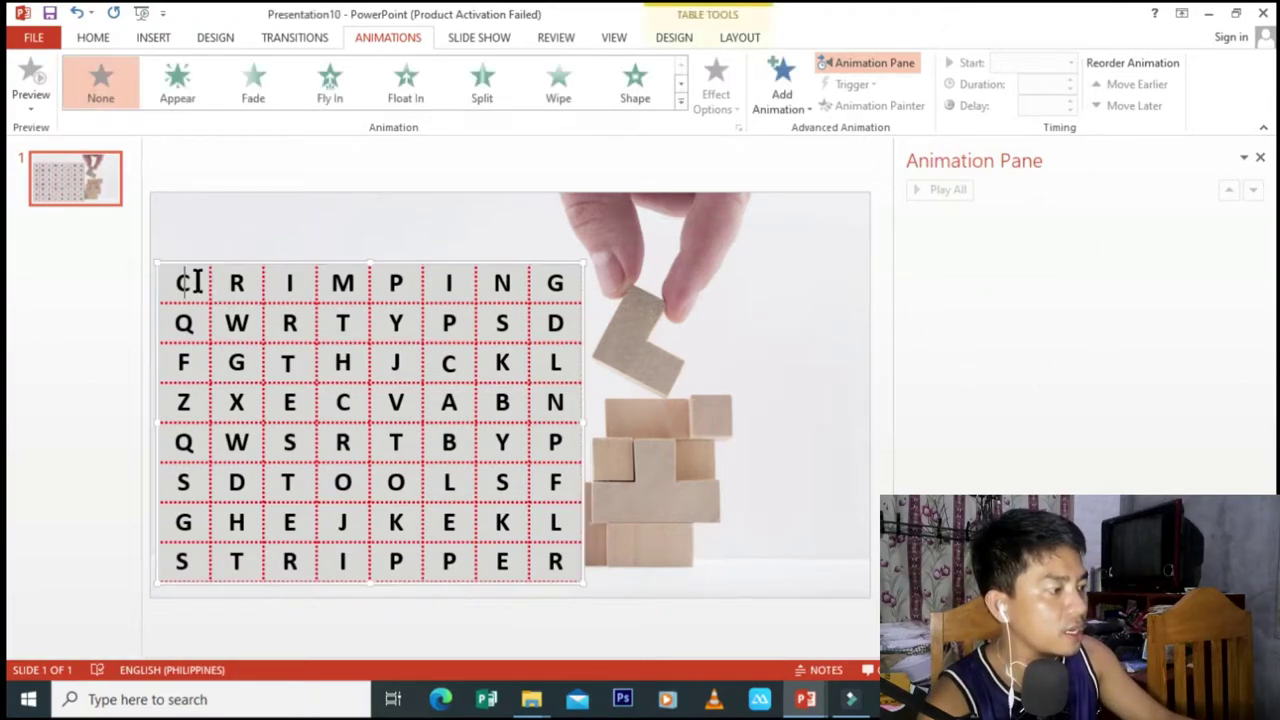
{"action": "left_click", "coordinate": [187, 282]}
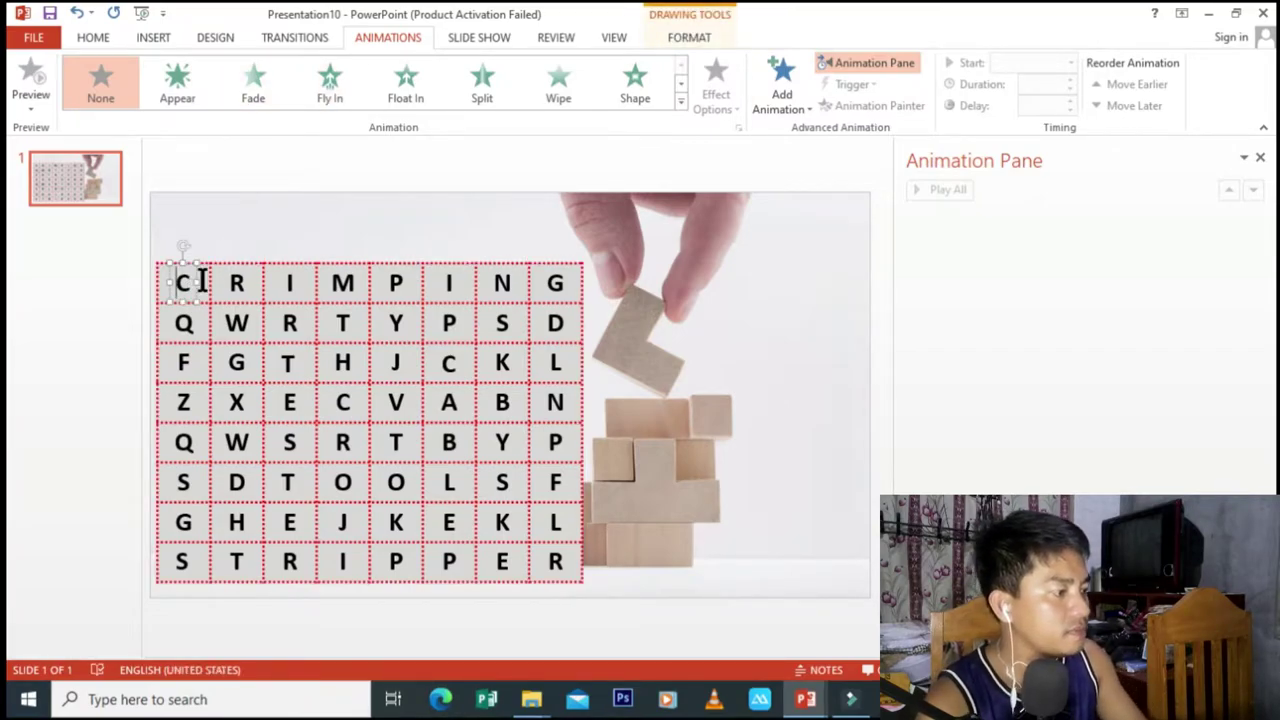
{"action": "left_click", "coordinate": [175, 74]}
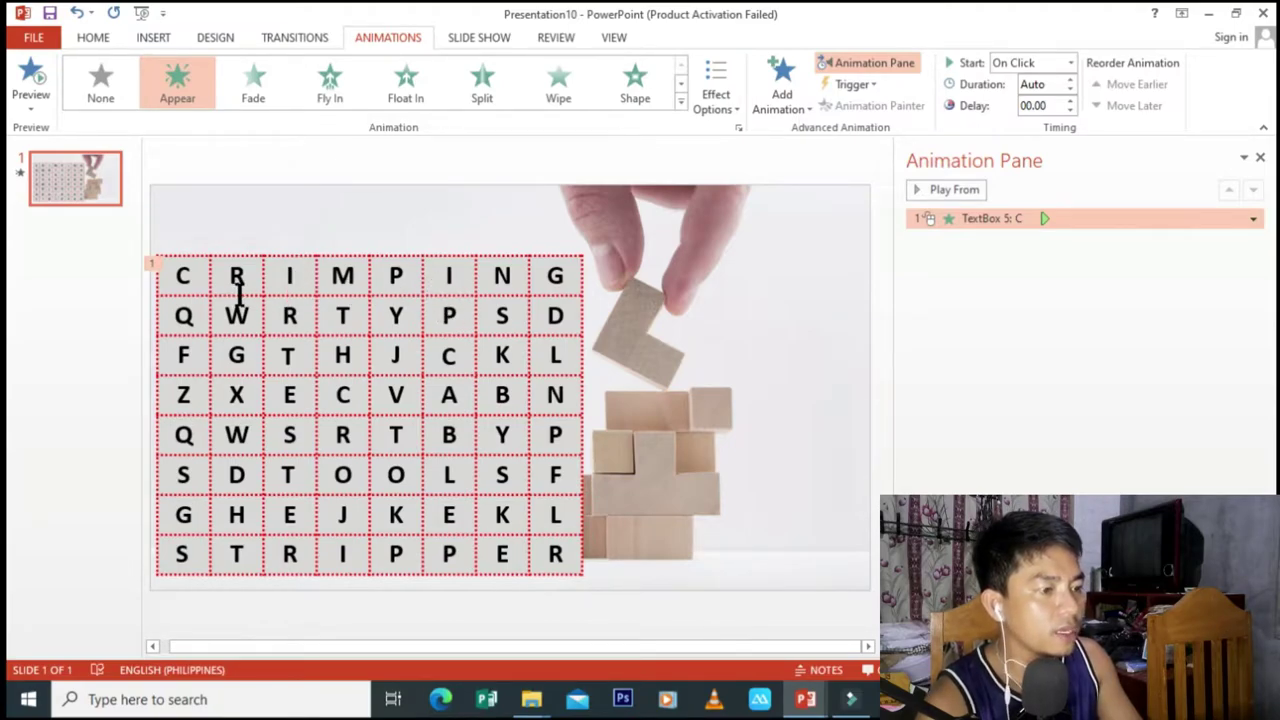
{"action": "left_click", "coordinate": [193, 281]}
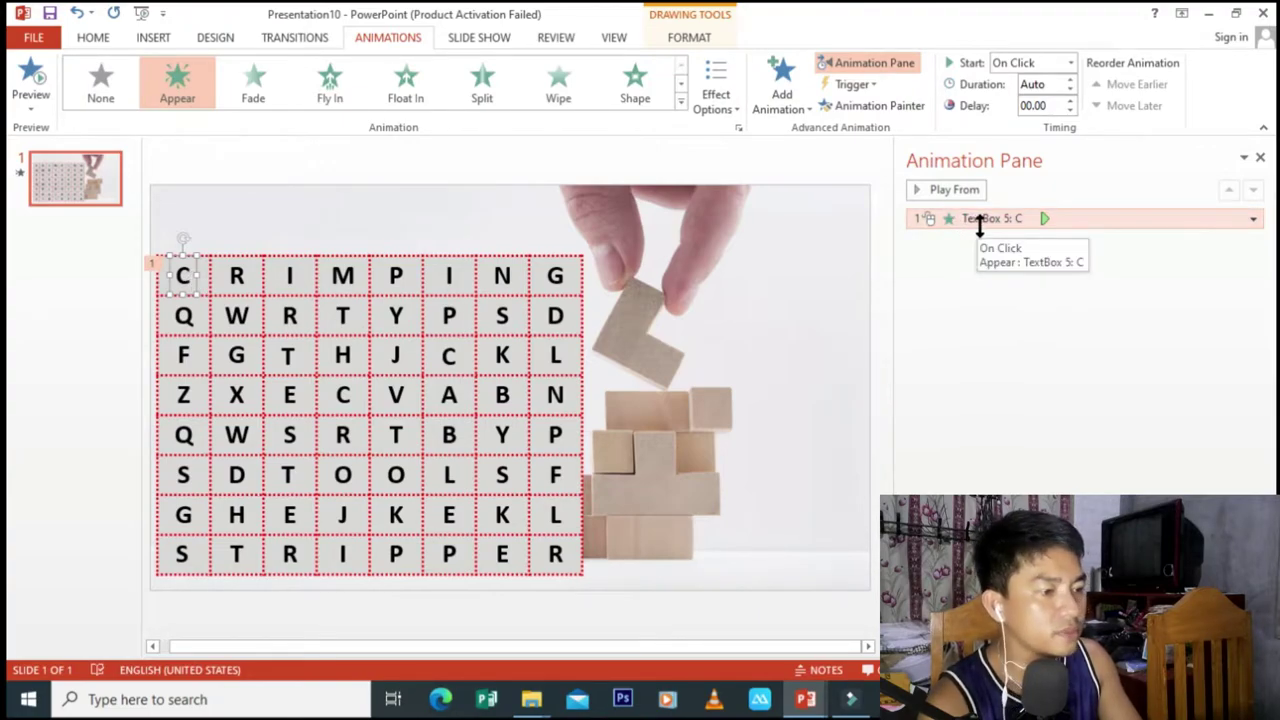
{"action": "left_click", "coordinate": [1061, 217]}
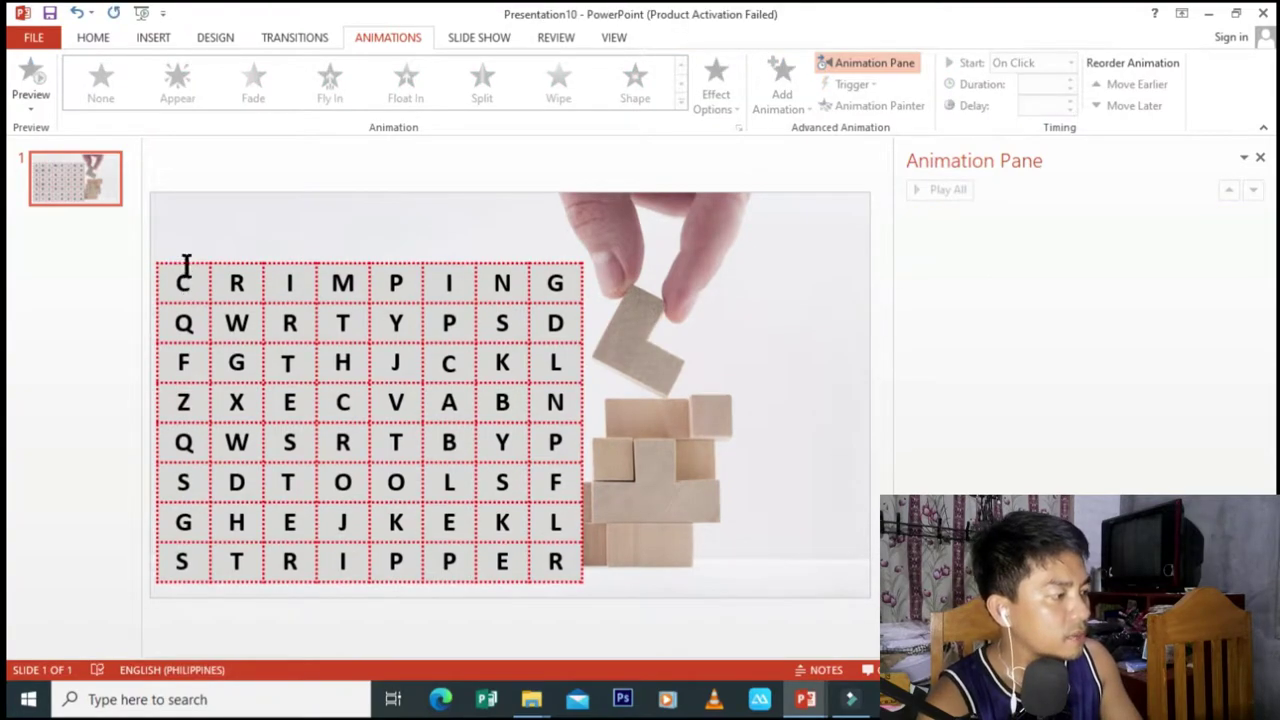
Step: Draw a rectangle spanning the CRIMPING row of letters
{"action": "left_click", "coordinate": [154, 32]}
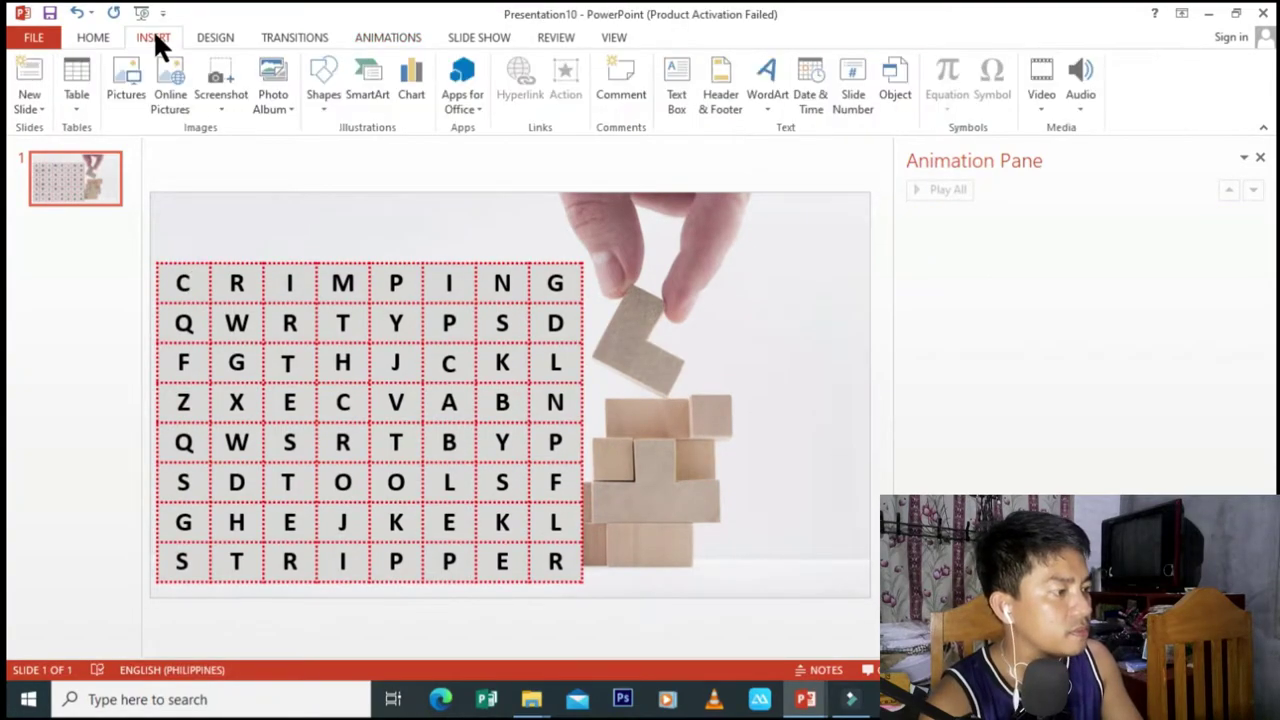
{"action": "left_click", "coordinate": [331, 93]}
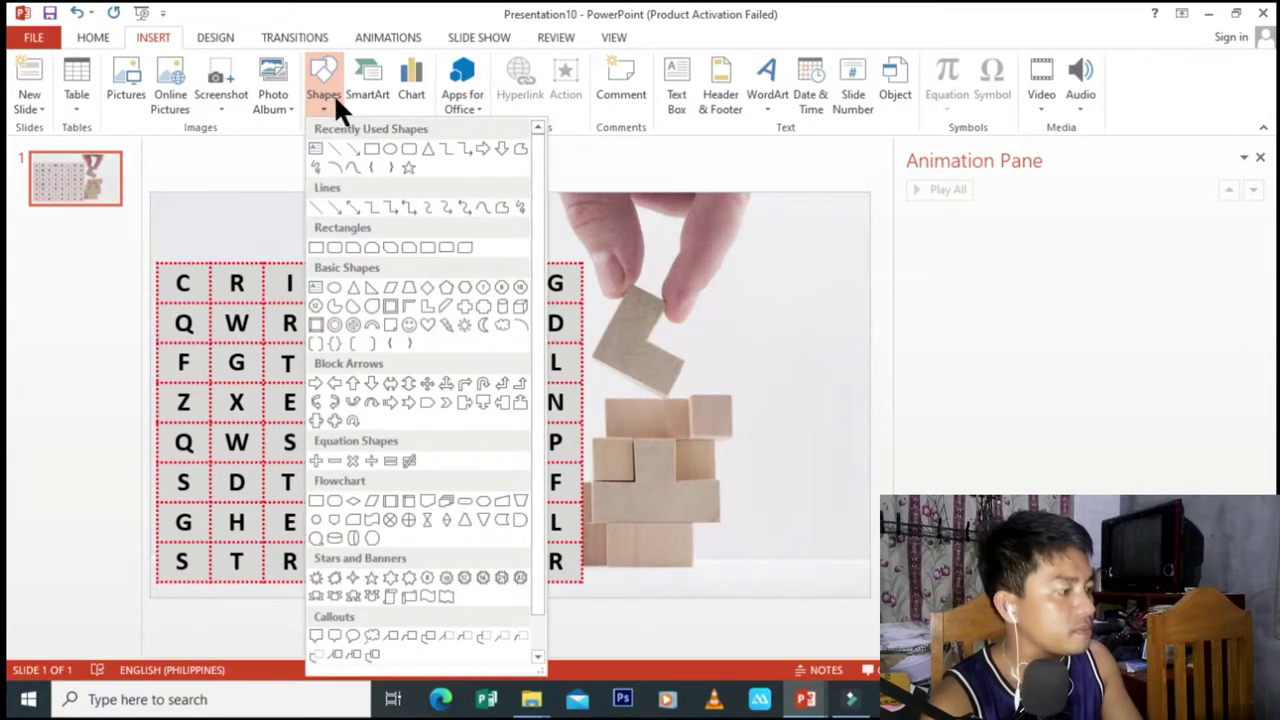
{"action": "left_click", "coordinate": [406, 148]}
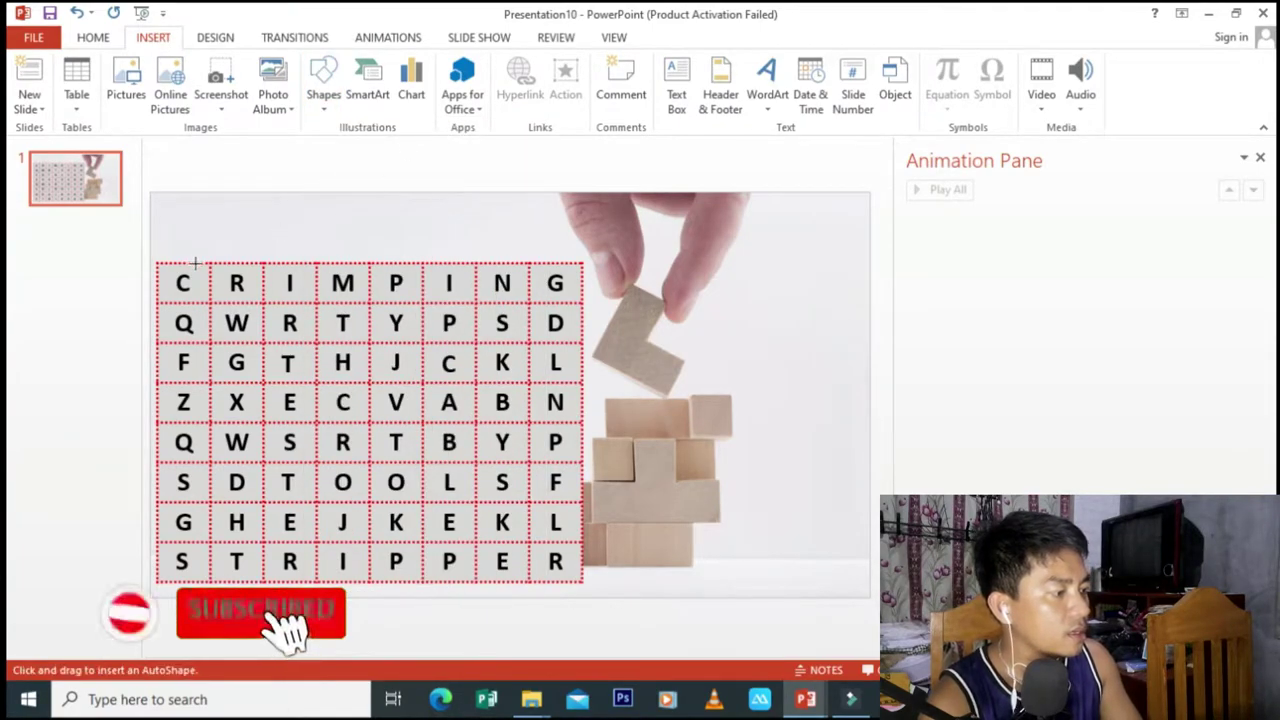
{"action": "mouse_move", "coordinate": [170, 268]}
{"action": "left_mouse_down"}
{"action": "mouse_move", "coordinate": [296, 300]}
{"action": "mouse_move", "coordinate": [577, 293]}
{"action": "left_mouse_up"}
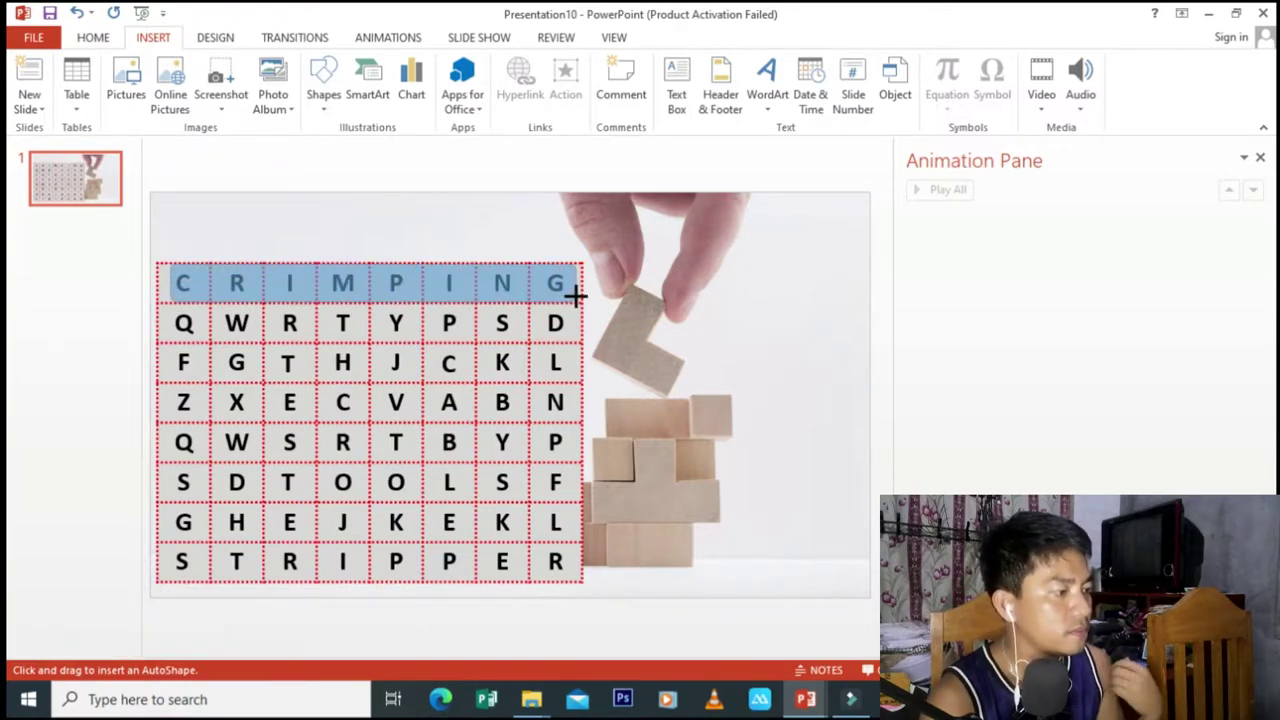
{"action": "left_click_drag", "start_coordinate": [577, 293], "coordinate": [577, 294]}
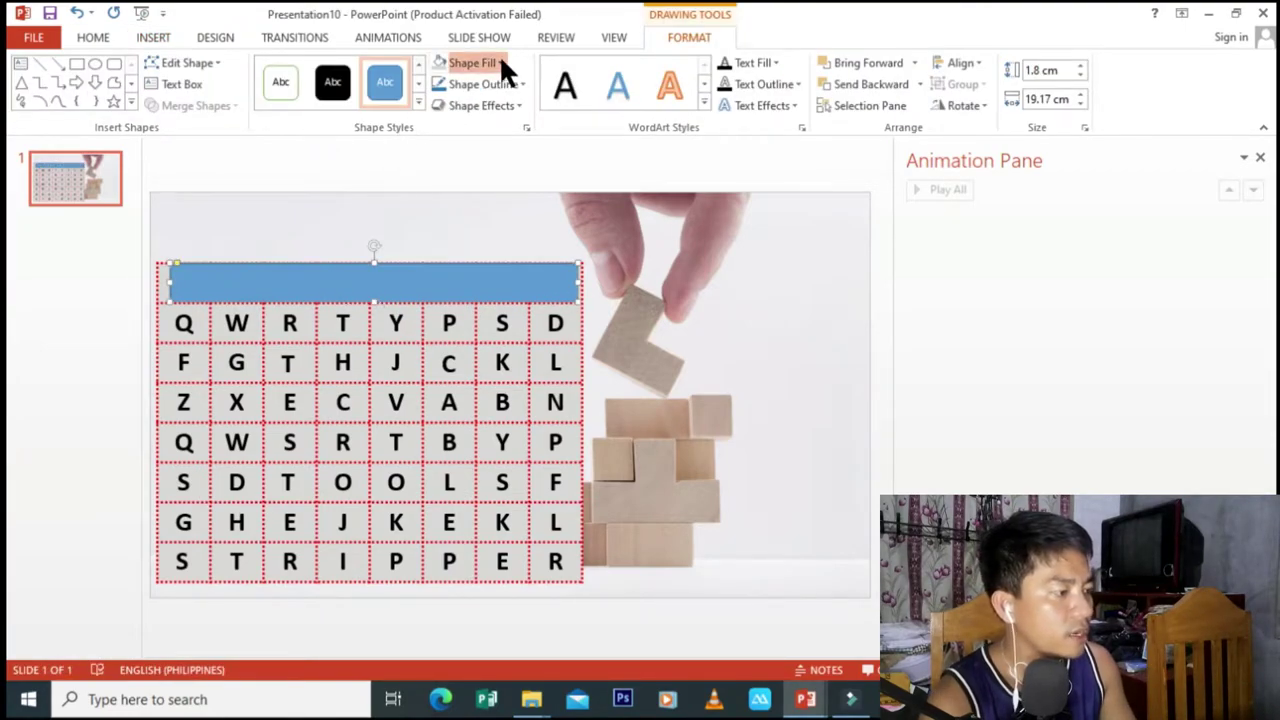
Step: Give the rectangle No Fill, a new outline colour, and a blue Glow effect
{"action": "left_click", "coordinate": [500, 63]}
{"action": "left_click", "coordinate": [457, 225]}
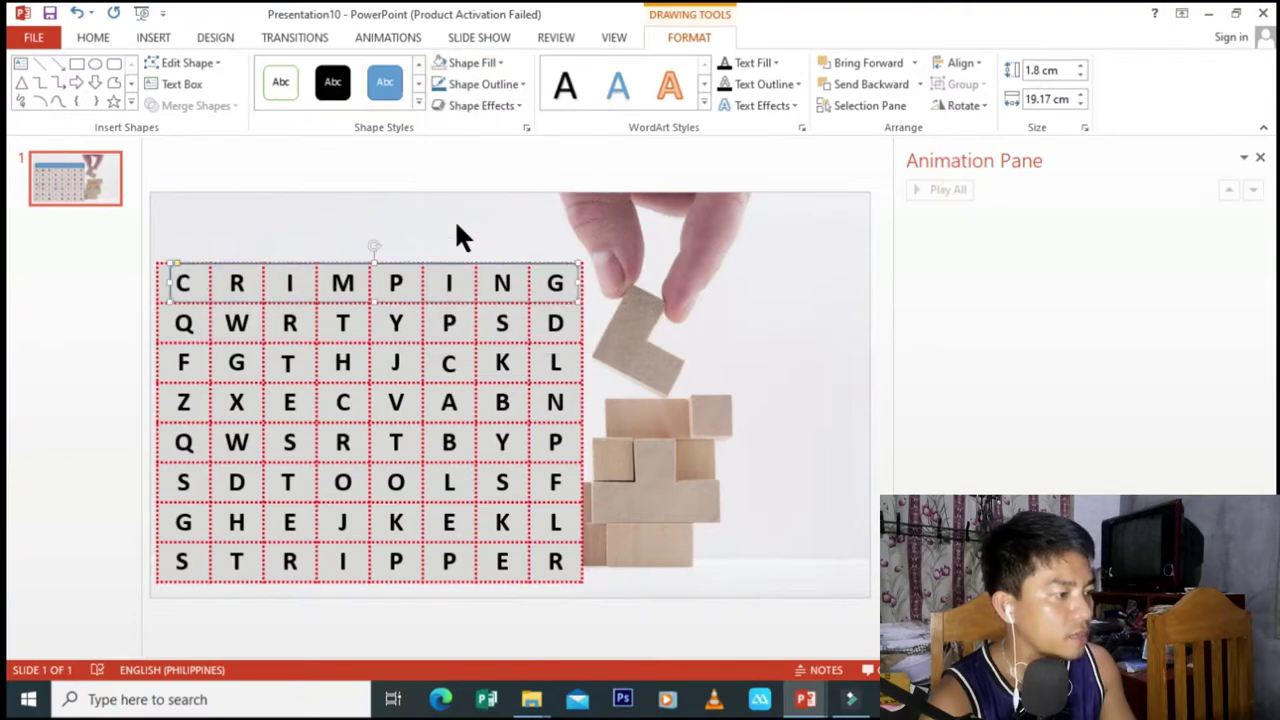
{"action": "left_click", "coordinate": [520, 83]}
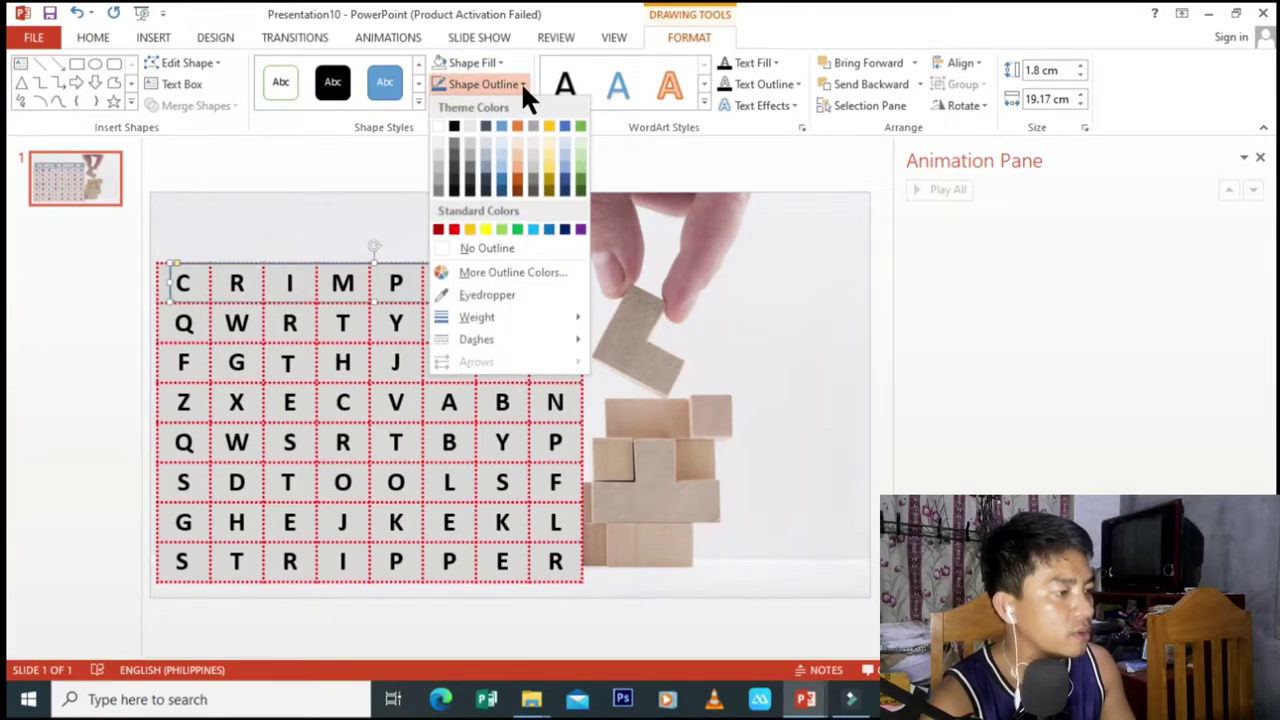
{"action": "left_click", "coordinate": [499, 177]}
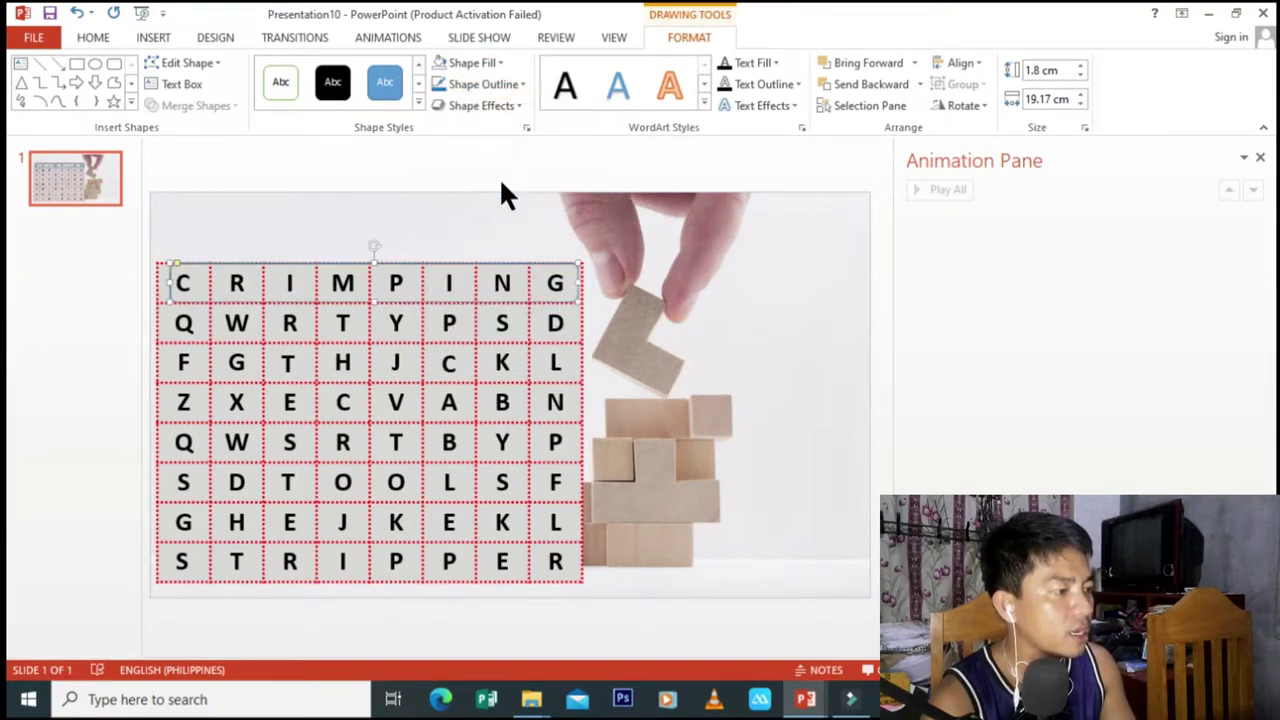
{"action": "left_click", "coordinate": [502, 104]}
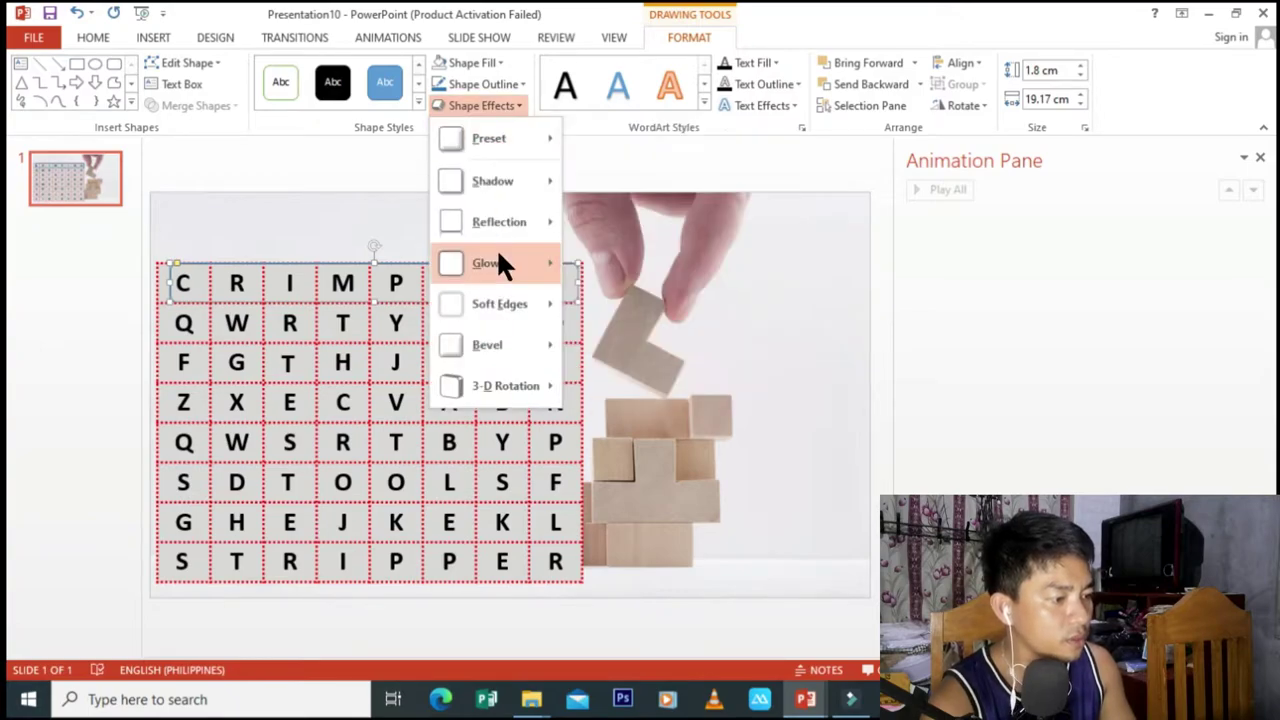
{"action": "mouse_move", "coordinate": [490, 263]}
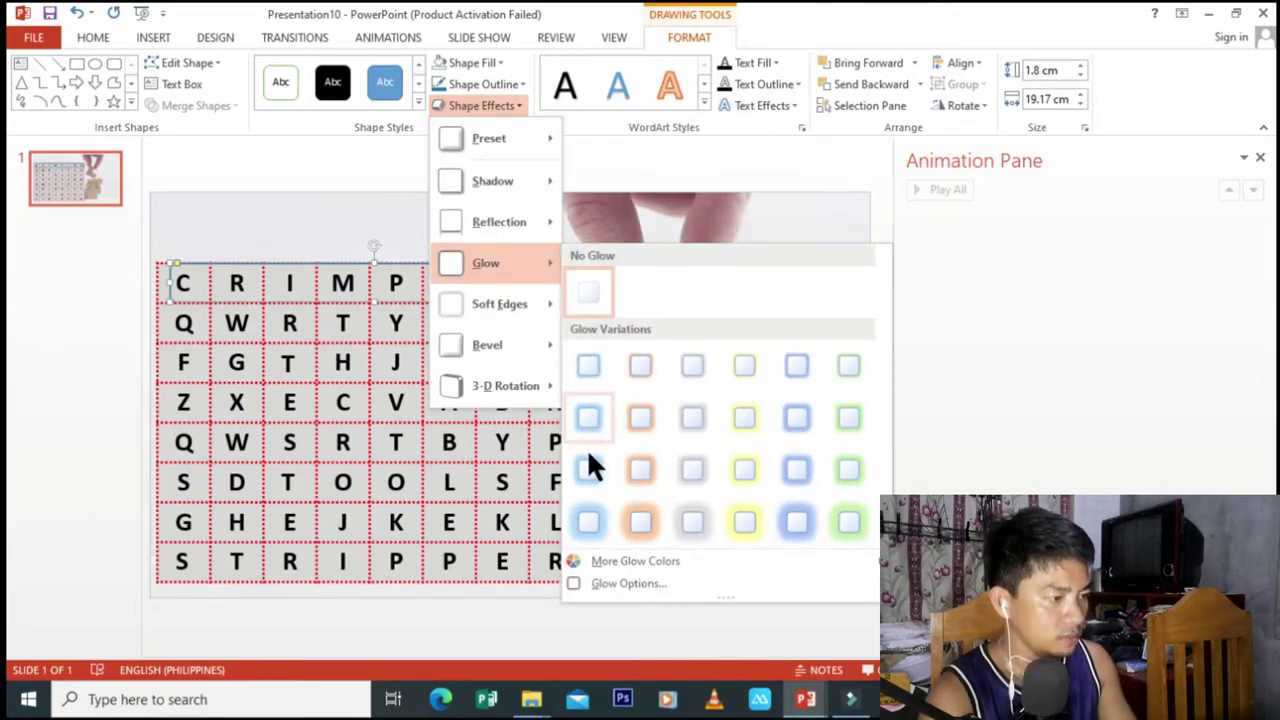
{"action": "left_click", "coordinate": [588, 470]}
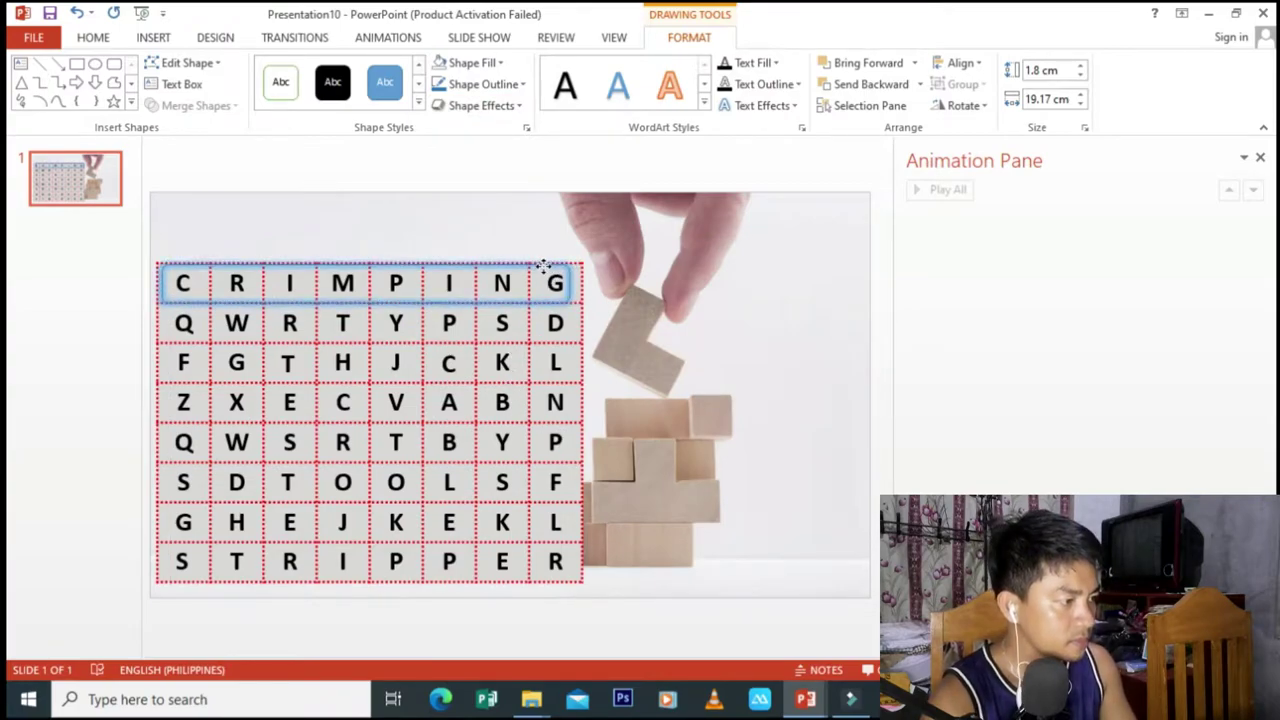
{"action": "left_click", "coordinate": [540, 258]}
{"action": "left_click", "coordinate": [523, 228]}
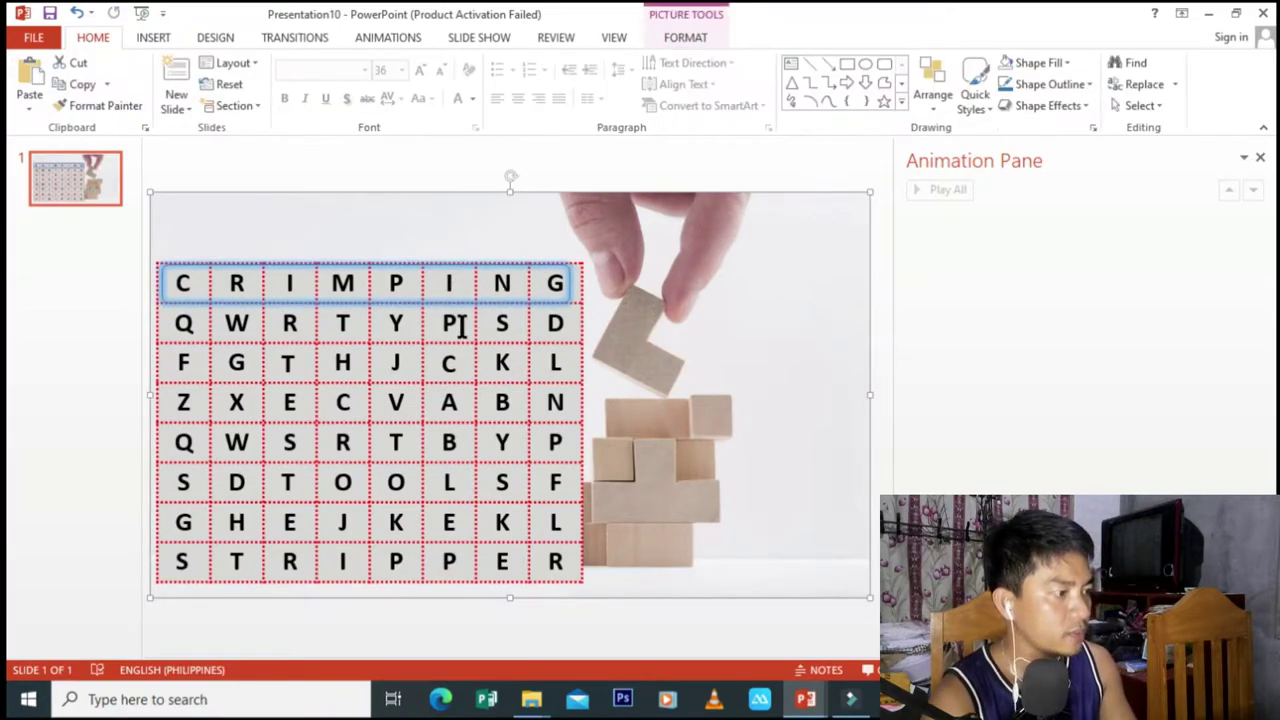
{"action": "left_click", "coordinate": [465, 266]}
{"action": "left_click", "coordinate": [465, 266]}
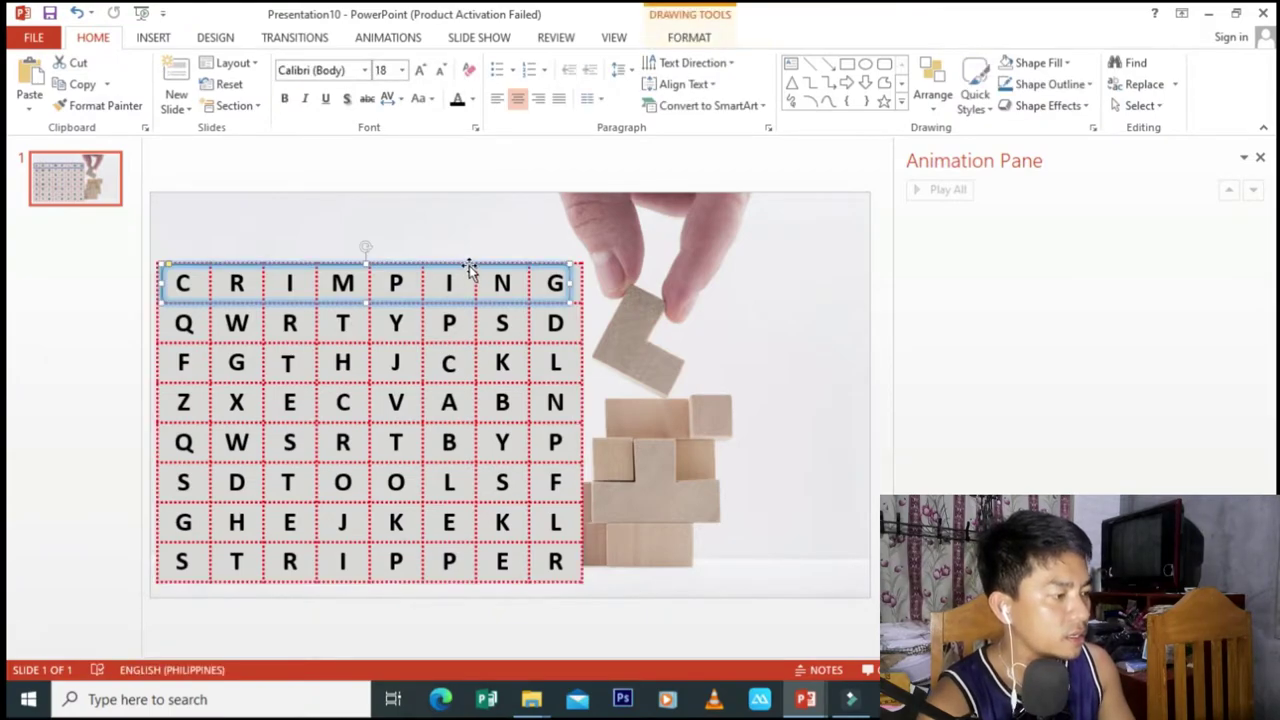
{"action": "left_click", "coordinate": [362, 298]}
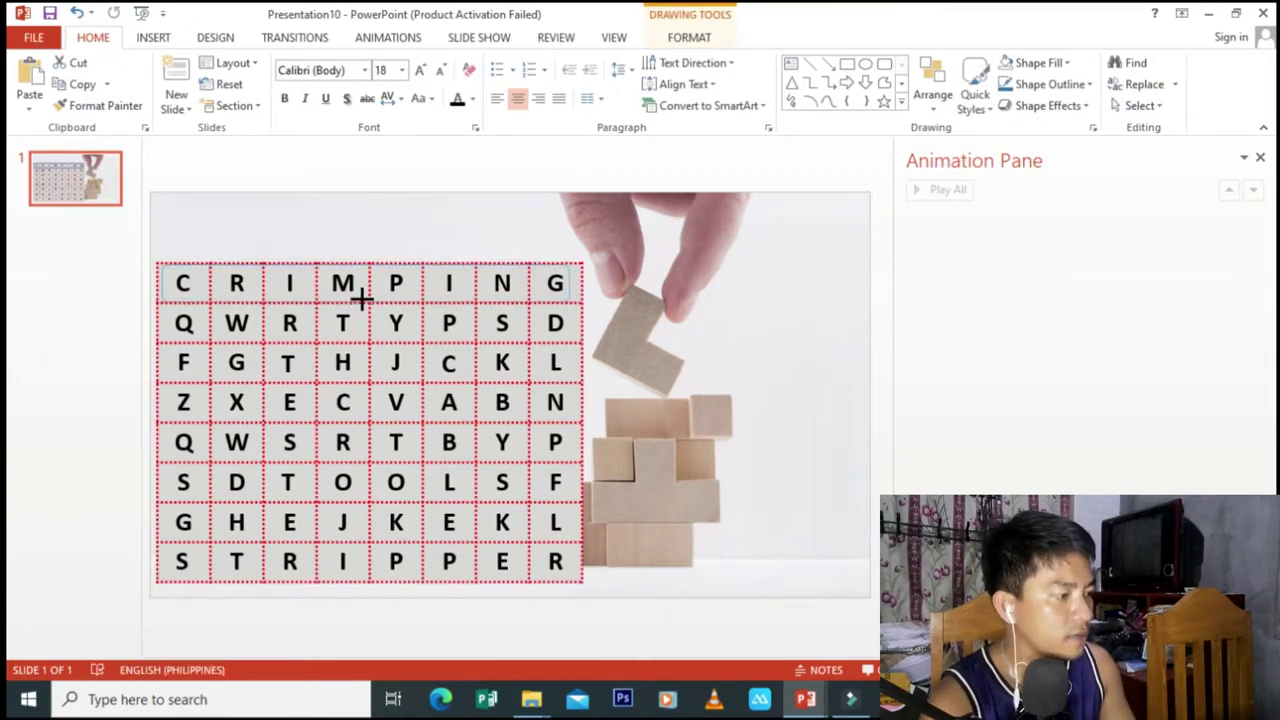
{"action": "left_click", "coordinate": [358, 292]}
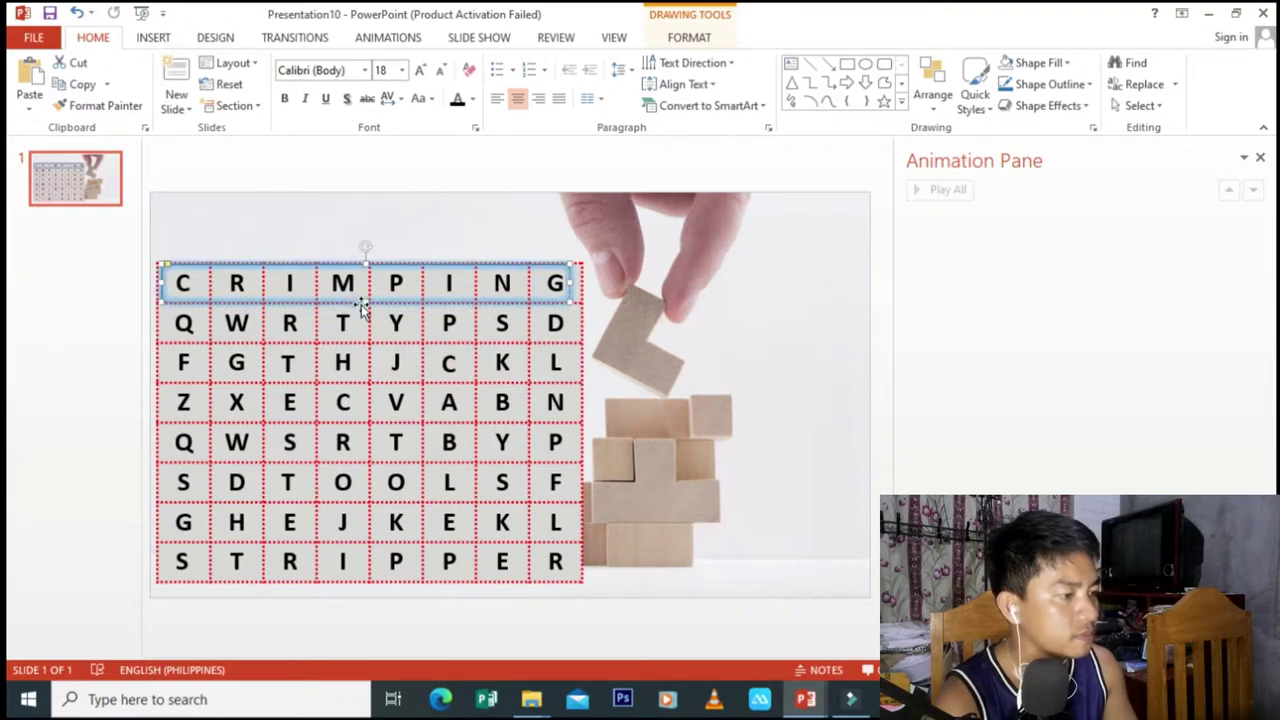
{"action": "left_click", "coordinate": [362, 300]}
{"action": "left_click", "coordinate": [362, 296]}
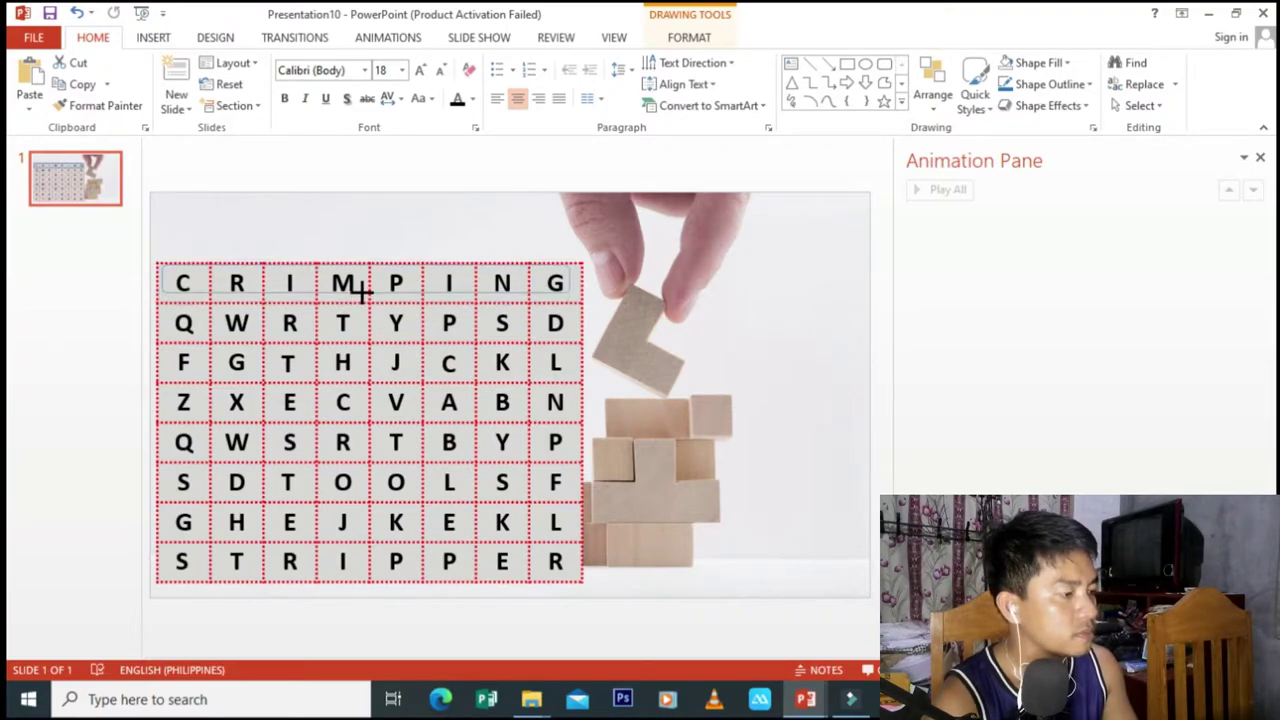
{"action": "left_click", "coordinate": [366, 290]}
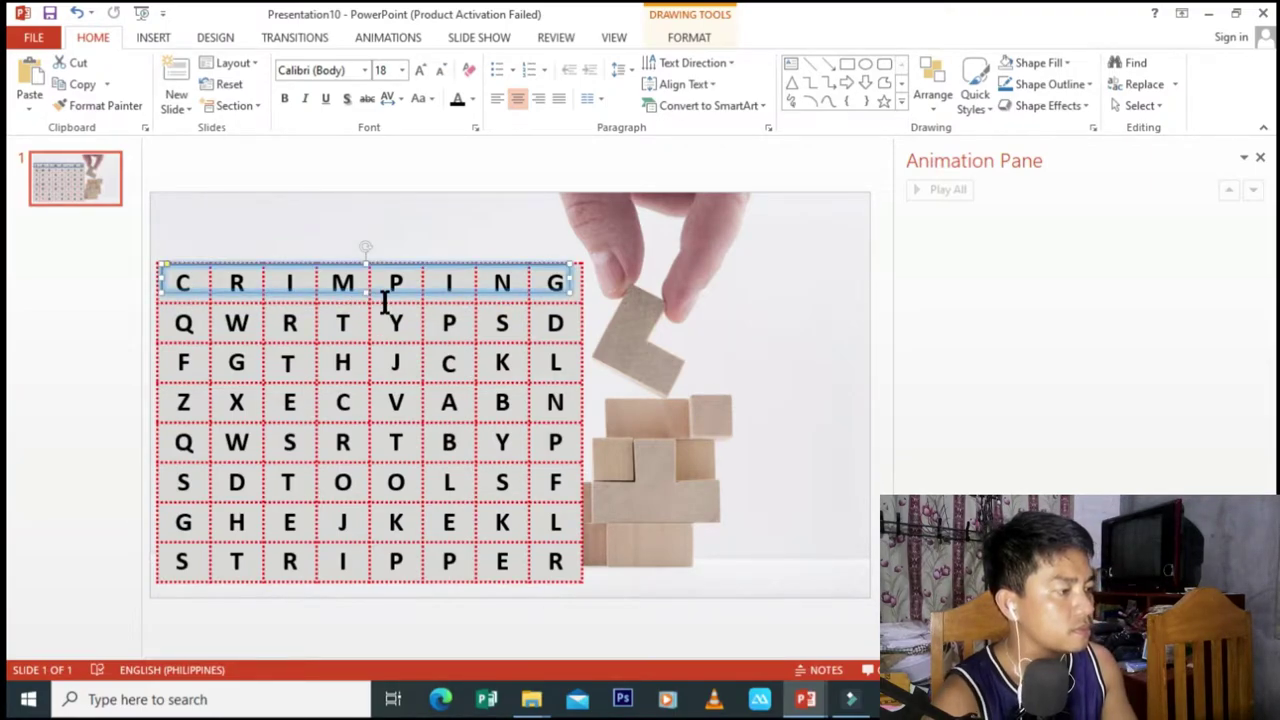
{"action": "left_click", "coordinate": [366, 301]}
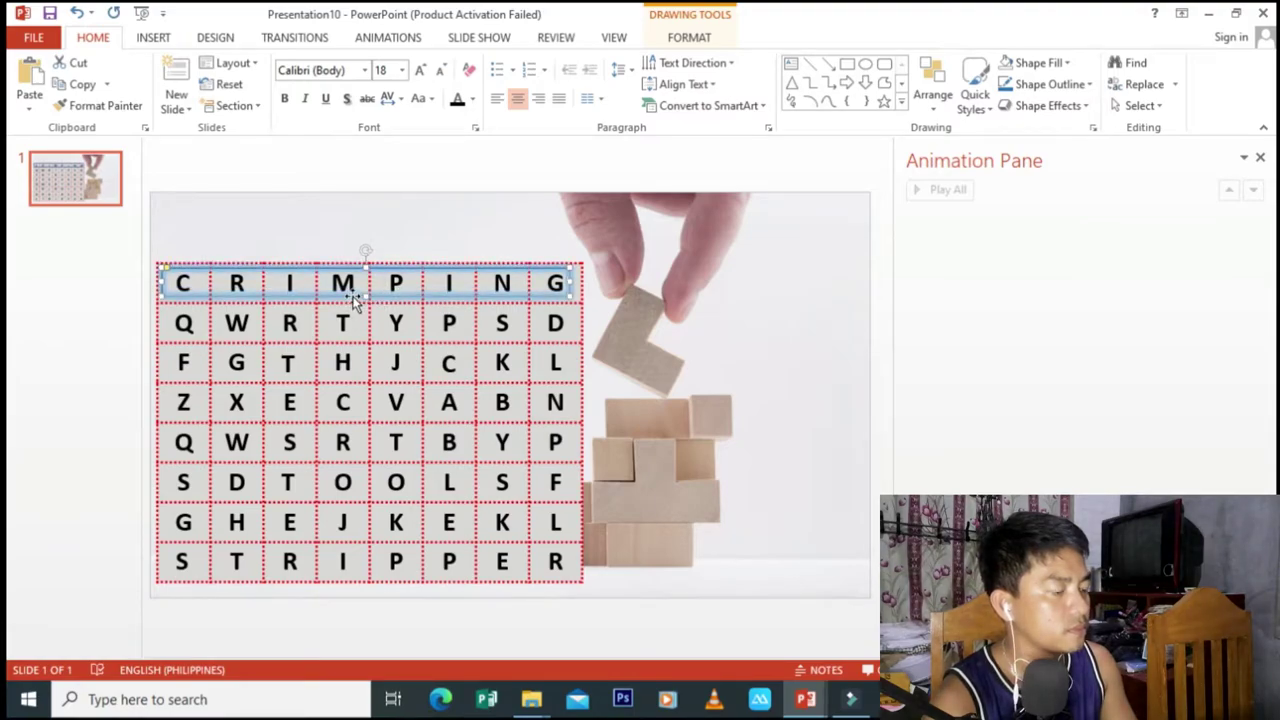
{"action": "left_click", "coordinate": [467, 220]}
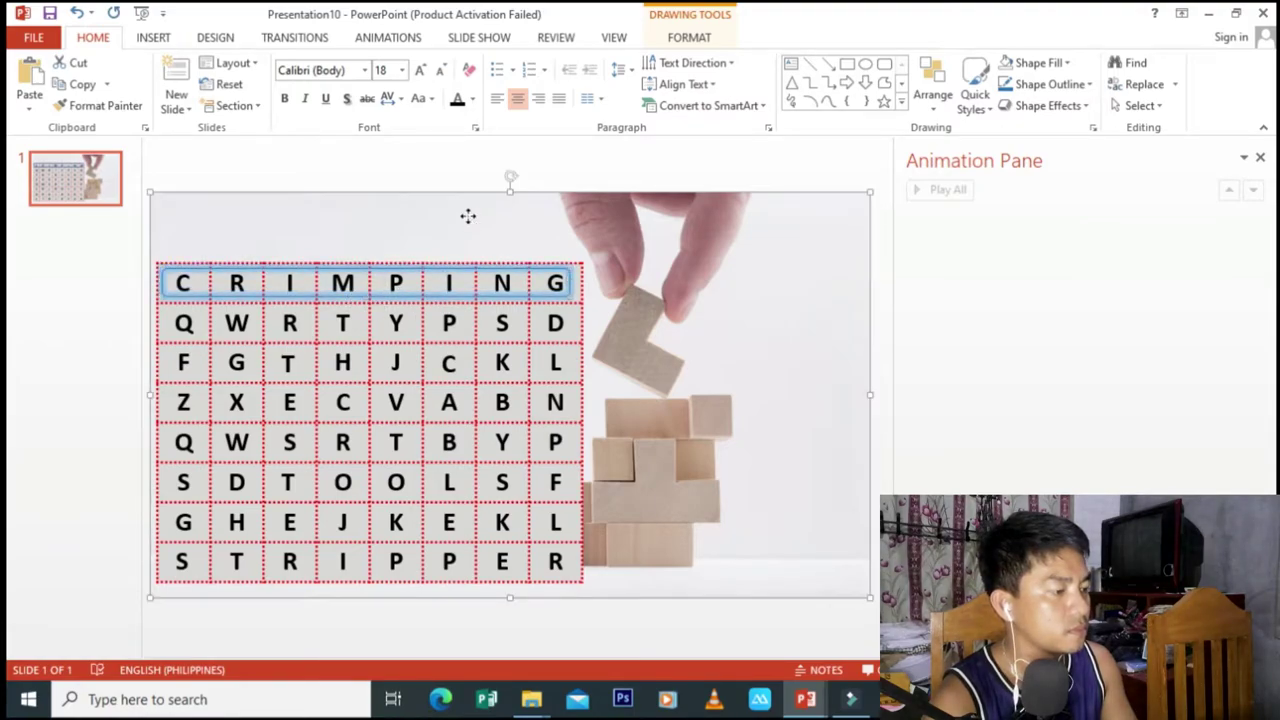
{"action": "left_click", "coordinate": [462, 290]}
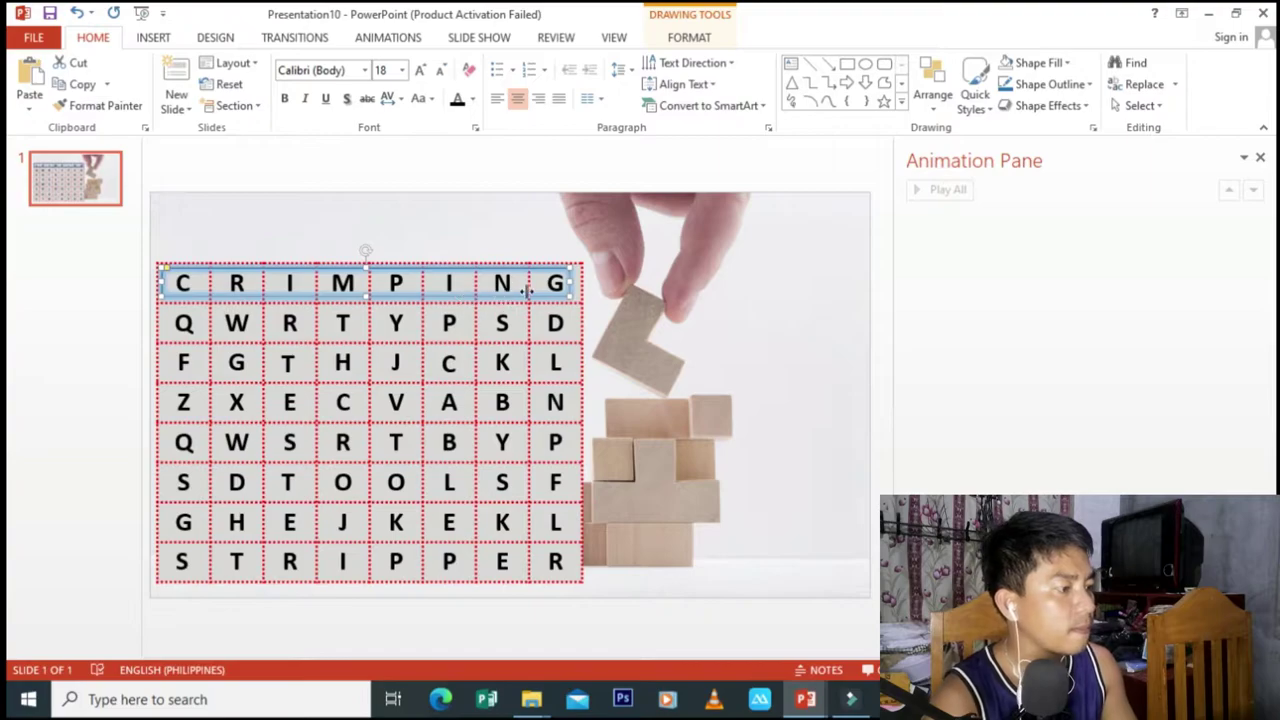
{"action": "left_click", "coordinate": [340, 229]}
{"action": "left_click", "coordinate": [184, 283]}
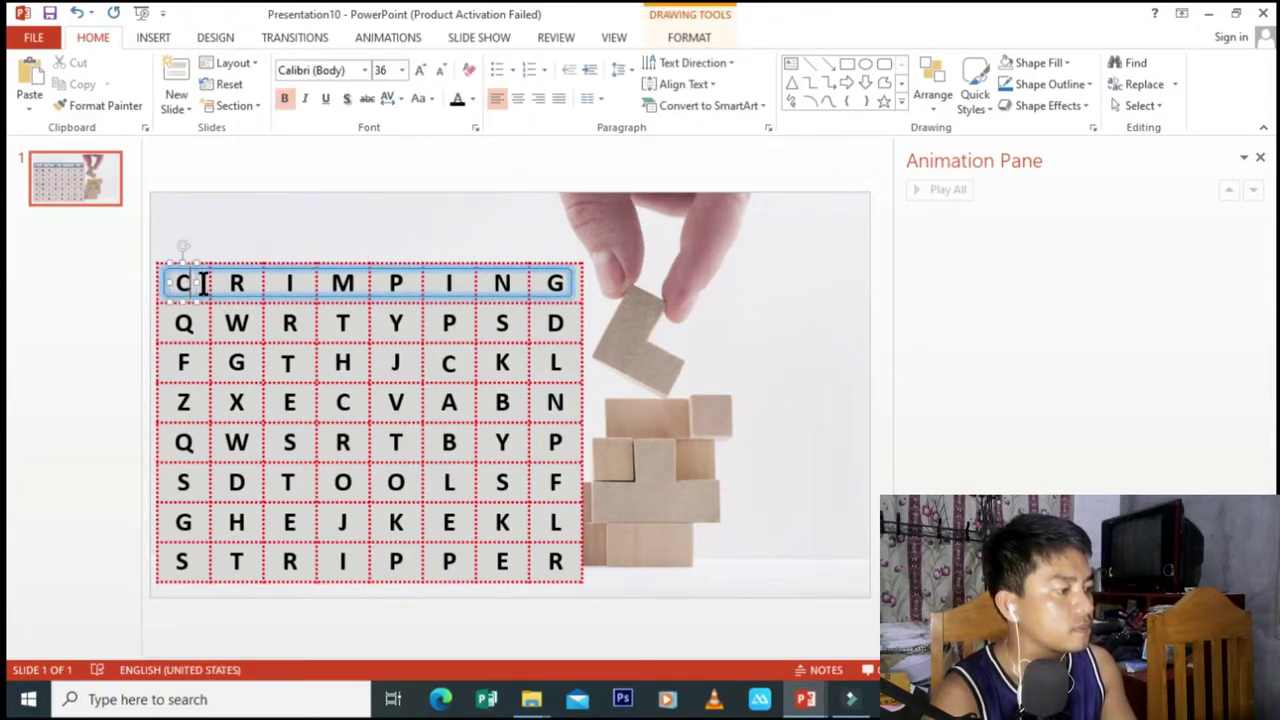
{"action": "double_click", "coordinate": [196, 284]}
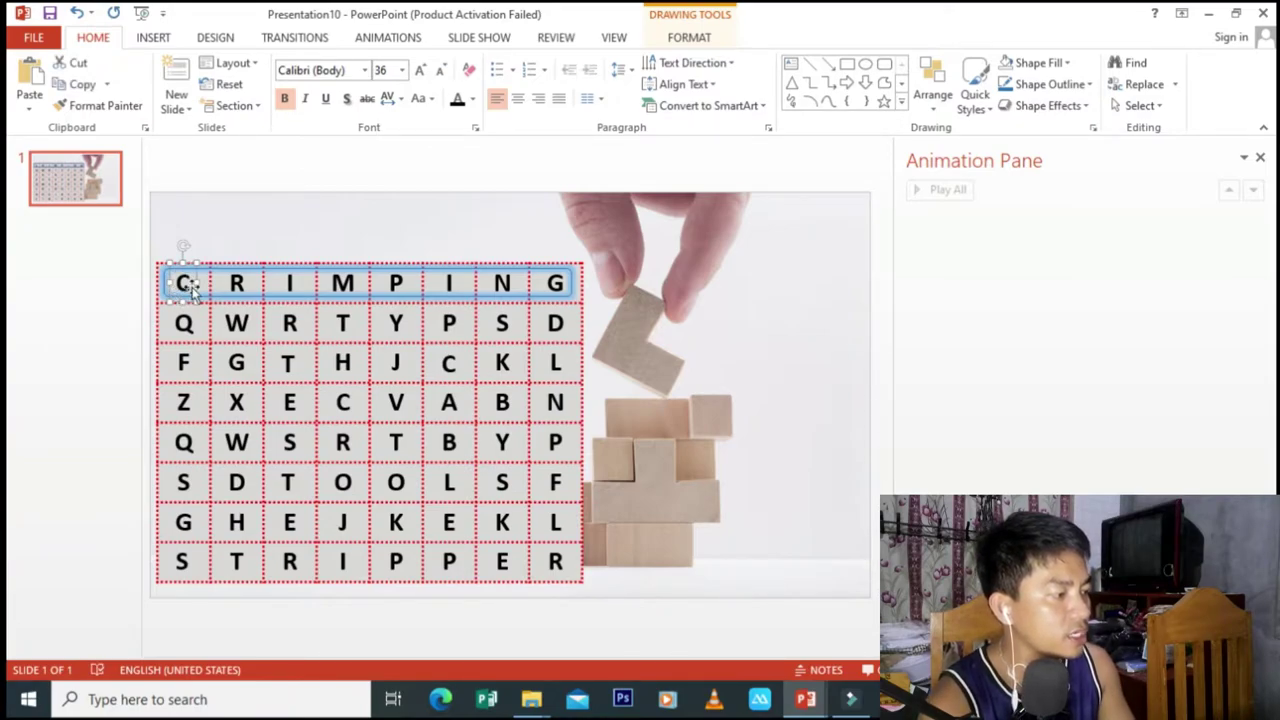
{"action": "left_click", "coordinate": [229, 277]}
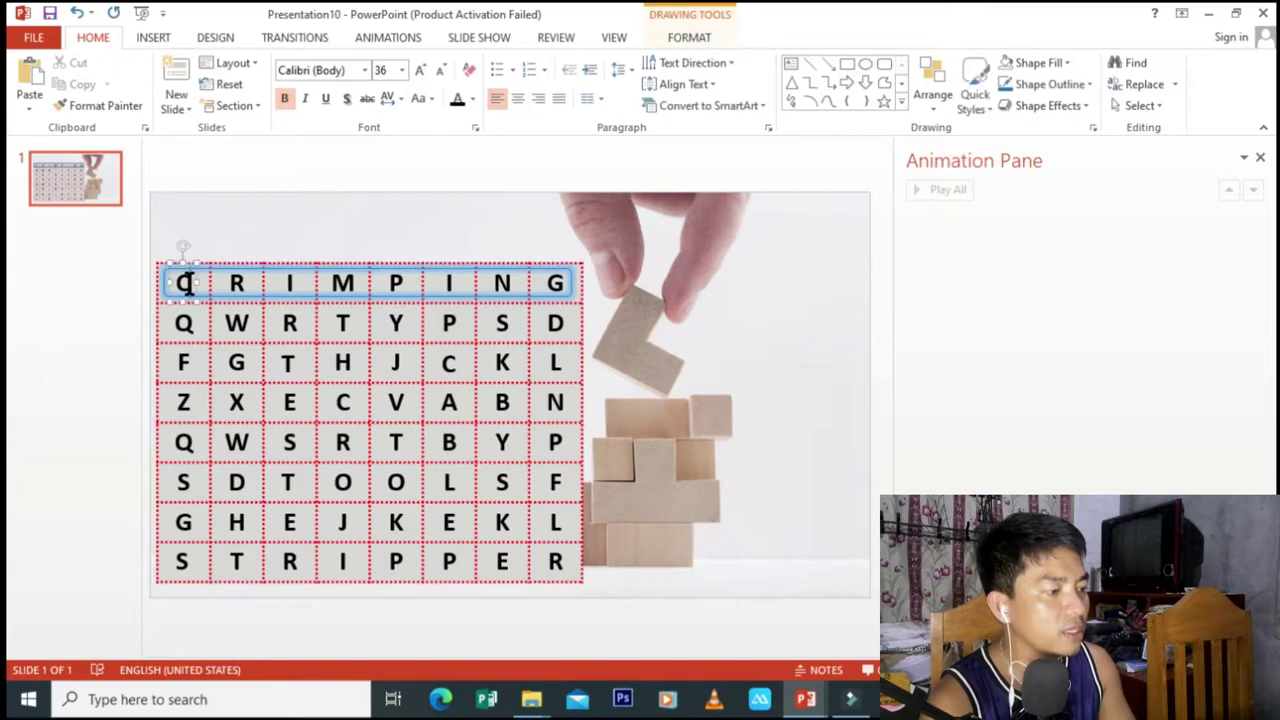
{"action": "left_click", "coordinate": [236, 270]}
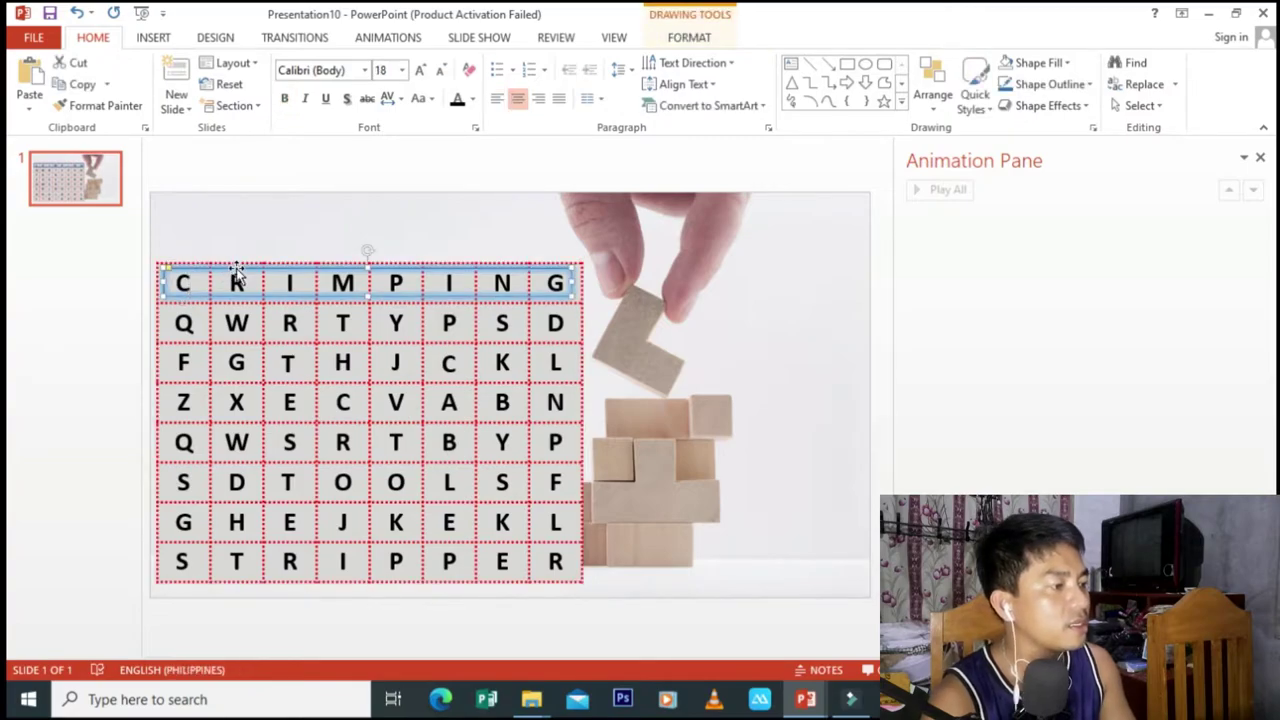
Step: Give the CRIMPING row highlight a From Left Wipe entrance triggered by clicking the C text box
{"action": "left_click", "coordinate": [386, 38]}
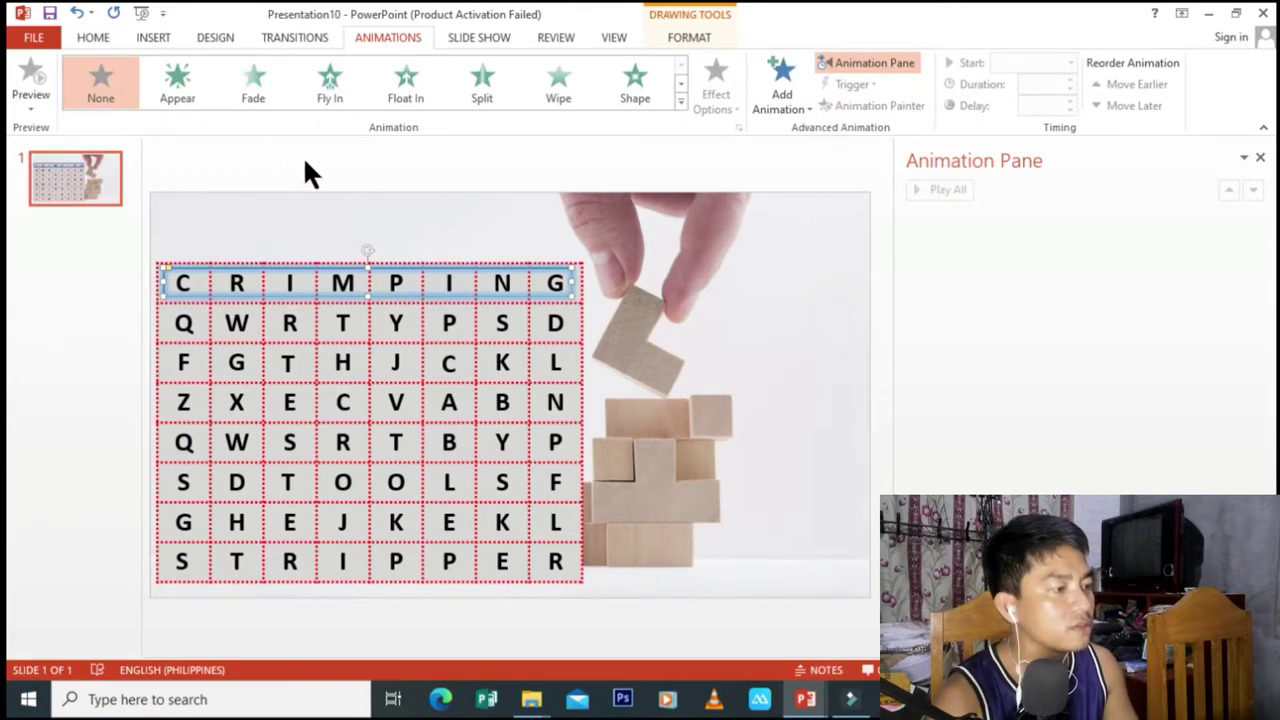
{"action": "left_click", "coordinate": [561, 90]}
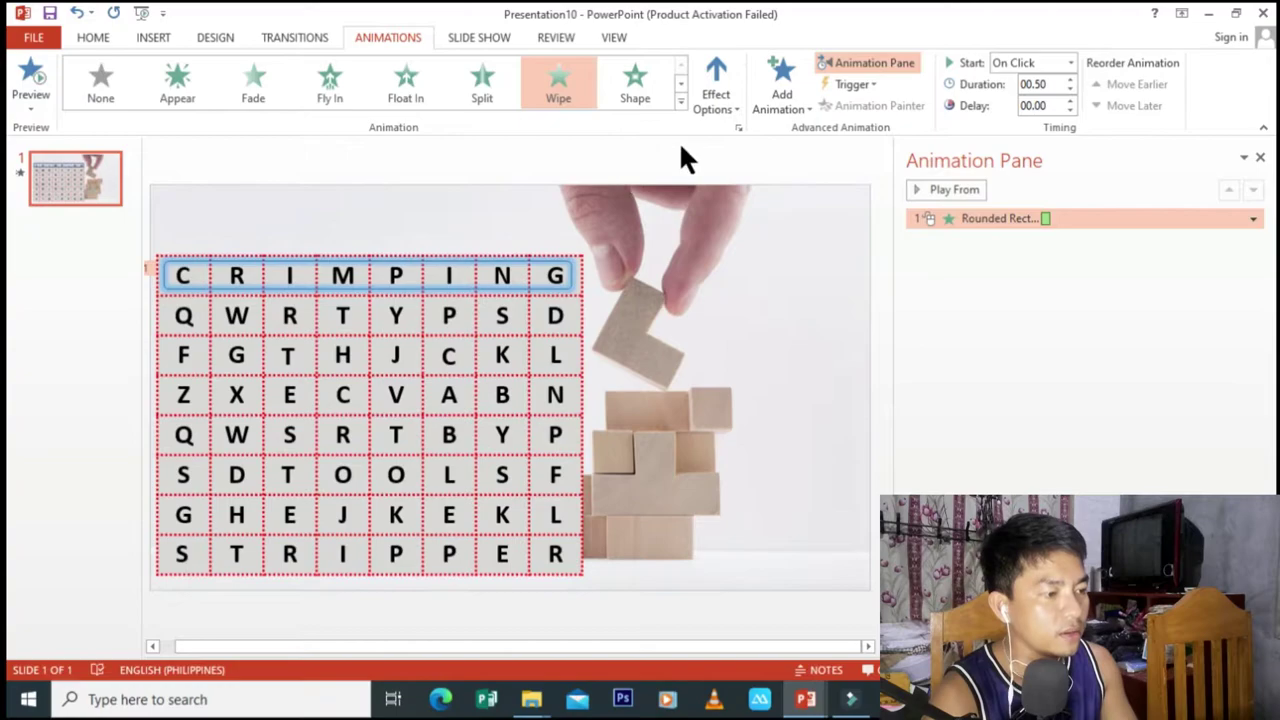
{"action": "left_click", "coordinate": [727, 112]}
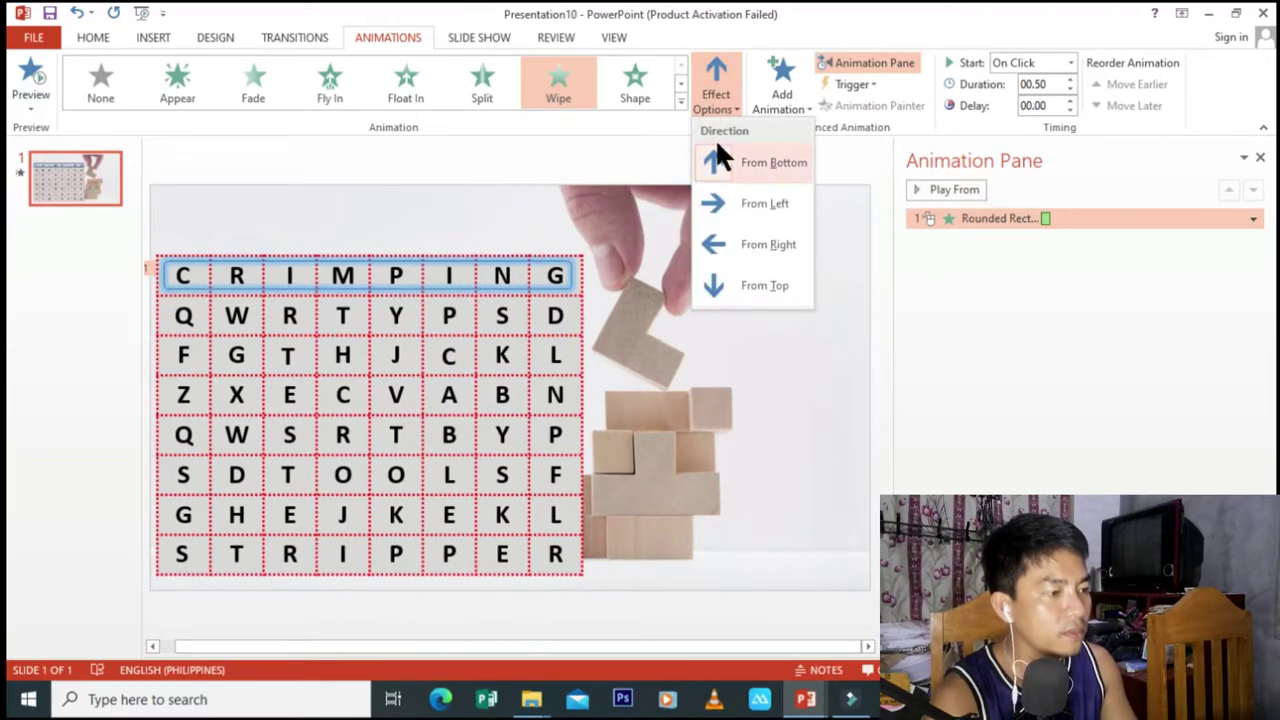
{"action": "left_click", "coordinate": [745, 203]}
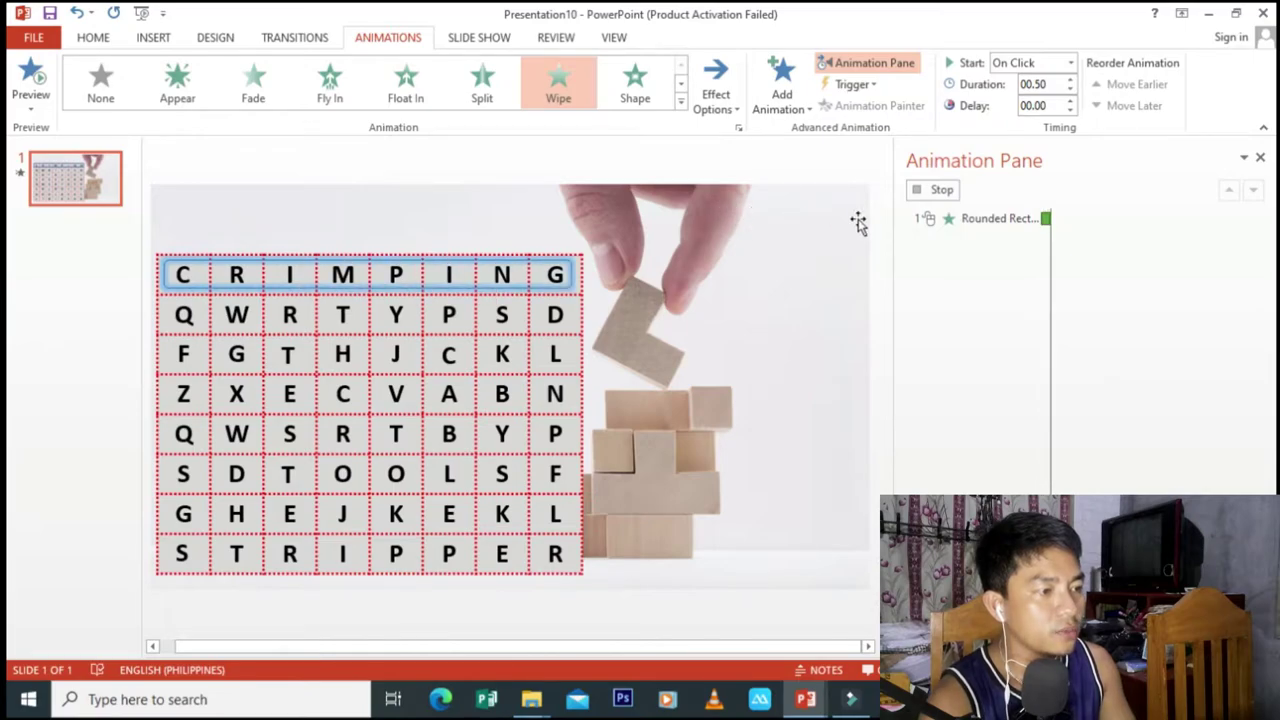
{"action": "left_click", "coordinate": [870, 86]}
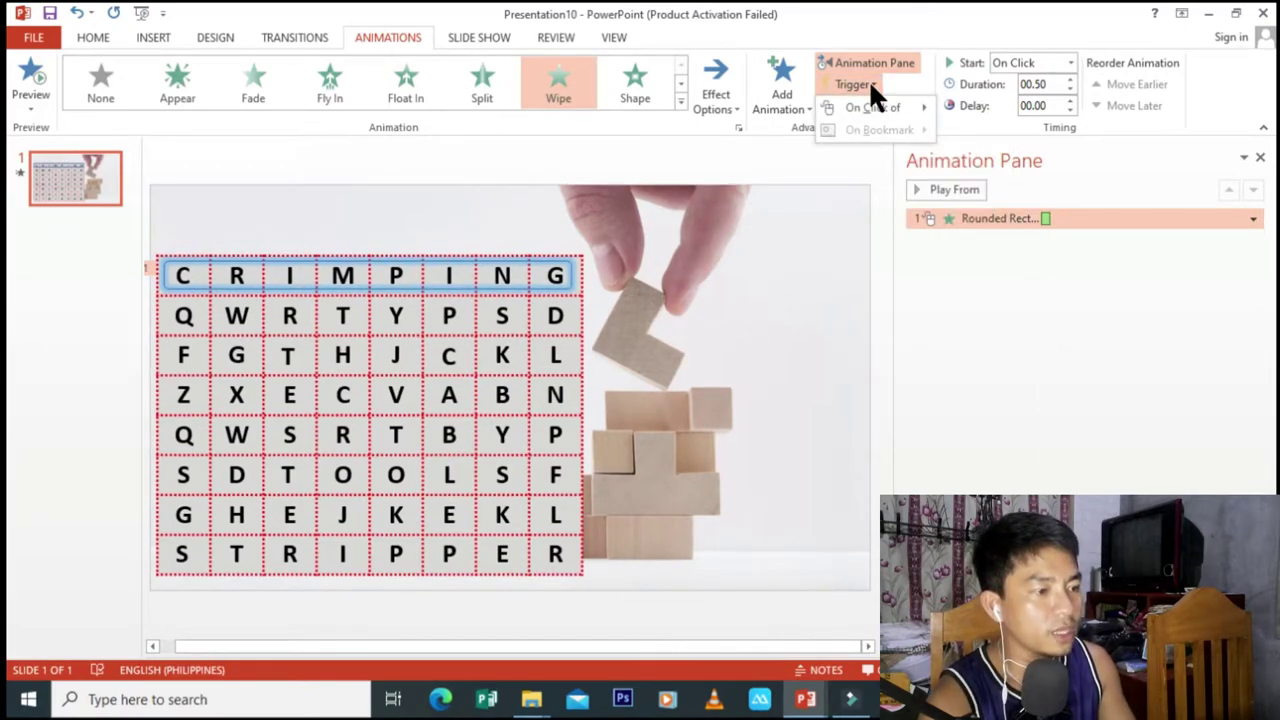
{"action": "mouse_move", "coordinate": [872, 107]}
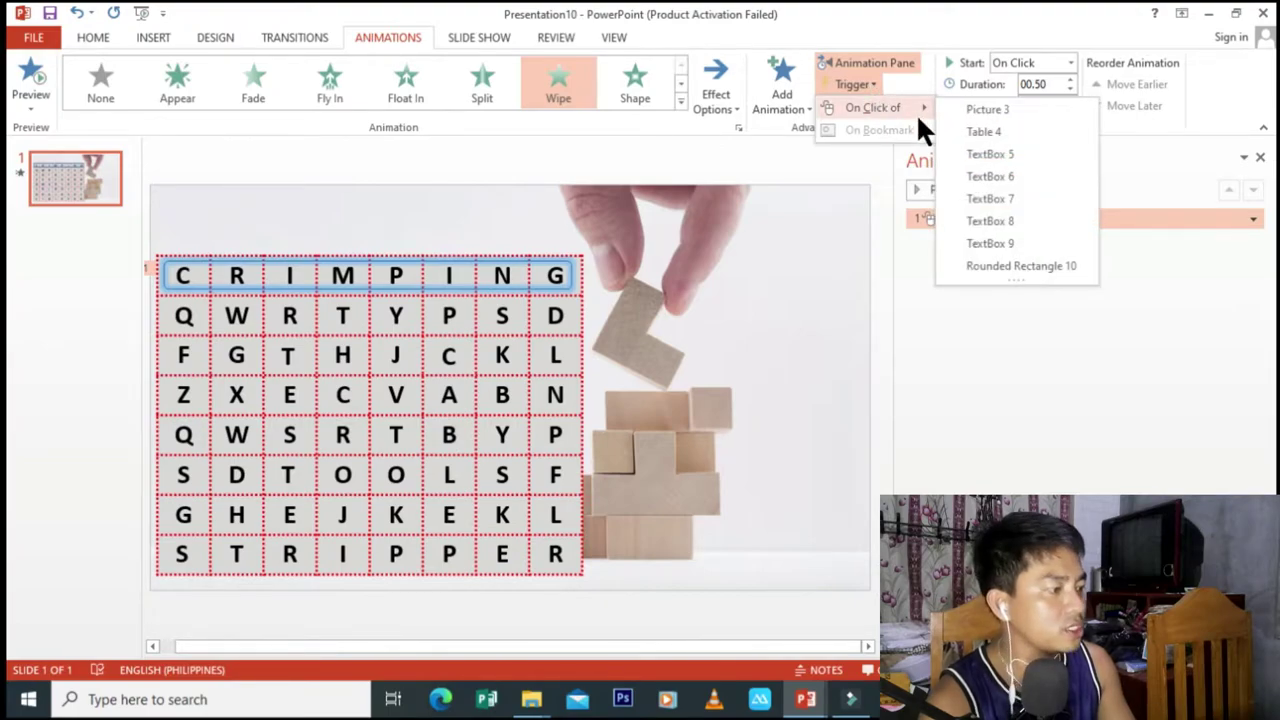
{"action": "left_click", "coordinate": [975, 160]}
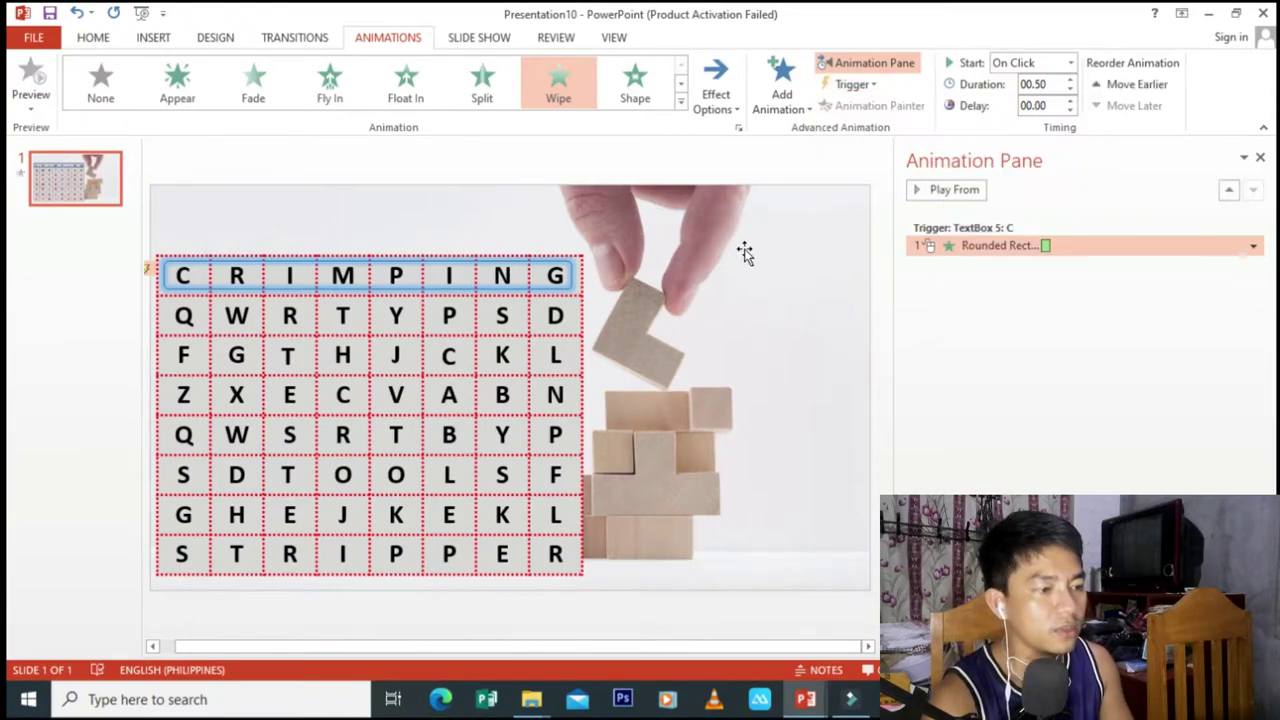
Step: Raise the highlight wipe's duration to 02.00 seconds
{"action": "left_click", "coordinate": [987, 269]}
{"action": "left_click", "coordinate": [982, 246]}
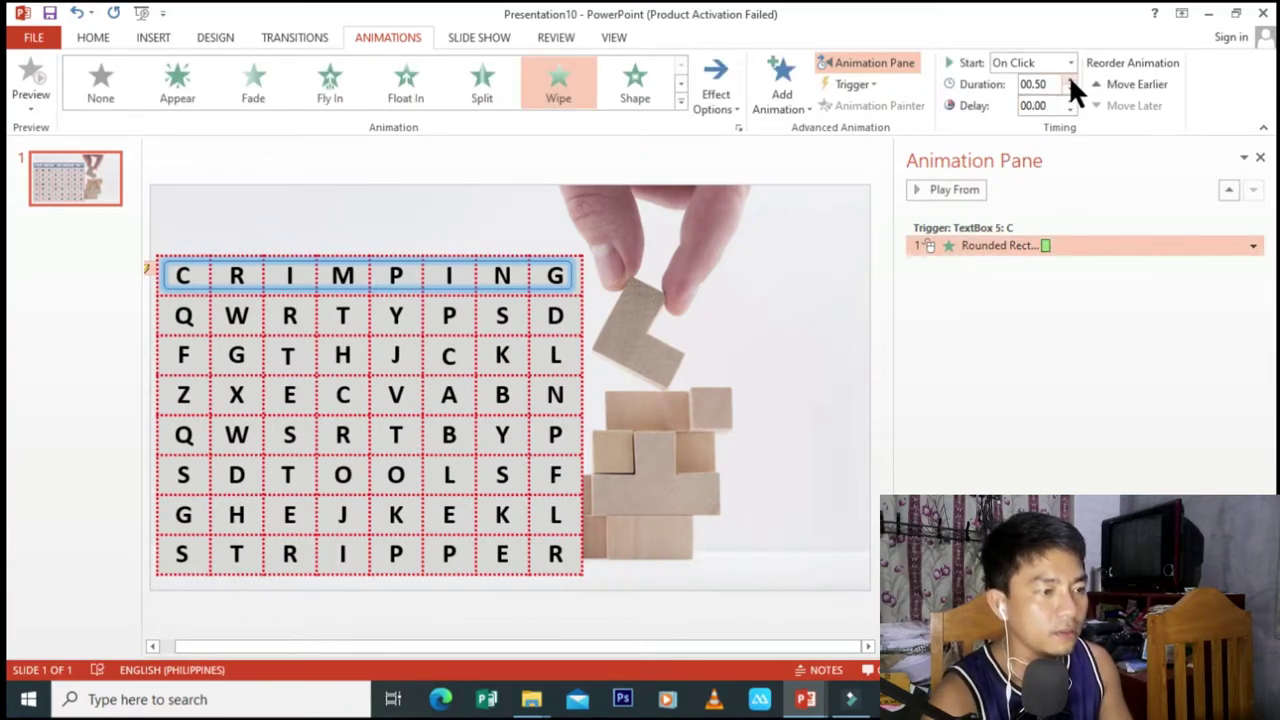
{"action": "left_click", "coordinate": [1070, 79]}
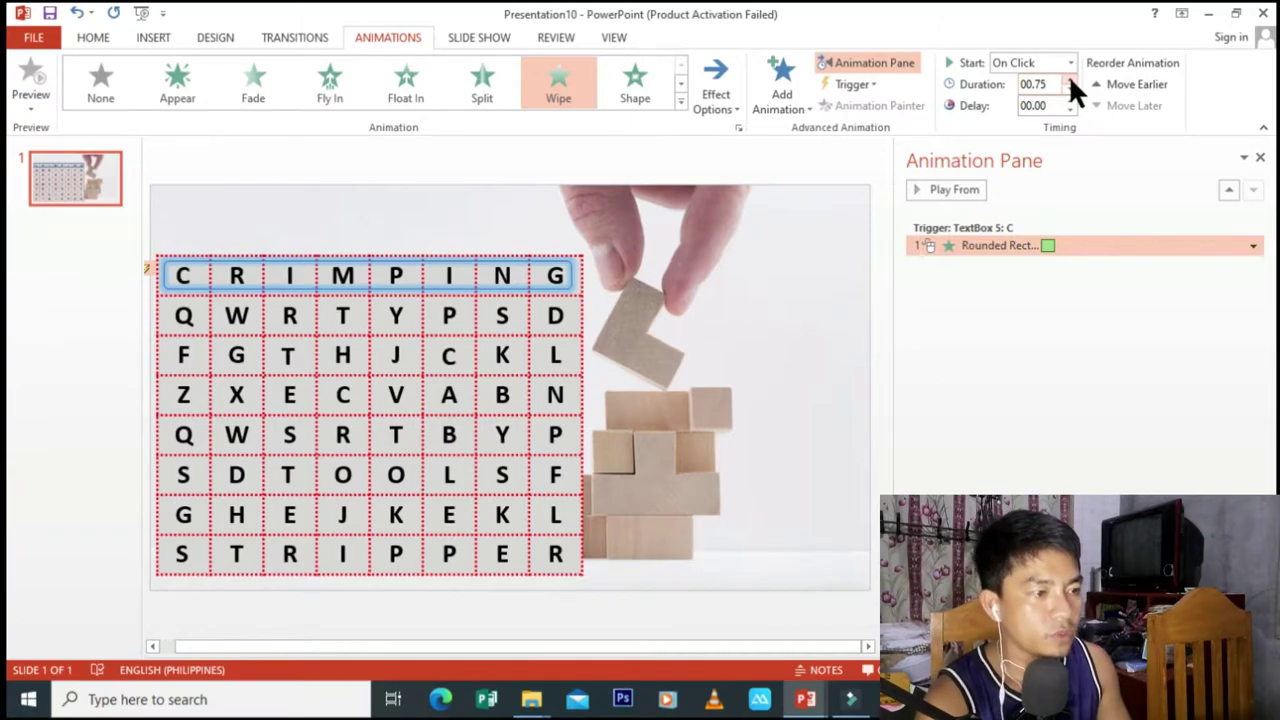
{"action": "left_click", "coordinate": [1070, 79]}
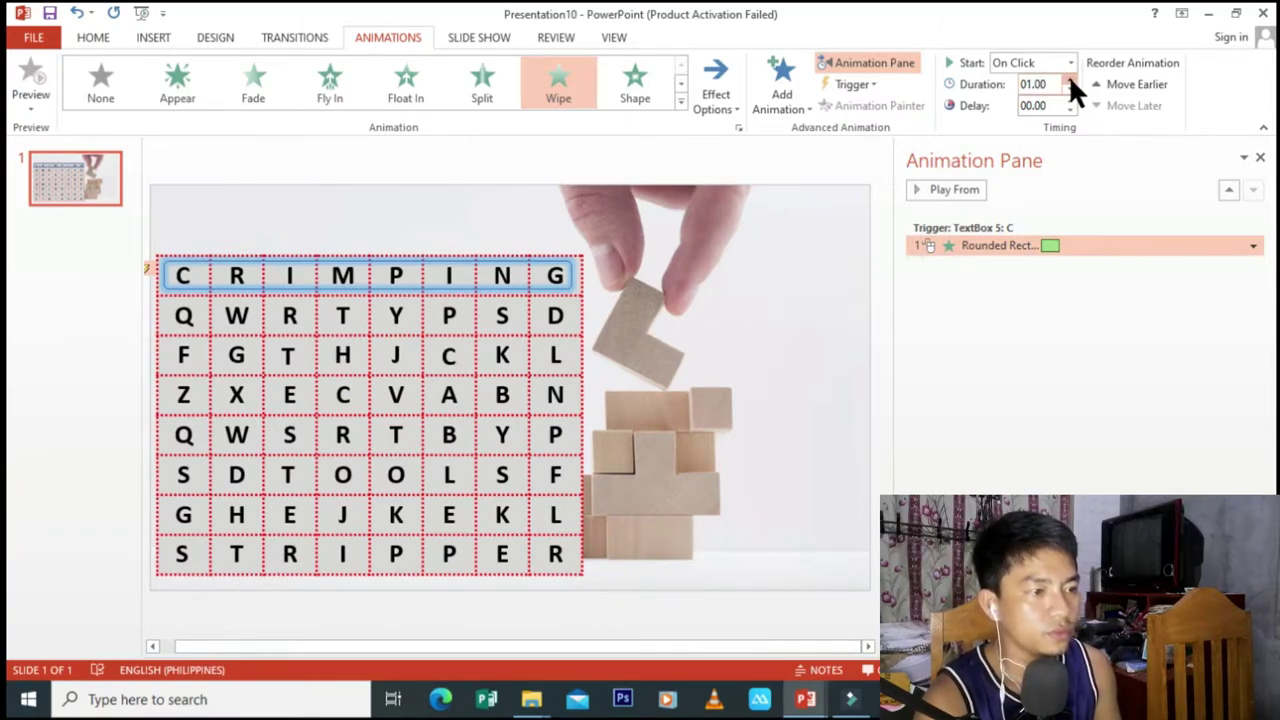
{"action": "left_click", "coordinate": [1070, 79]}
{"action": "left_click", "coordinate": [1070, 79]}
{"action": "left_click", "coordinate": [1070, 79]}
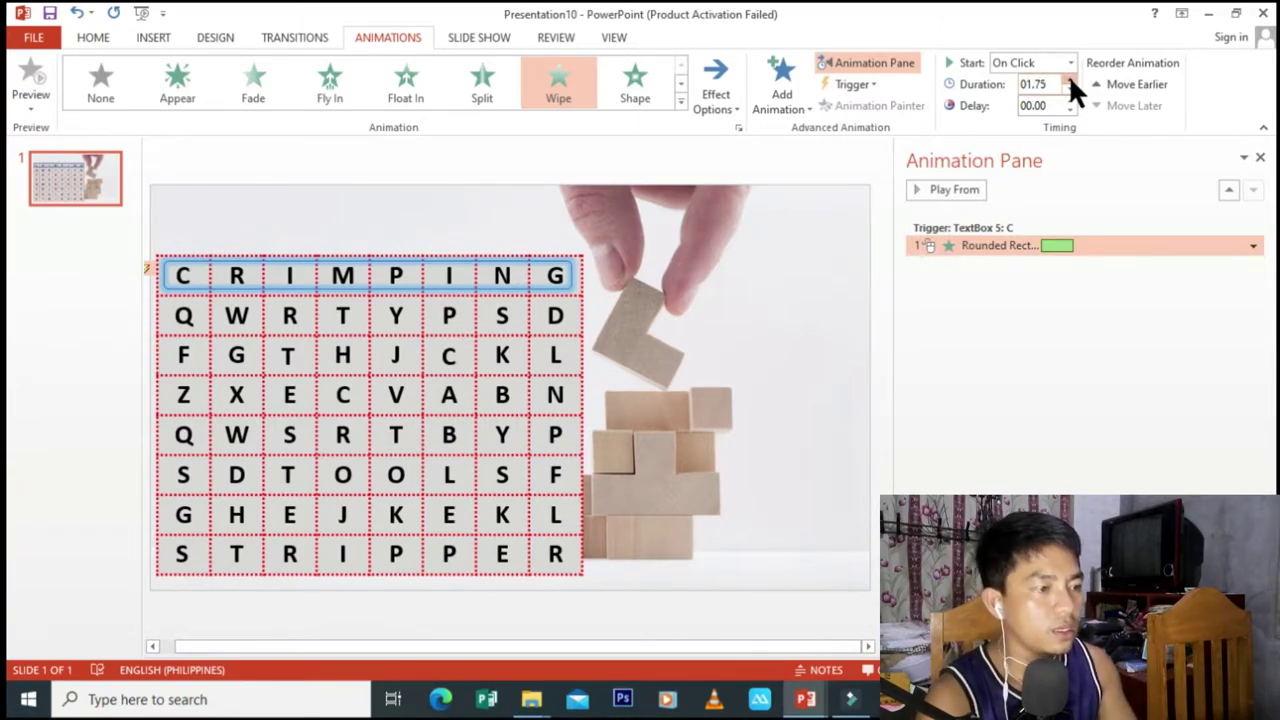
{"action": "left_click", "coordinate": [1070, 79]}
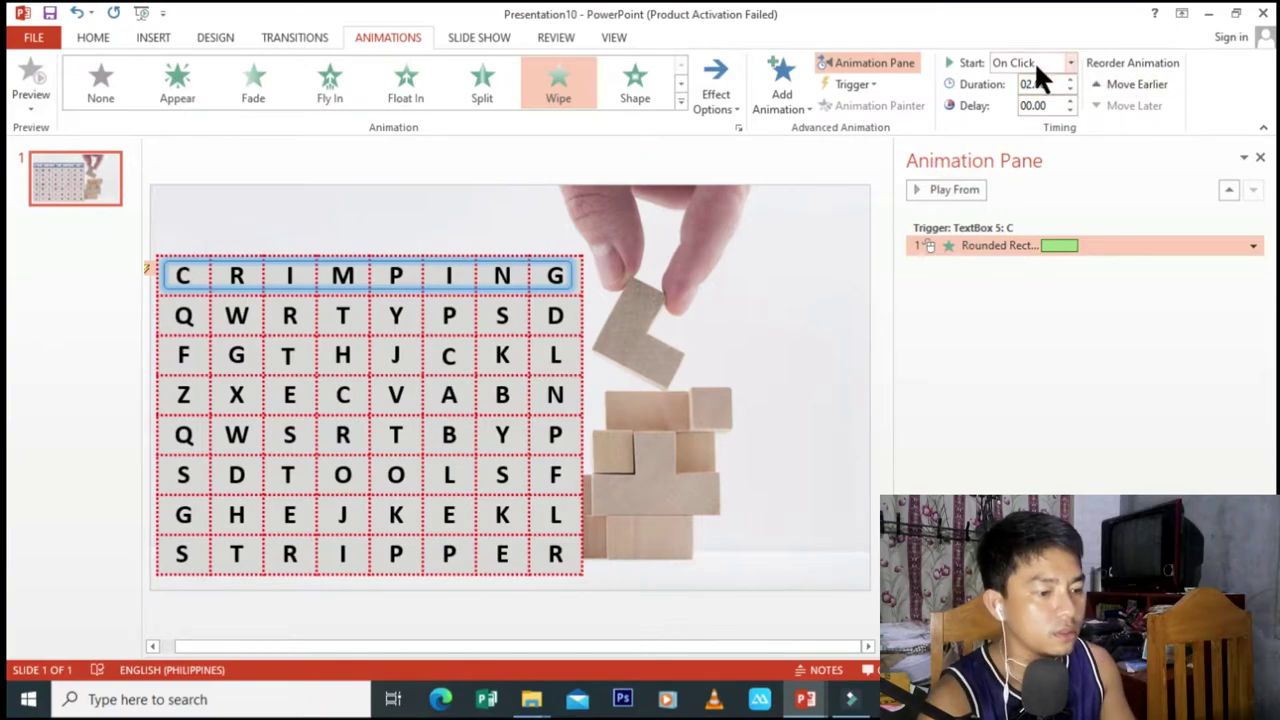
{"action": "left_click", "coordinate": [1012, 379]}
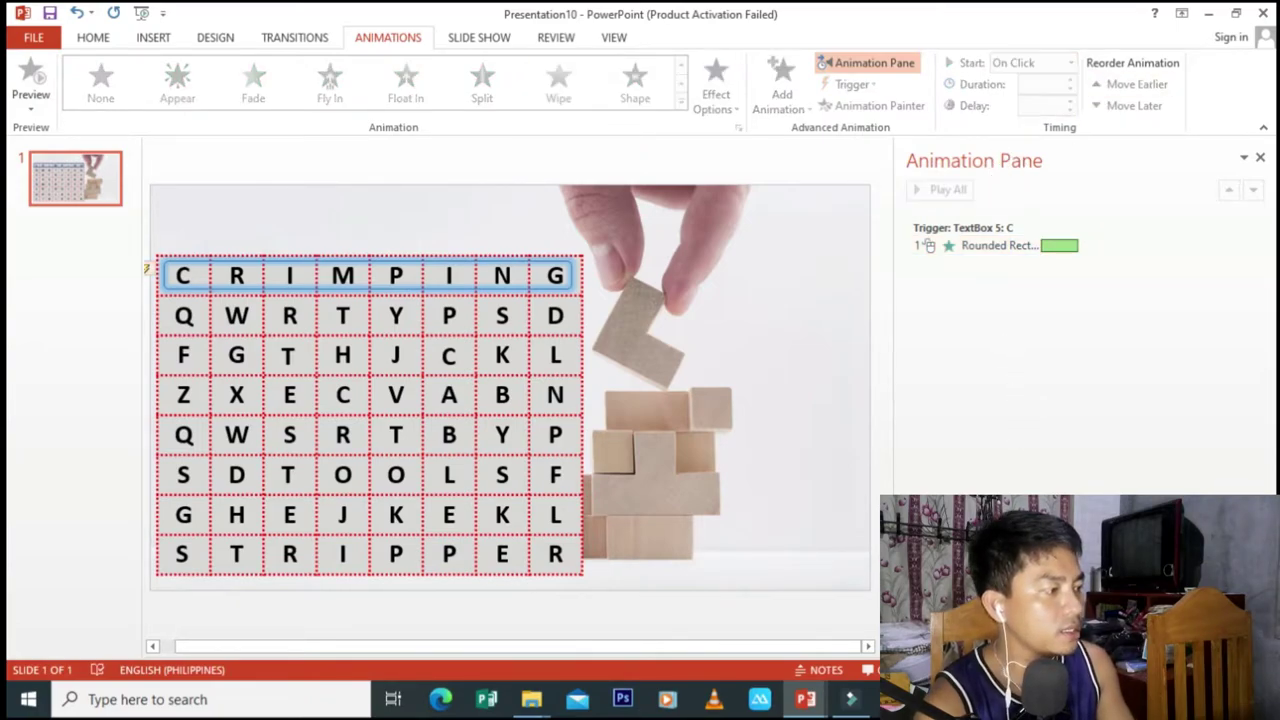
{"action": "key", "text": "F5"}
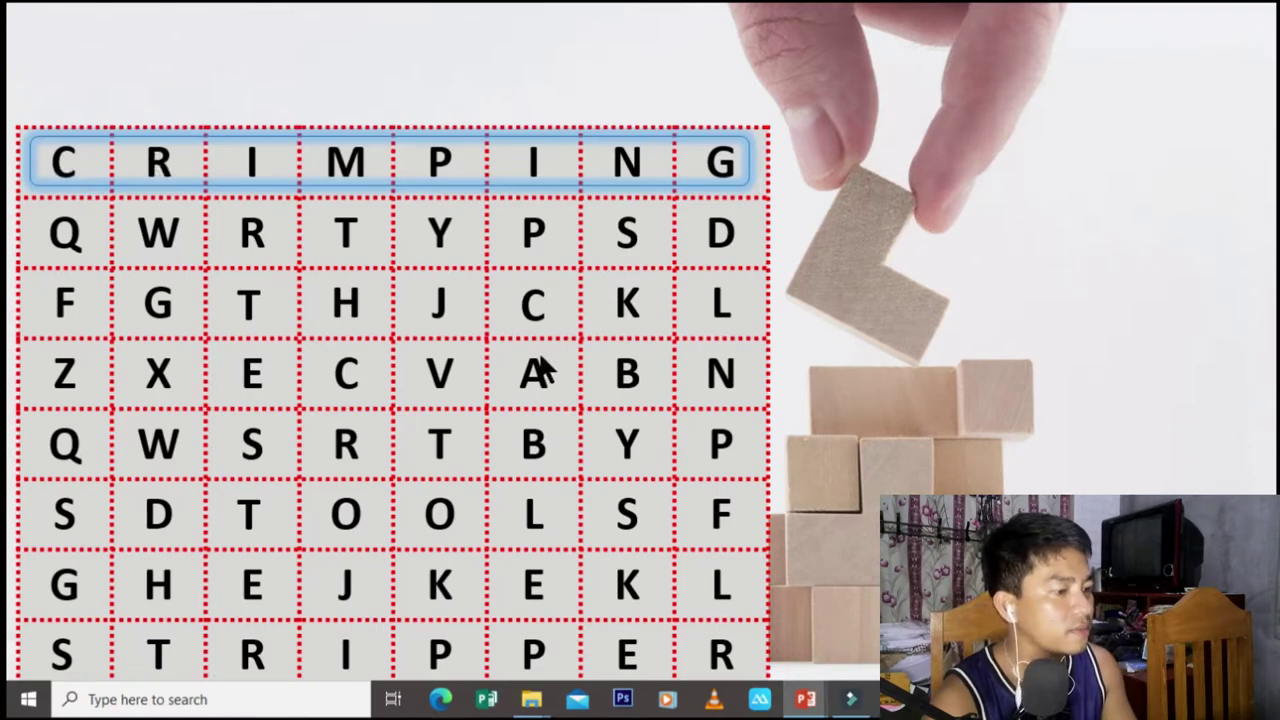
{"action": "key", "text": "Escape"}
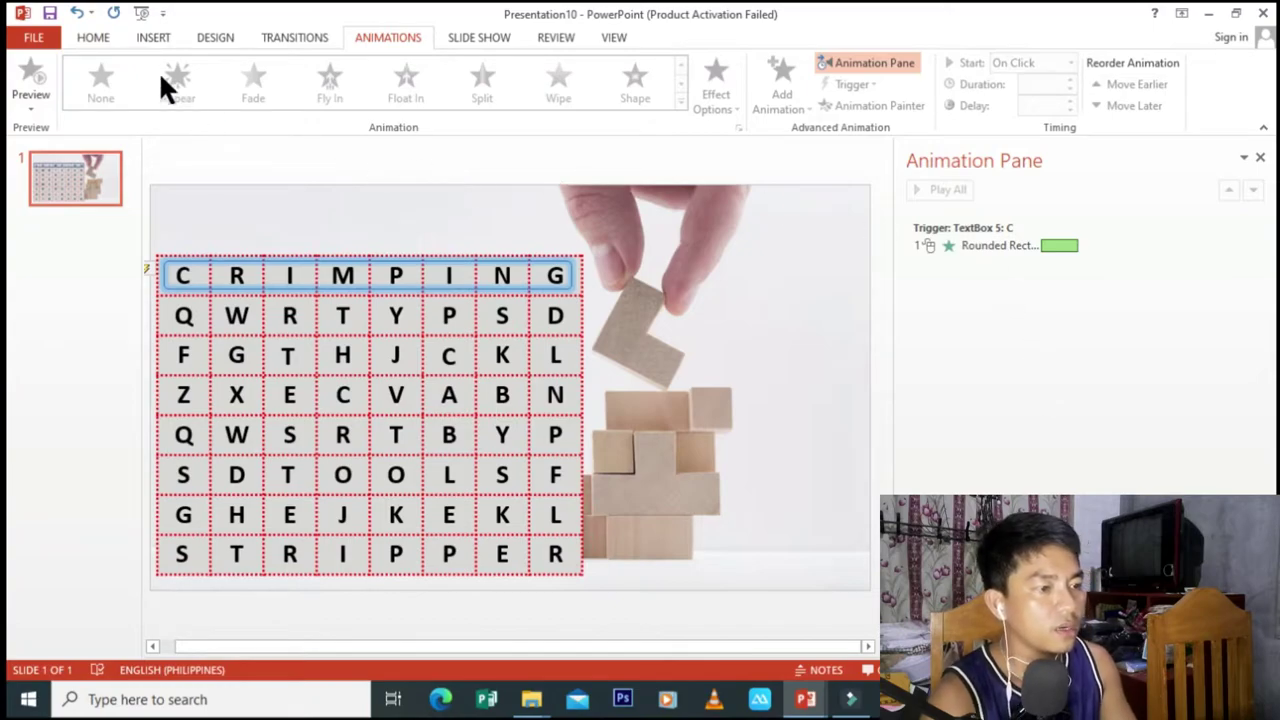
Step: Insert the 'Correct Answer Sound Effect NO COPYRIGHT' audio file onto the slide
{"action": "left_click", "coordinate": [160, 29]}
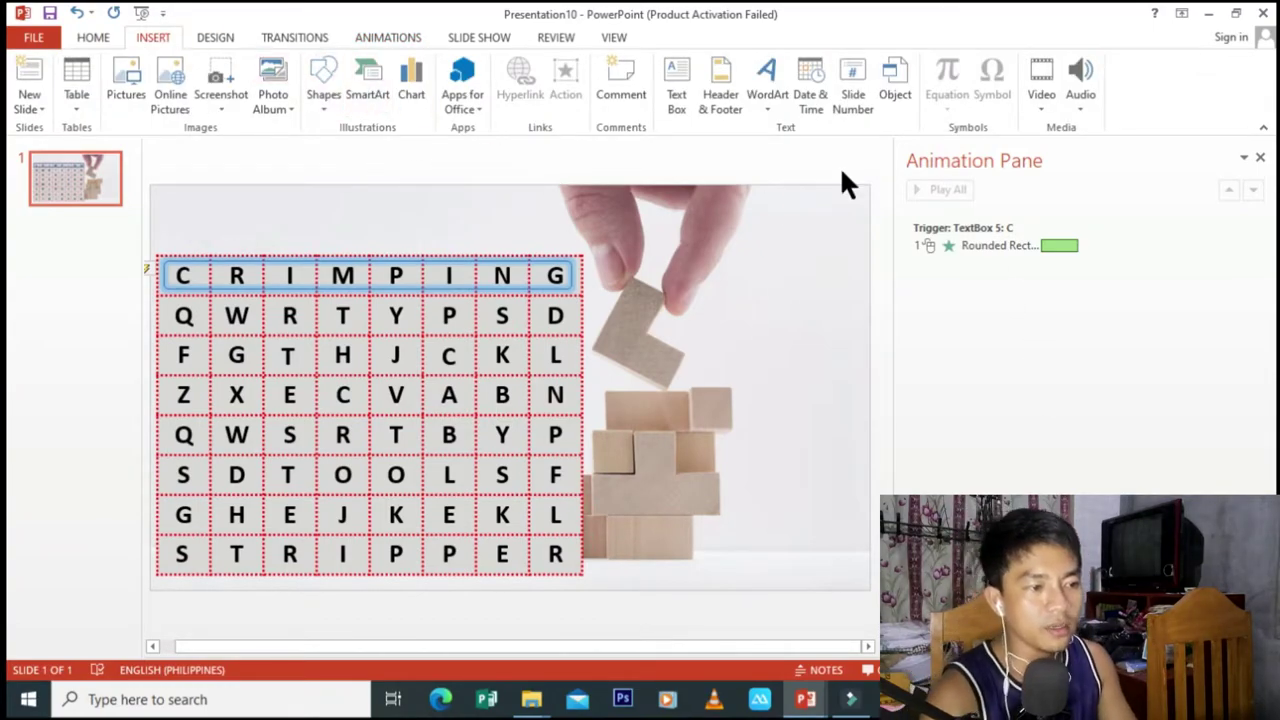
{"action": "left_click", "coordinate": [1077, 106]}
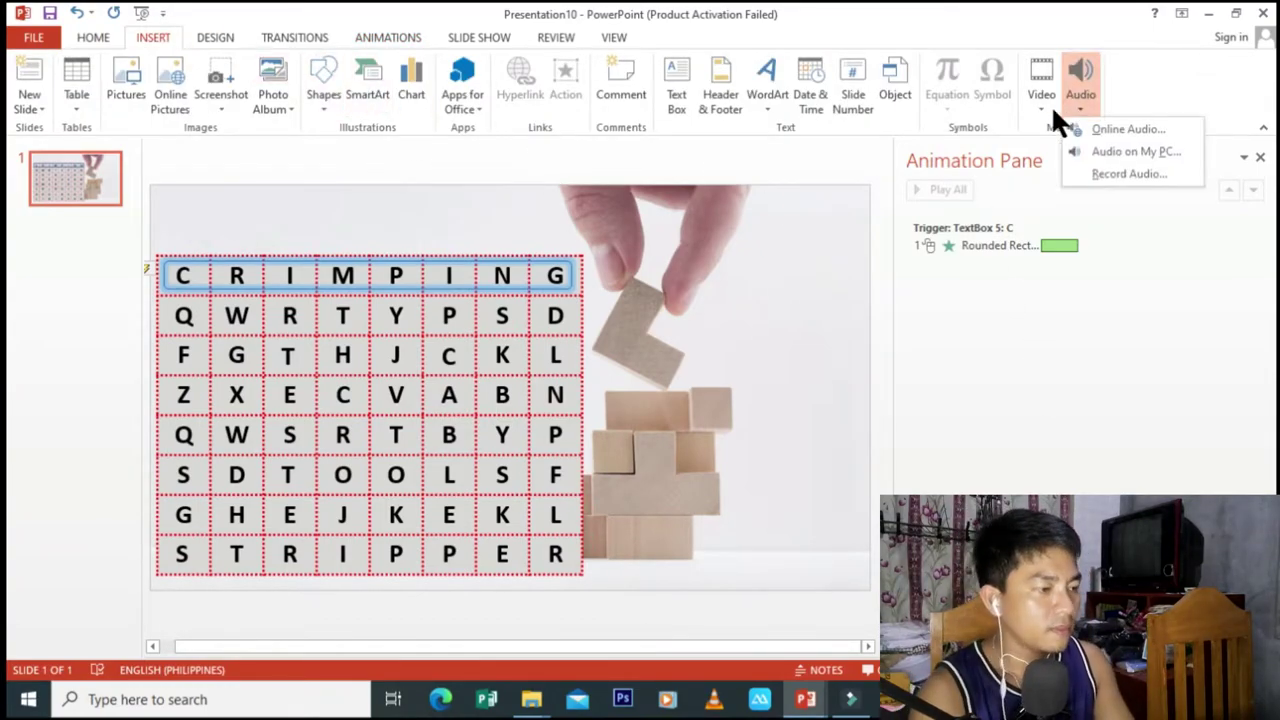
{"action": "left_click", "coordinate": [1102, 138]}
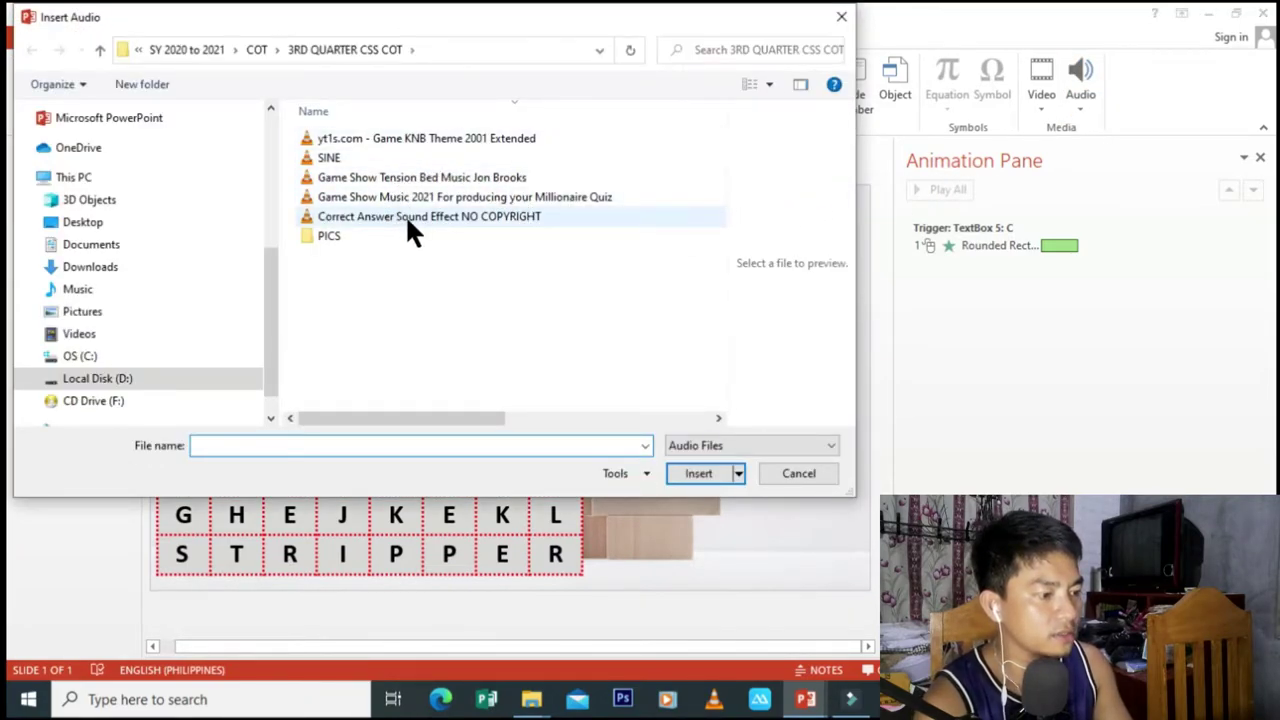
{"action": "left_click", "coordinate": [405, 216]}
{"action": "left_click", "coordinate": [699, 474]}
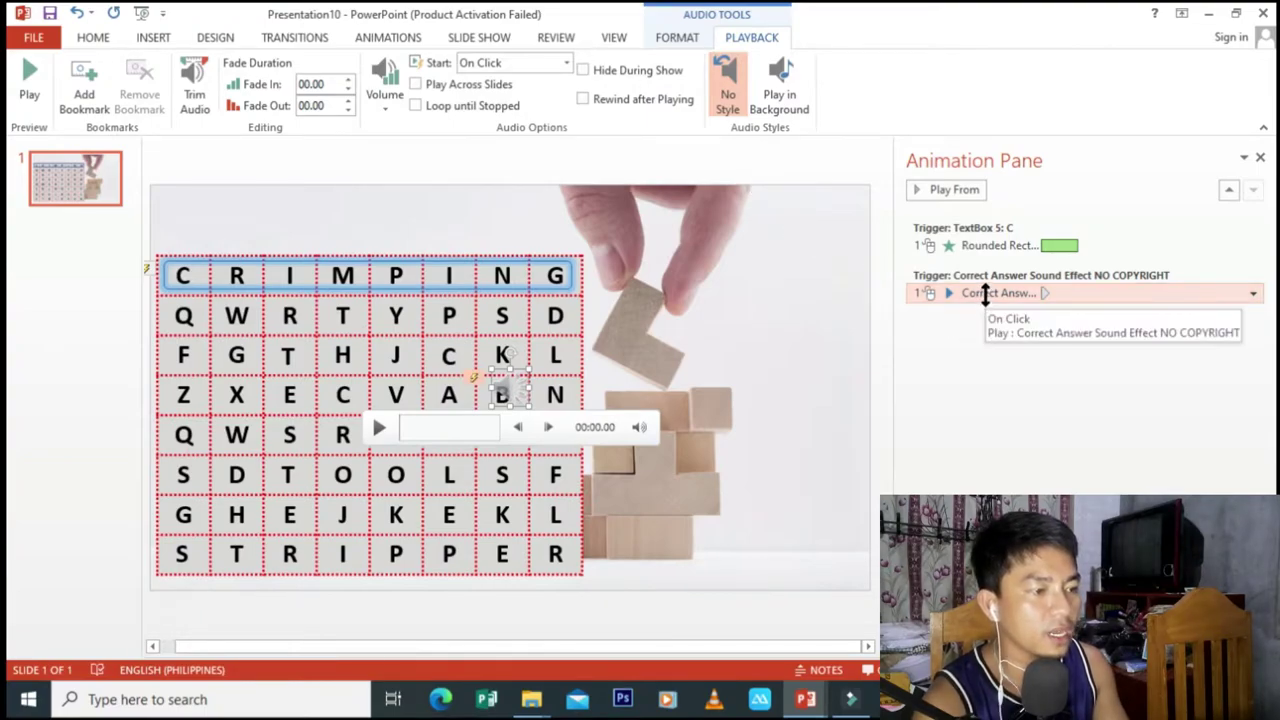
Step: Place the sound under the C trigger, start it automatically, and move its icon beside the blocks
{"action": "left_click_drag", "start_coordinate": [983, 289], "coordinate": [994, 262]}
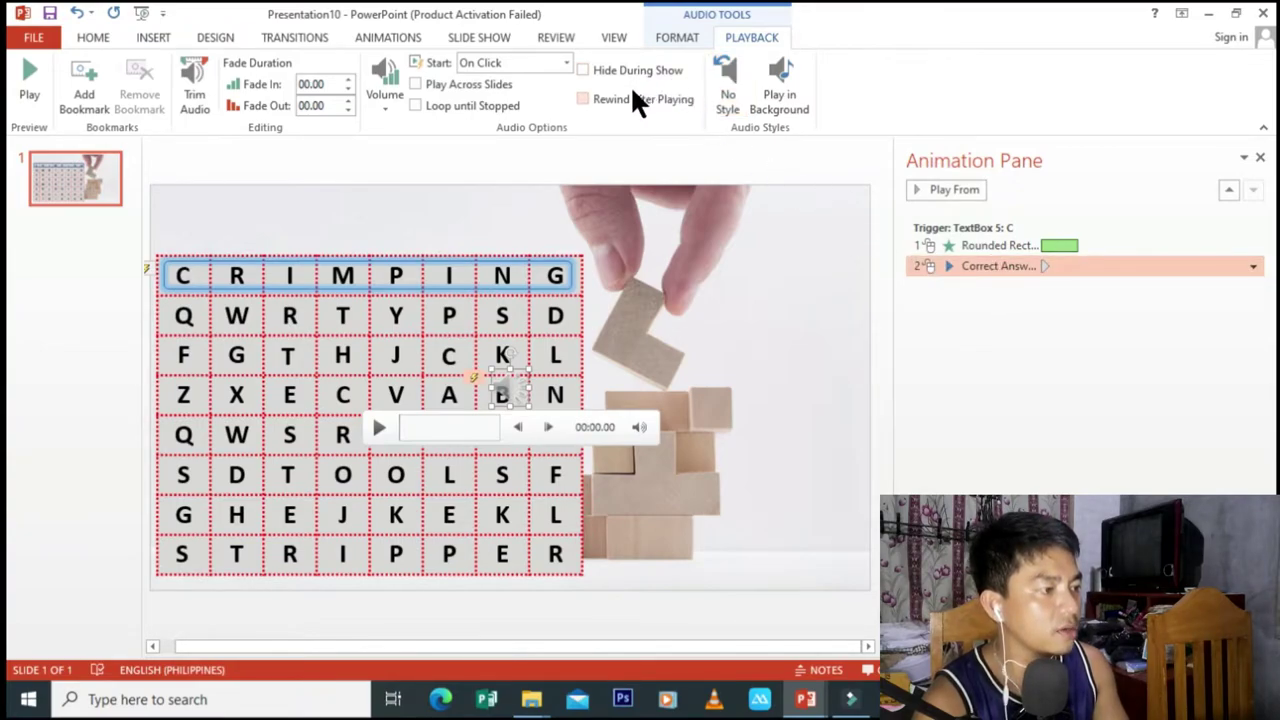
{"action": "left_click", "coordinate": [566, 62]}
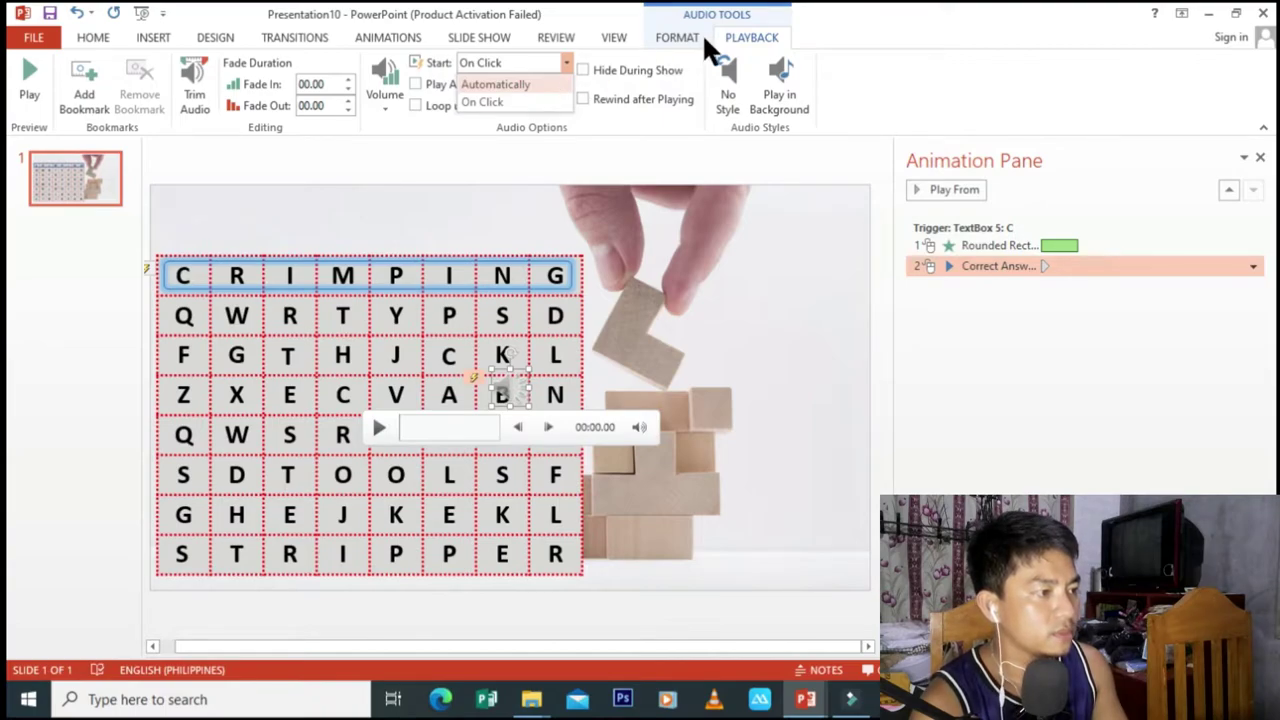
{"action": "left_click", "coordinate": [818, 52]}
{"action": "left_click", "coordinate": [564, 62]}
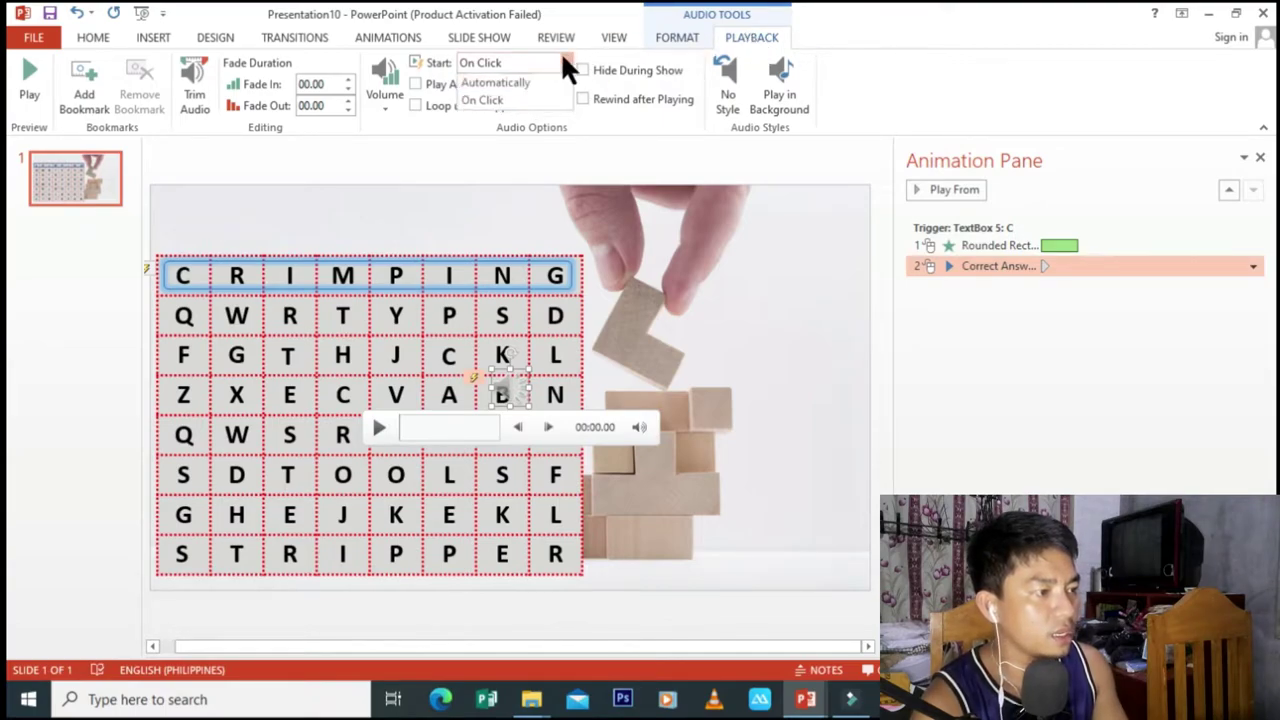
{"action": "left_click", "coordinate": [508, 80]}
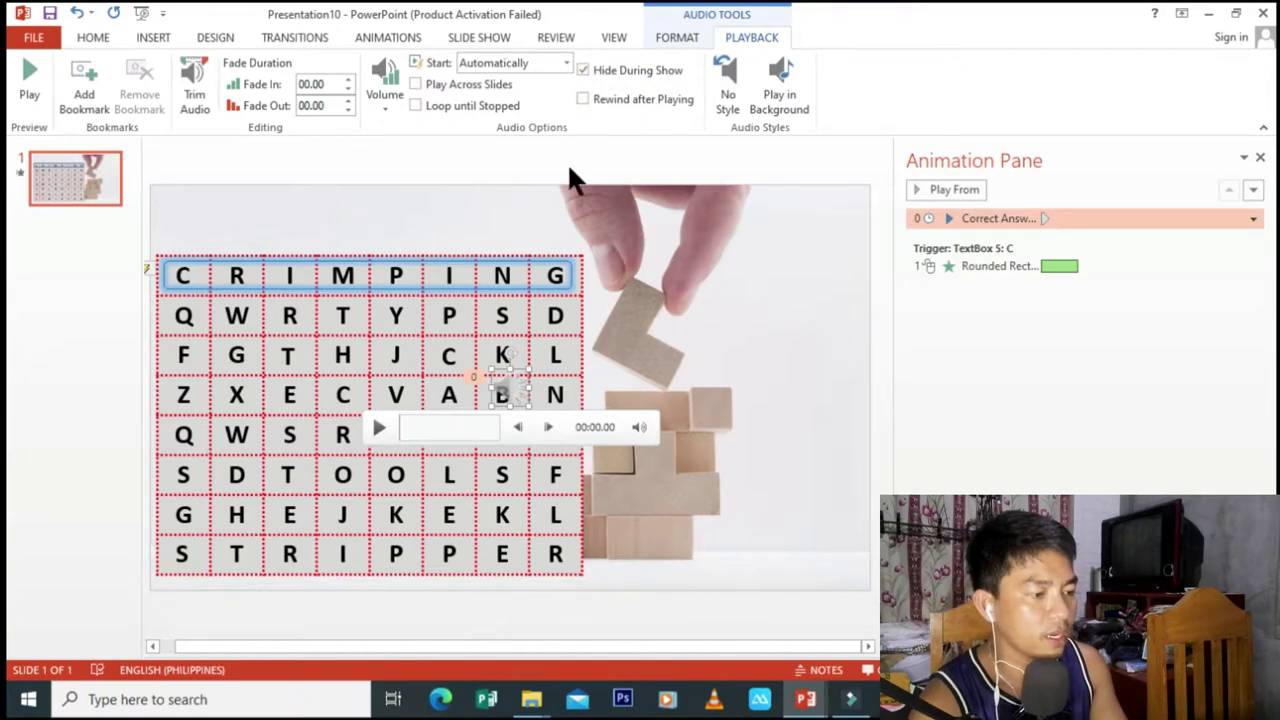
{"action": "mouse_move", "coordinate": [525, 396]}
{"action": "left_mouse_down"}
{"action": "mouse_move", "coordinate": [845, 493]}
{"action": "mouse_move", "coordinate": [852, 452]}
{"action": "mouse_move", "coordinate": [752, 498]}
{"action": "left_mouse_up"}
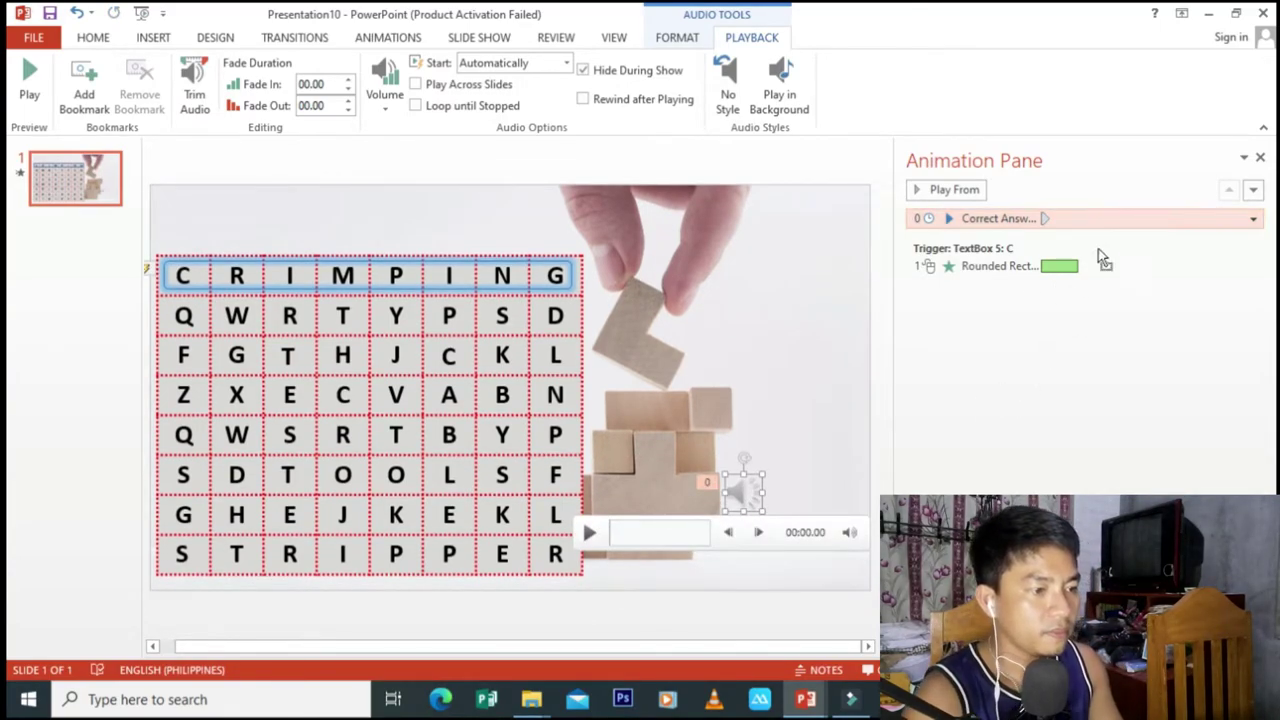
{"action": "left_click_drag", "start_coordinate": [1100, 258], "coordinate": [1094, 289]}
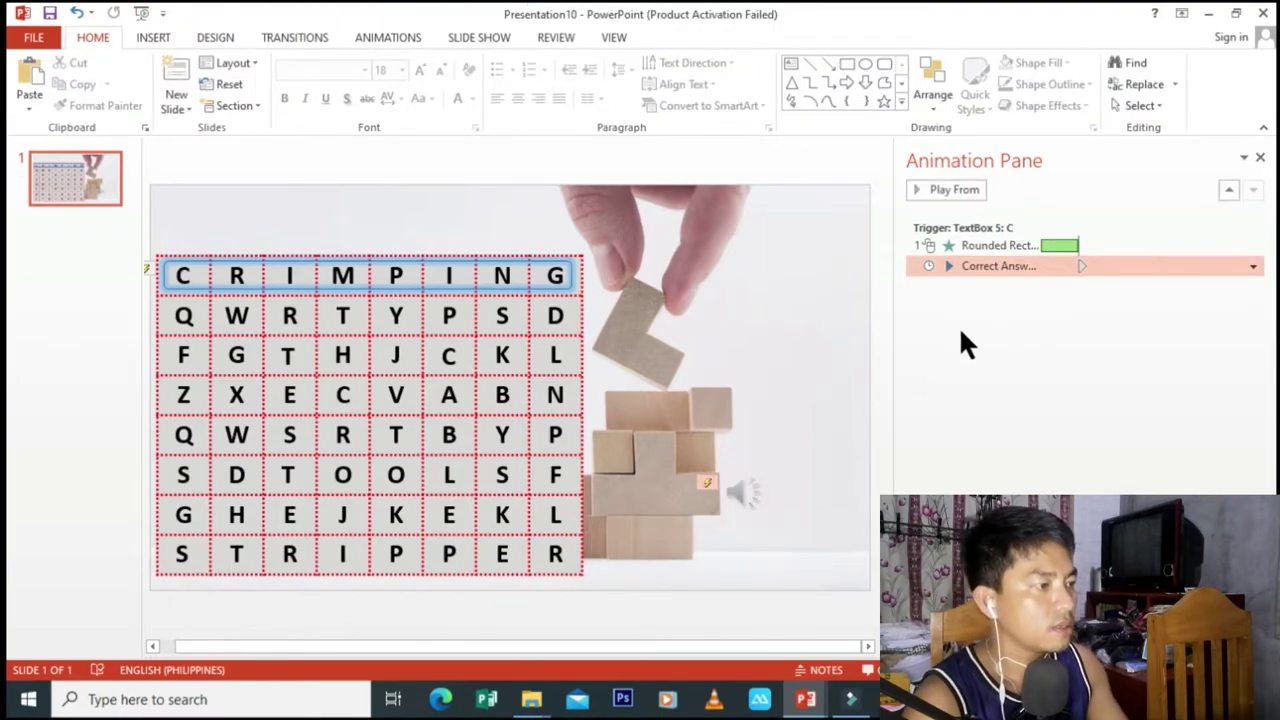
Step: Set the sound's animation to start With Previous
{"action": "left_click", "coordinate": [750, 488]}
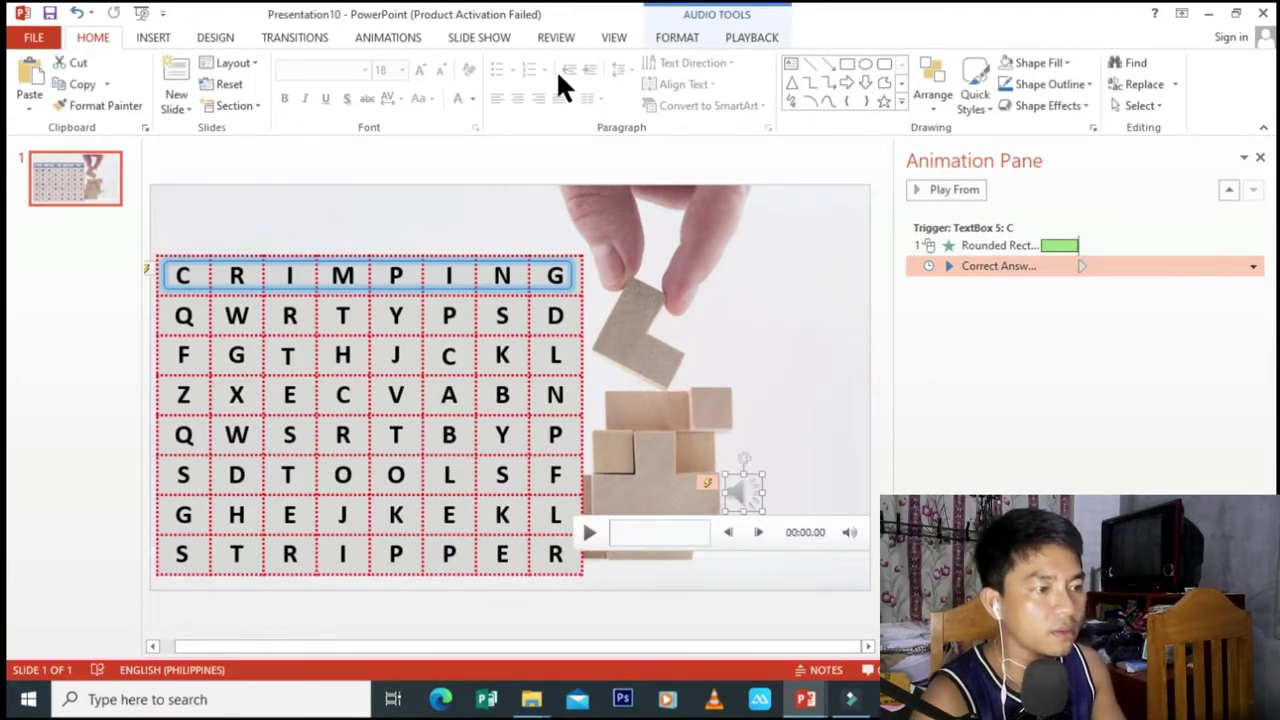
{"action": "left_click", "coordinate": [388, 39]}
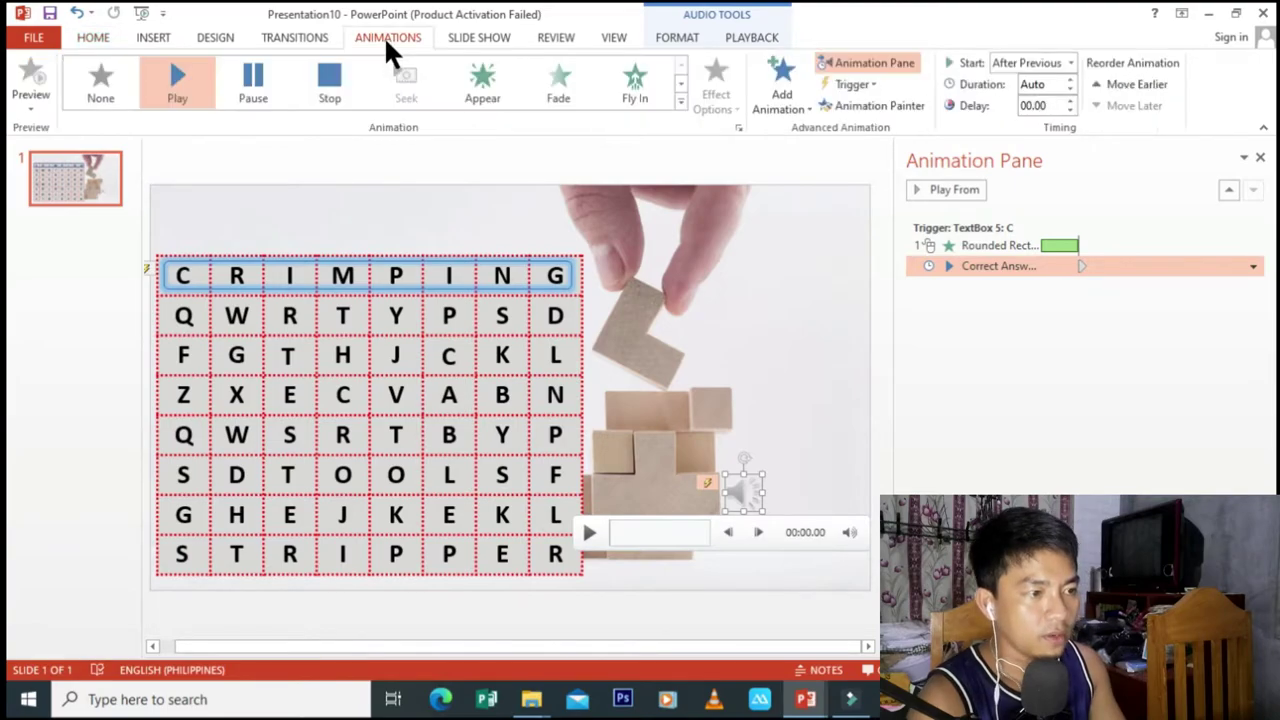
{"action": "left_click", "coordinate": [1062, 64]}
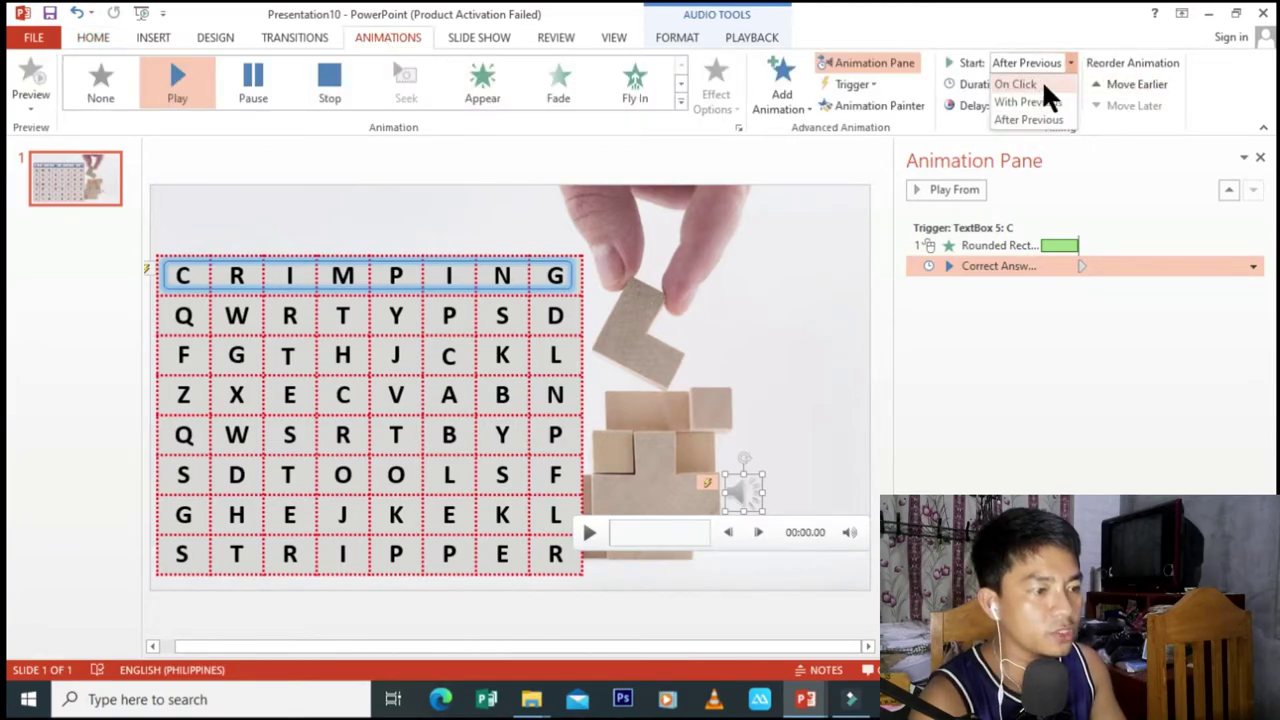
{"action": "left_click", "coordinate": [1038, 102]}
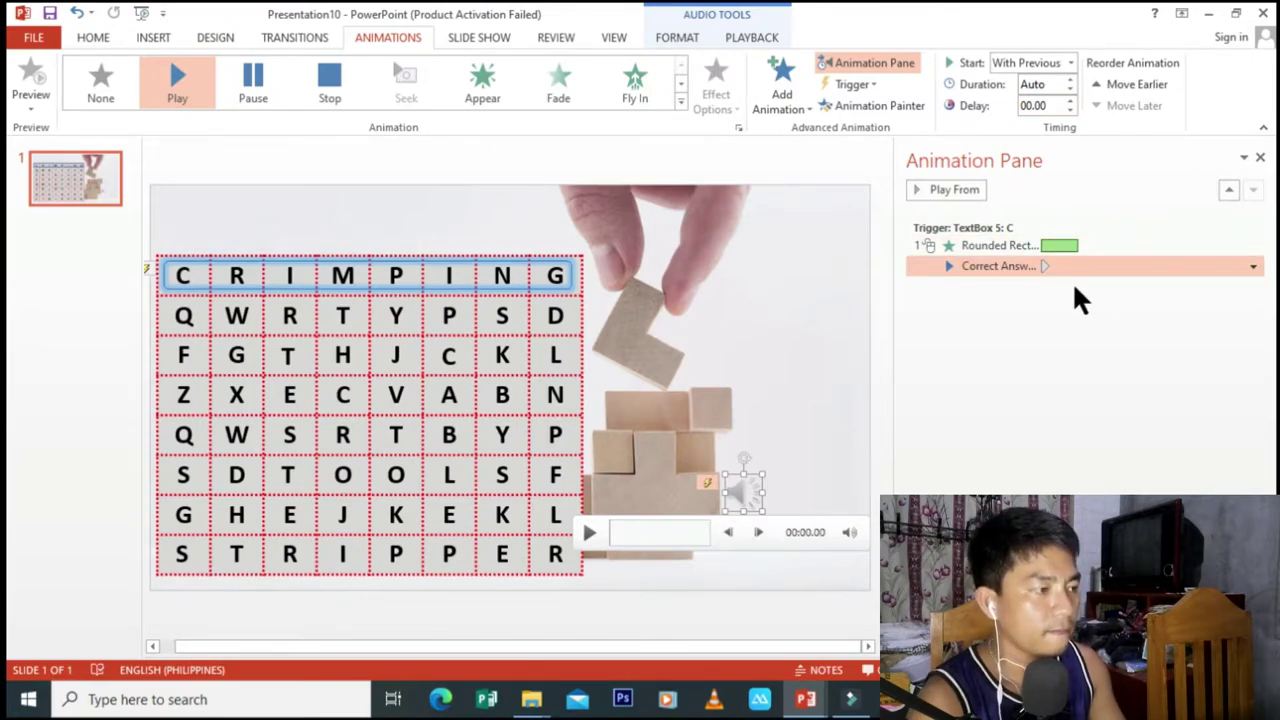
{"action": "left_click", "coordinate": [1035, 293]}
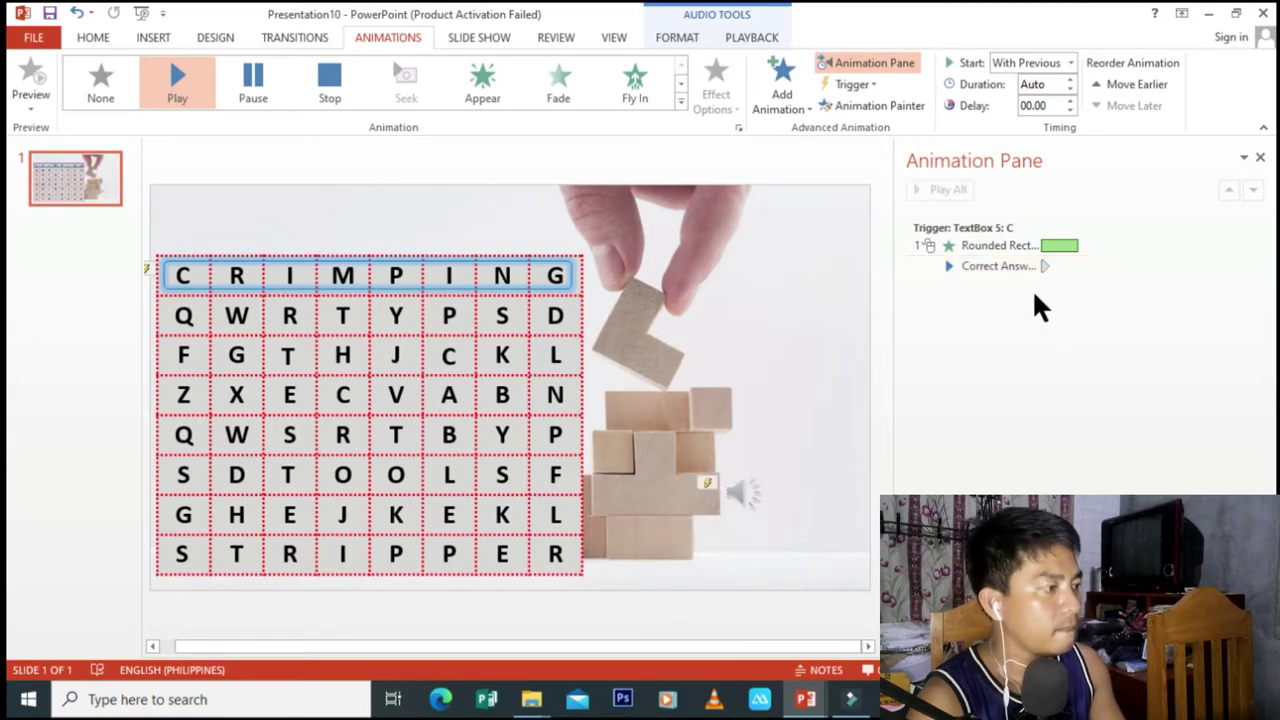
Step: Add a text box near the hand reading WORDS:
{"action": "left_click", "coordinate": [156, 37]}
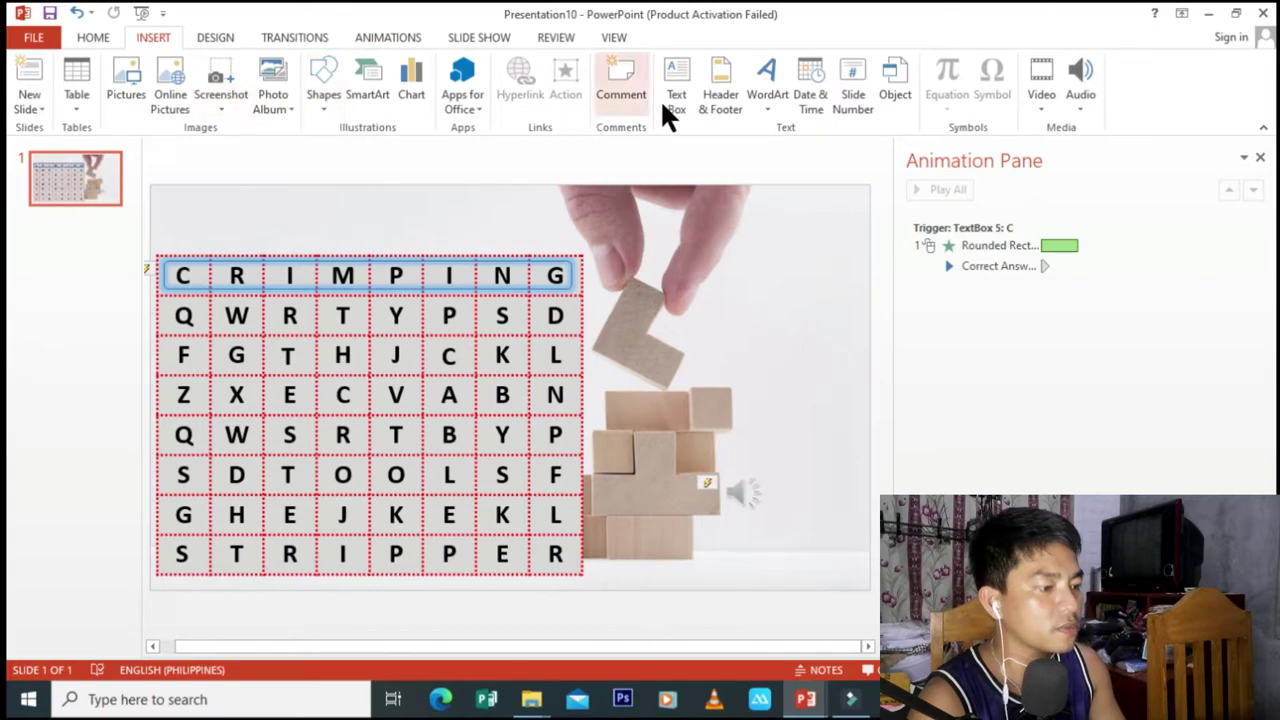
{"action": "left_click", "coordinate": [688, 98]}
{"action": "left_click", "coordinate": [638, 262]}
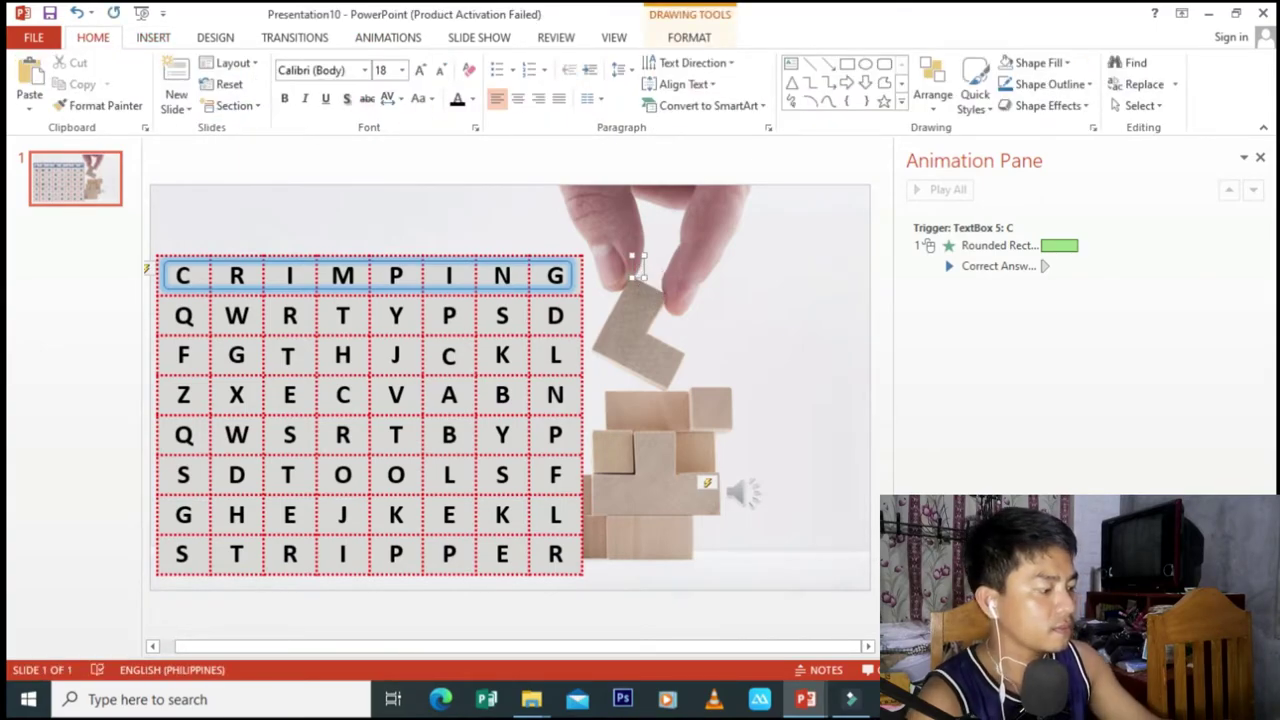
{"action": "type", "text": "WORDS"}
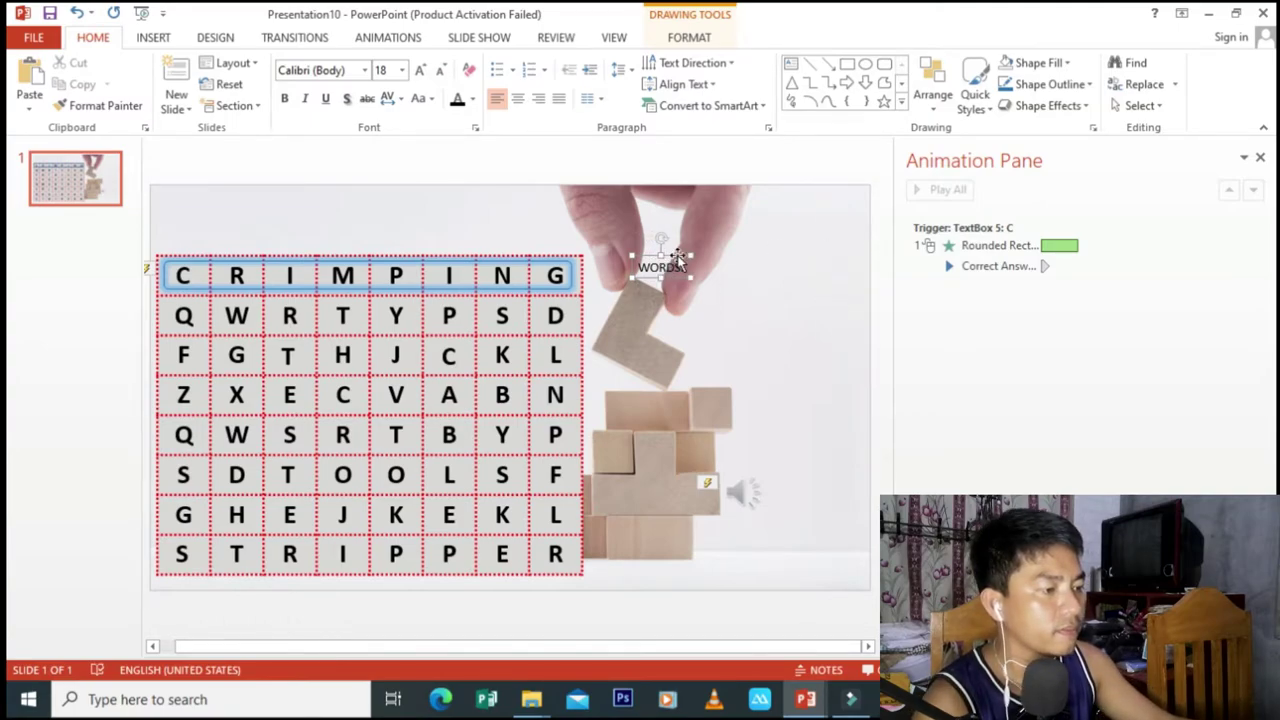
{"action": "left_click_drag", "start_coordinate": [671, 255], "coordinate": [655, 272]}
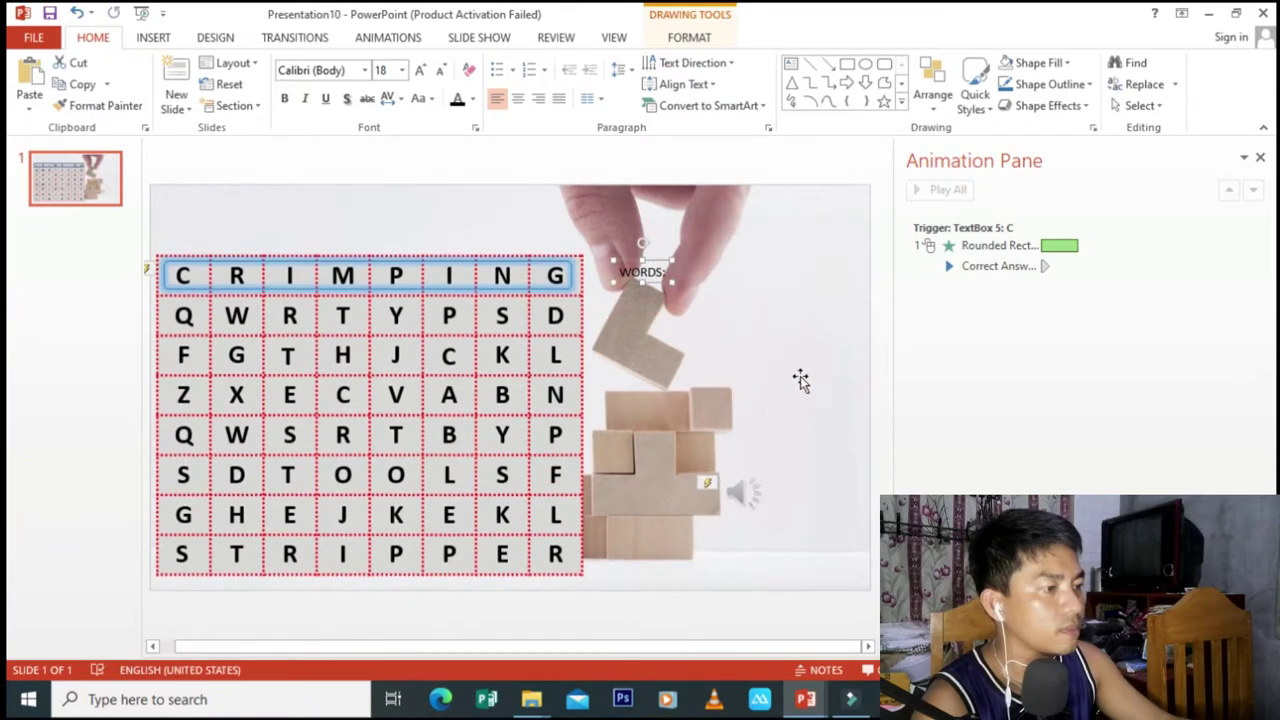
Step: Make the WORDS: label bold, white-filled, 28 pt, and nudge it slightly left
{"action": "left_click", "coordinate": [283, 97]}
{"action": "left_click", "coordinate": [699, 35]}
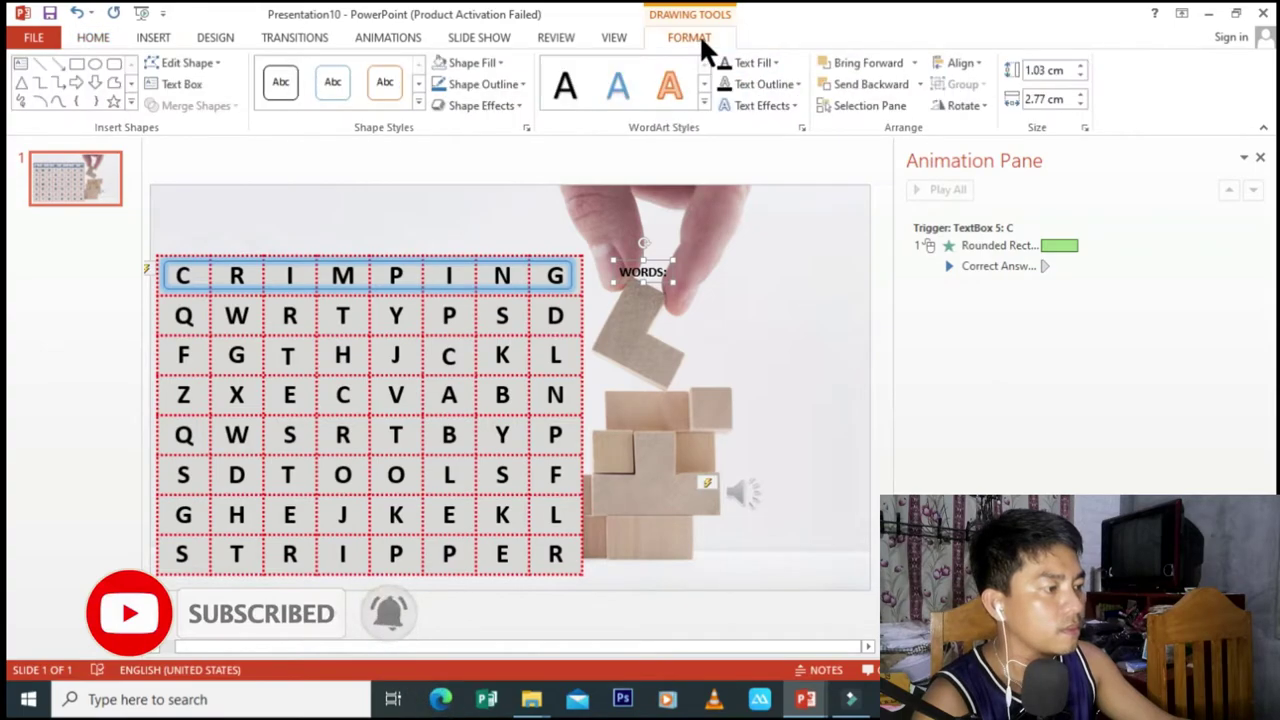
{"action": "left_click", "coordinate": [491, 59]}
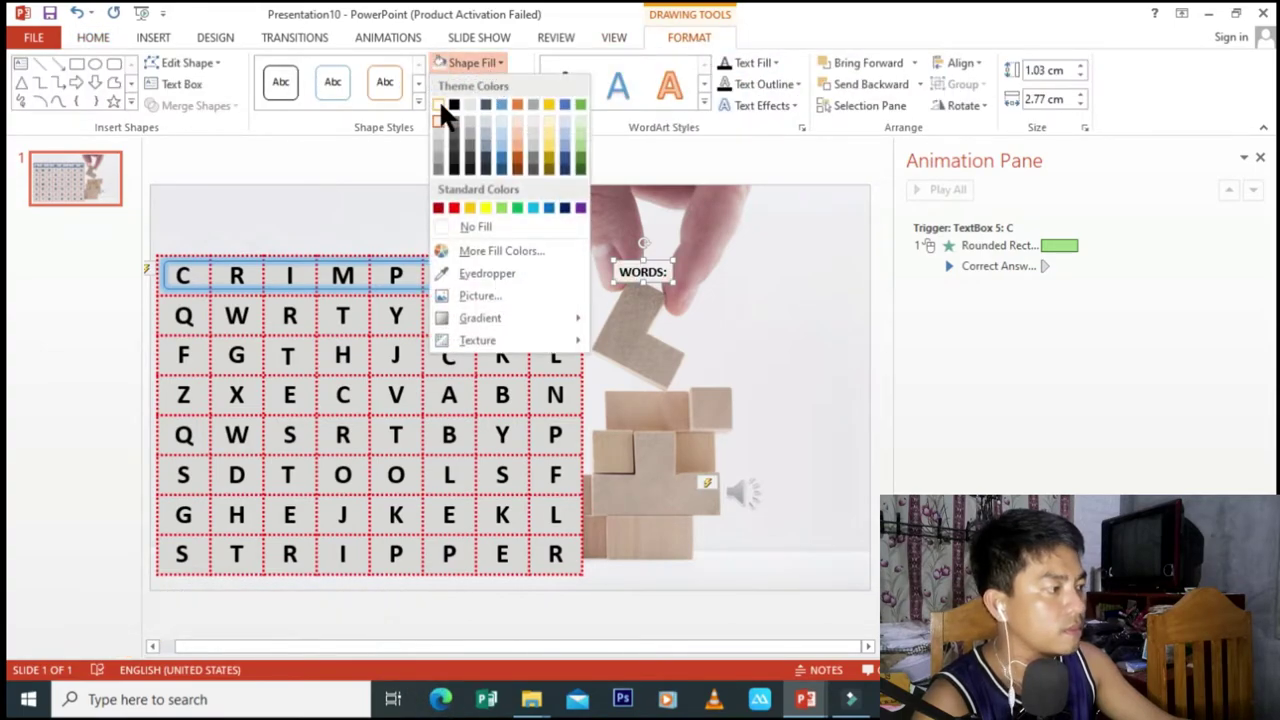
{"action": "left_click", "coordinate": [441, 99]}
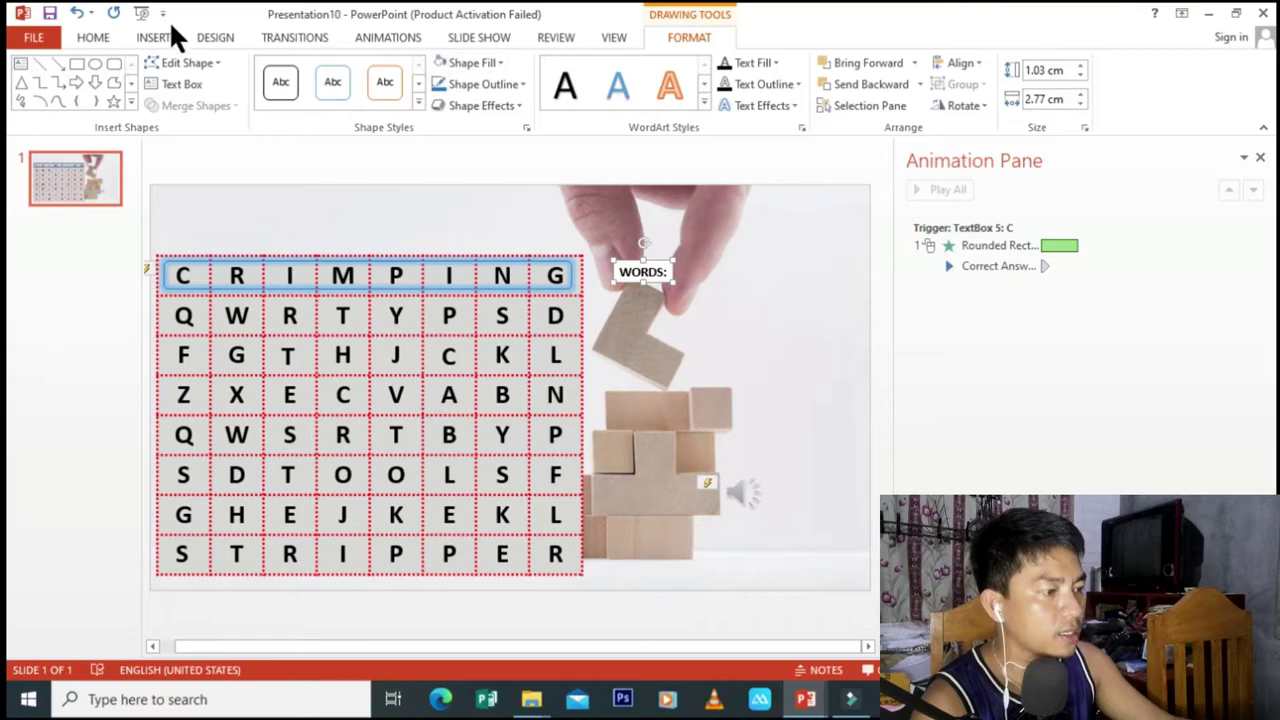
{"action": "left_click", "coordinate": [93, 37]}
{"action": "left_click", "coordinate": [420, 70]}
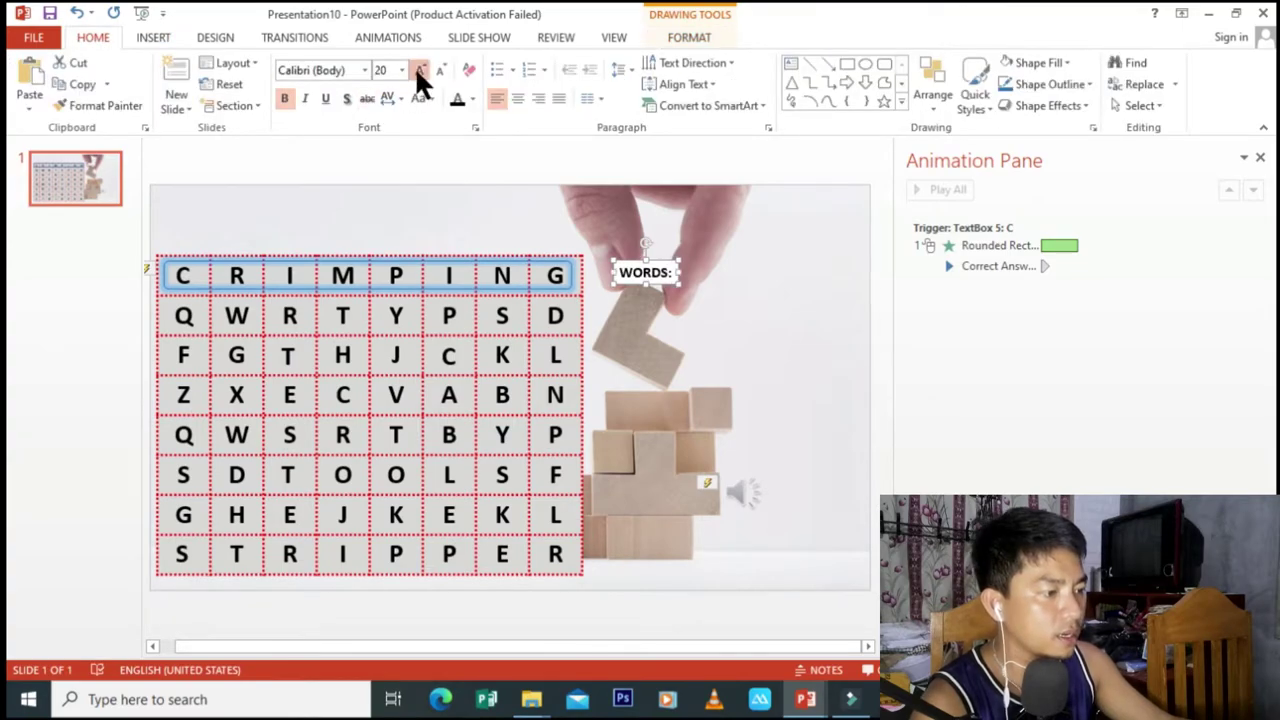
{"action": "left_click", "coordinate": [417, 70]}
{"action": "left_click", "coordinate": [417, 70]}
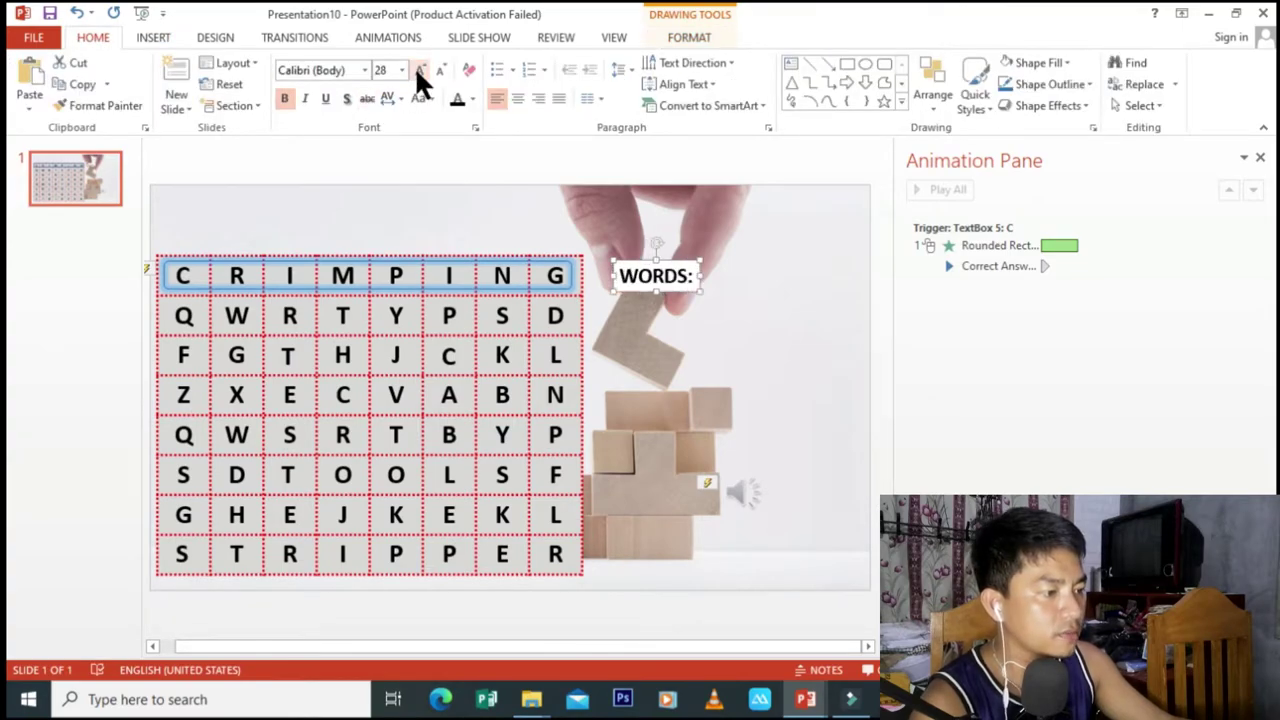
{"action": "left_click_drag", "start_coordinate": [677, 265], "coordinate": [670, 262]}
{"action": "left_click", "coordinate": [670, 262]}
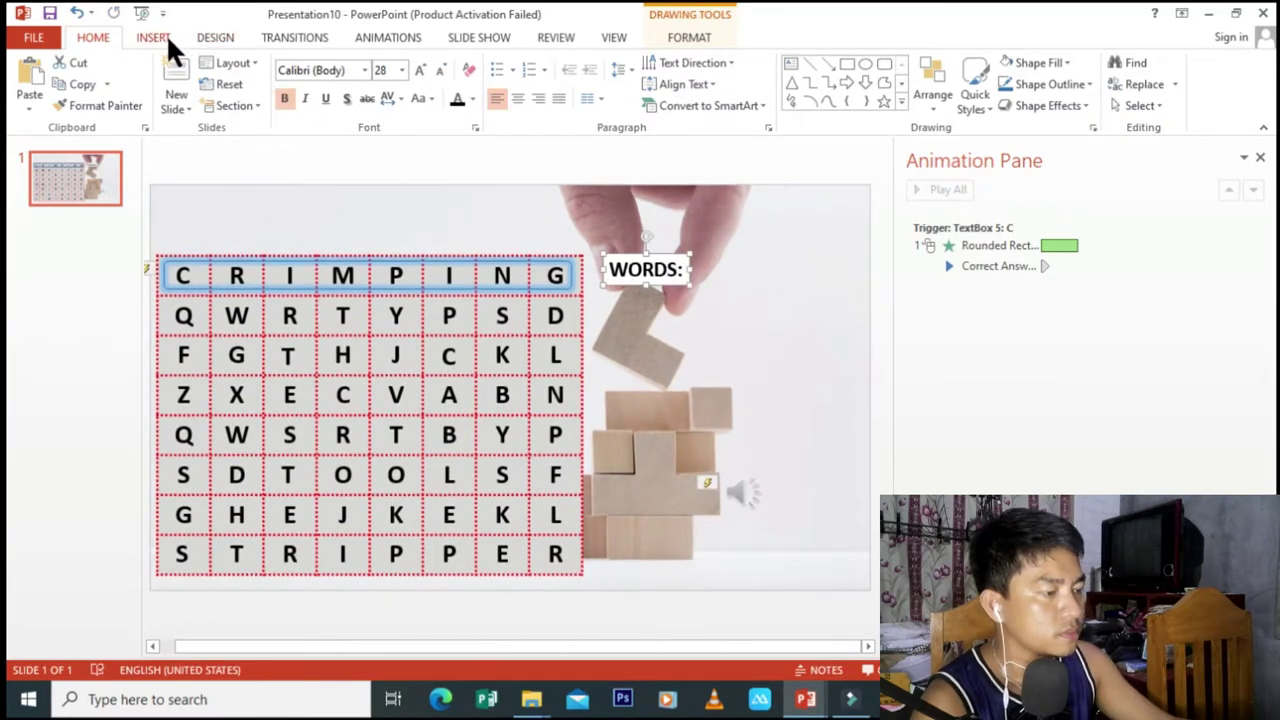
Step: Add a text box below WORDS: containing CRIMPING
{"action": "left_click", "coordinate": [164, 36]}
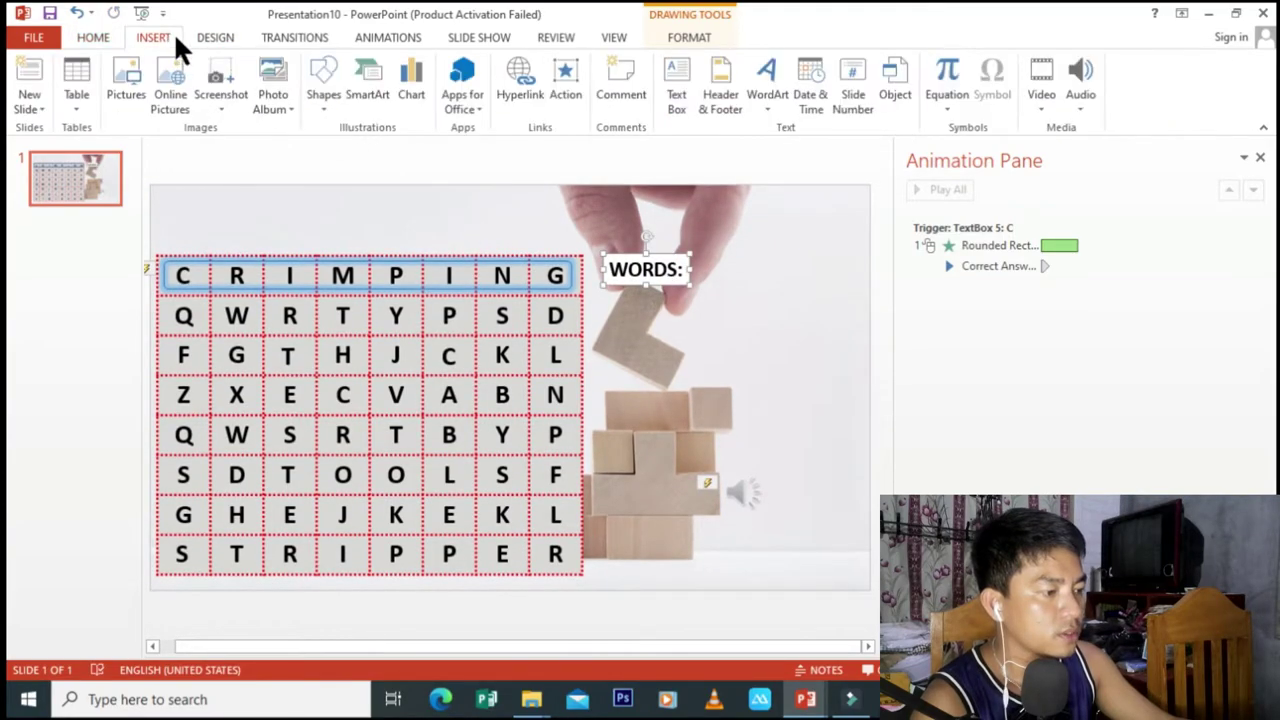
{"action": "left_click", "coordinate": [678, 88]}
{"action": "left_click", "coordinate": [681, 316]}
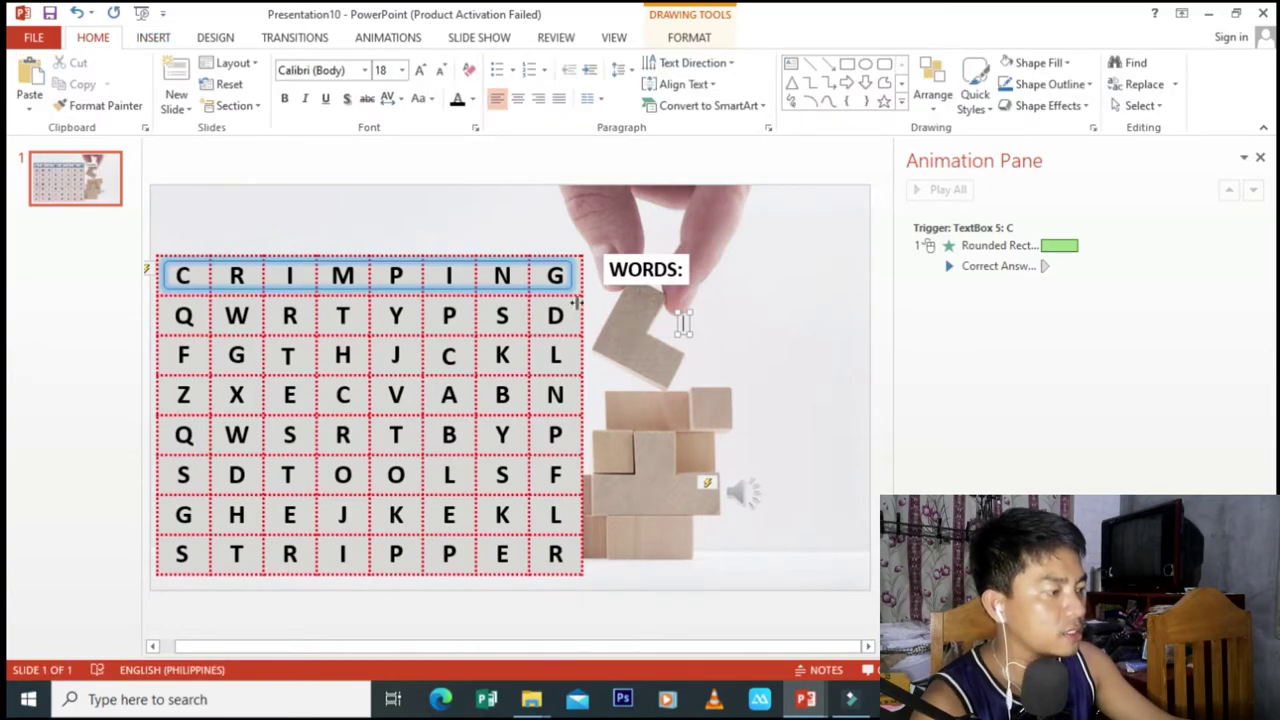
{"action": "type", "text": "CRI"}
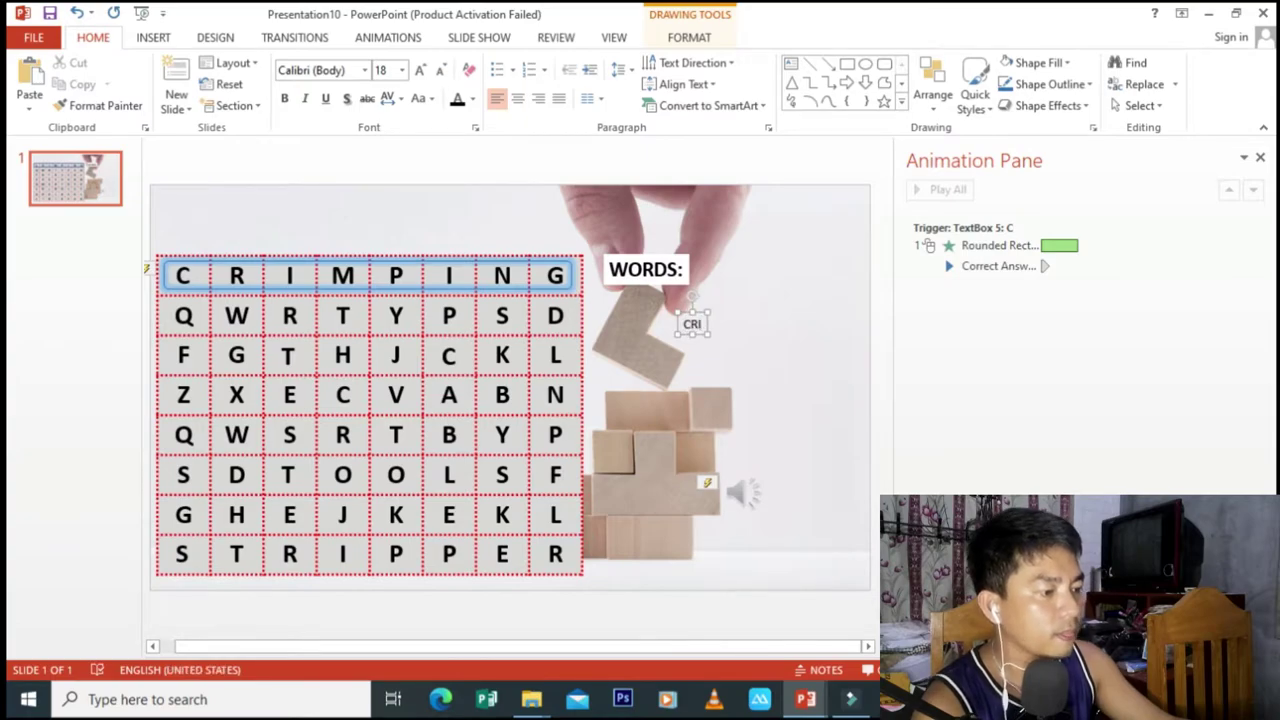
{"action": "type", "text": "MPING"}
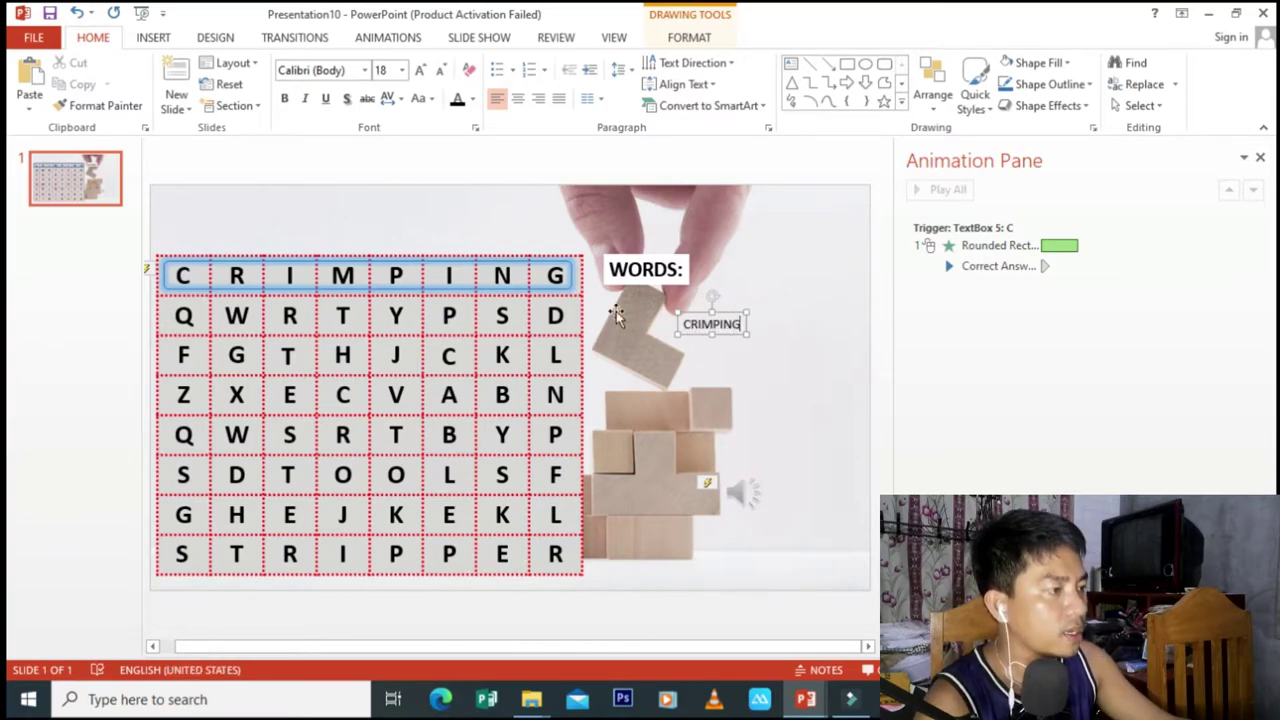
Step: Make CRIMPING bold at 36 pt and move it up under WORDS:
{"action": "left_click", "coordinate": [714, 313]}
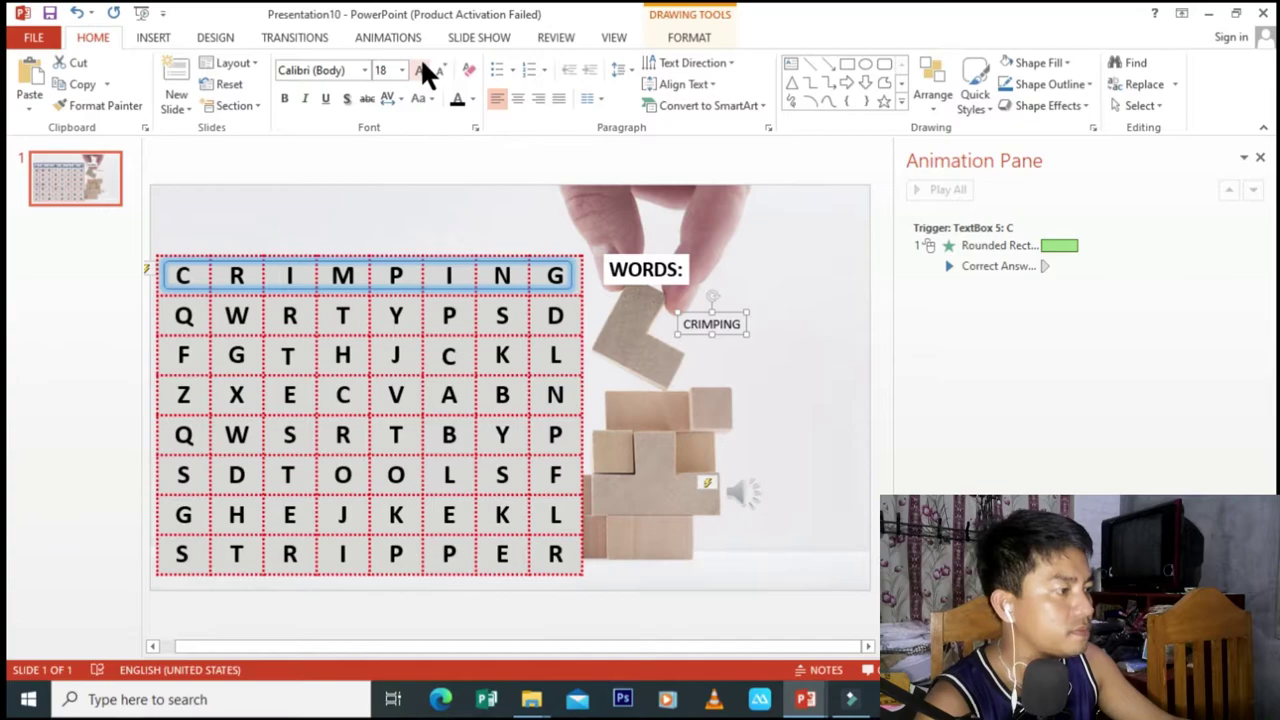
{"action": "double_click", "coordinate": [422, 70]}
{"action": "left_click", "coordinate": [420, 70]}
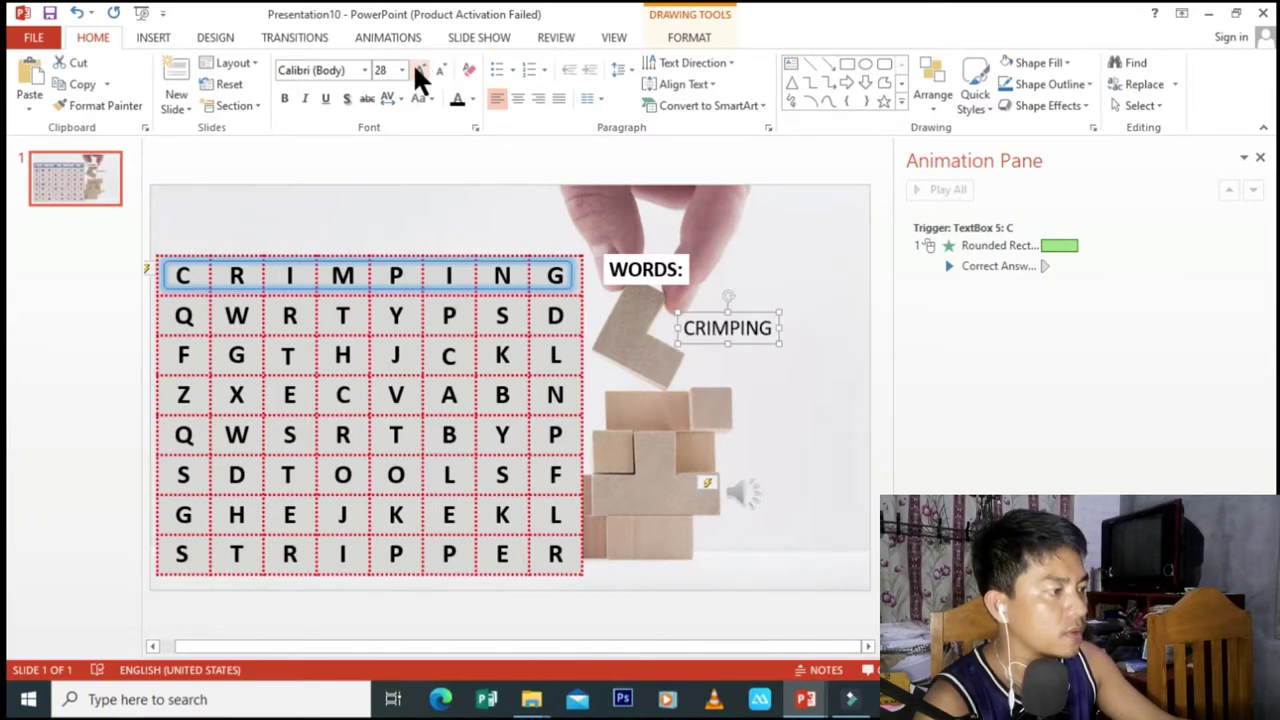
{"action": "left_click", "coordinate": [420, 70]}
{"action": "left_click", "coordinate": [420, 70]}
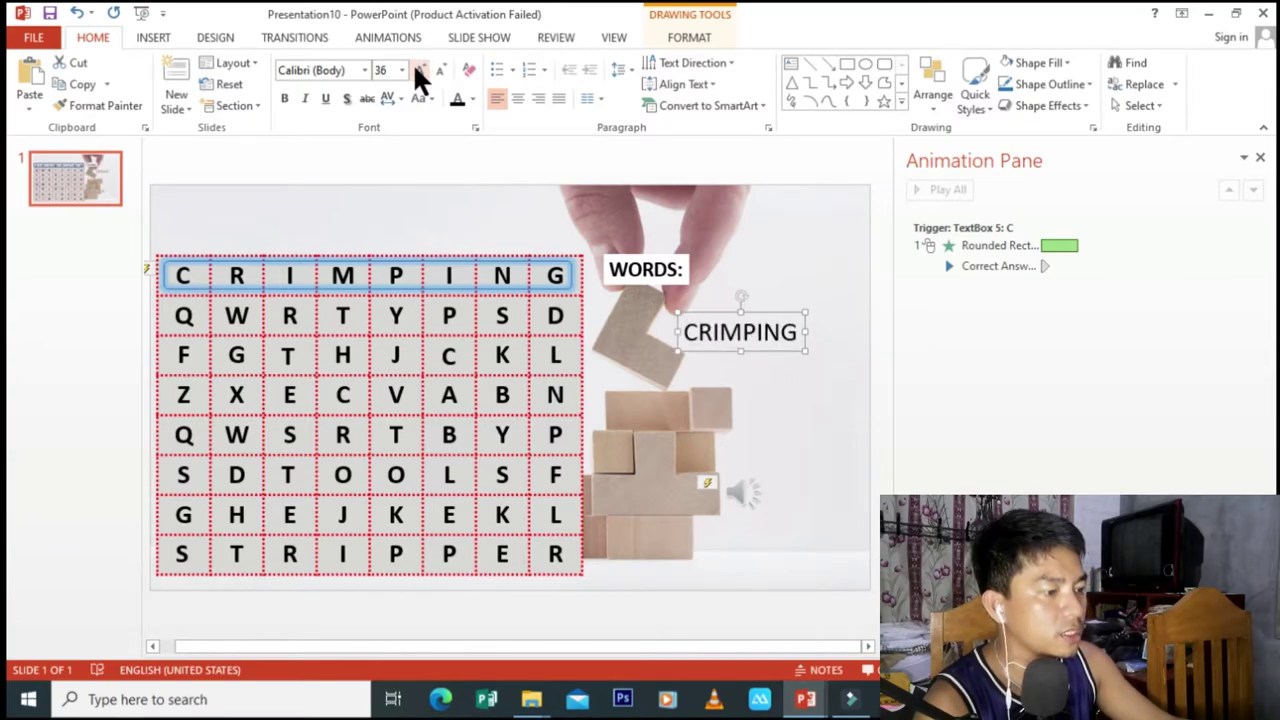
{"action": "left_click", "coordinate": [285, 98]}
{"action": "left_click_drag", "start_coordinate": [777, 316], "coordinate": [777, 306]}
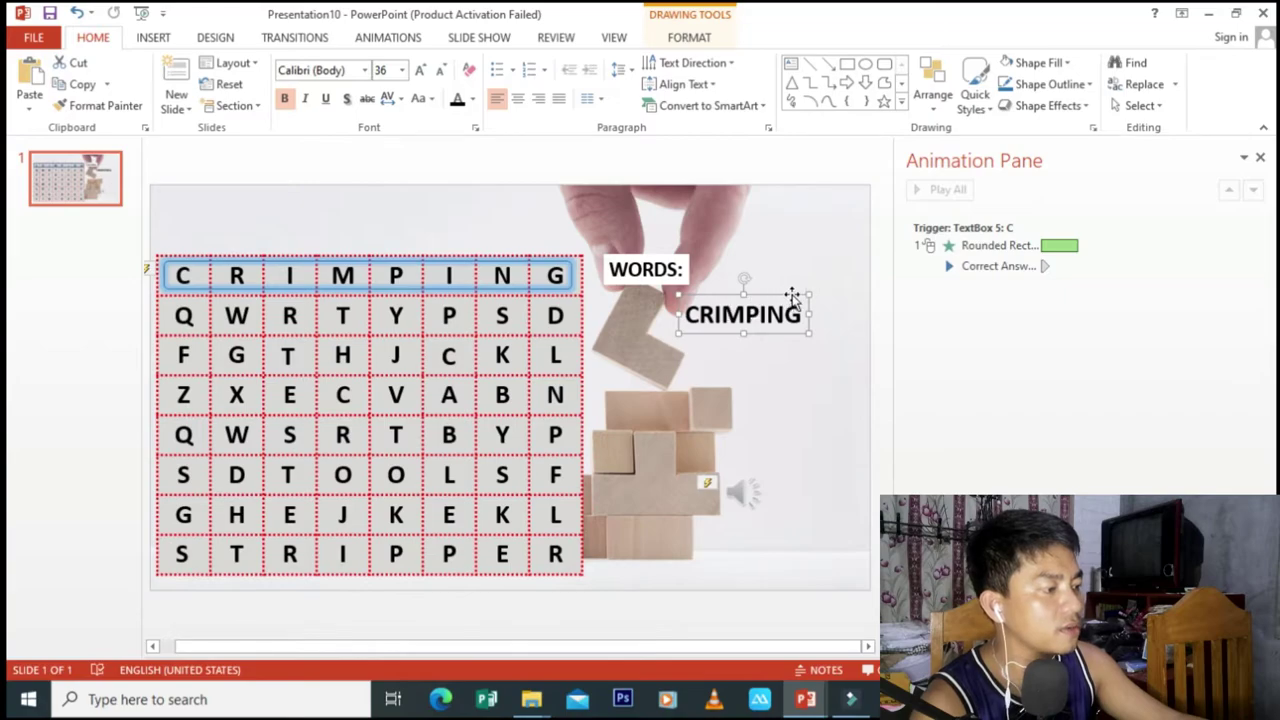
Step: Give the CRIMPING label a Fly In animation from the right
{"action": "left_click", "coordinate": [385, 38]}
{"action": "left_click", "coordinate": [330, 80]}
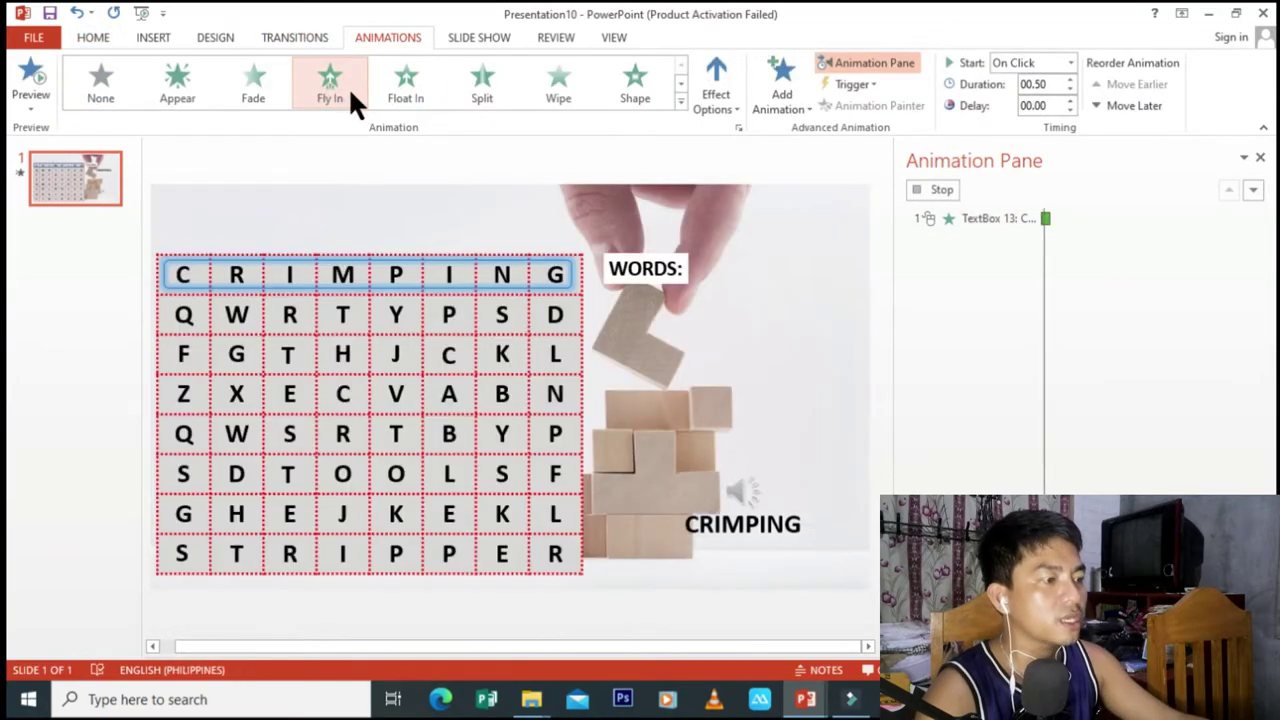
{"action": "left_click", "coordinate": [703, 101]}
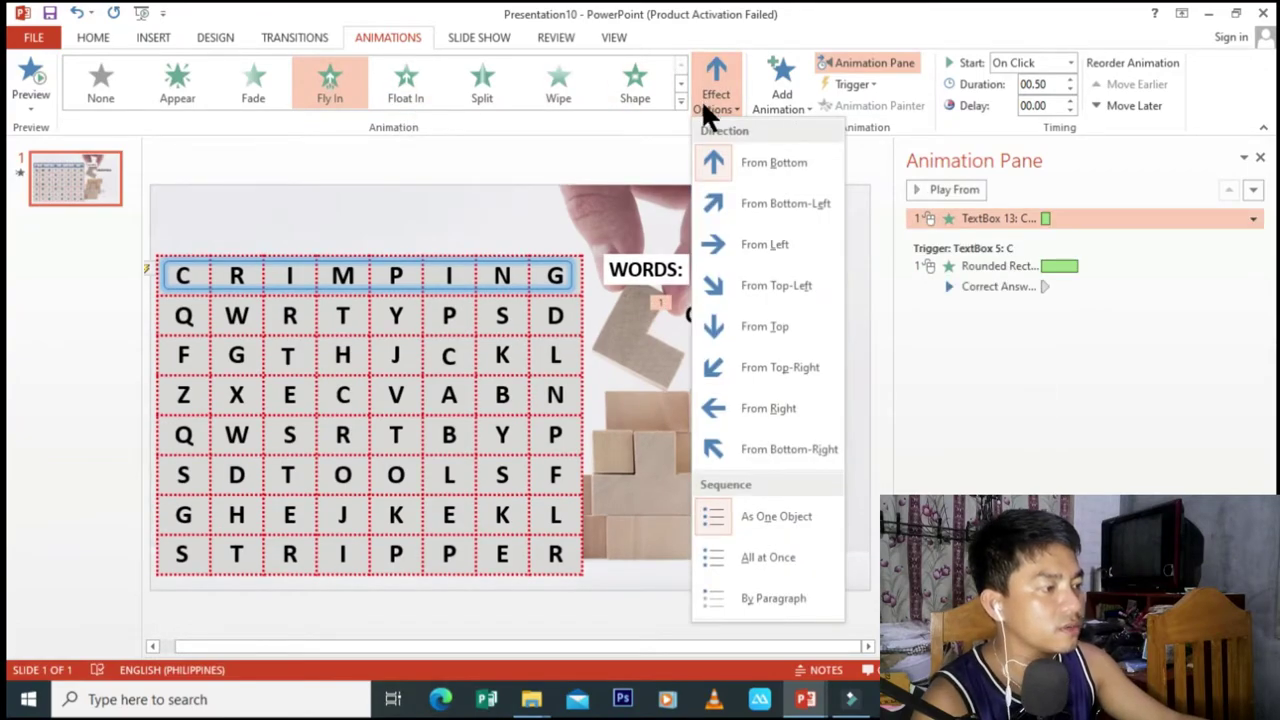
{"action": "left_click", "coordinate": [752, 410]}
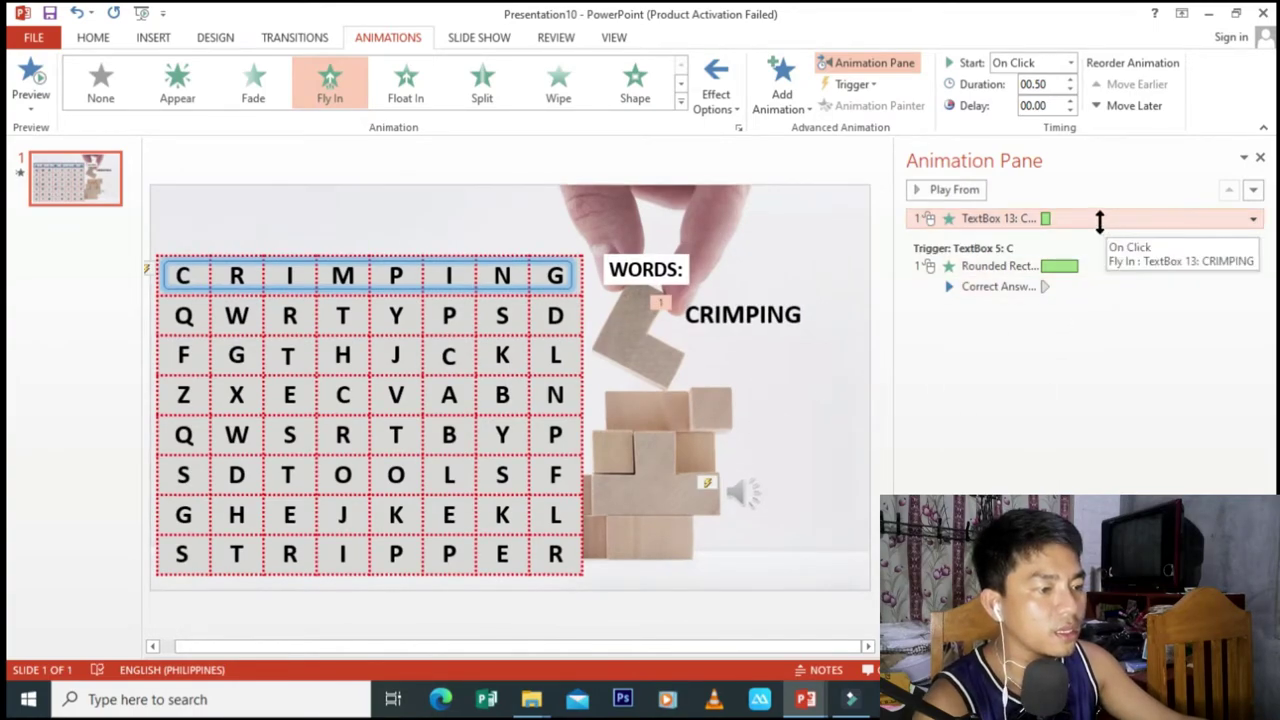
Step: Move the CRIMPING fly-in after the sound in the C trigger, With Previous, delay 02.00
{"action": "left_click_drag", "start_coordinate": [1050, 218], "coordinate": [1078, 303]}
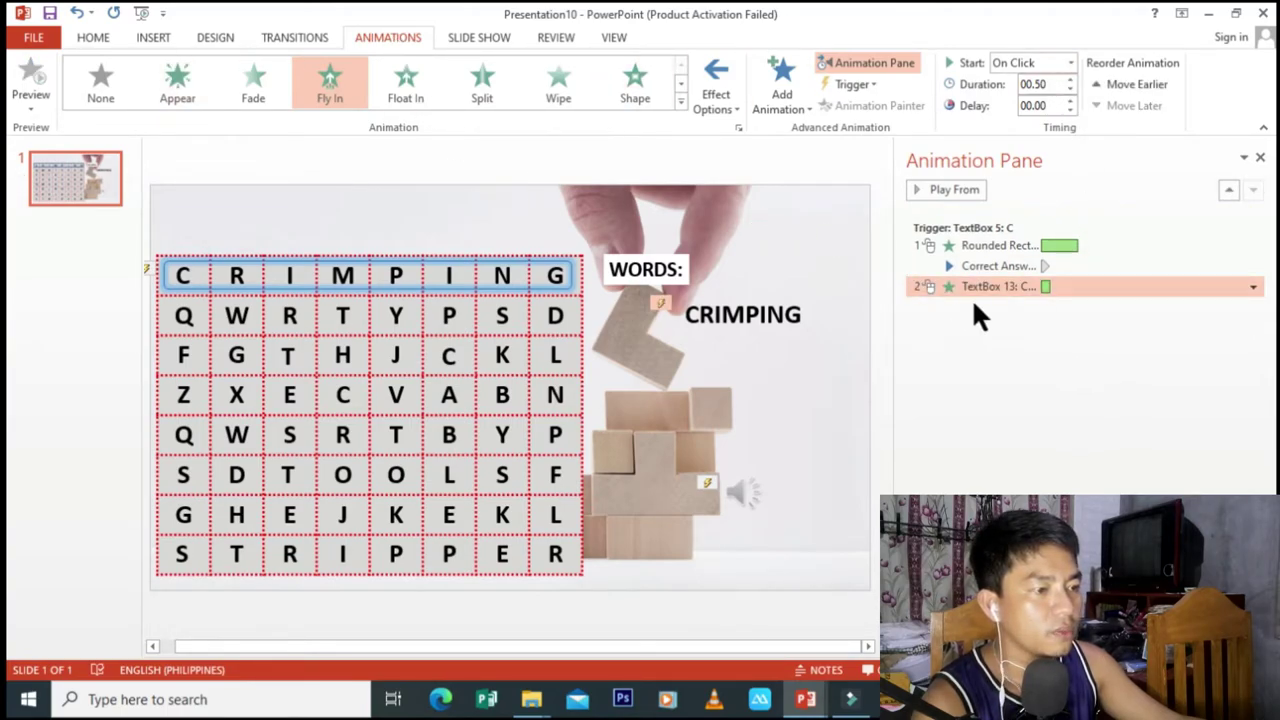
{"action": "left_click", "coordinate": [1071, 62]}
{"action": "left_click", "coordinate": [1045, 119]}
{"action": "left_click", "coordinate": [1056, 100]}
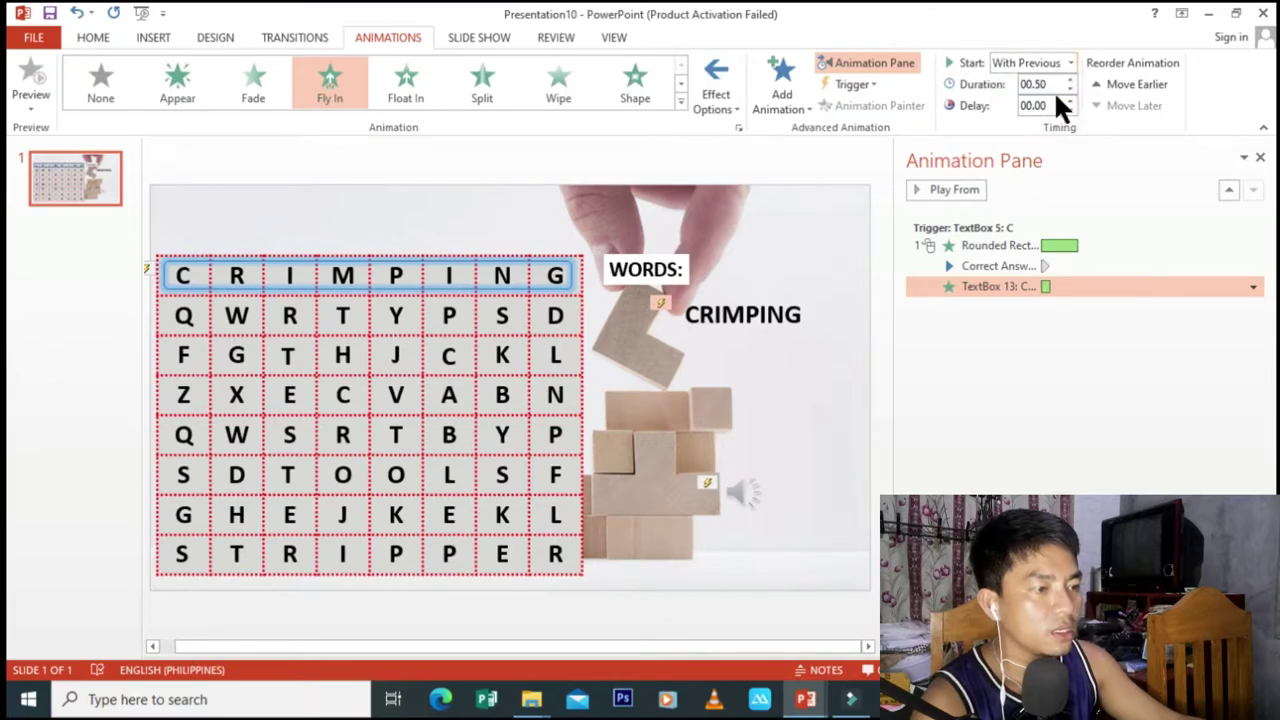
{"action": "left_click", "coordinate": [1068, 62]}
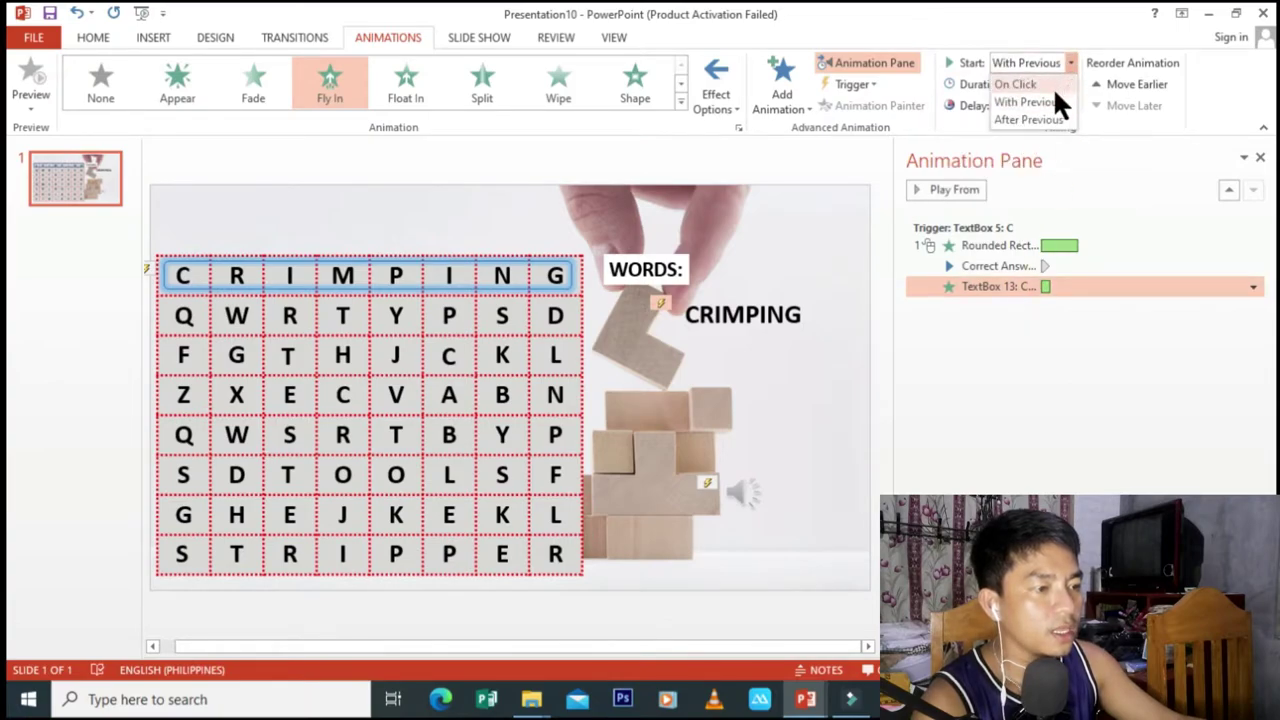
{"action": "left_click", "coordinate": [1051, 100]}
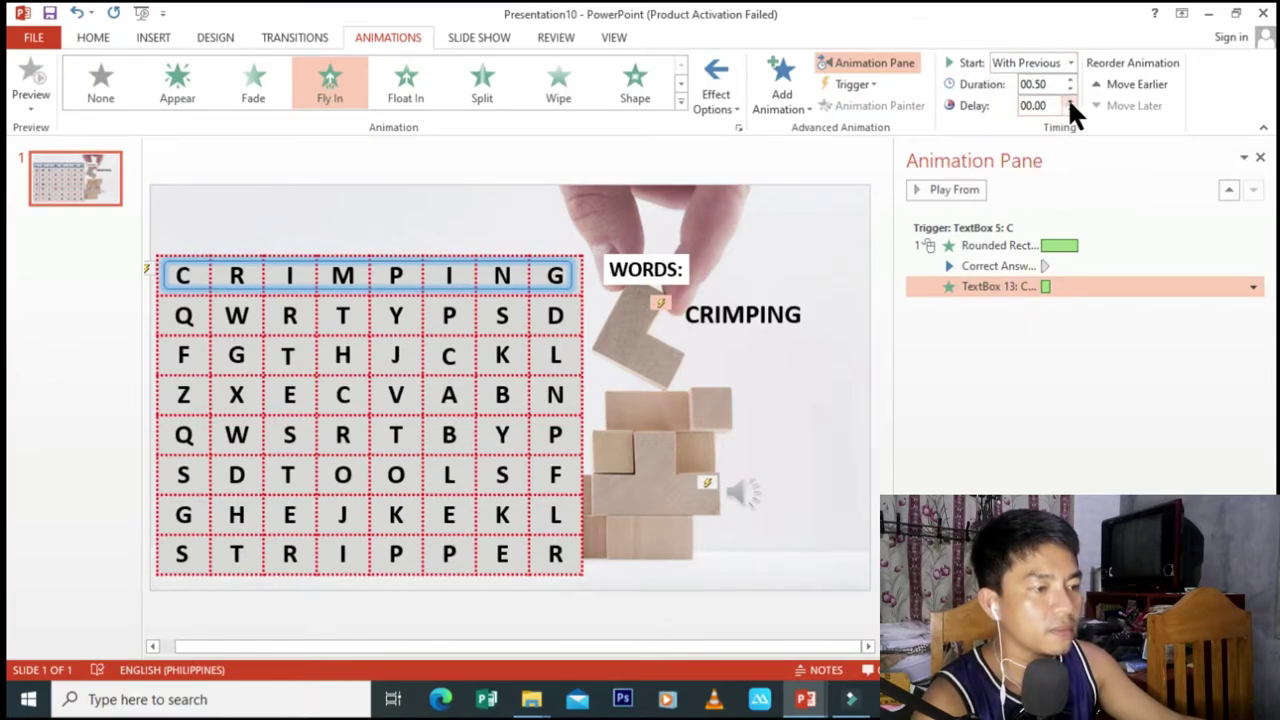
{"action": "left_click", "coordinate": [1069, 101]}
{"action": "left_click", "coordinate": [1069, 101]}
{"action": "left_click", "coordinate": [1069, 101]}
{"action": "left_click", "coordinate": [1069, 101]}
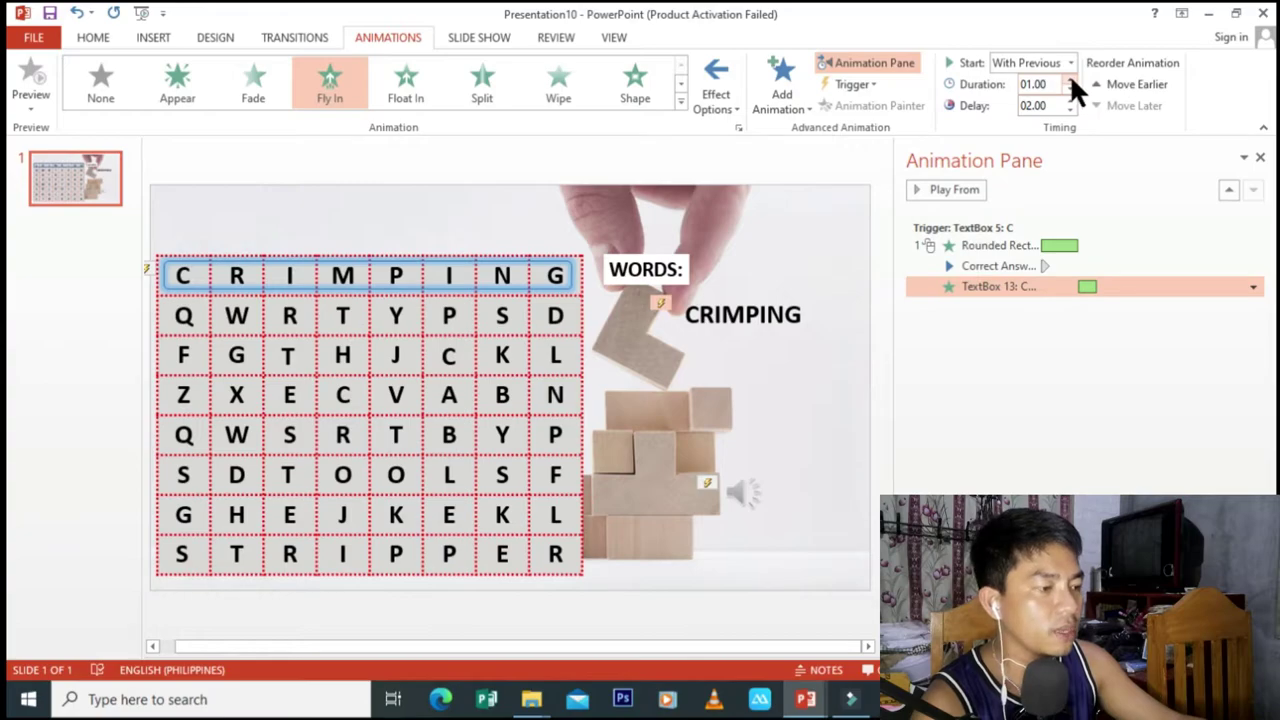
{"action": "left_click", "coordinate": [1057, 359]}
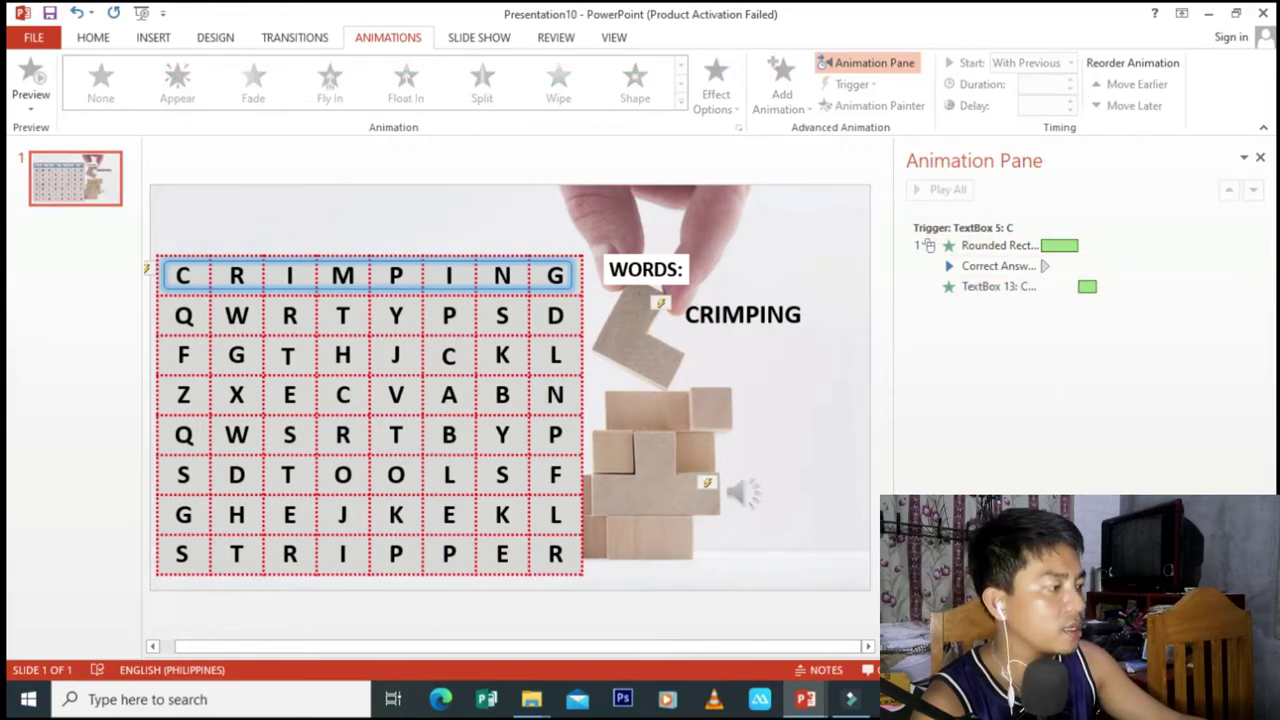
{"action": "key", "text": "F5"}
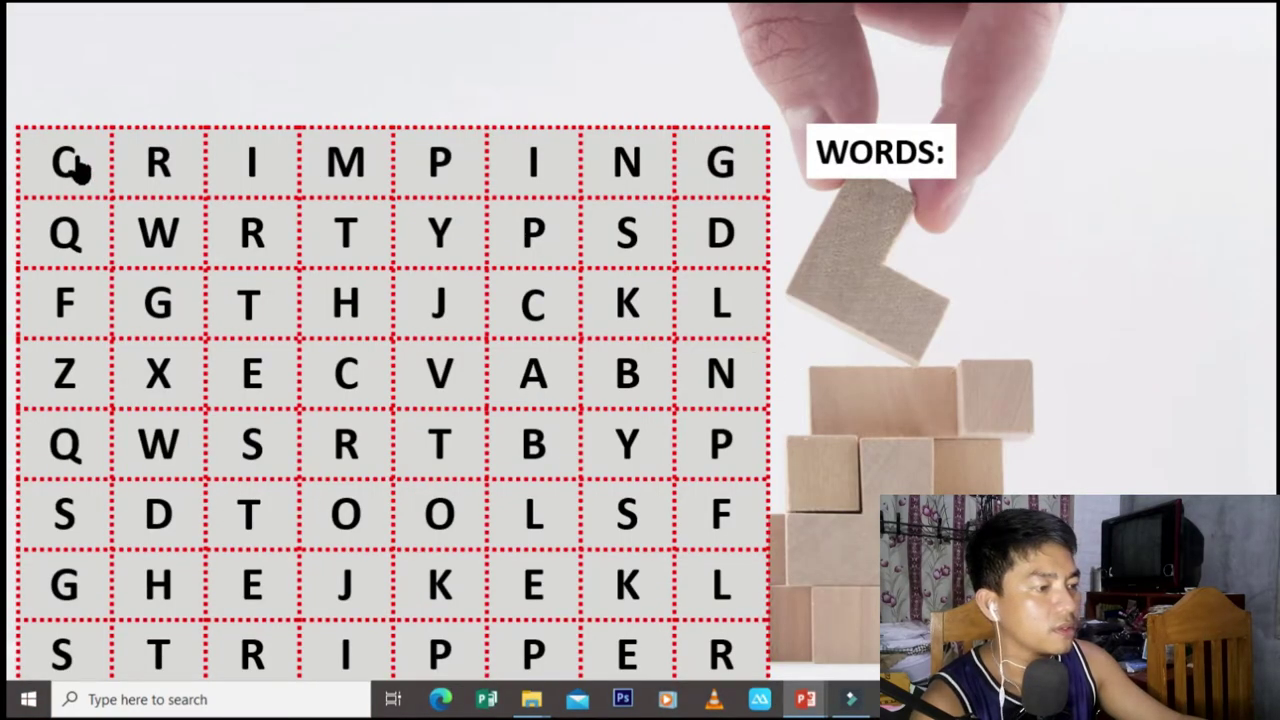
{"action": "left_click", "coordinate": [65, 163]}
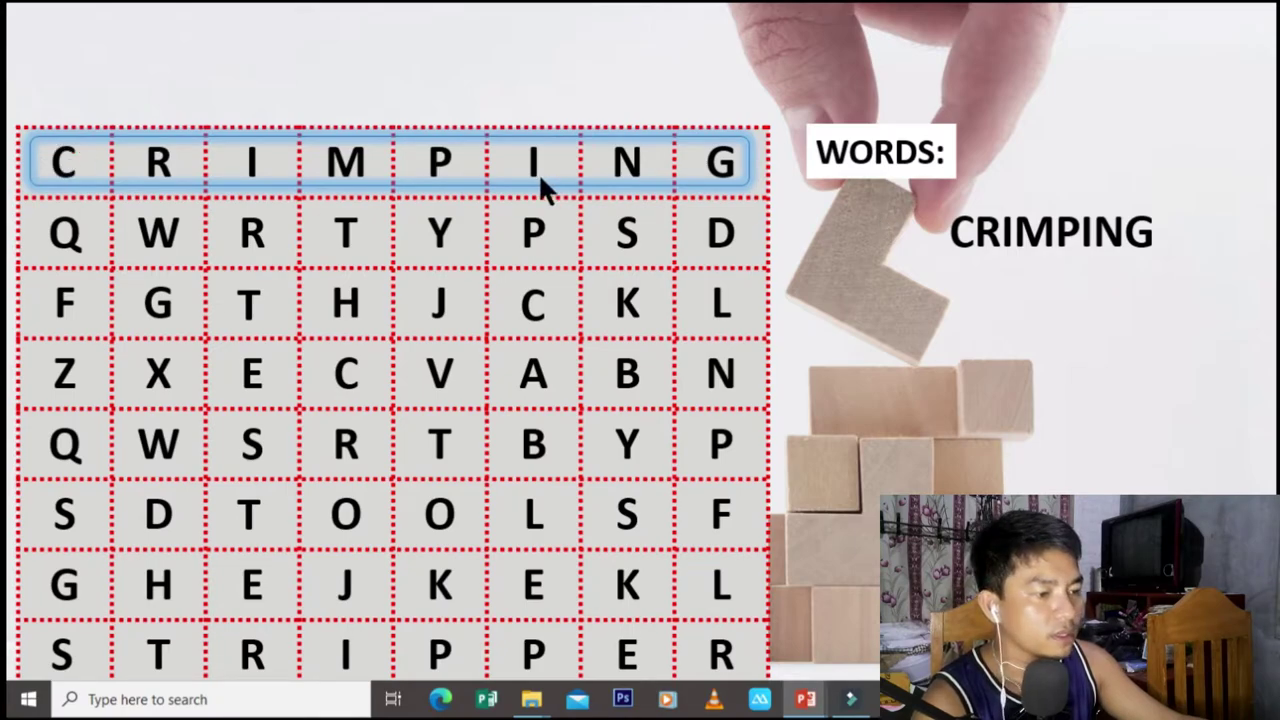
{"action": "key", "text": "Escape"}
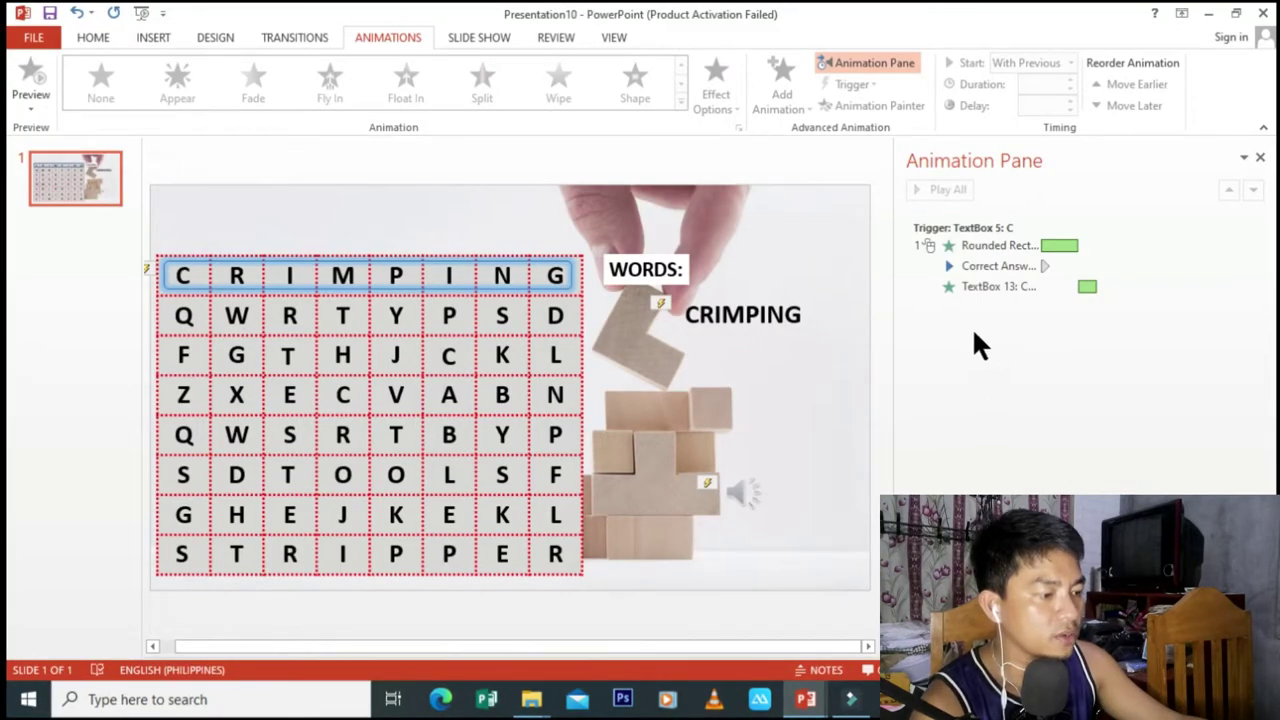
Step: Trim the correct-answer sound to start at 00:01.128, preview it, and confirm
{"action": "left_click", "coordinate": [748, 494]}
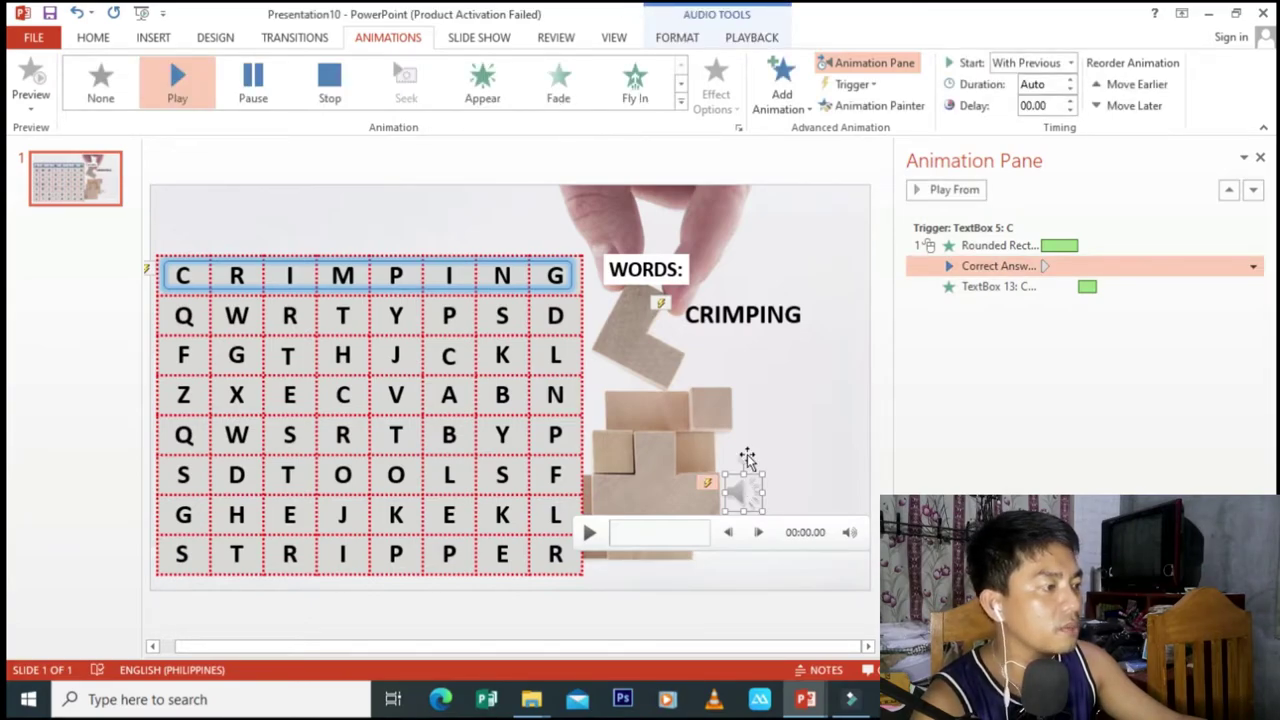
{"action": "left_click", "coordinate": [750, 45]}
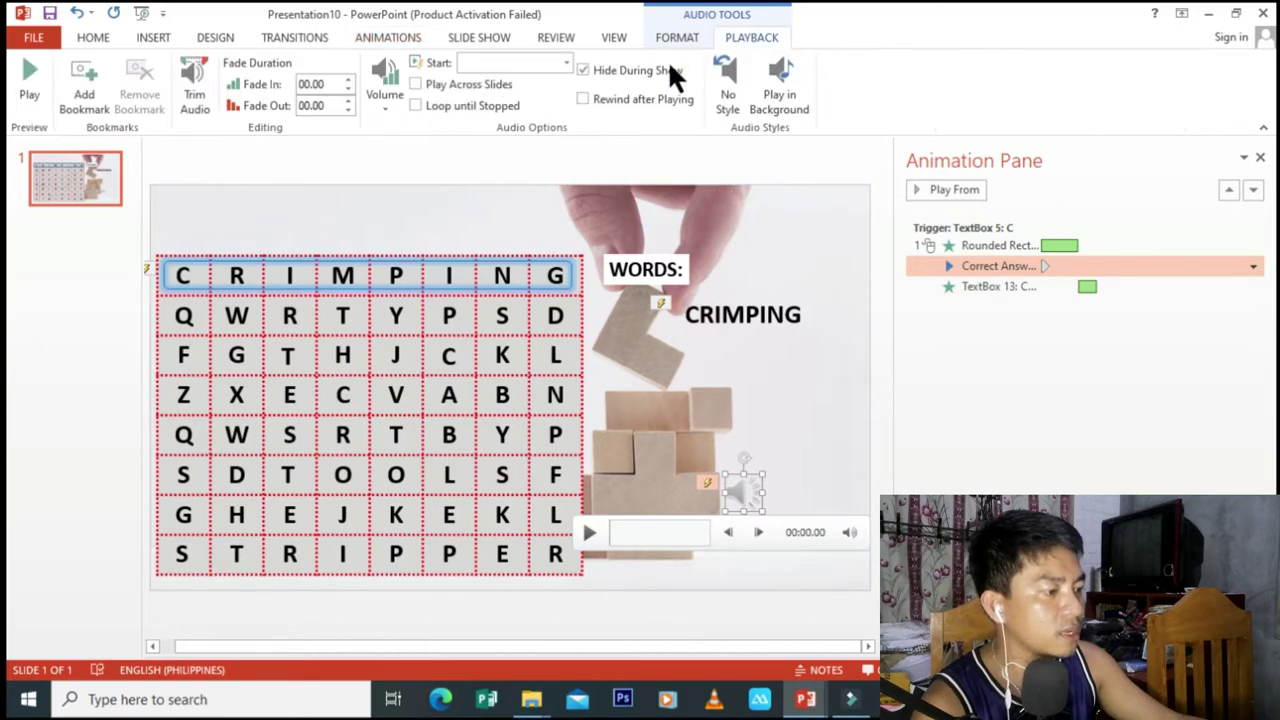
{"action": "left_click", "coordinate": [195, 88]}
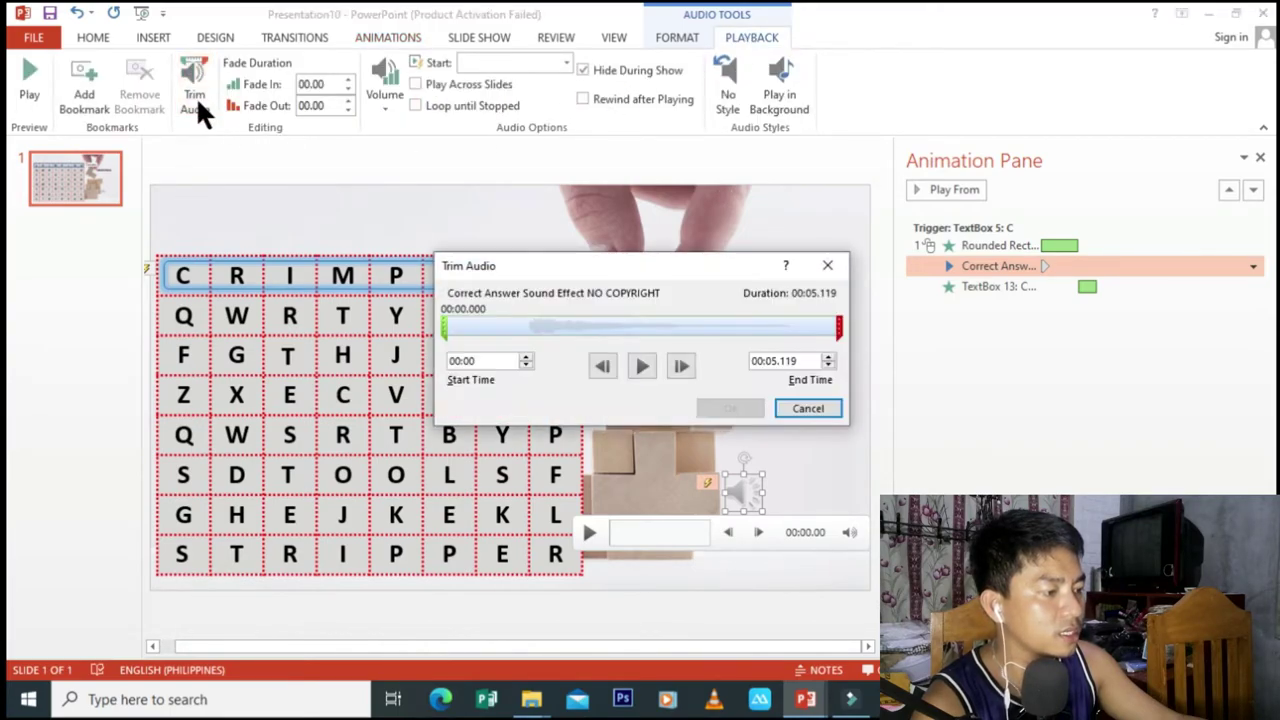
{"action": "left_click_drag", "start_coordinate": [444, 334], "coordinate": [530, 342]}
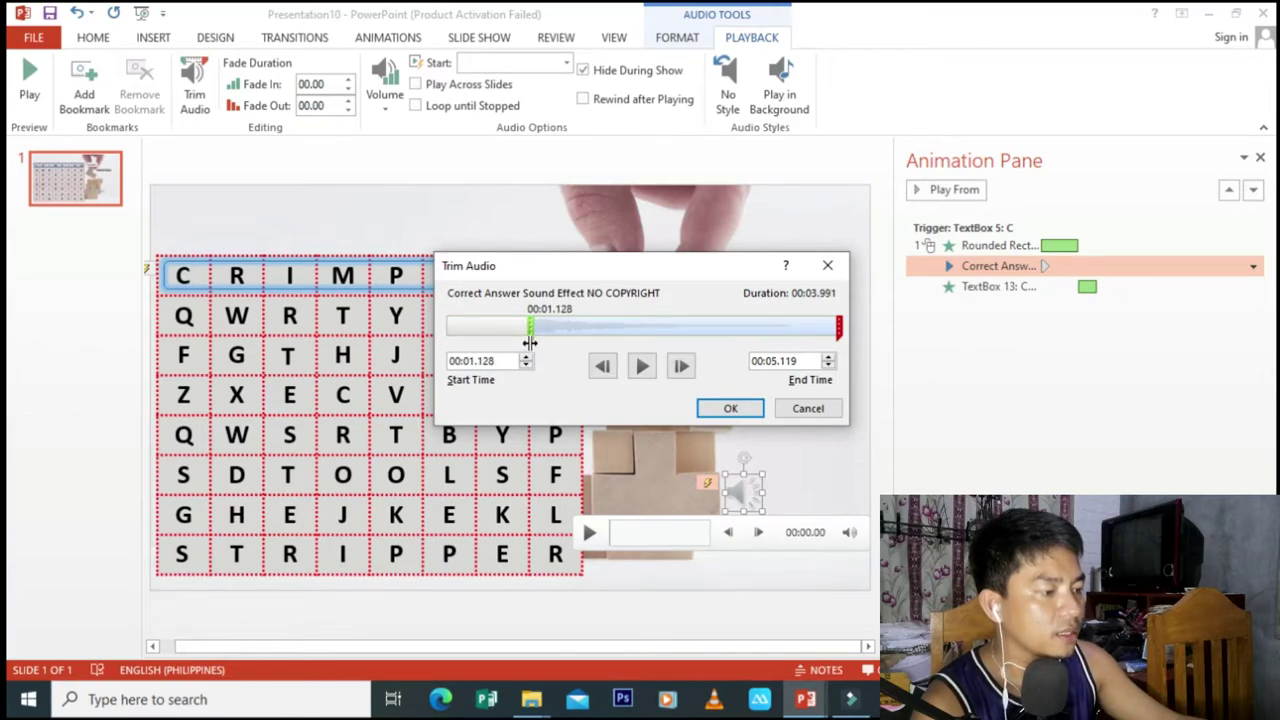
{"action": "left_click", "coordinate": [639, 362]}
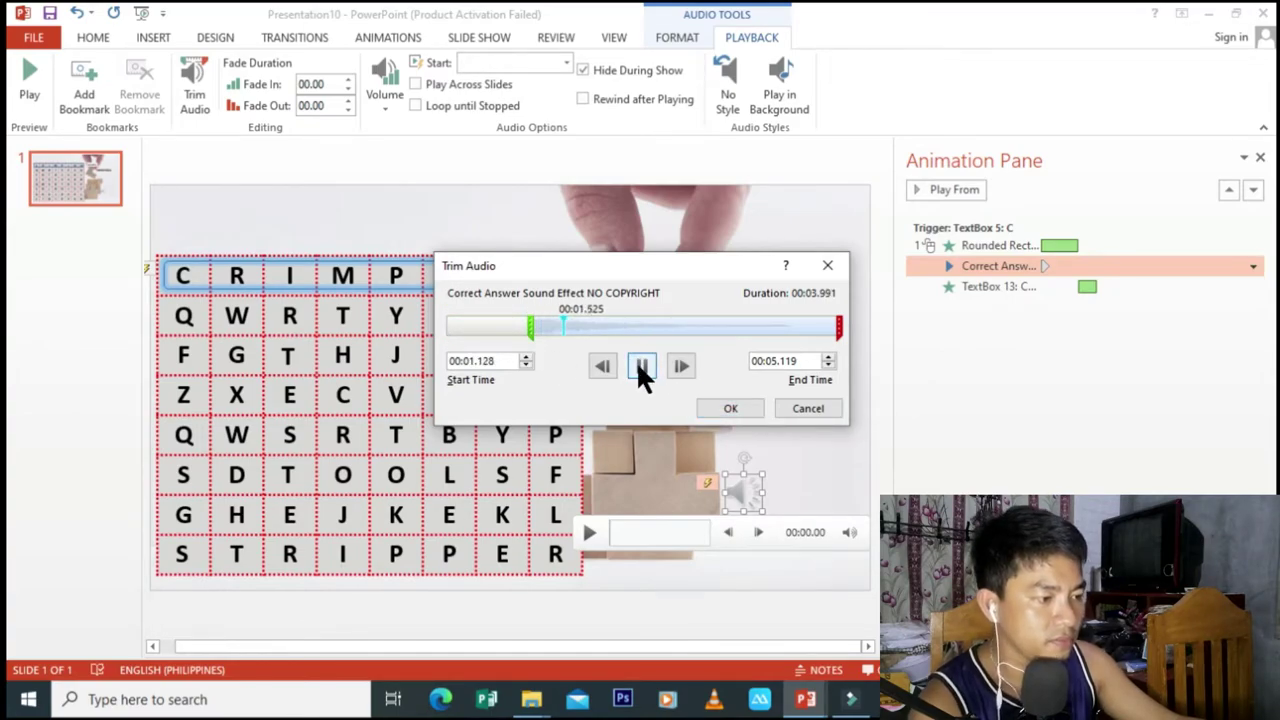
{"action": "left_click", "coordinate": [731, 408]}
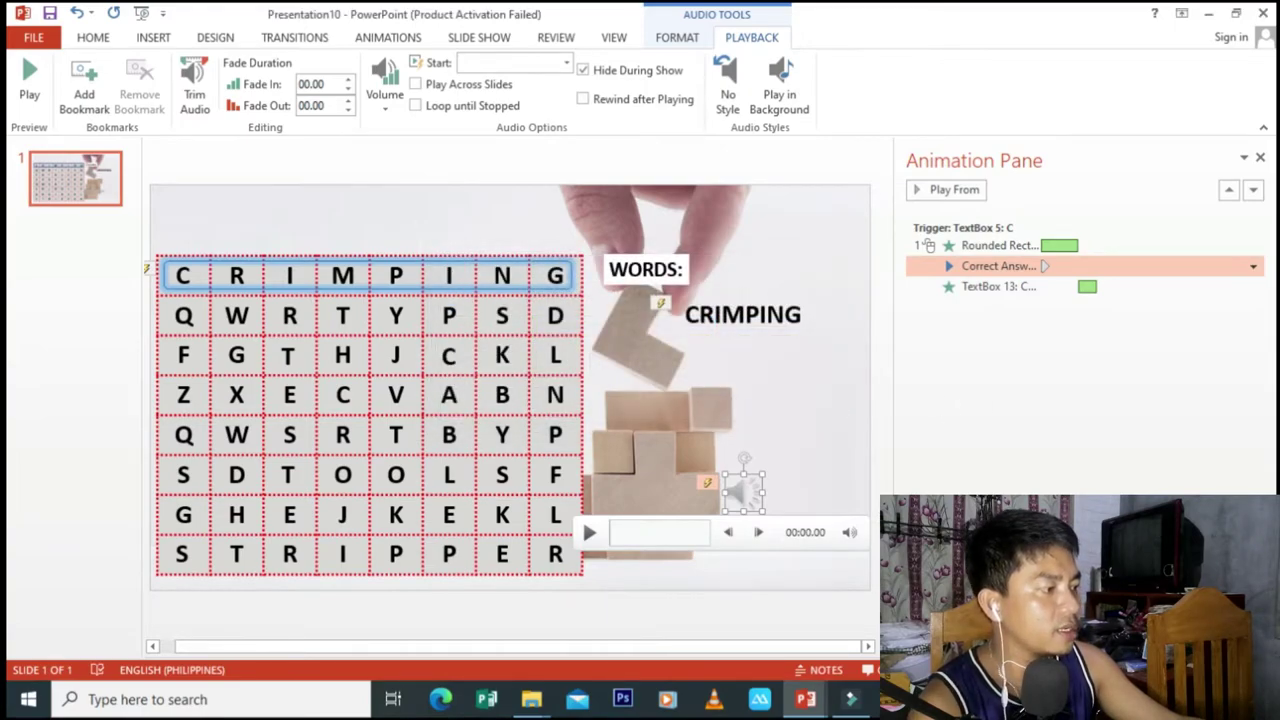
Step: Test the slide show by clicking the letter C, then return to editing
{"action": "key", "text": "F5"}
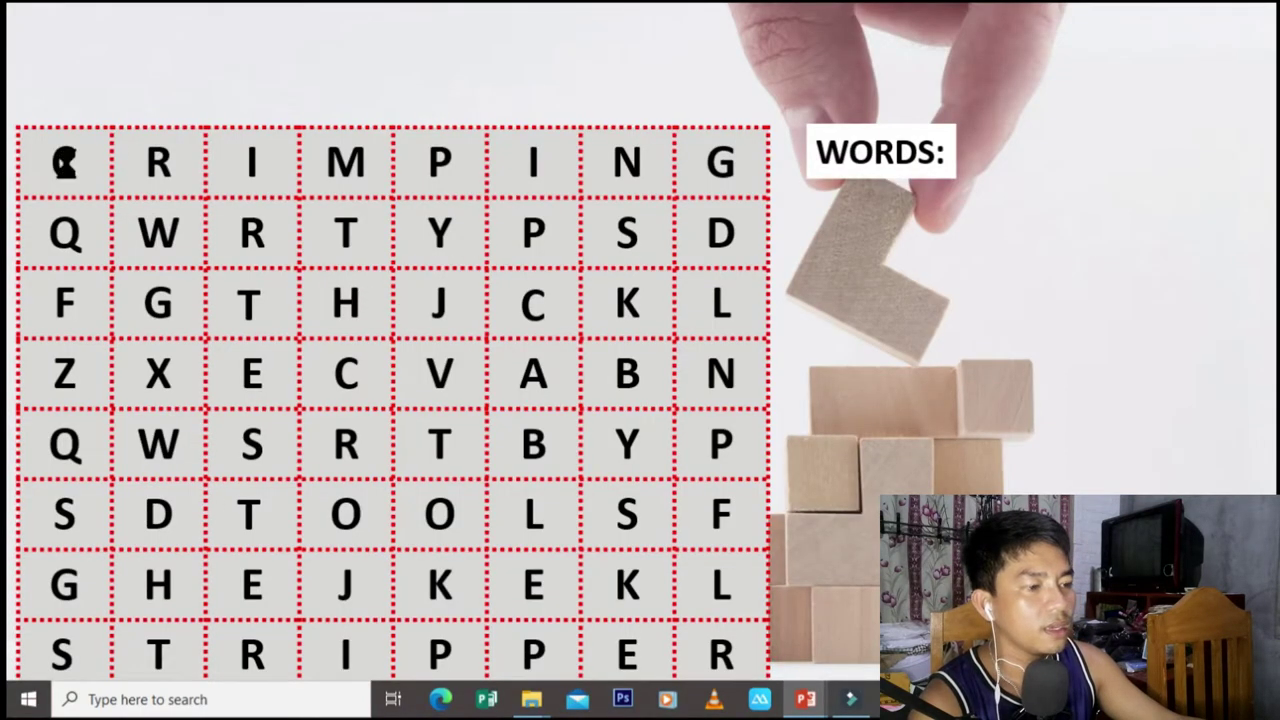
{"action": "left_click", "coordinate": [47, 178]}
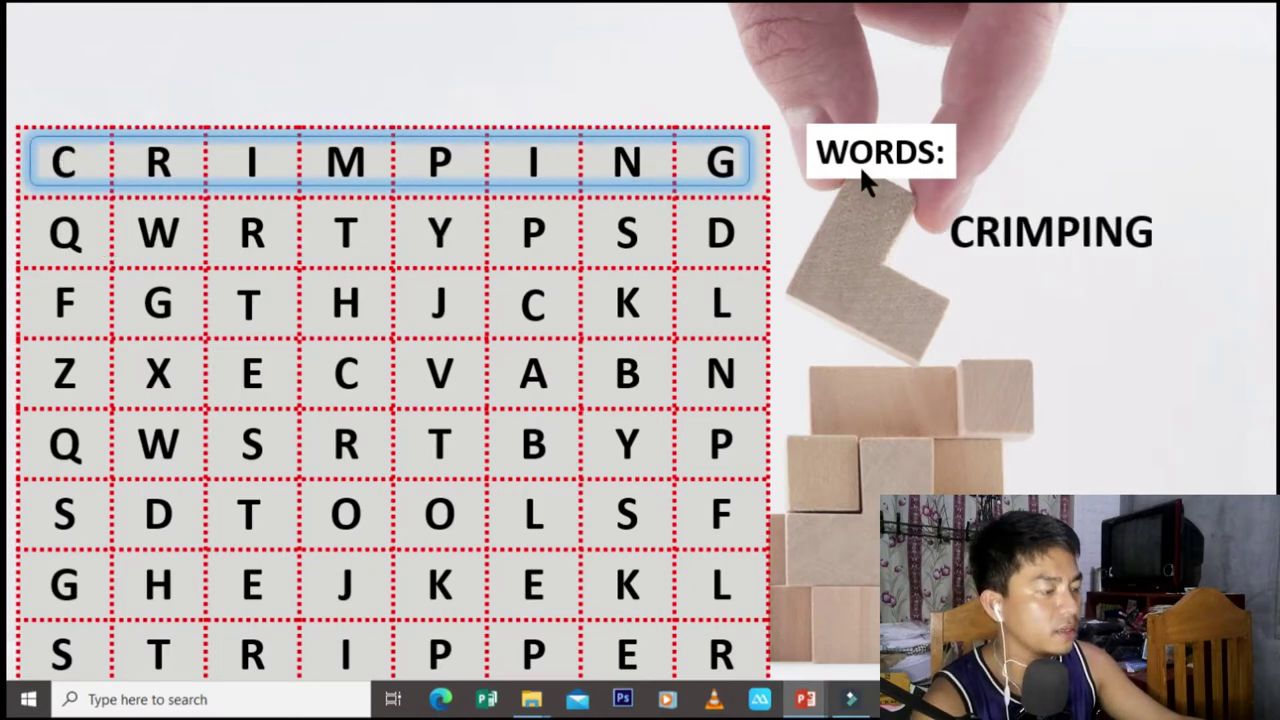
{"action": "key", "text": "Escape"}
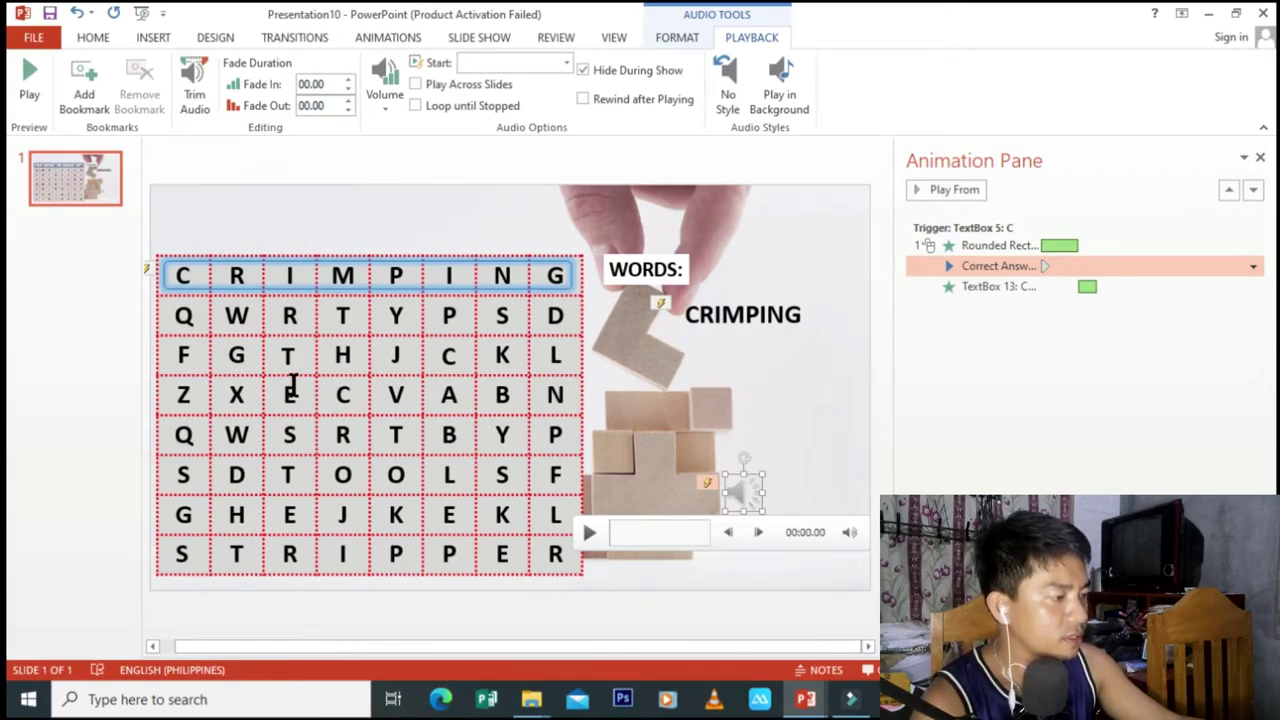
Step: Copy the top-row highlight rectangle and position the copy vertically over the TESTER column
{"action": "left_click", "coordinate": [292, 357]}
{"action": "left_click", "coordinate": [402, 265]}
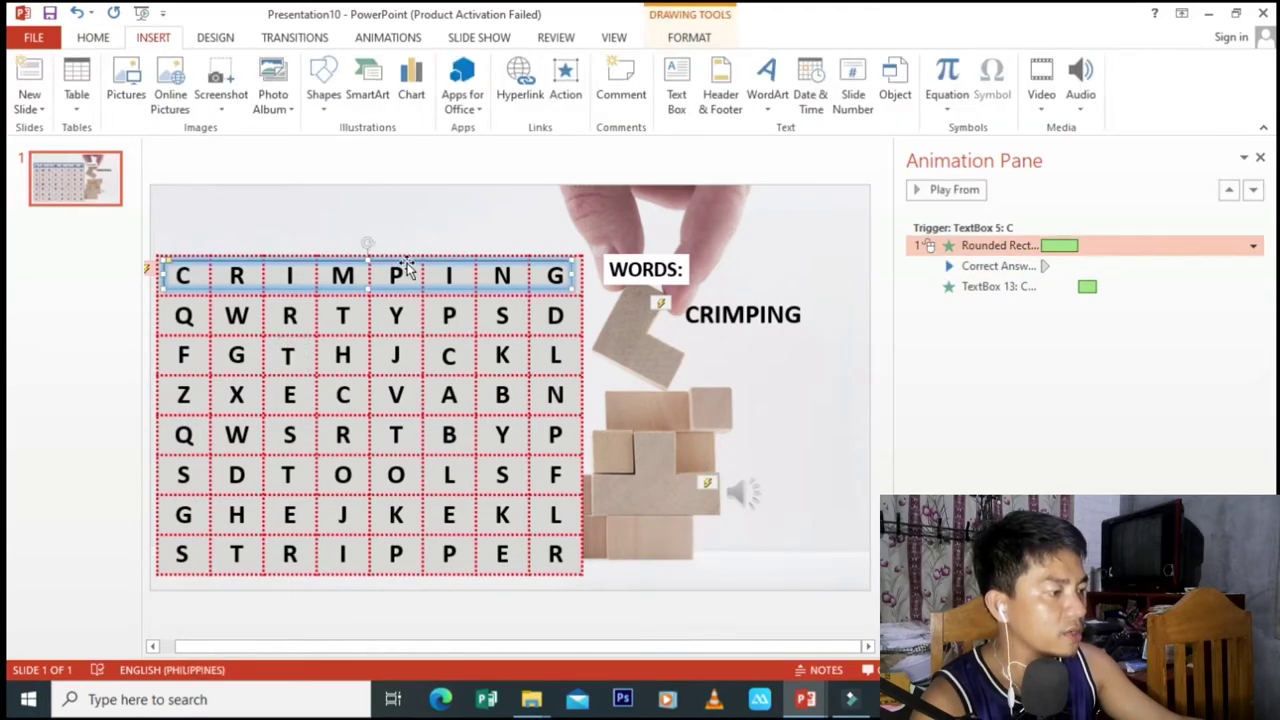
{"action": "right_click", "coordinate": [407, 266]}
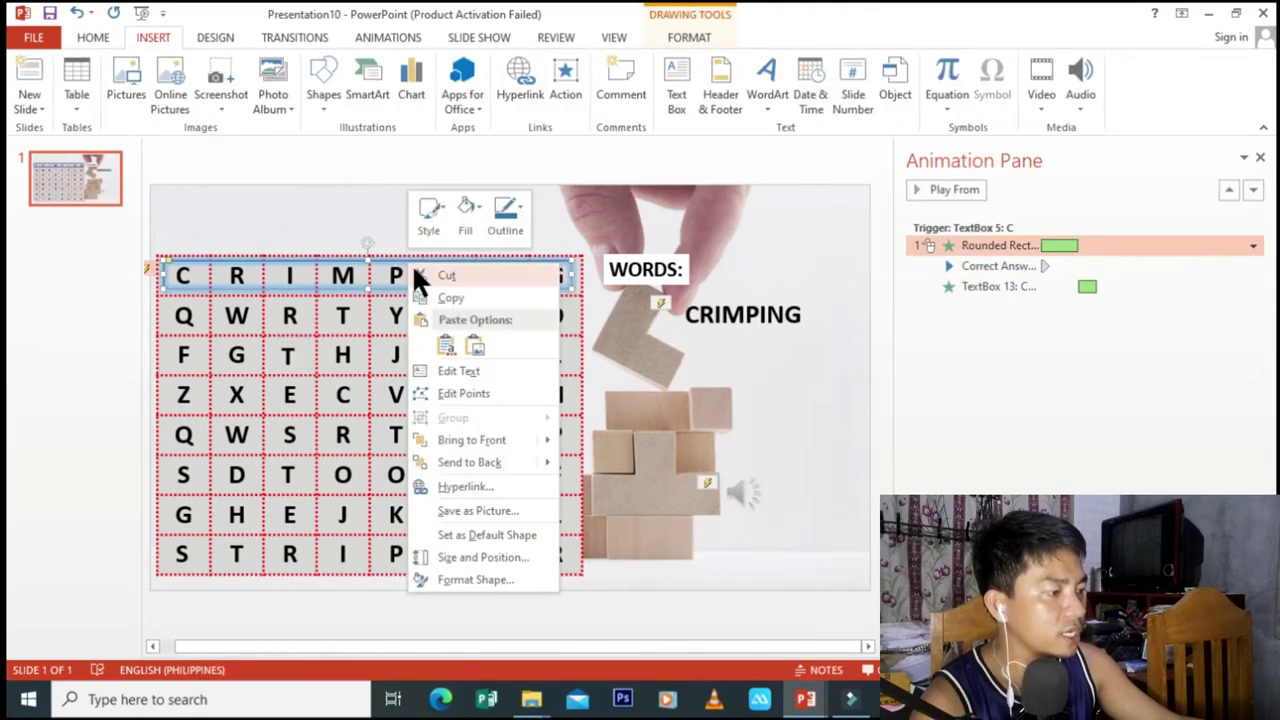
{"action": "left_click", "coordinate": [451, 298]}
{"action": "left_click", "coordinate": [280, 228]}
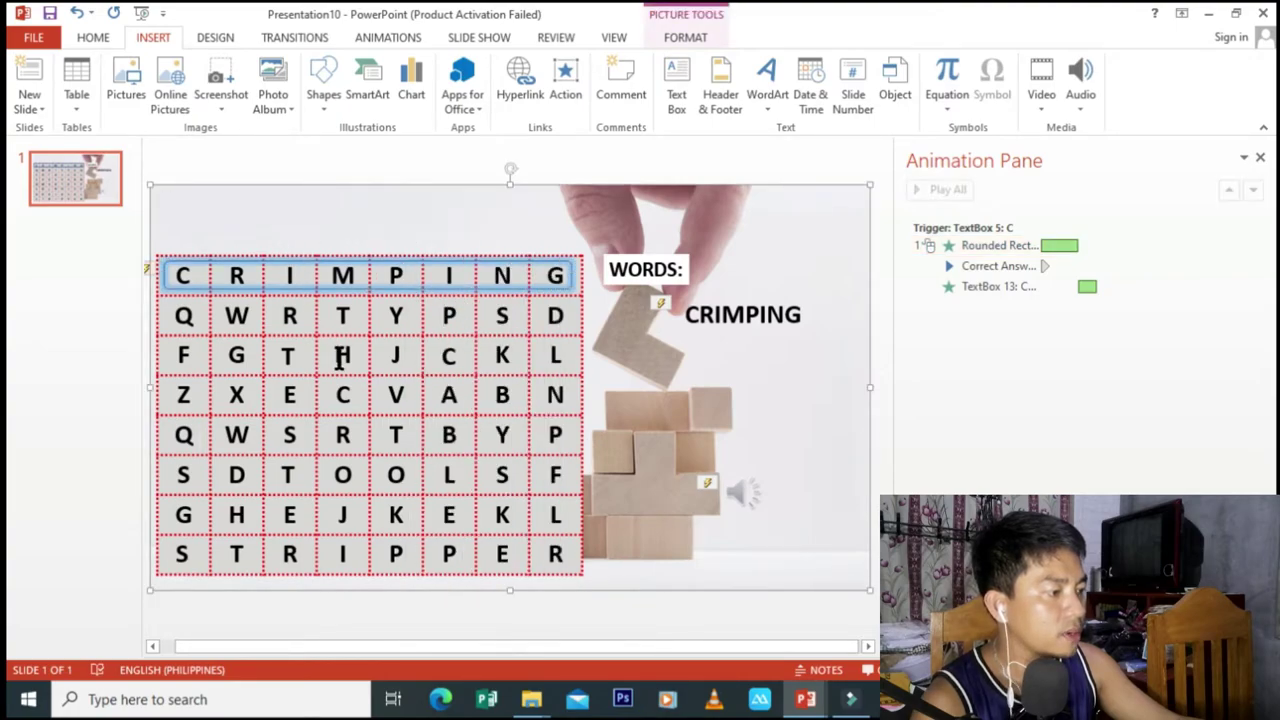
{"action": "left_click", "coordinate": [347, 290]}
{"action": "key", "text": "ctrl+v"}
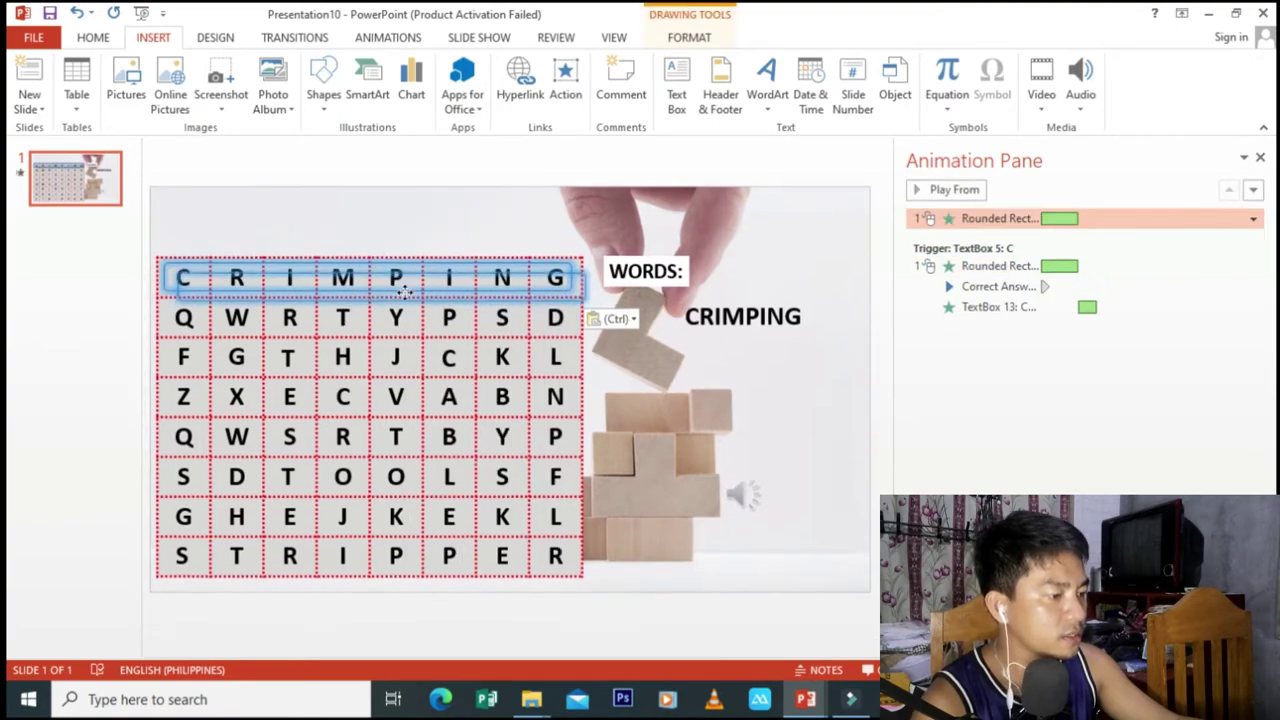
{"action": "mouse_move", "coordinate": [400, 283]}
{"action": "left_mouse_down"}
{"action": "mouse_move", "coordinate": [422, 374]}
{"action": "mouse_move", "coordinate": [672, 362]}
{"action": "mouse_move", "coordinate": [300, 358]}
{"action": "mouse_move", "coordinate": [282, 574]}
{"action": "left_mouse_up"}
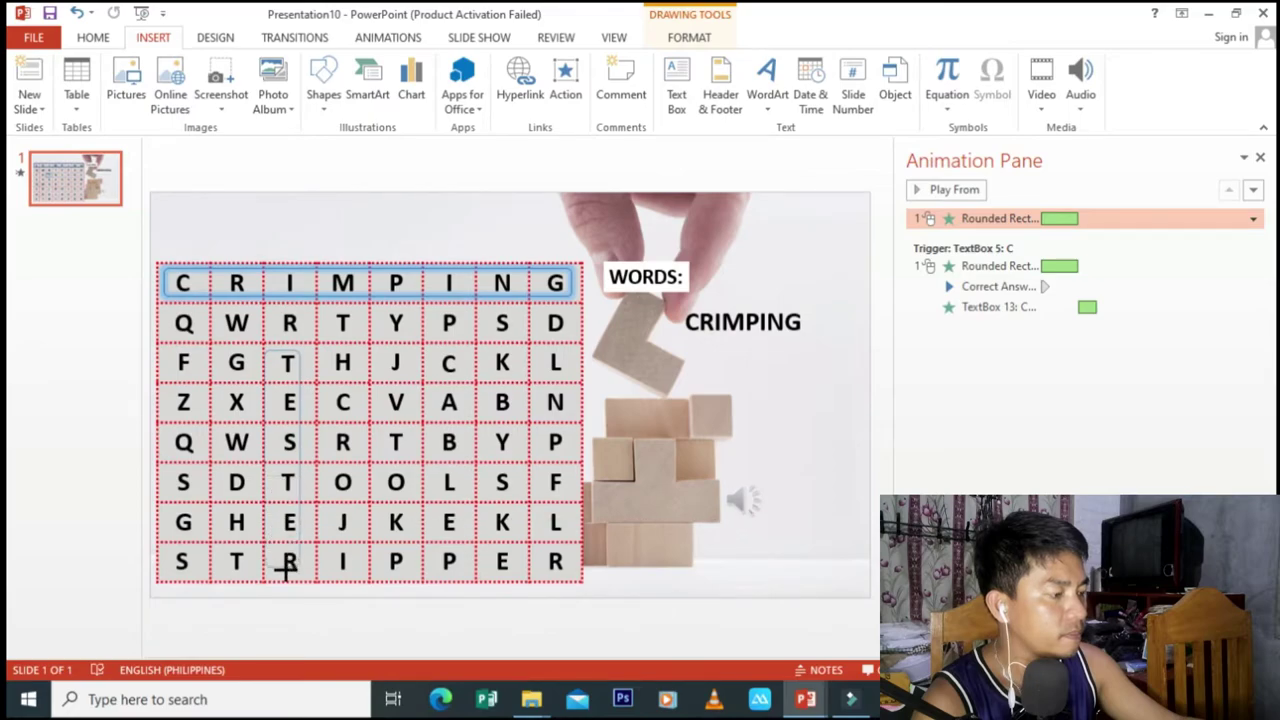
{"action": "left_click_drag", "start_coordinate": [297, 388], "coordinate": [303, 388]}
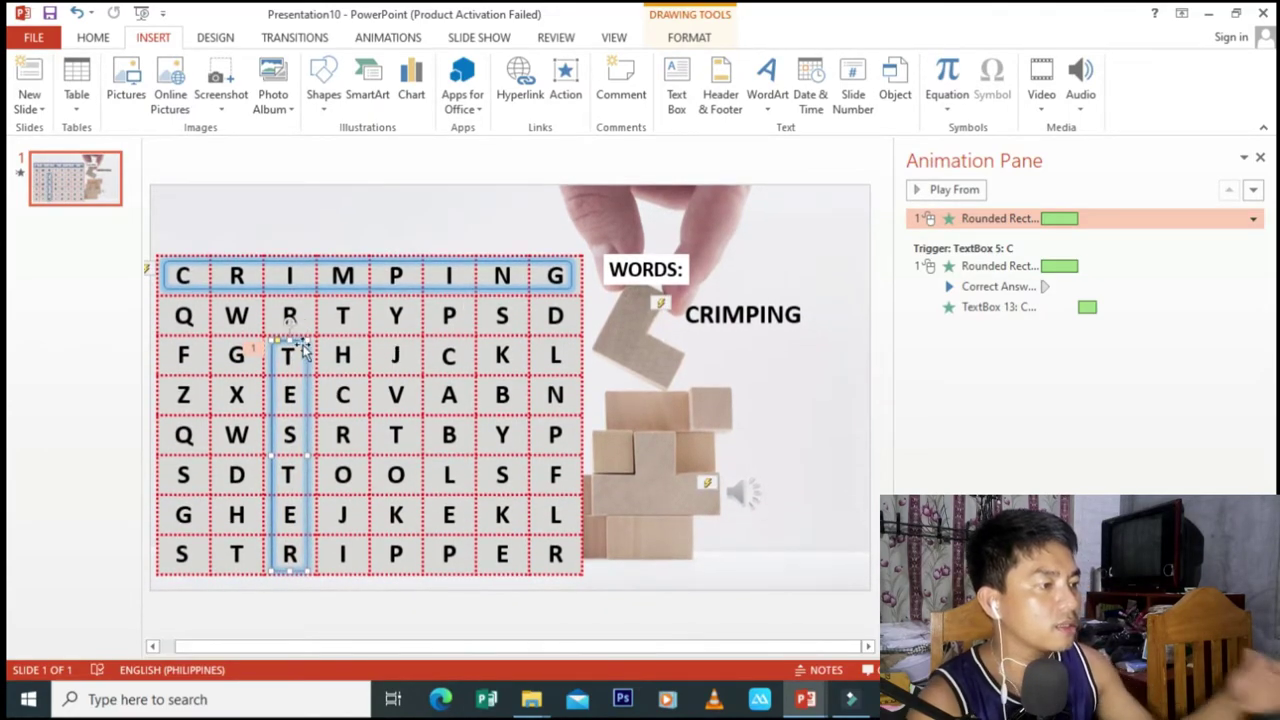
Step: Give the column rectangle a red outline and an orange glow
{"action": "left_click", "coordinate": [686, 37]}
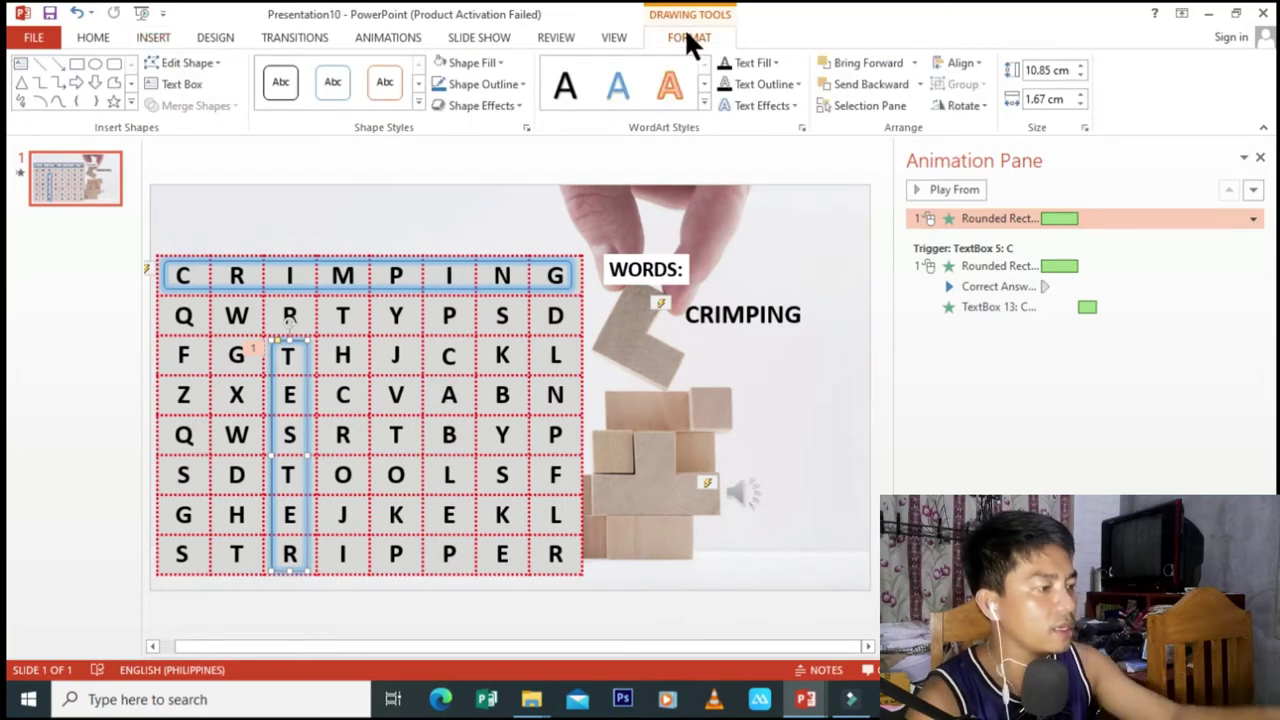
{"action": "left_click", "coordinate": [506, 84]}
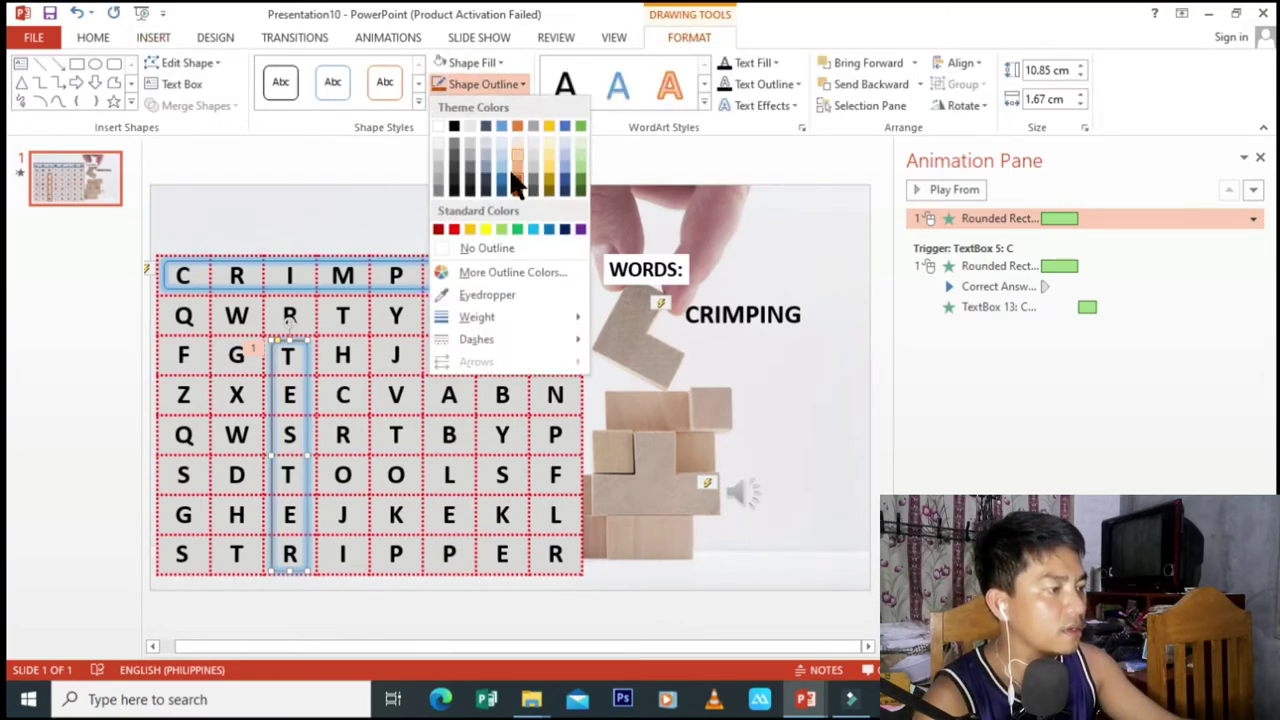
{"action": "left_click", "coordinate": [453, 229]}
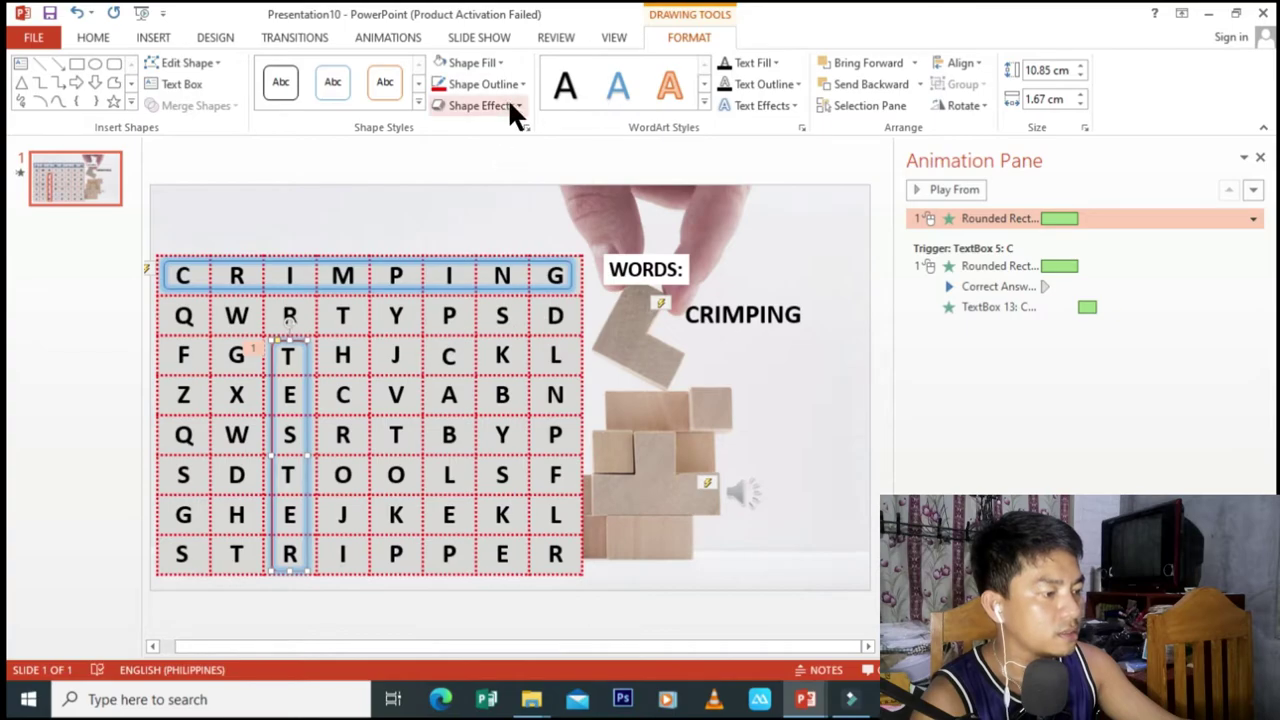
{"action": "left_click", "coordinate": [505, 105]}
{"action": "mouse_move", "coordinate": [486, 263]}
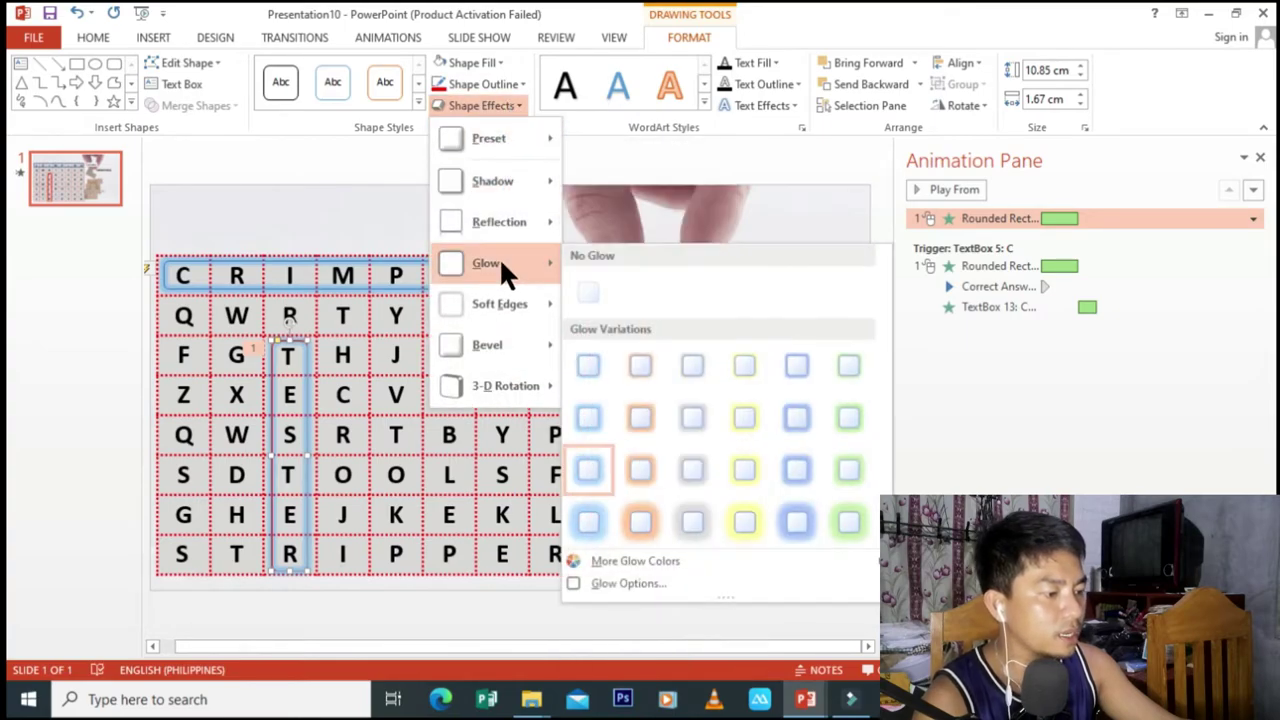
{"action": "left_click", "coordinate": [630, 474]}
Step: Check the orange glow, then reselect the tall TESTER column highlight
{"action": "left_click", "coordinate": [342, 395]}
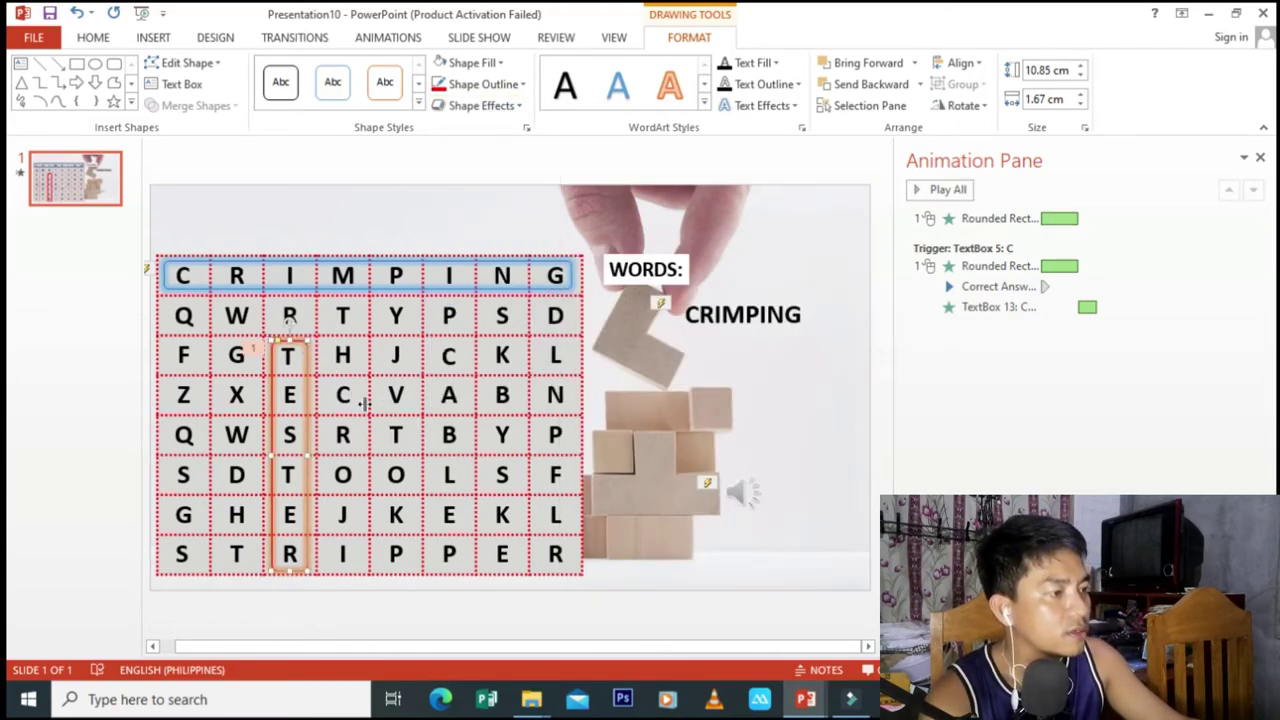
{"action": "left_click", "coordinate": [308, 355]}
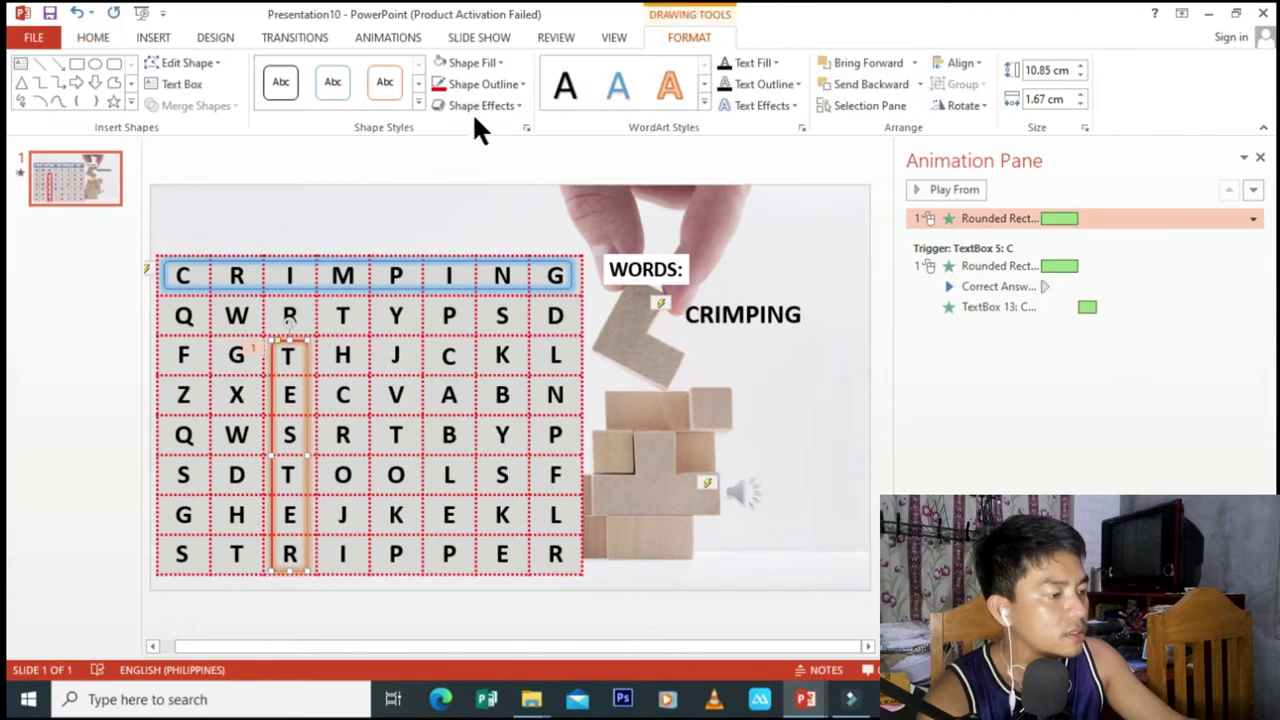
{"action": "left_click", "coordinate": [410, 414]}
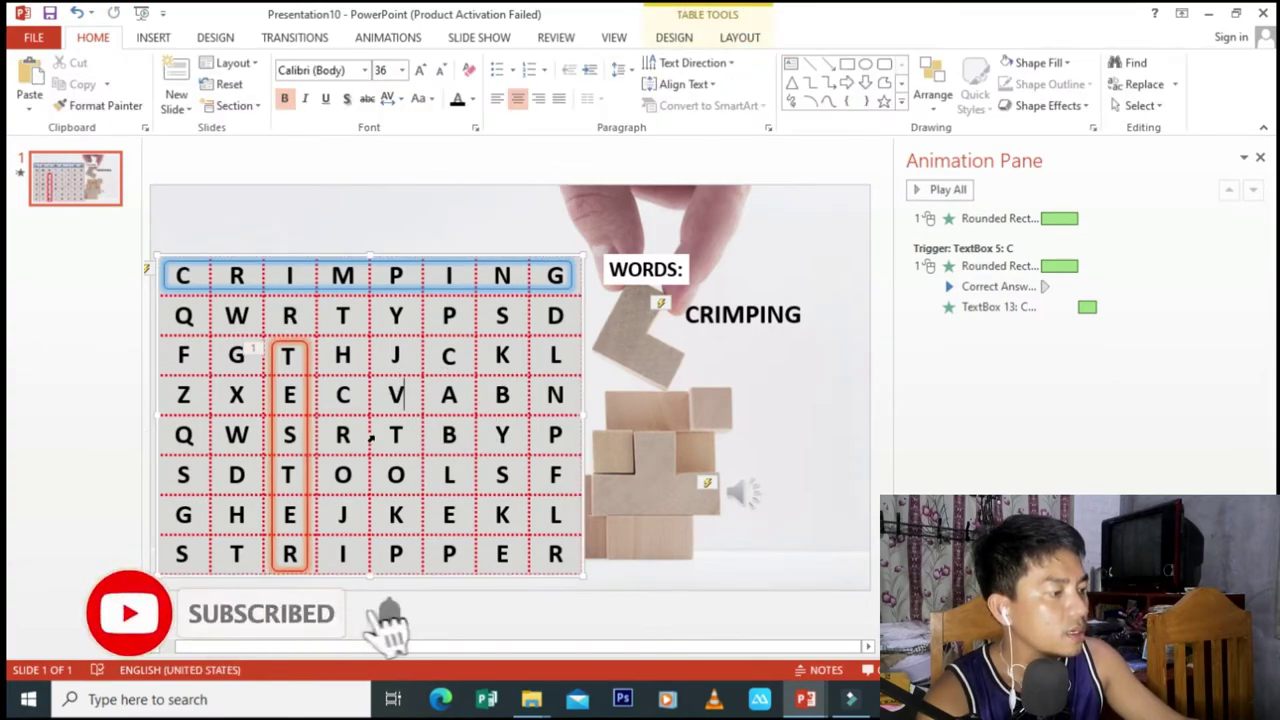
{"action": "left_click", "coordinate": [300, 365]}
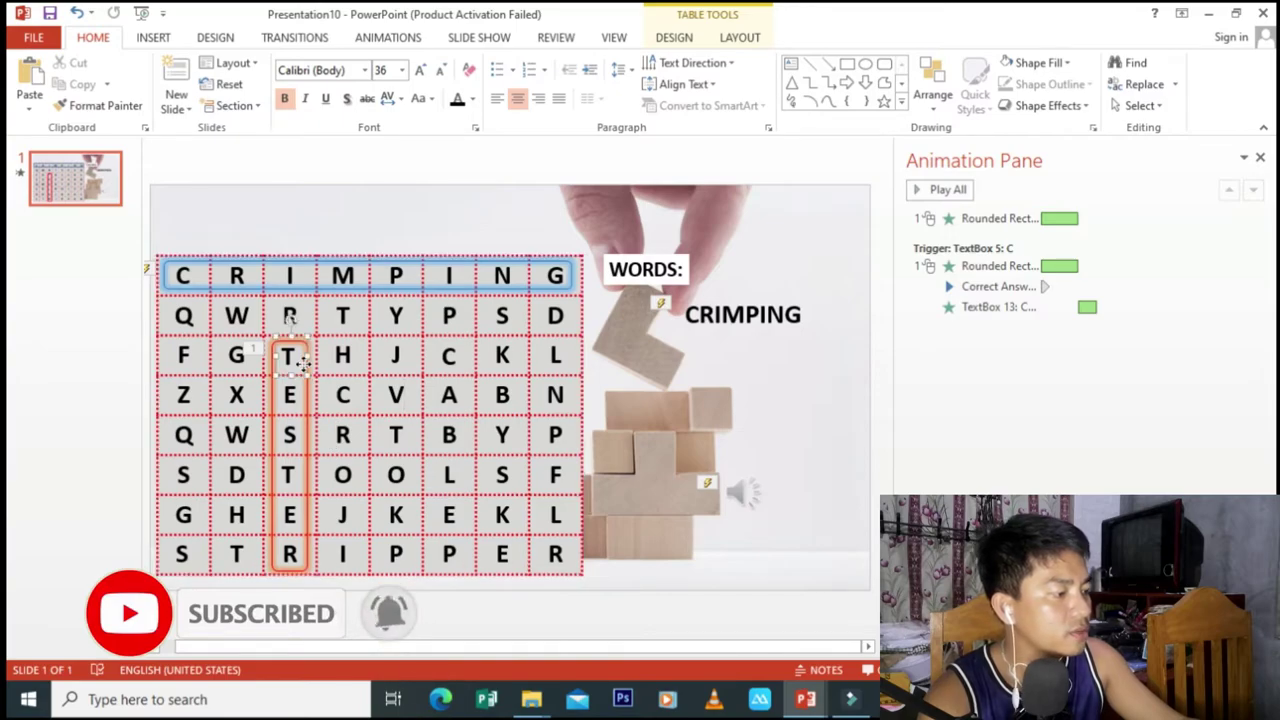
{"action": "left_click", "coordinate": [301, 367]}
{"action": "left_click", "coordinate": [308, 410]}
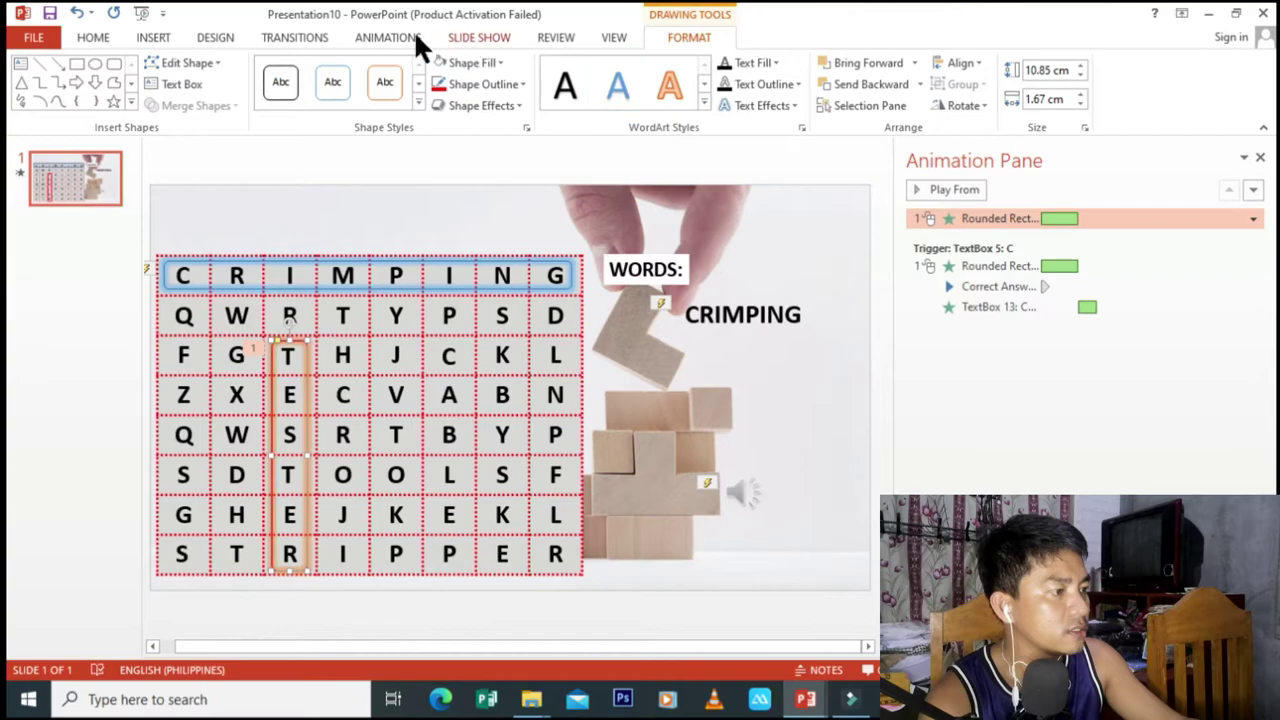
Step: Set the TESTER highlight's wipe to trigger On Click of TextBox 6: T
{"action": "left_click", "coordinate": [381, 40]}
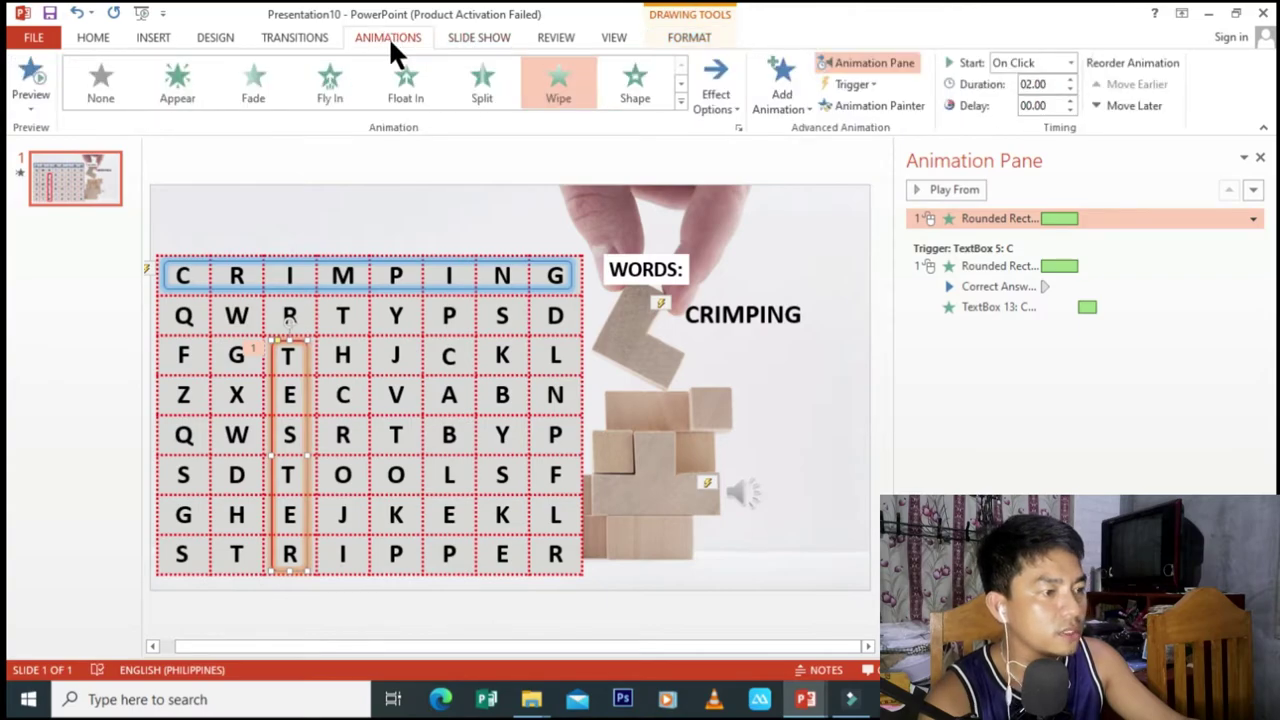
{"action": "left_click", "coordinate": [866, 84]}
{"action": "mouse_move", "coordinate": [872, 107]}
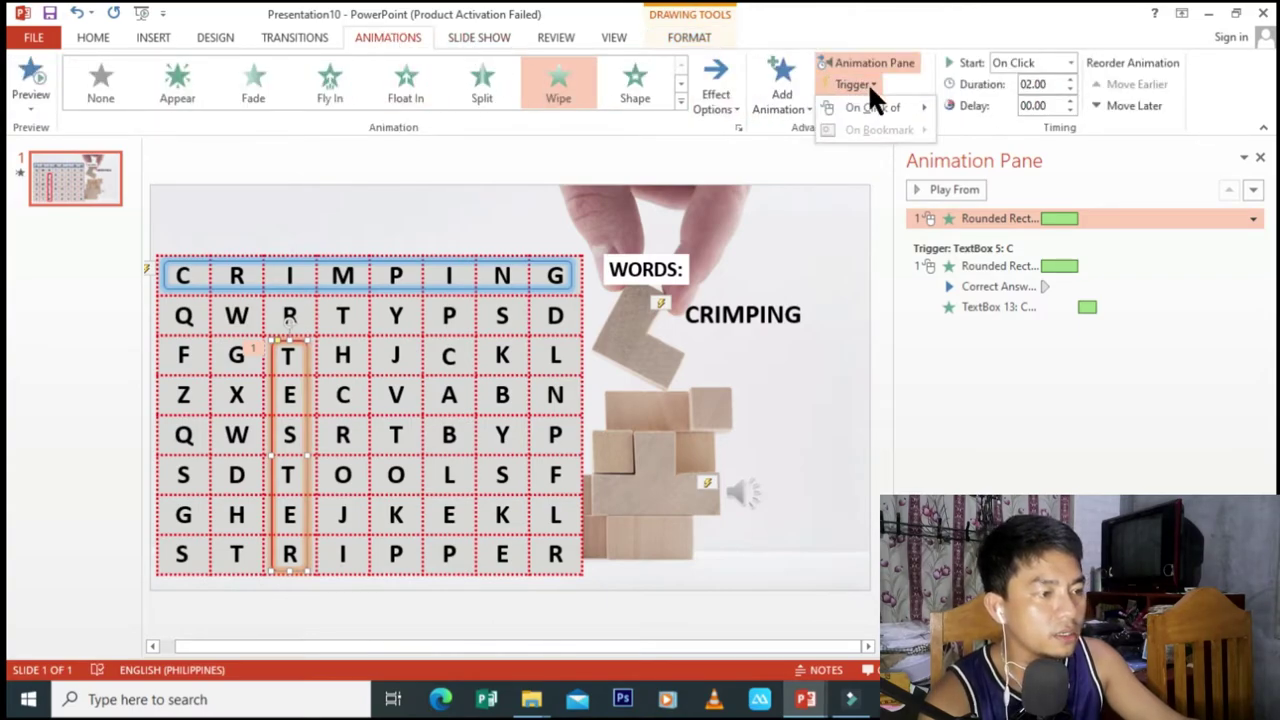
{"action": "left_click", "coordinate": [990, 176]}
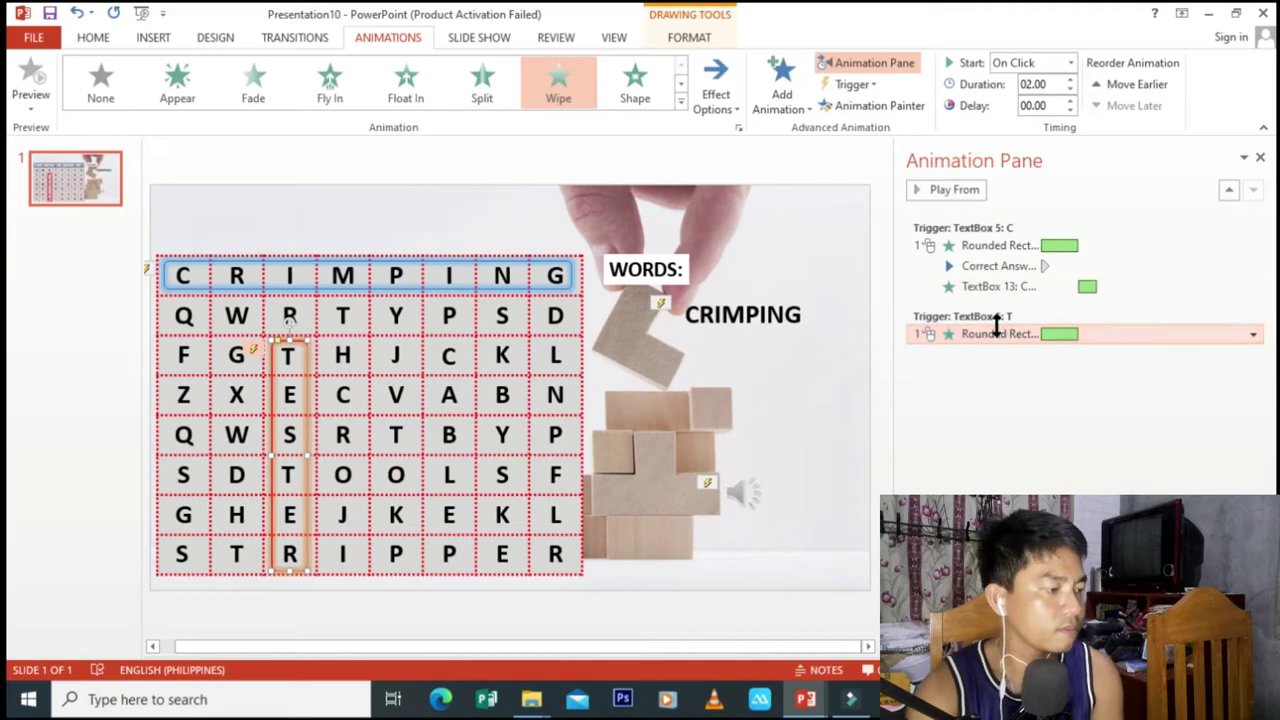
{"action": "left_click", "coordinate": [750, 493]}
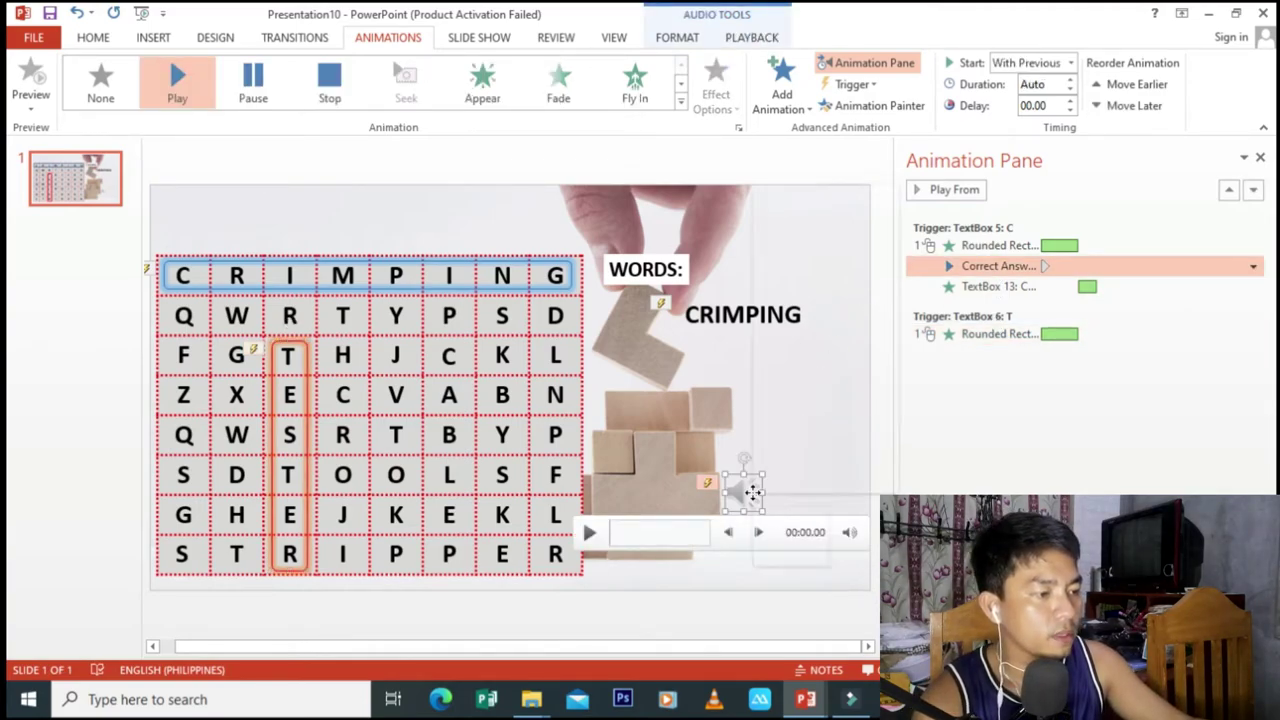
Step: Duplicate the correct-answer sound icon on the slide
{"action": "right_click", "coordinate": [750, 493]}
{"action": "mouse_move", "coordinate": [815, 385]}
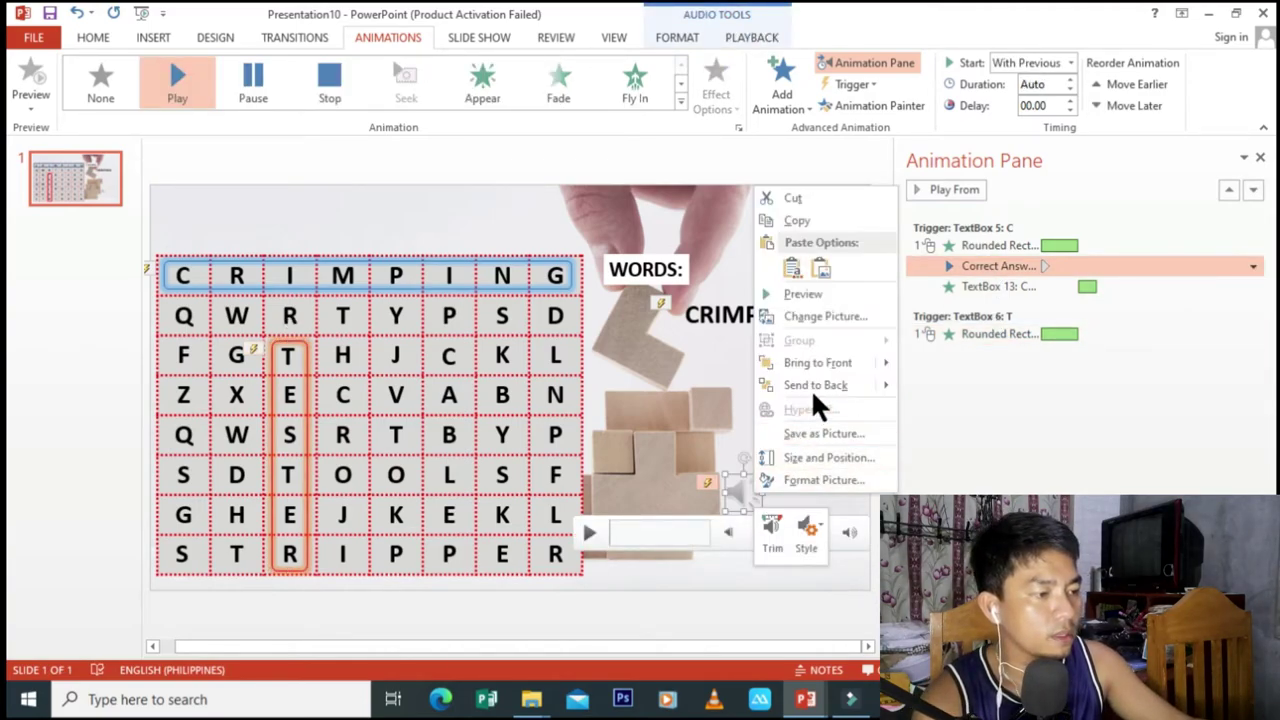
{"action": "left_click", "coordinate": [806, 220]}
{"action": "left_click", "coordinate": [808, 463]}
{"action": "right_click", "coordinate": [808, 463]}
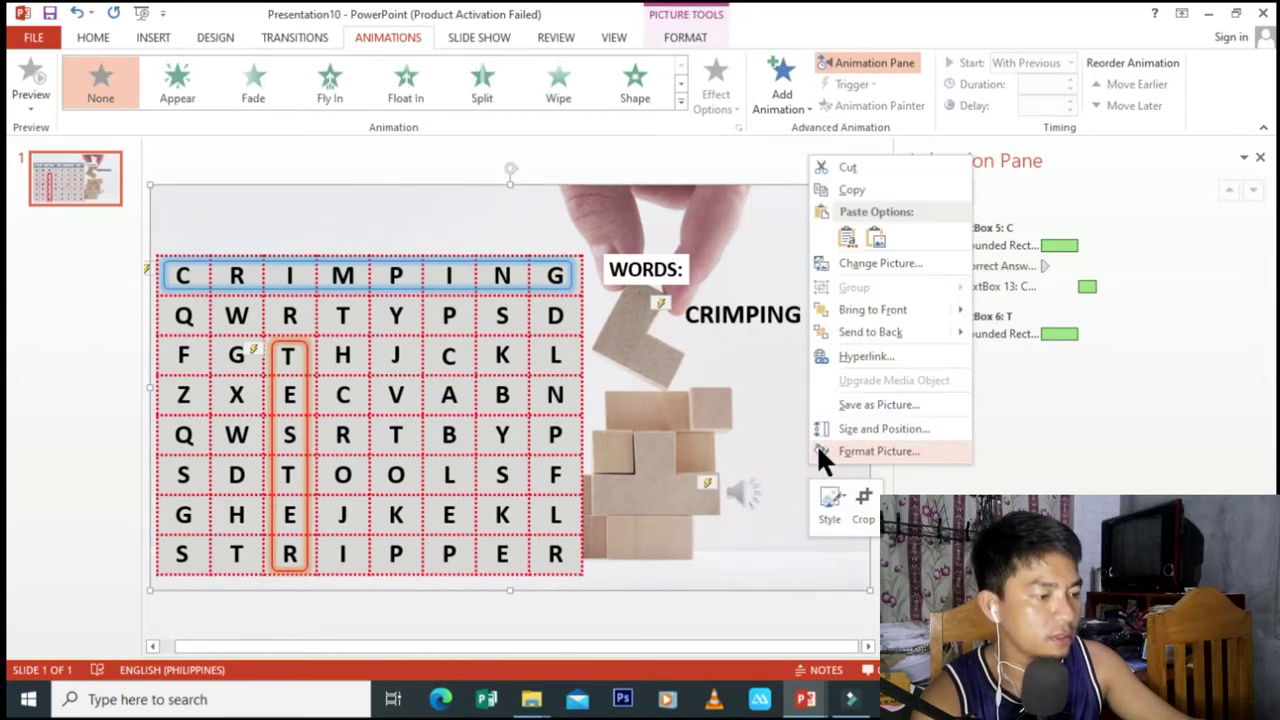
{"action": "left_click", "coordinate": [844, 235]}
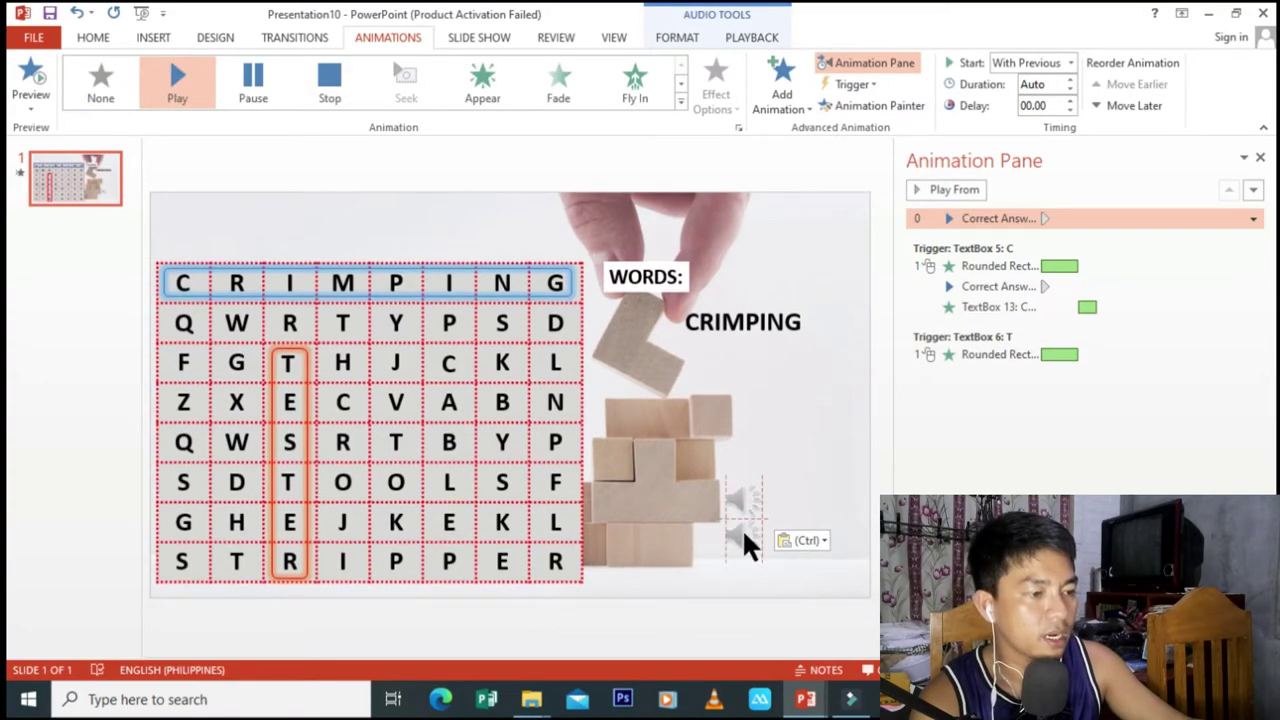
{"action": "left_click", "coordinate": [745, 540]}
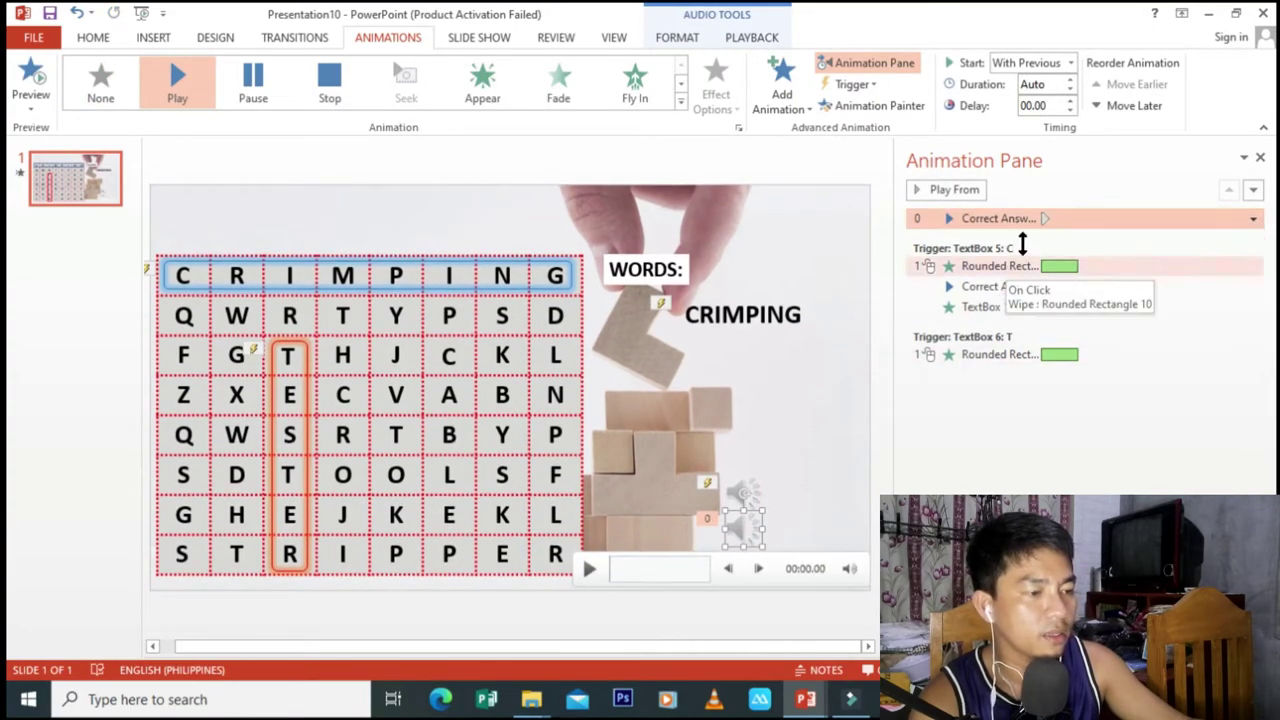
Step: Move the sound copy into the T trigger, starting With Previous, then copy the CRIMPING box
{"action": "left_click_drag", "start_coordinate": [1022, 244], "coordinate": [1013, 365]}
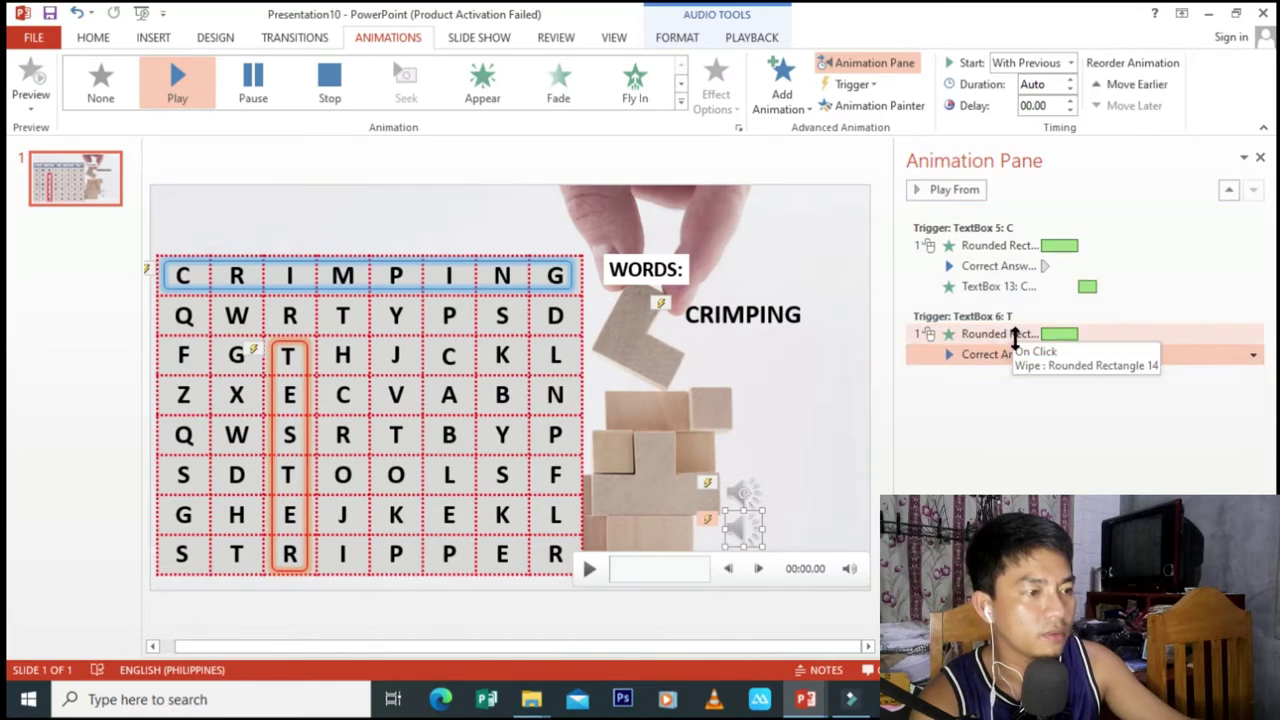
{"action": "left_click", "coordinate": [1071, 58]}
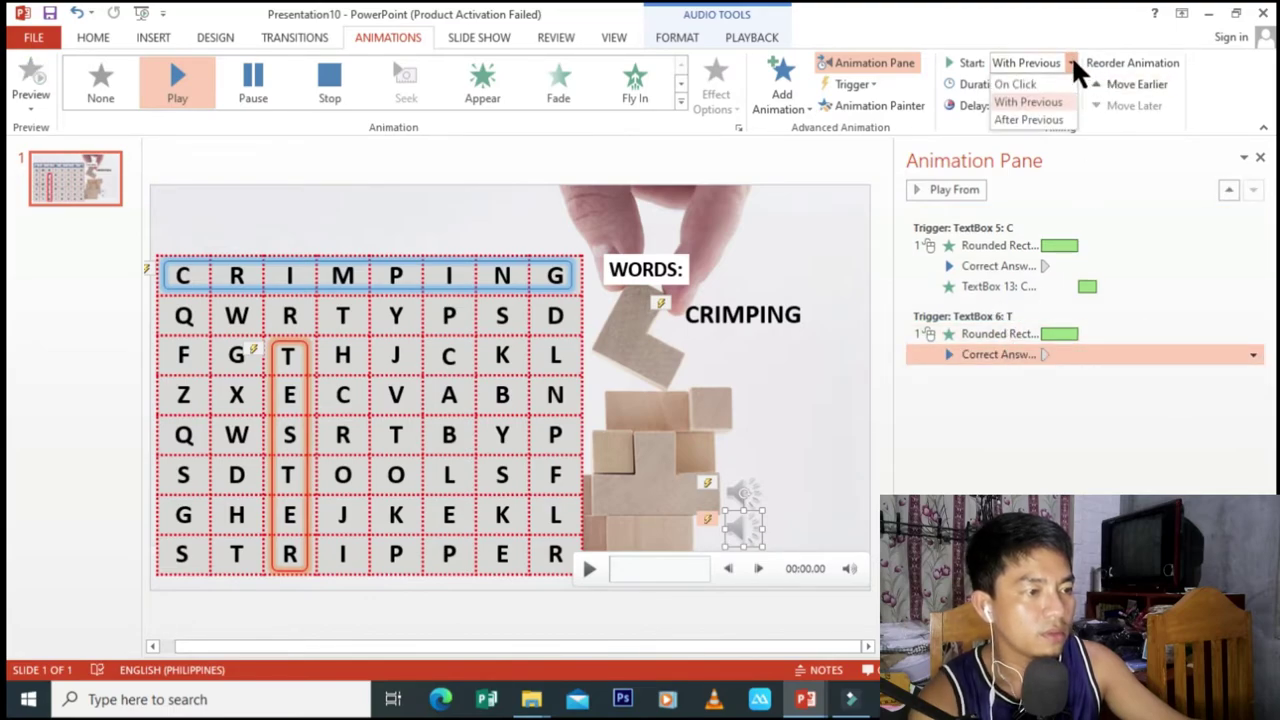
{"action": "left_click", "coordinate": [1071, 55]}
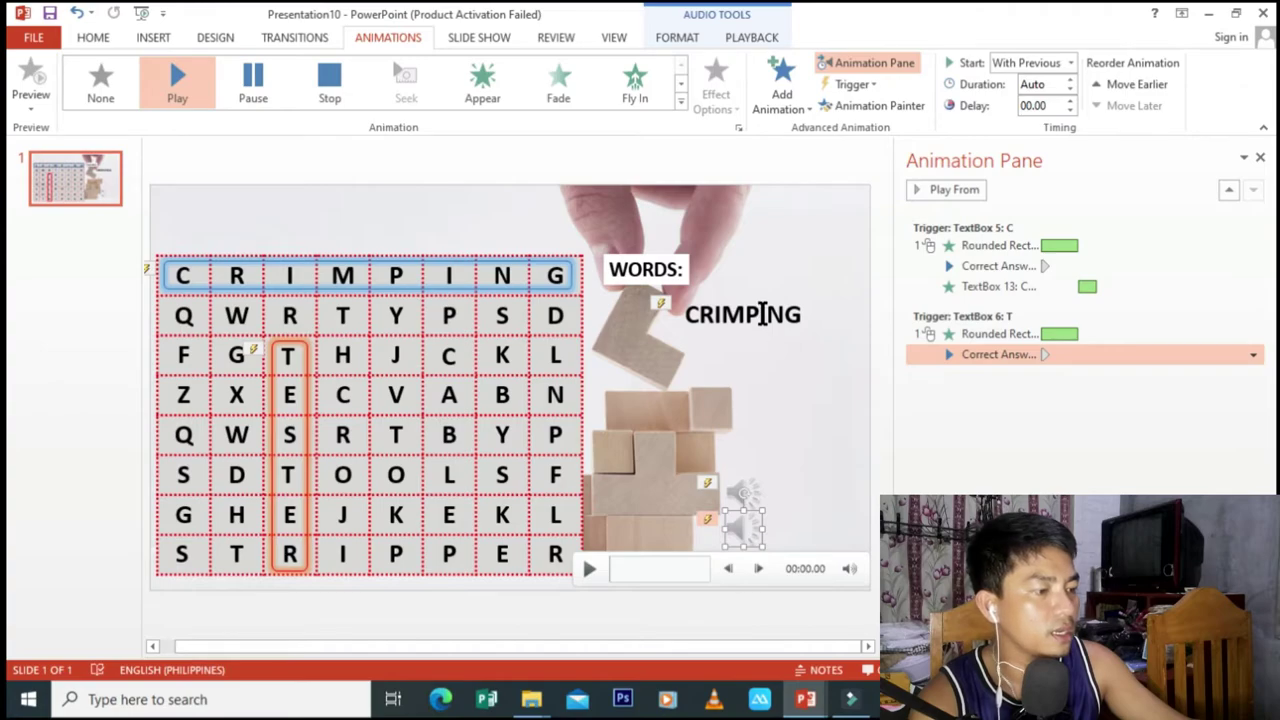
{"action": "left_click", "coordinate": [758, 308]}
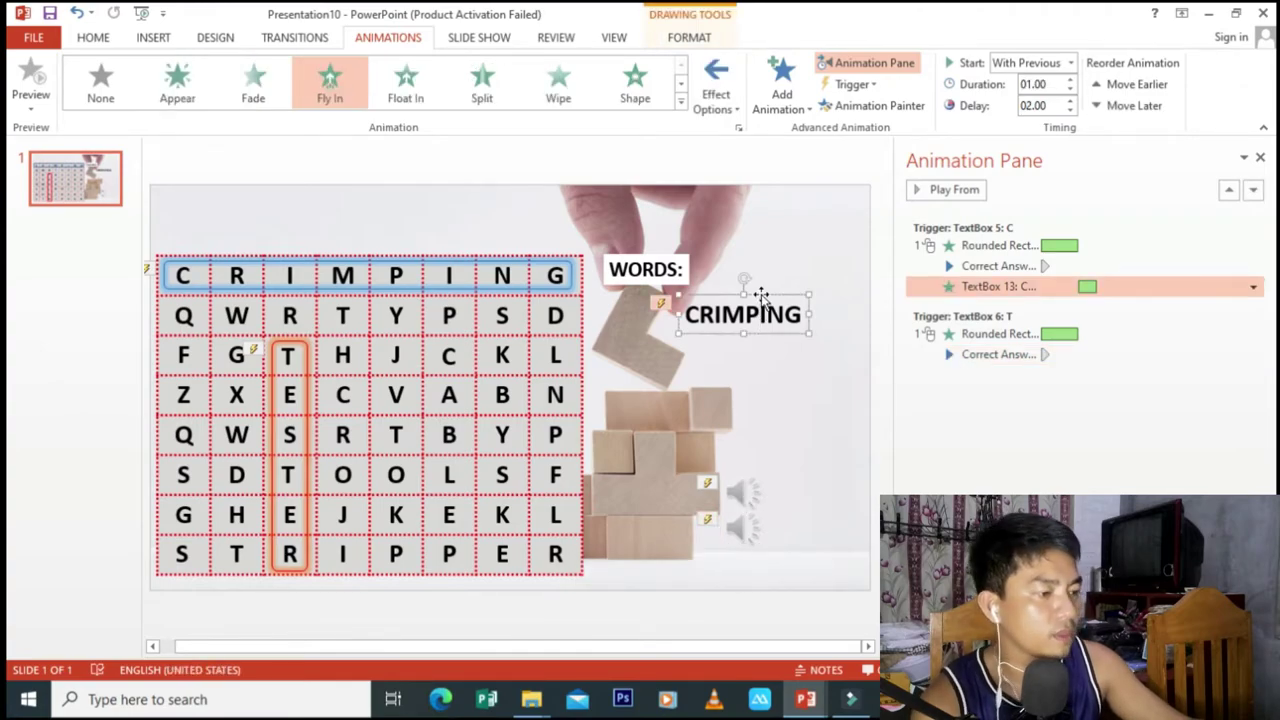
{"action": "left_click", "coordinate": [758, 364]}
Step: Paste a copy of the CRIMPING word box below it and retype it as TESTER
{"action": "key", "text": "ctrl+v"}
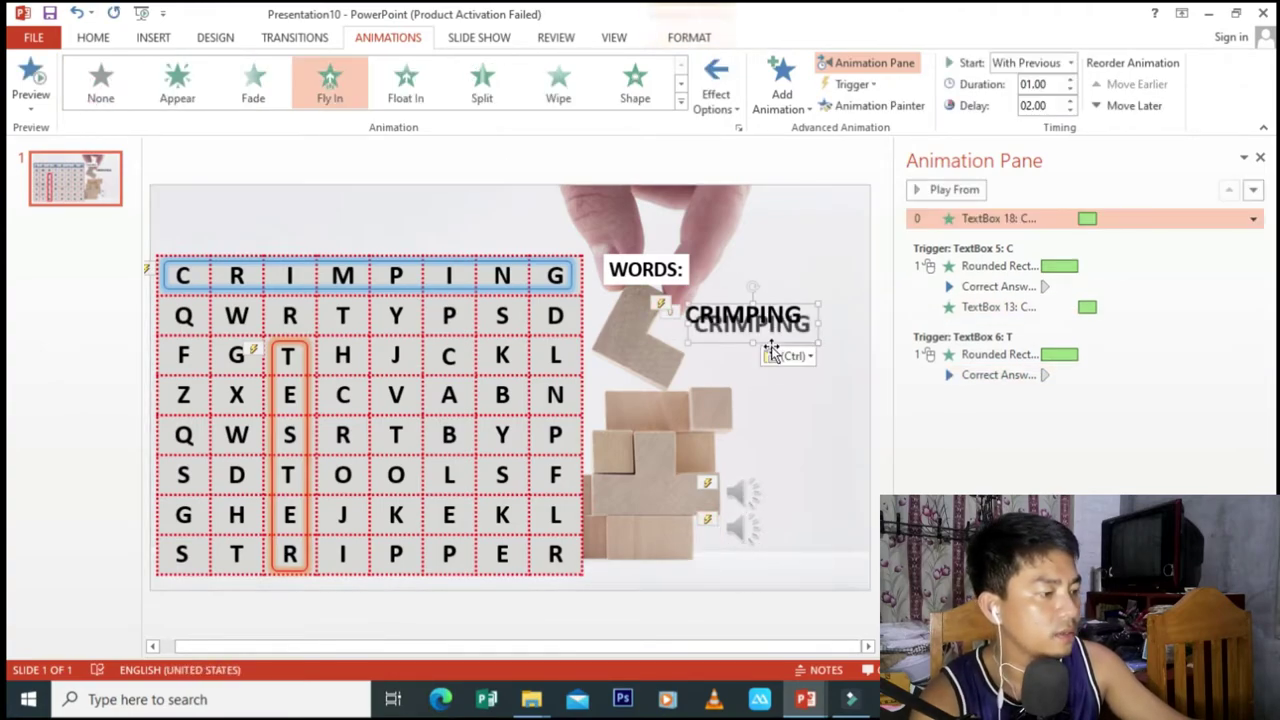
{"action": "left_click_drag", "start_coordinate": [780, 310], "coordinate": [772, 339]}
{"action": "double_click", "coordinate": [740, 348]}
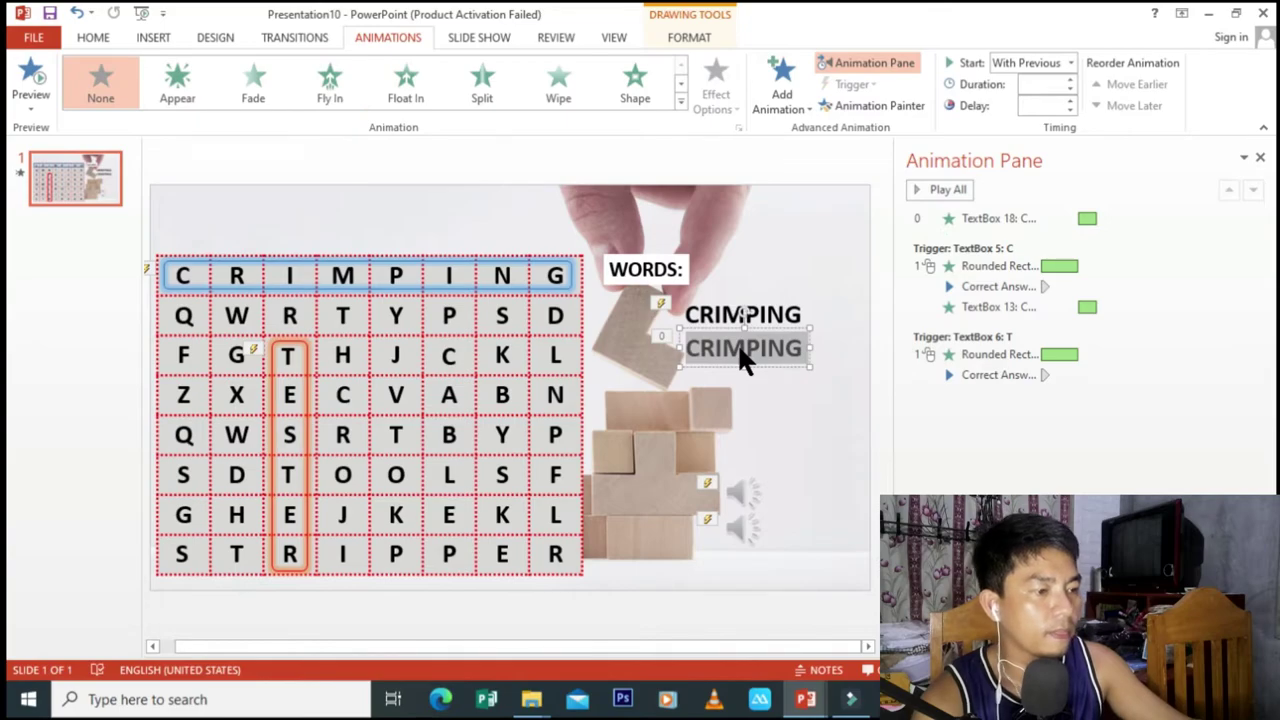
{"action": "type", "text": "TESTER"}
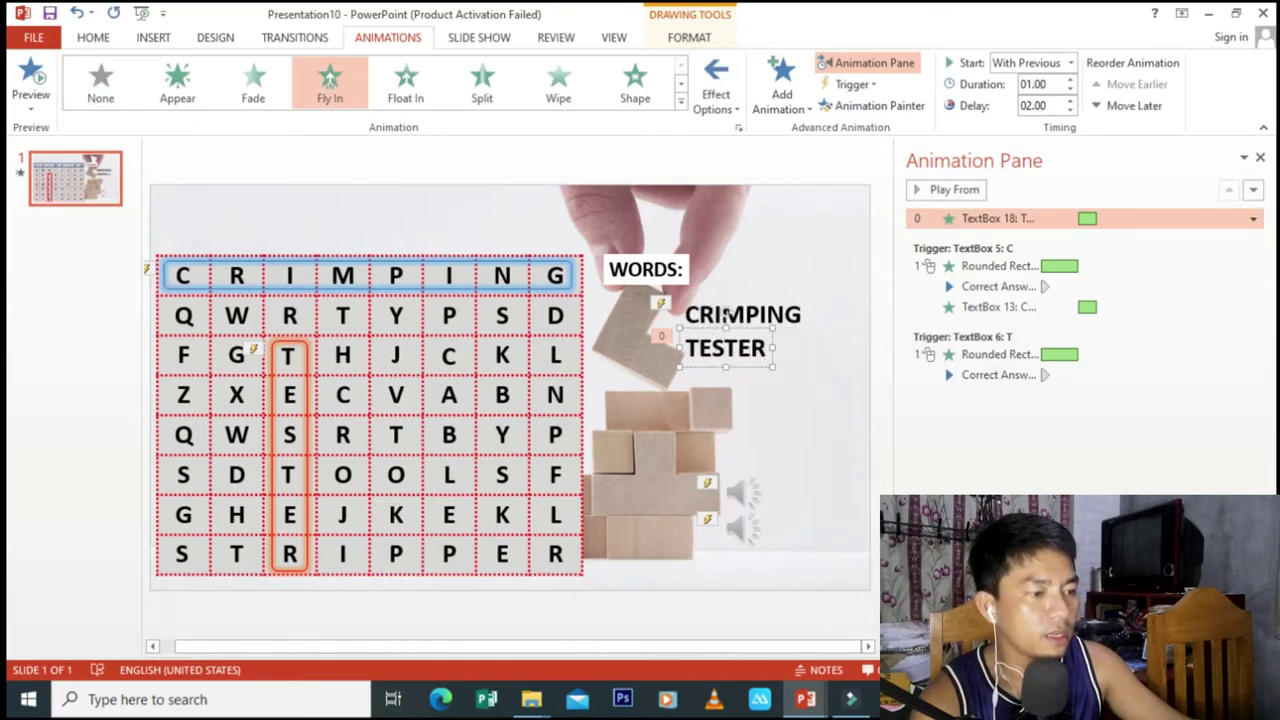
Step: Move TESTER's fly-in under the T trigger, starting With Previous after a 2-second delay
{"action": "left_click", "coordinate": [1012, 220]}
{"action": "mouse_move", "coordinate": [1012, 220]}
{"action": "left_mouse_down"}
{"action": "mouse_move", "coordinate": [1025, 385]}
{"action": "mouse_move", "coordinate": [1077, 380]}
{"action": "left_mouse_up"}
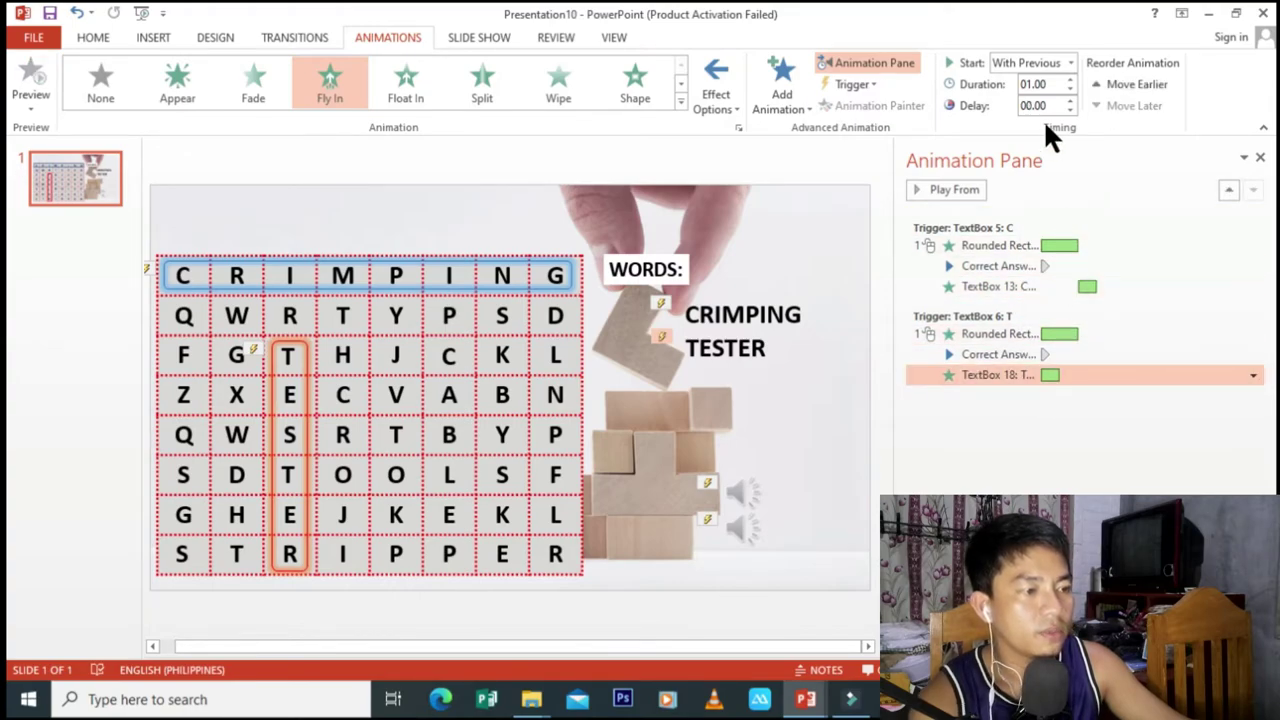
{"action": "left_click", "coordinate": [1071, 63]}
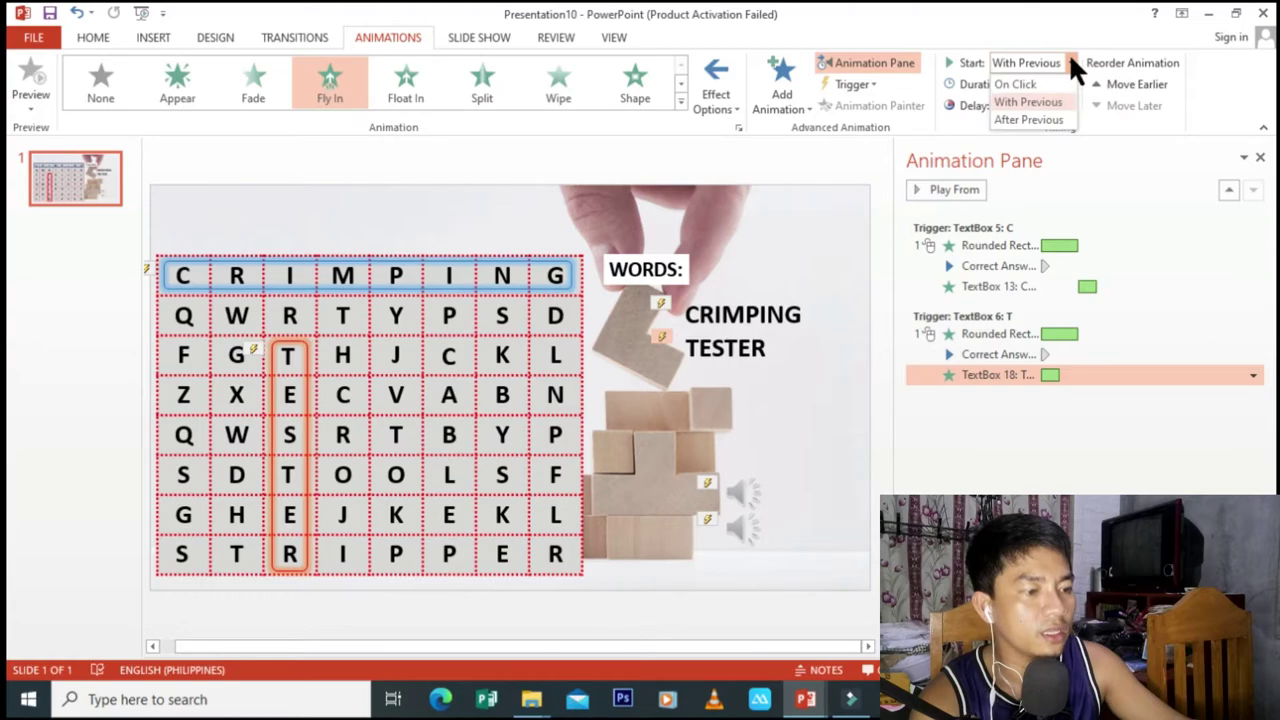
{"action": "left_click", "coordinate": [1061, 101]}
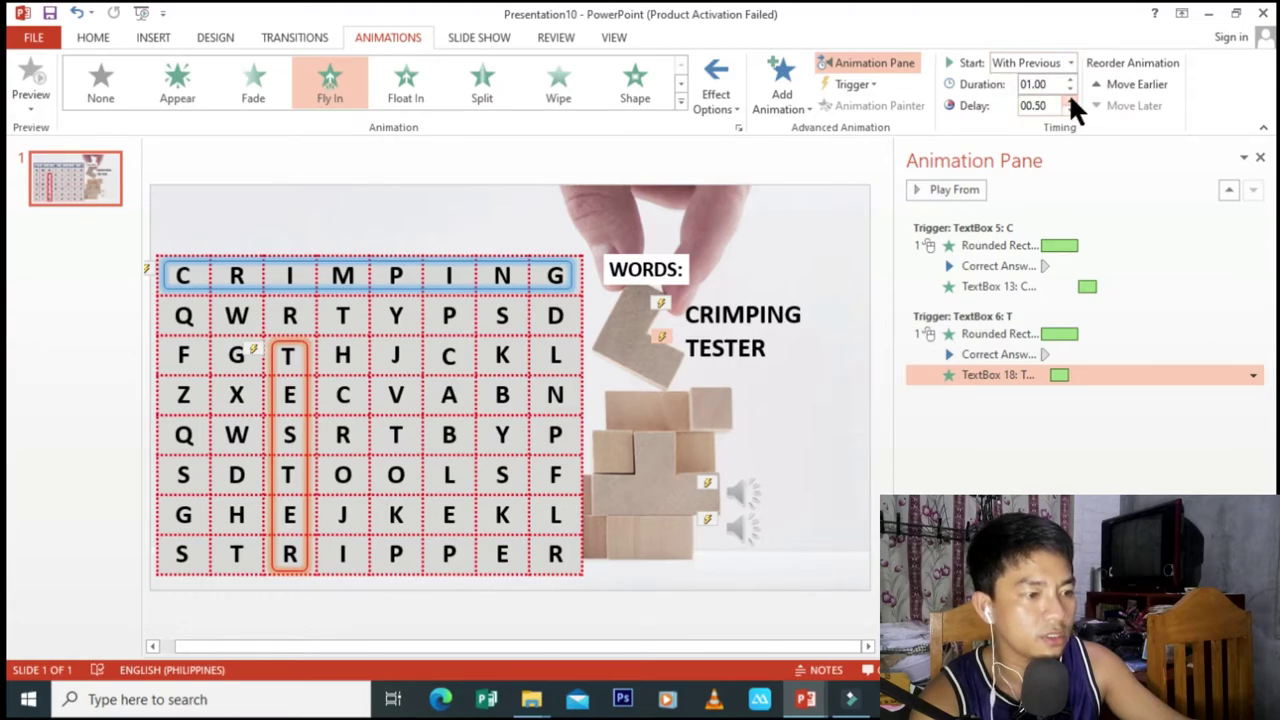
{"action": "left_click", "coordinate": [1070, 100]}
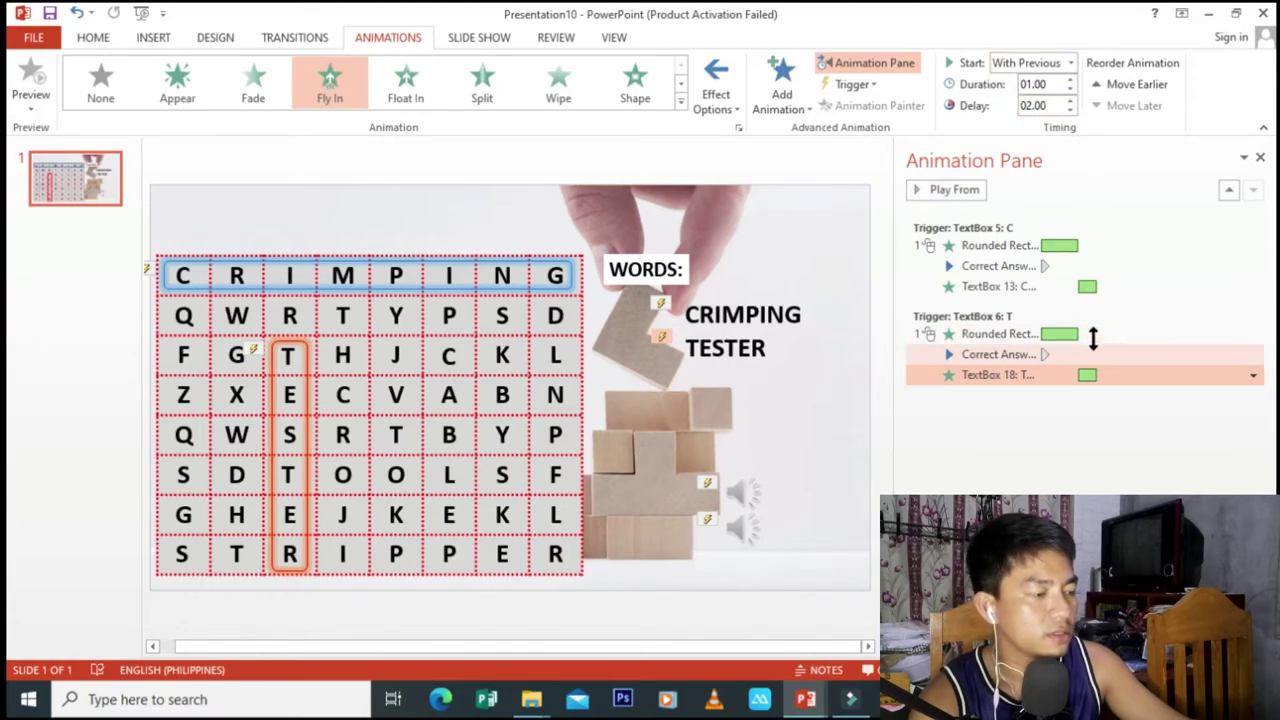
{"action": "left_click", "coordinate": [1071, 440]}
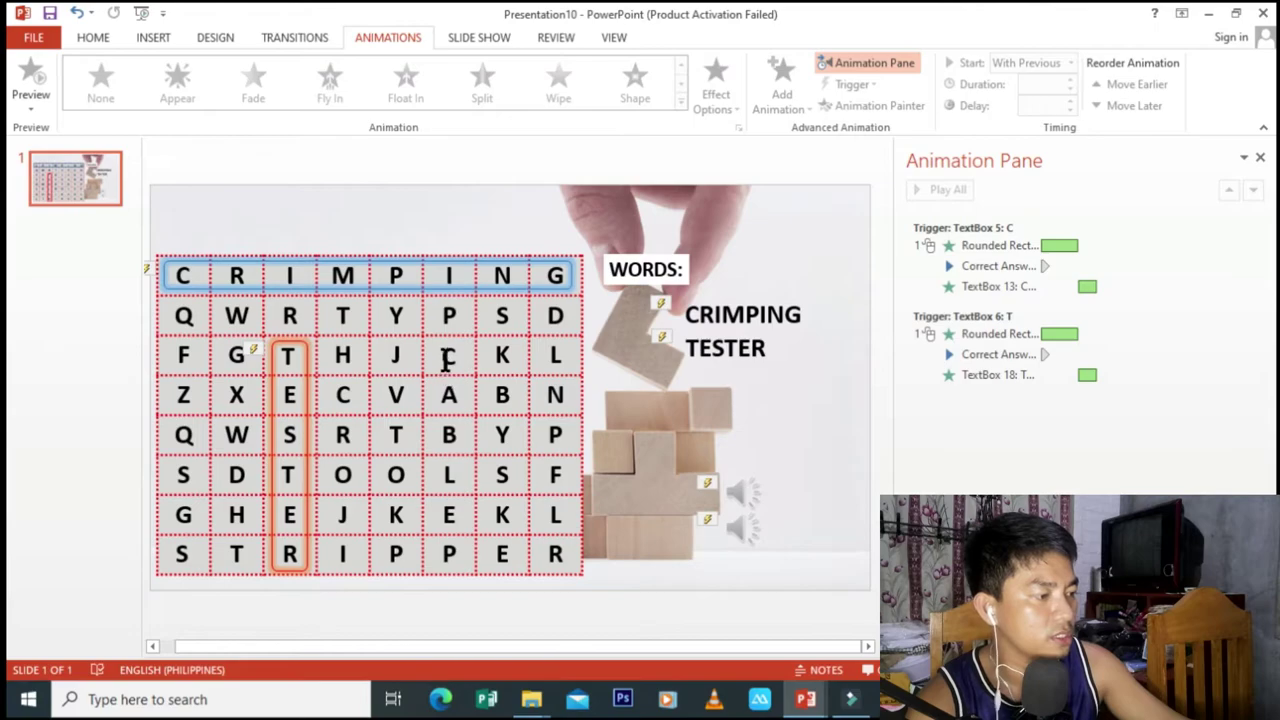
Step: Paste a copy of the TESTER highlight rectangle and shorten it over the CABLE column
{"action": "left_click", "coordinate": [300, 362]}
{"action": "left_click", "coordinate": [304, 368]}
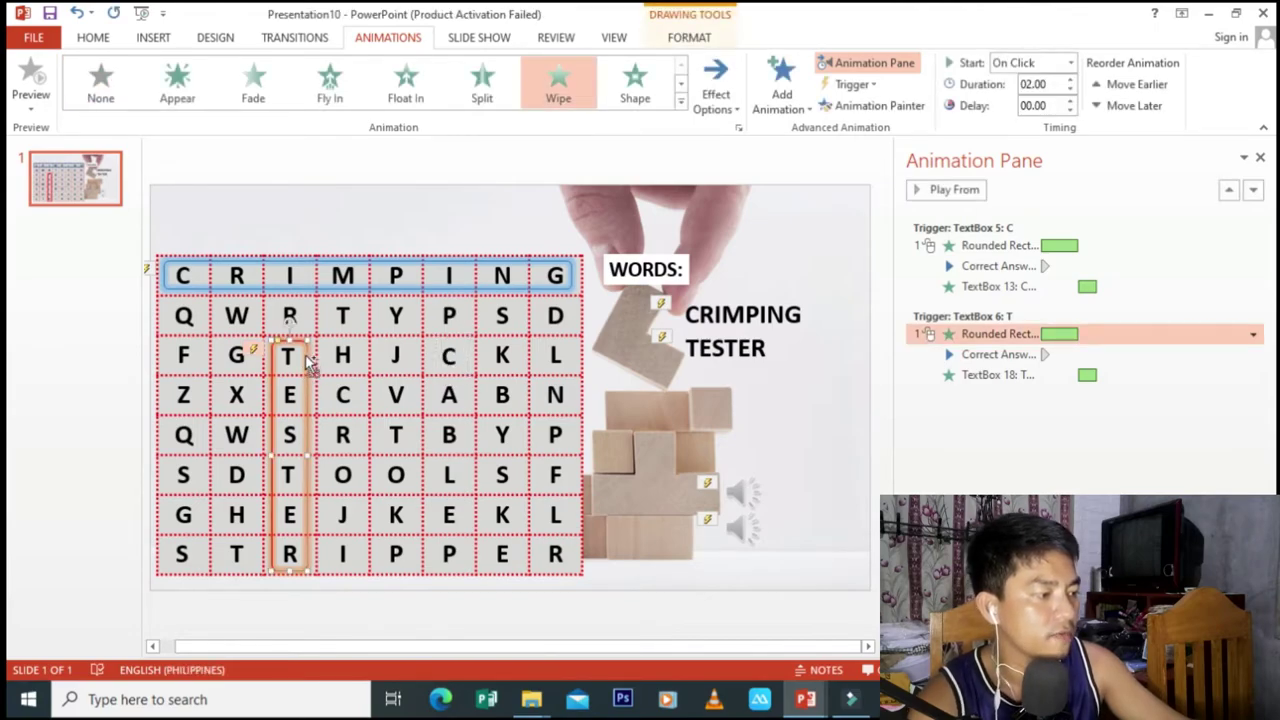
{"action": "key", "text": "ctrl+v"}
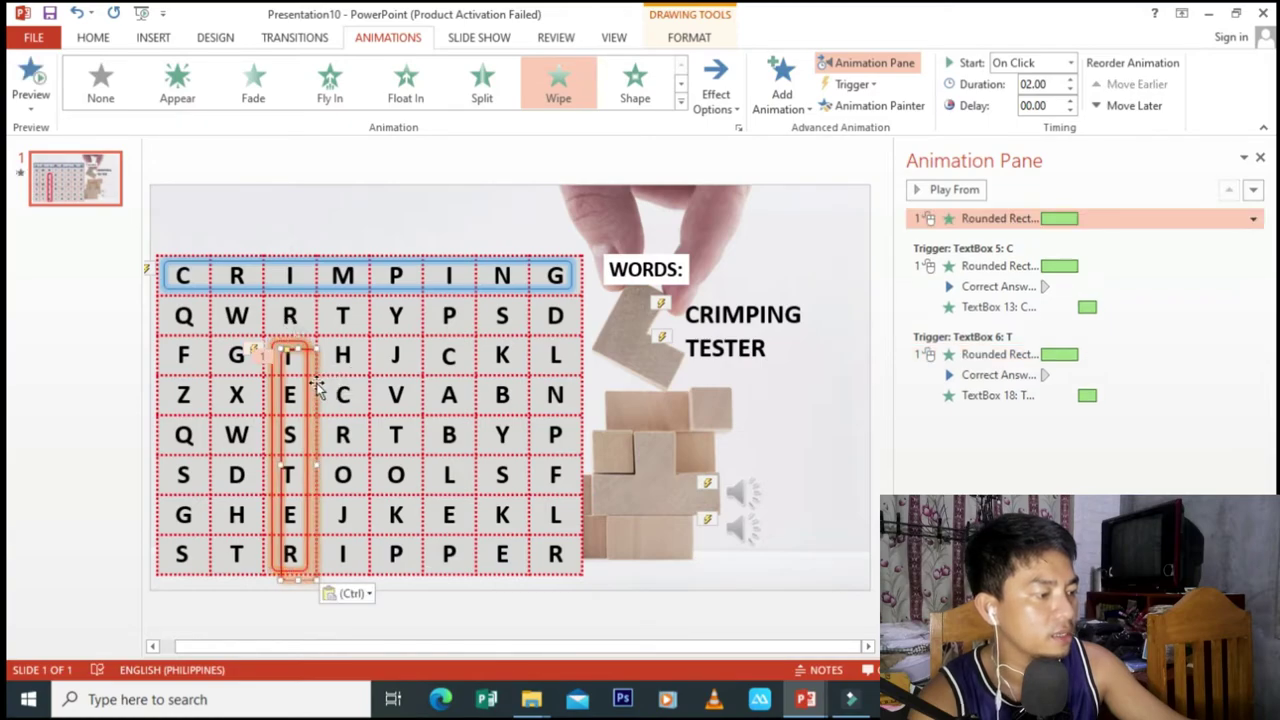
{"action": "left_click_drag", "start_coordinate": [316, 381], "coordinate": [467, 381]}
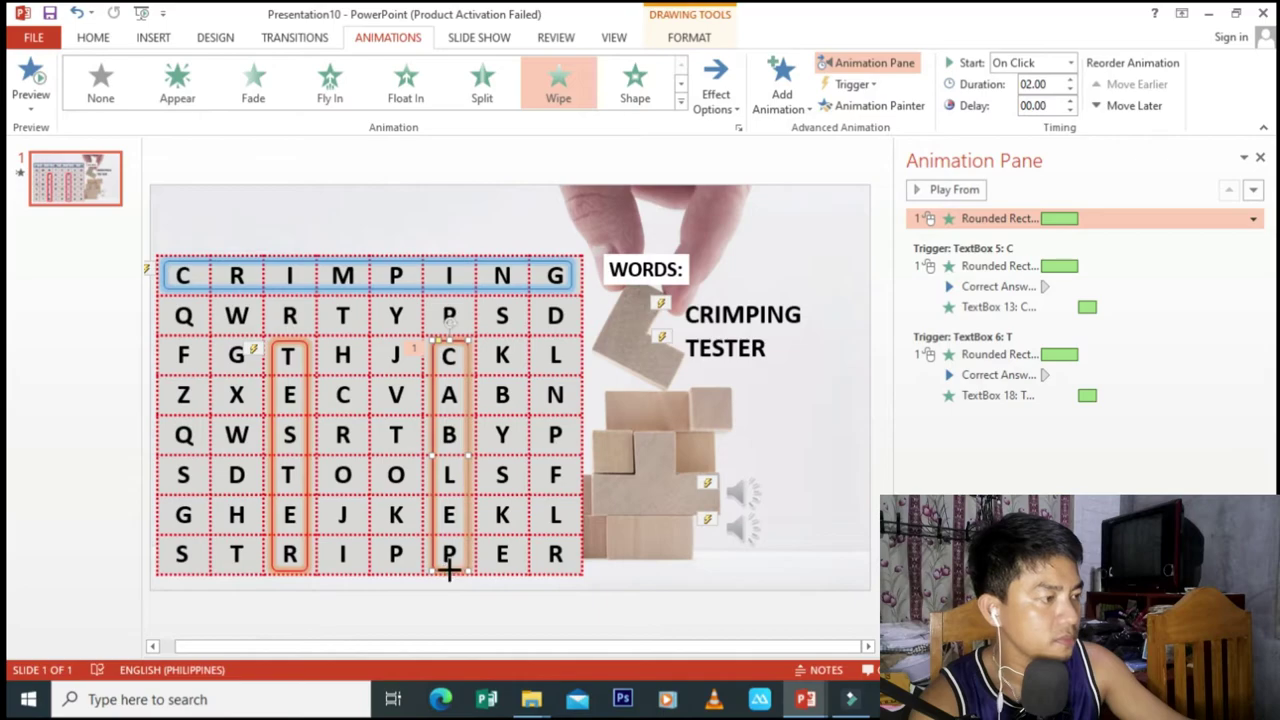
{"action": "left_click_drag", "start_coordinate": [449, 568], "coordinate": [449, 528]}
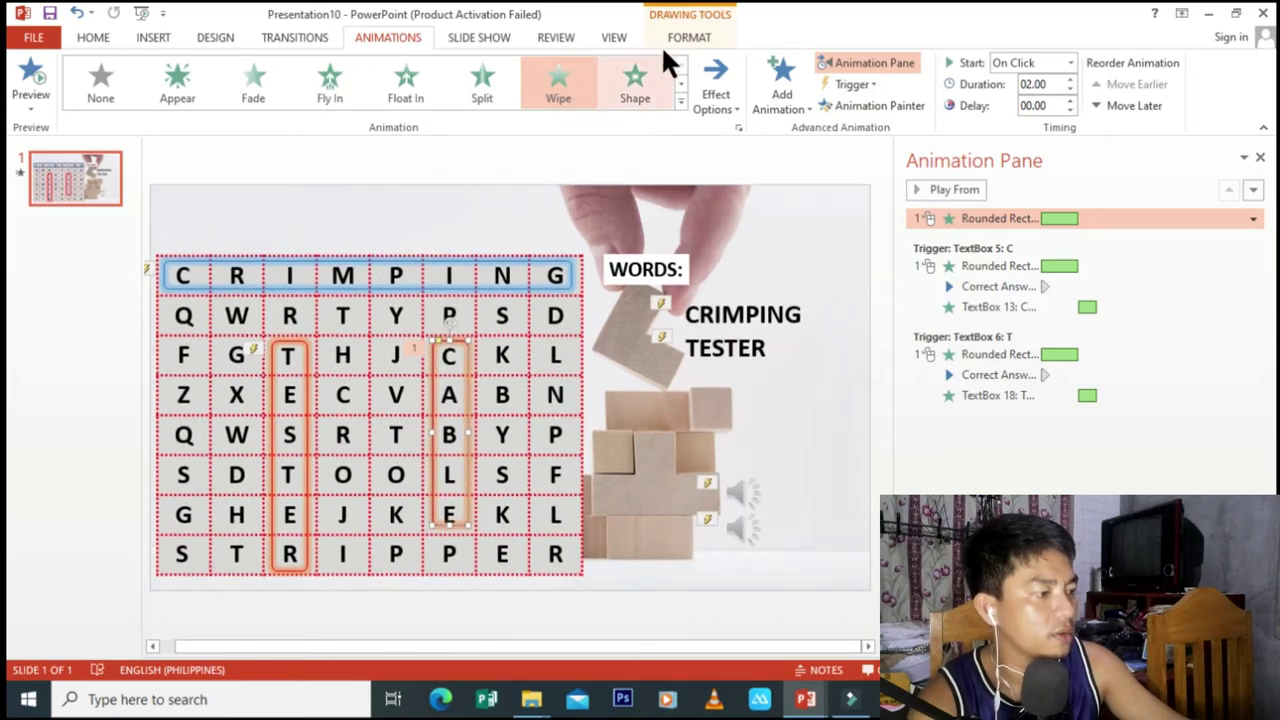
Step: Give the CABLE rectangle a purple outline and a soft glow effect
{"action": "left_click", "coordinate": [685, 36]}
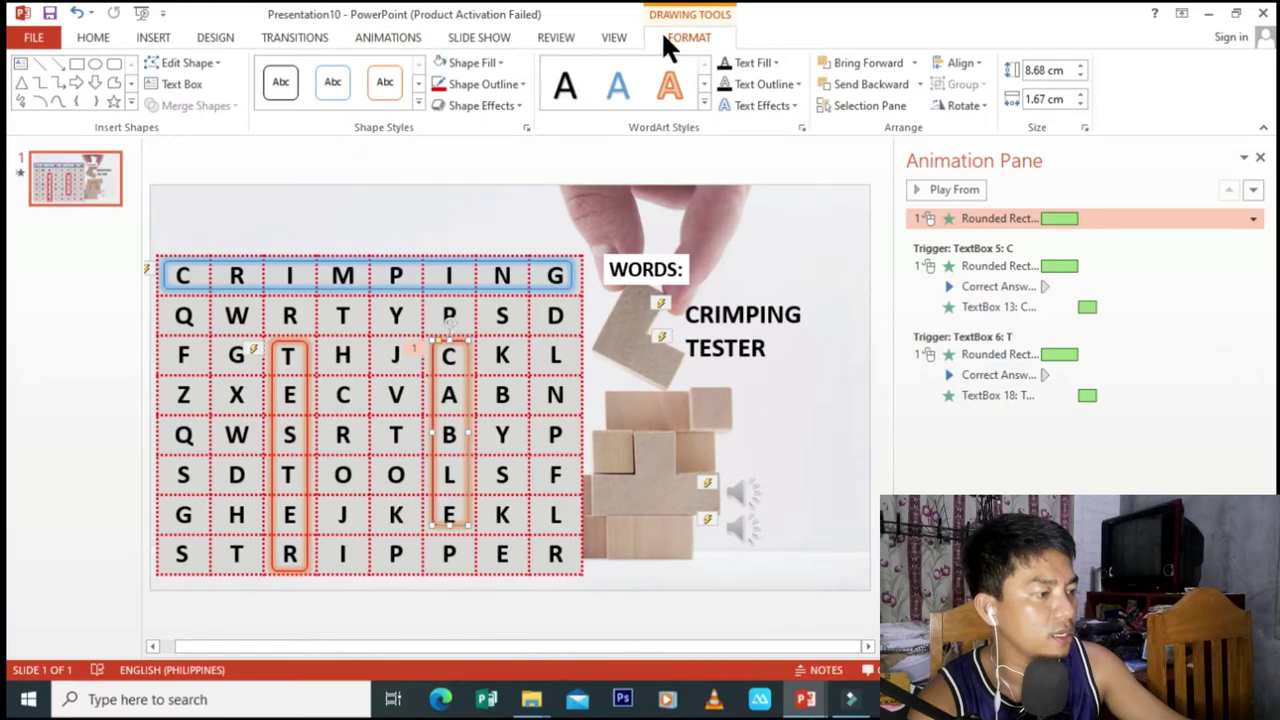
{"action": "left_click", "coordinate": [512, 82]}
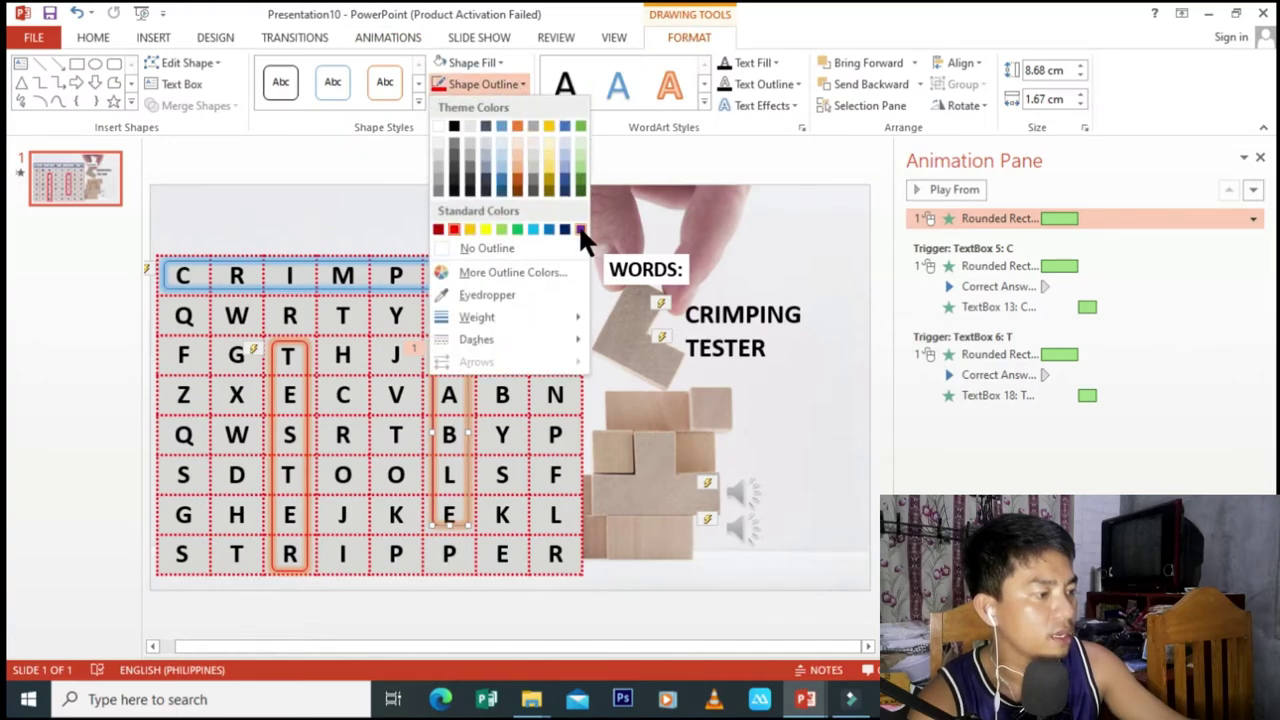
{"action": "left_click", "coordinate": [579, 229]}
{"action": "left_click", "coordinate": [497, 110]}
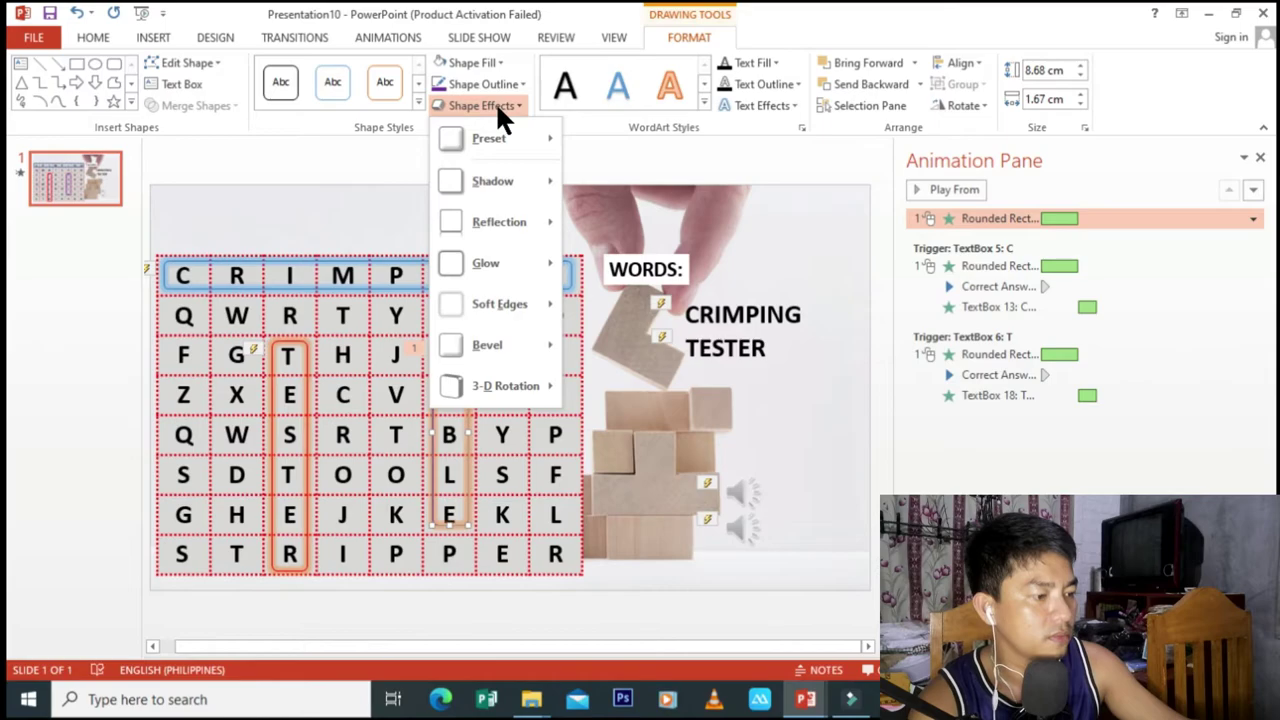
{"action": "mouse_move", "coordinate": [487, 263]}
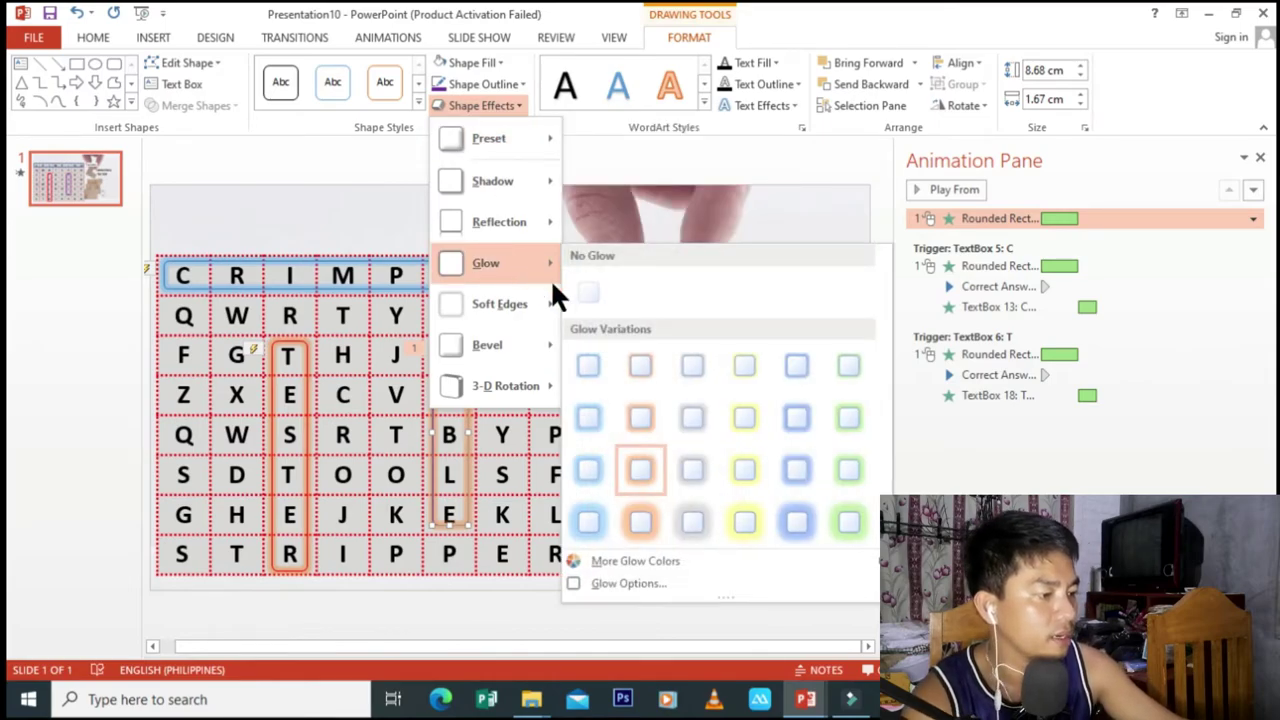
{"action": "left_click", "coordinate": [692, 470]}
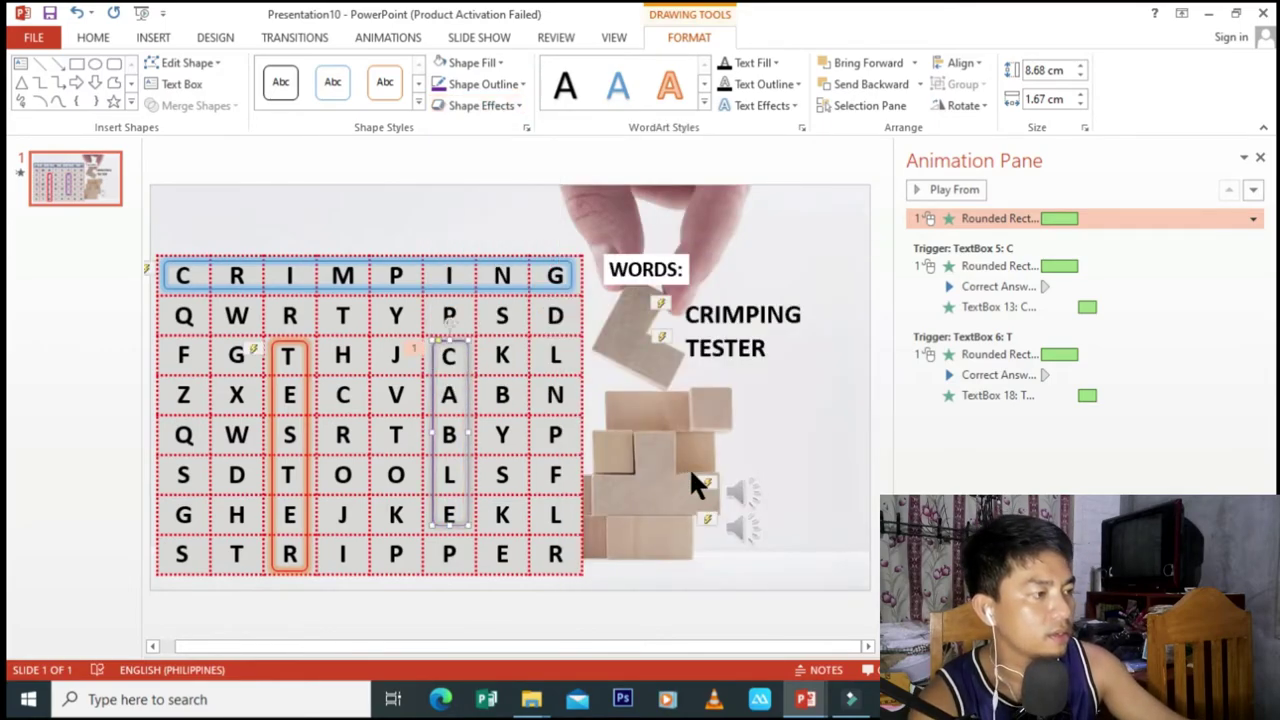
{"action": "key", "text": "Escape"}
{"action": "left_click", "coordinate": [453, 537]}
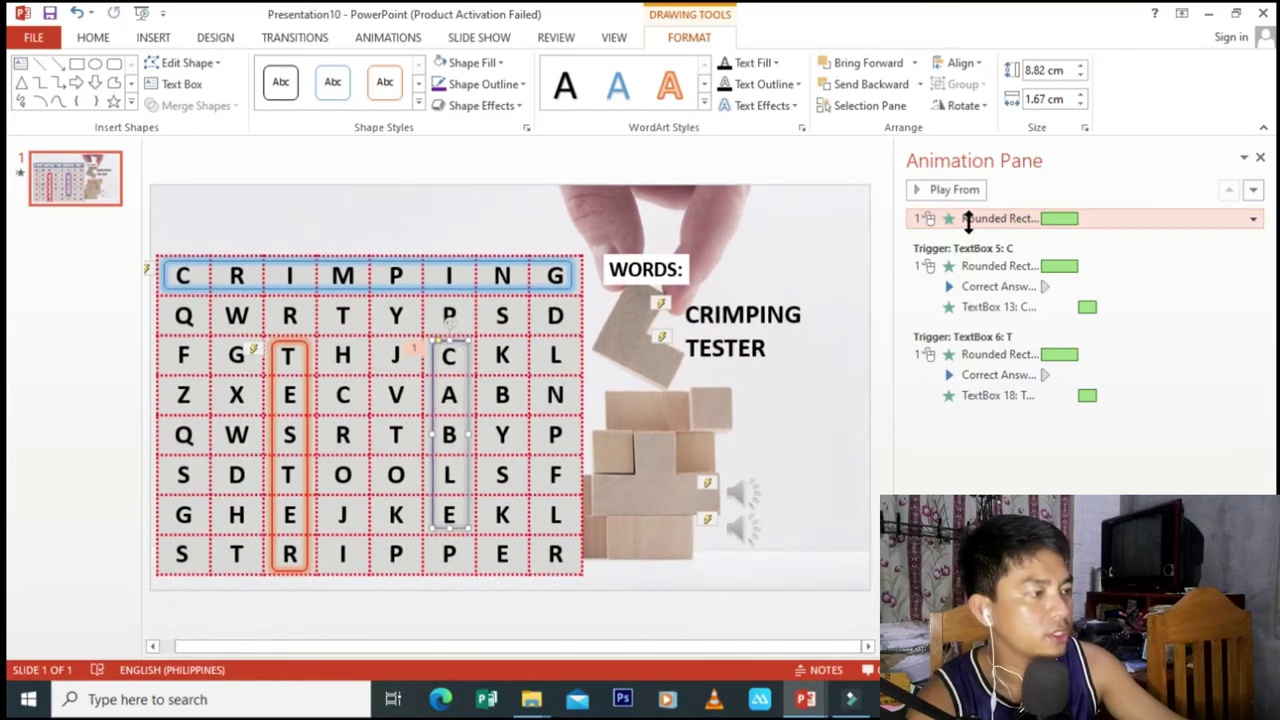
{"action": "left_click", "coordinate": [394, 37]}
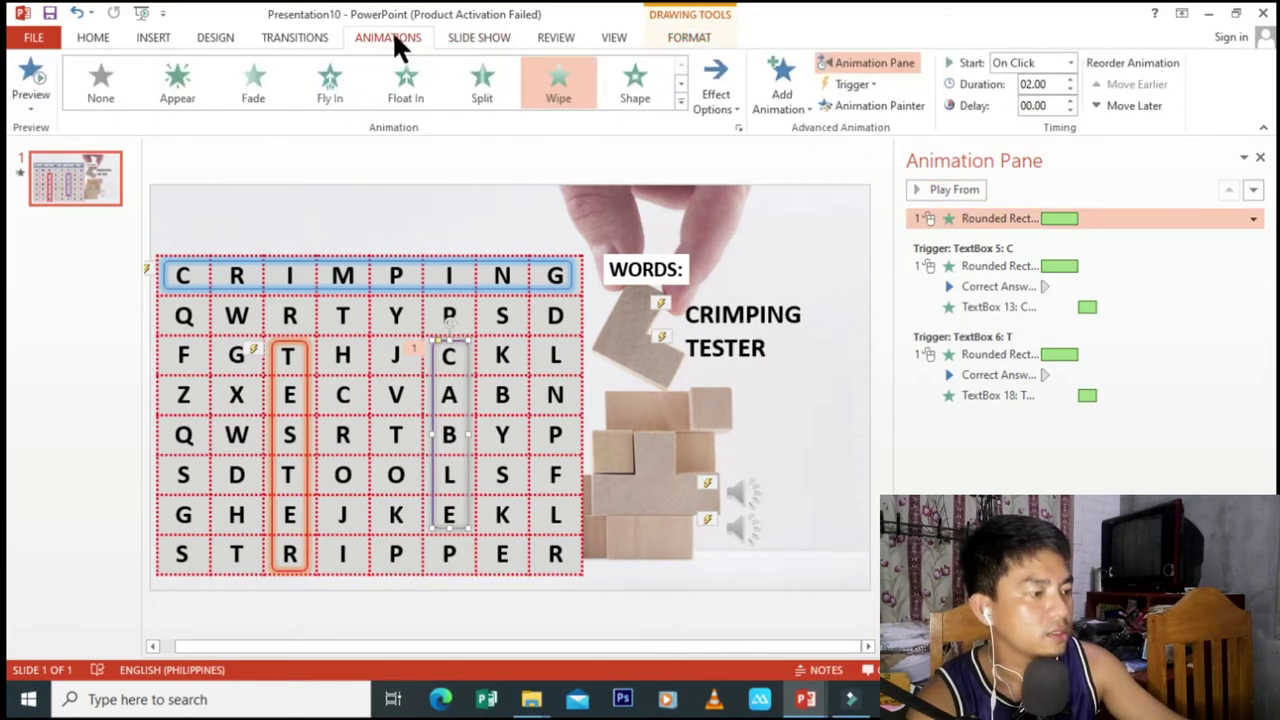
Step: Make the CABLE highlight wipe From Top, triggered on click of TextBox 7
{"action": "left_click", "coordinate": [714, 95]}
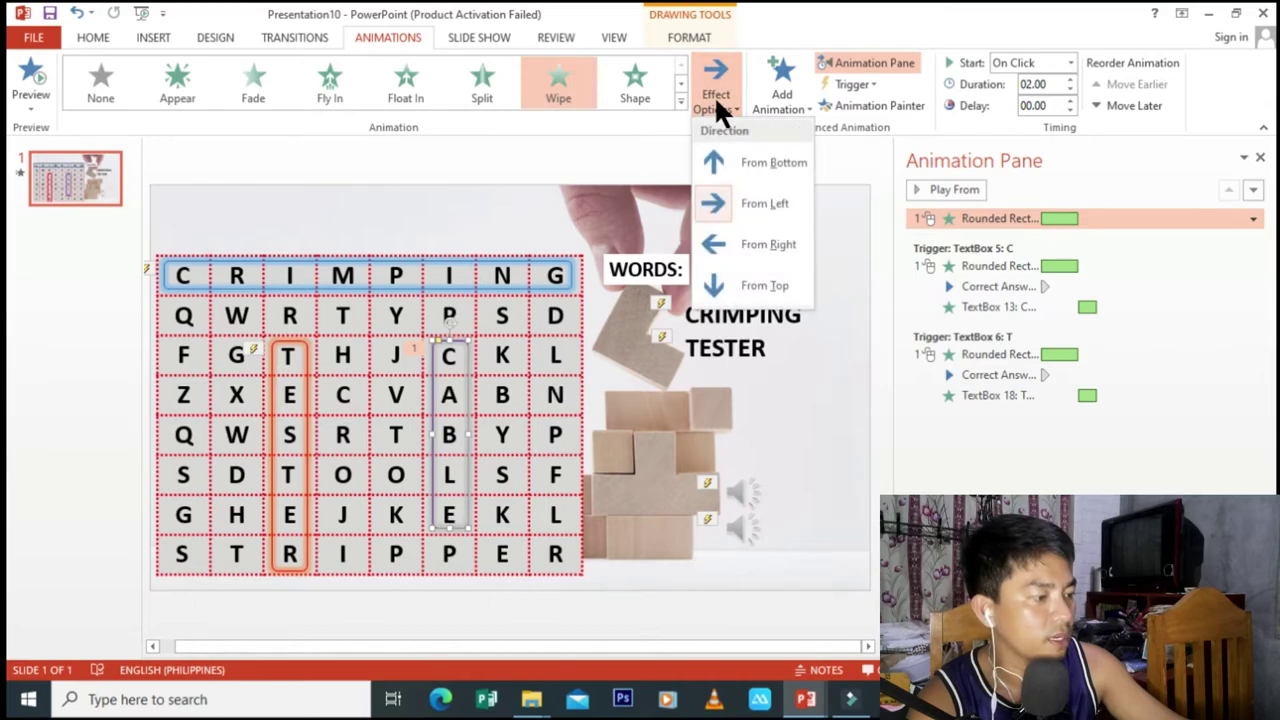
{"action": "left_click", "coordinate": [758, 287]}
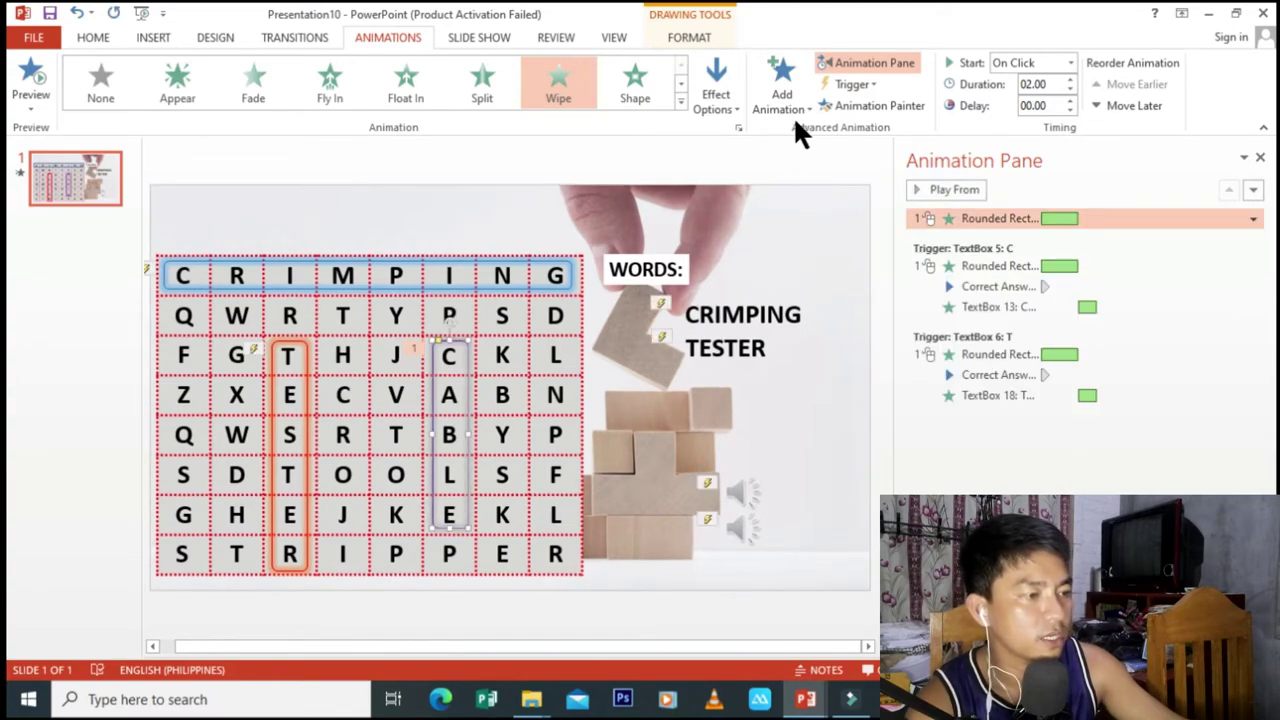
{"action": "left_click", "coordinate": [866, 84]}
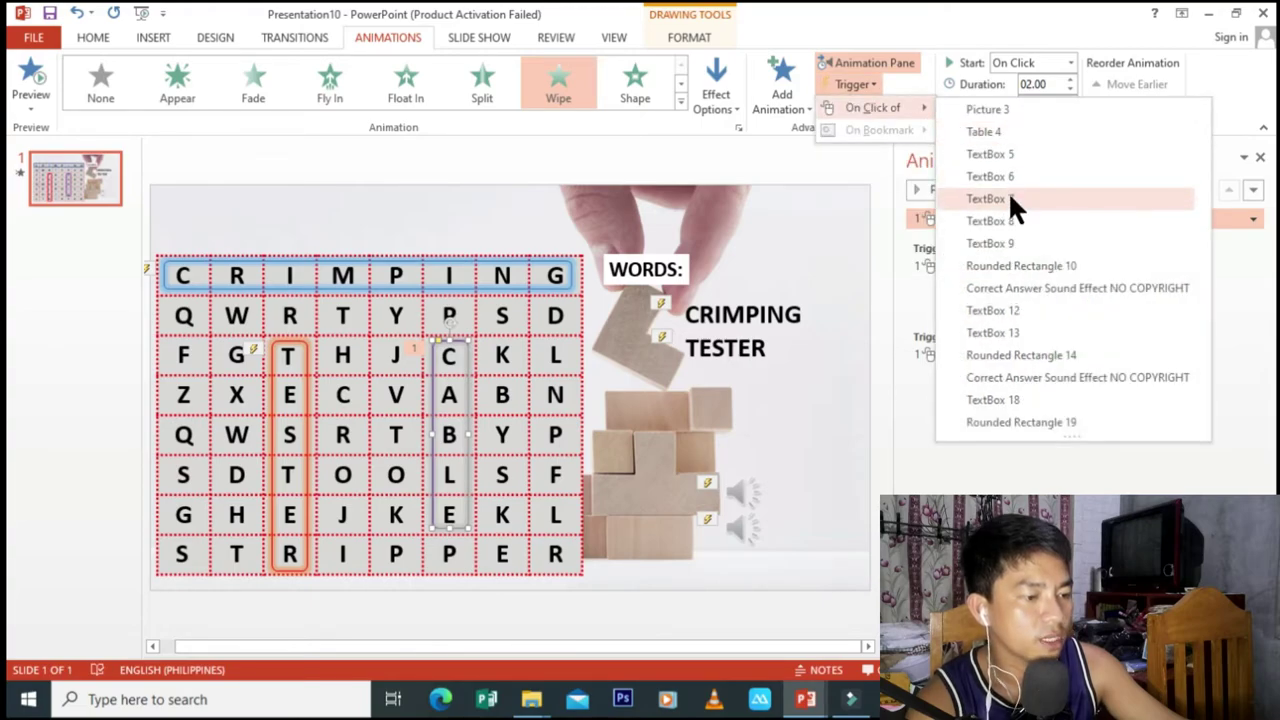
{"action": "left_click", "coordinate": [1008, 191]}
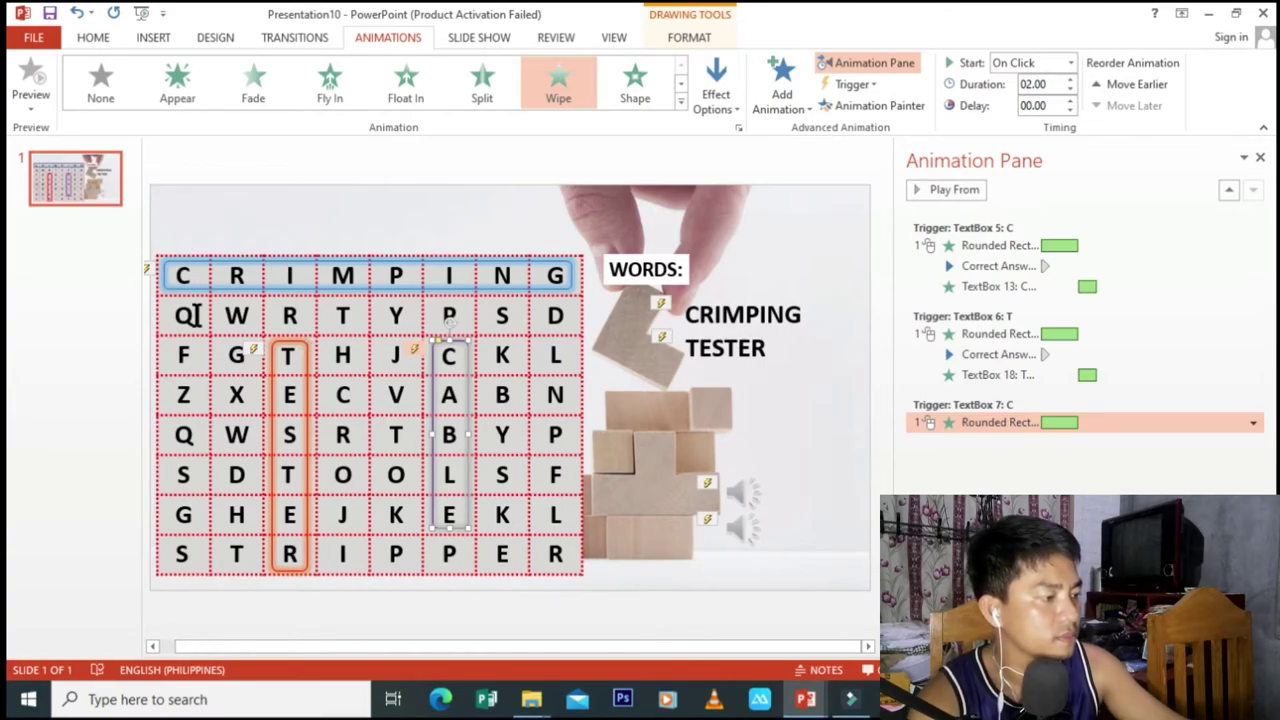
Step: Change the TESTER highlight's wipe direction to From Top
{"action": "left_click", "coordinate": [305, 352]}
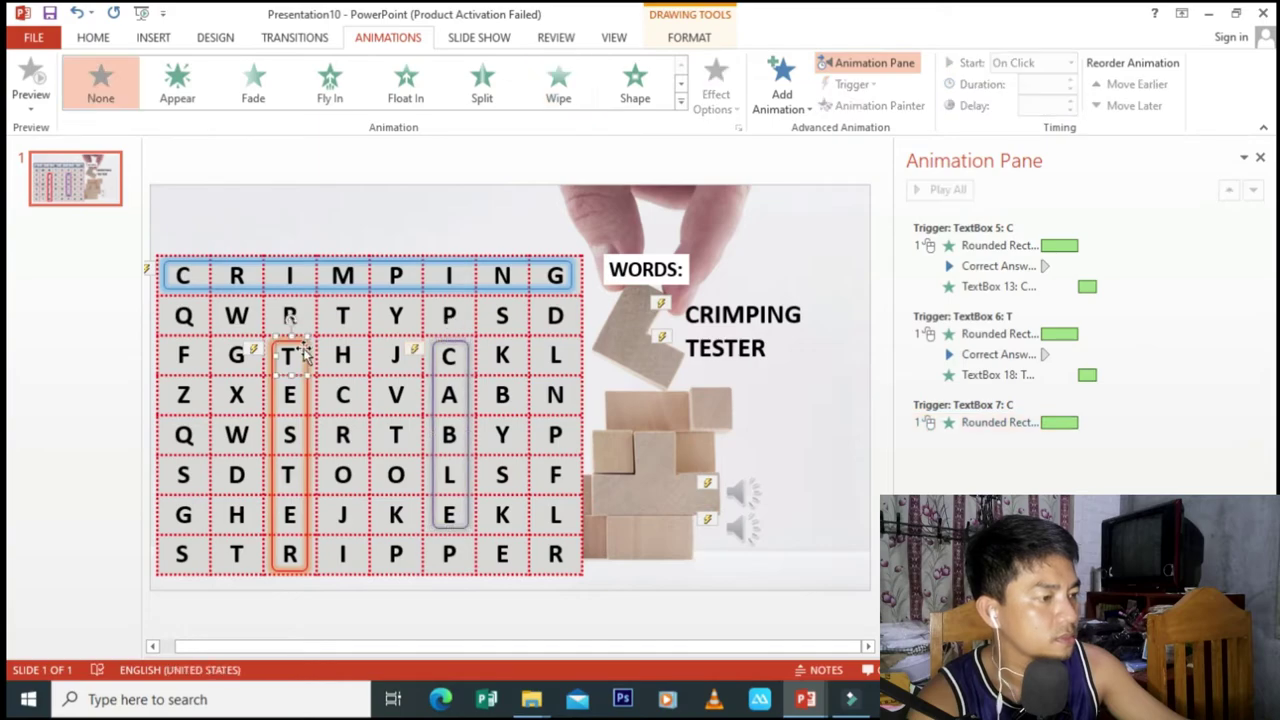
{"action": "left_click", "coordinate": [307, 394]}
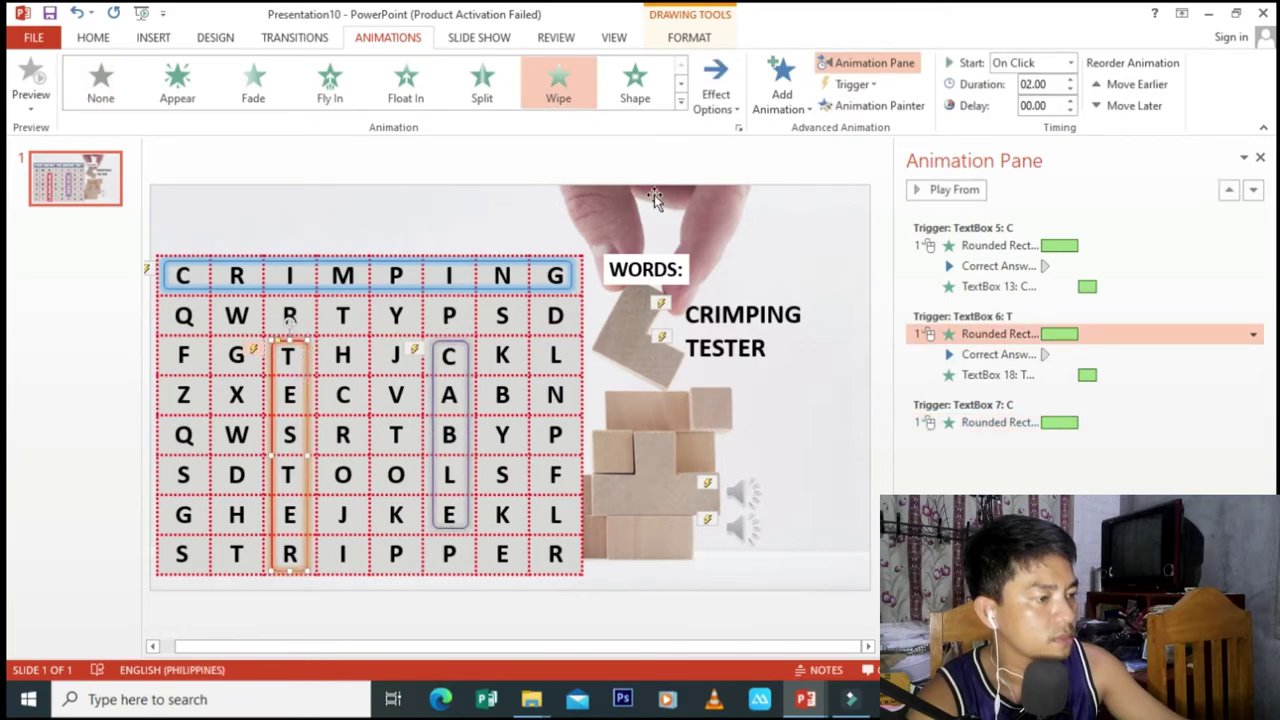
{"action": "left_click", "coordinate": [727, 108]}
{"action": "left_click", "coordinate": [747, 238]}
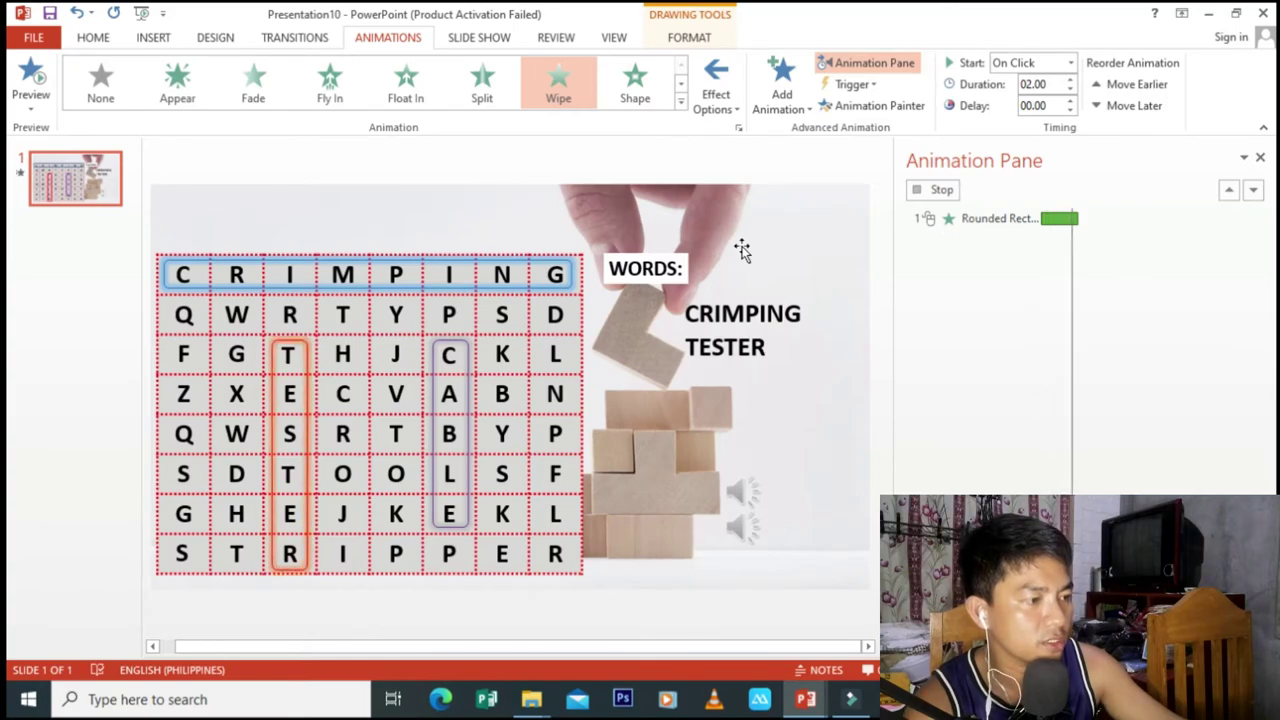
{"action": "left_click", "coordinate": [723, 99]}
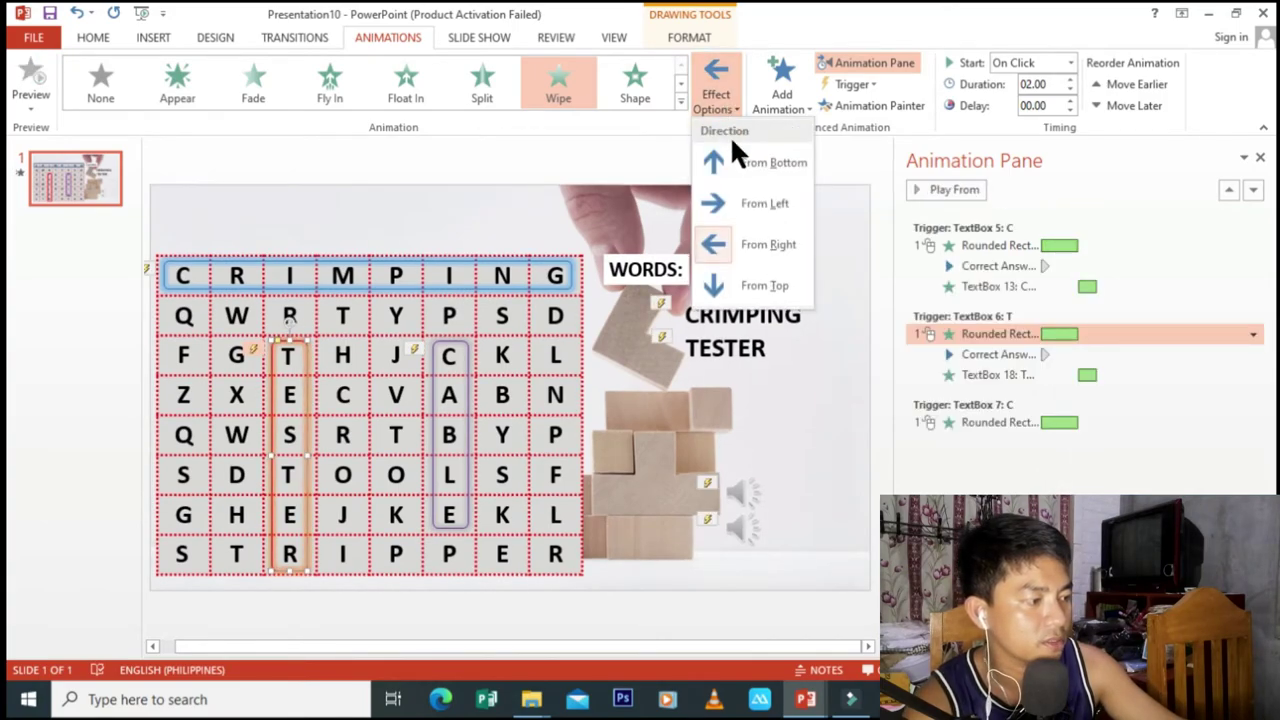
{"action": "left_click", "coordinate": [741, 277]}
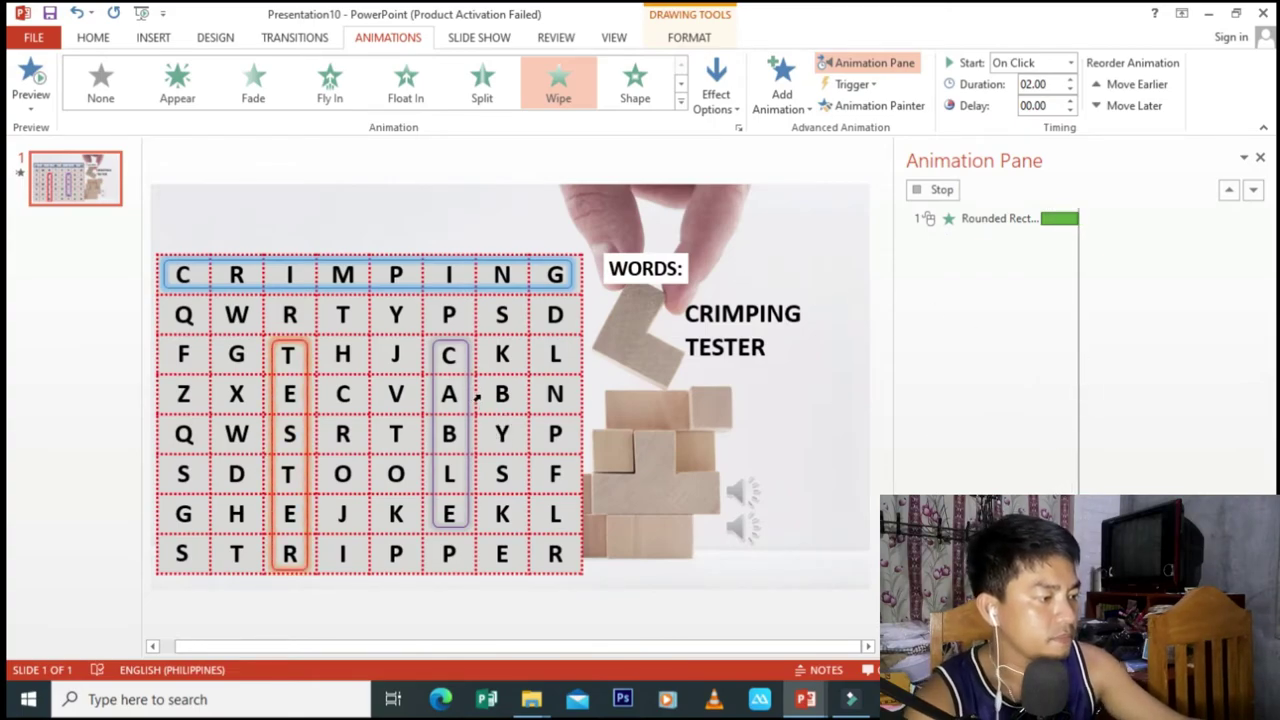
{"action": "left_click", "coordinate": [468, 395]}
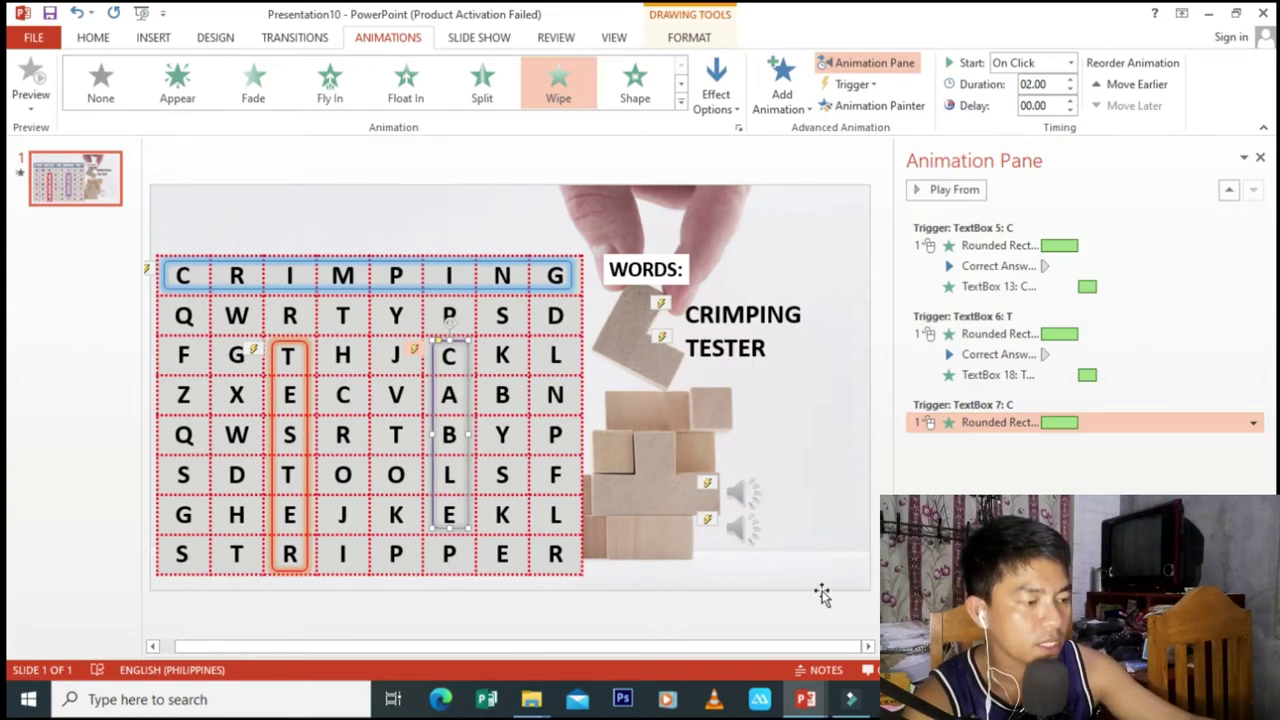
Step: Add a copy of the Correct Answer sound icon below the others, playing under the TextBox 7 trigger
{"action": "left_click", "coordinate": [744, 525]}
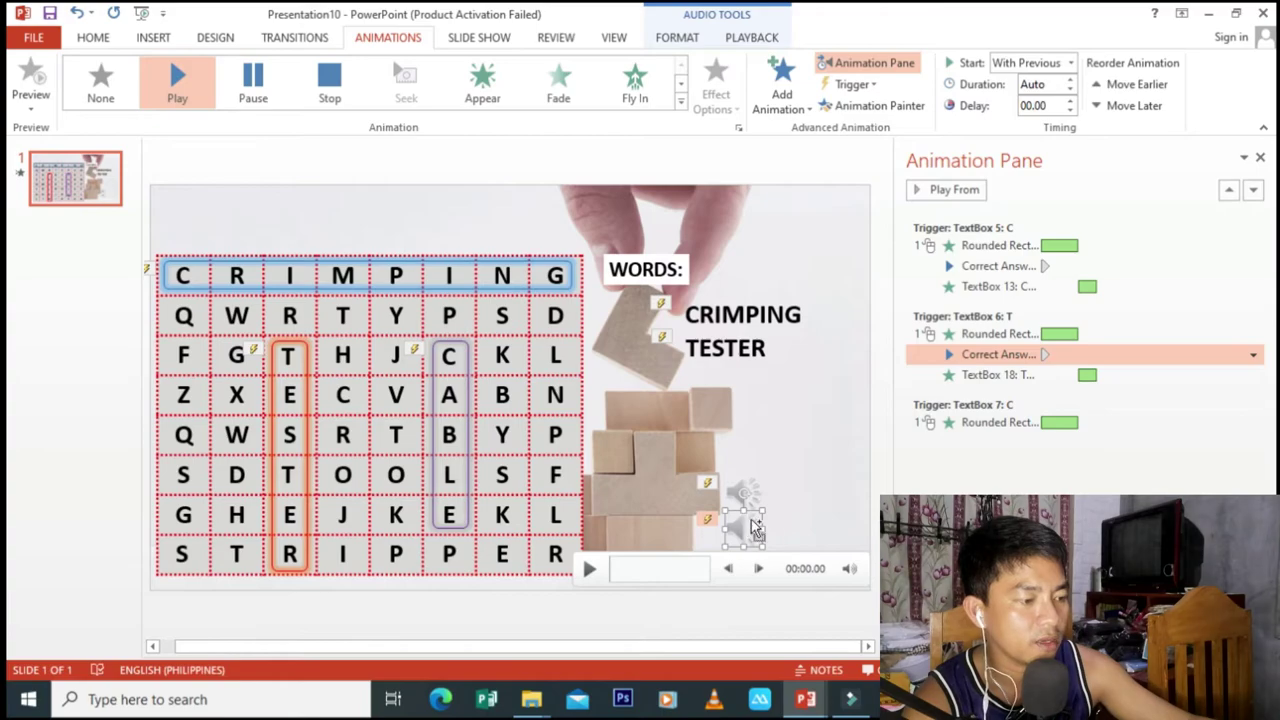
{"action": "left_click", "coordinate": [783, 530]}
{"action": "left_click_drag", "start_coordinate": [748, 540], "coordinate": [737, 563]}
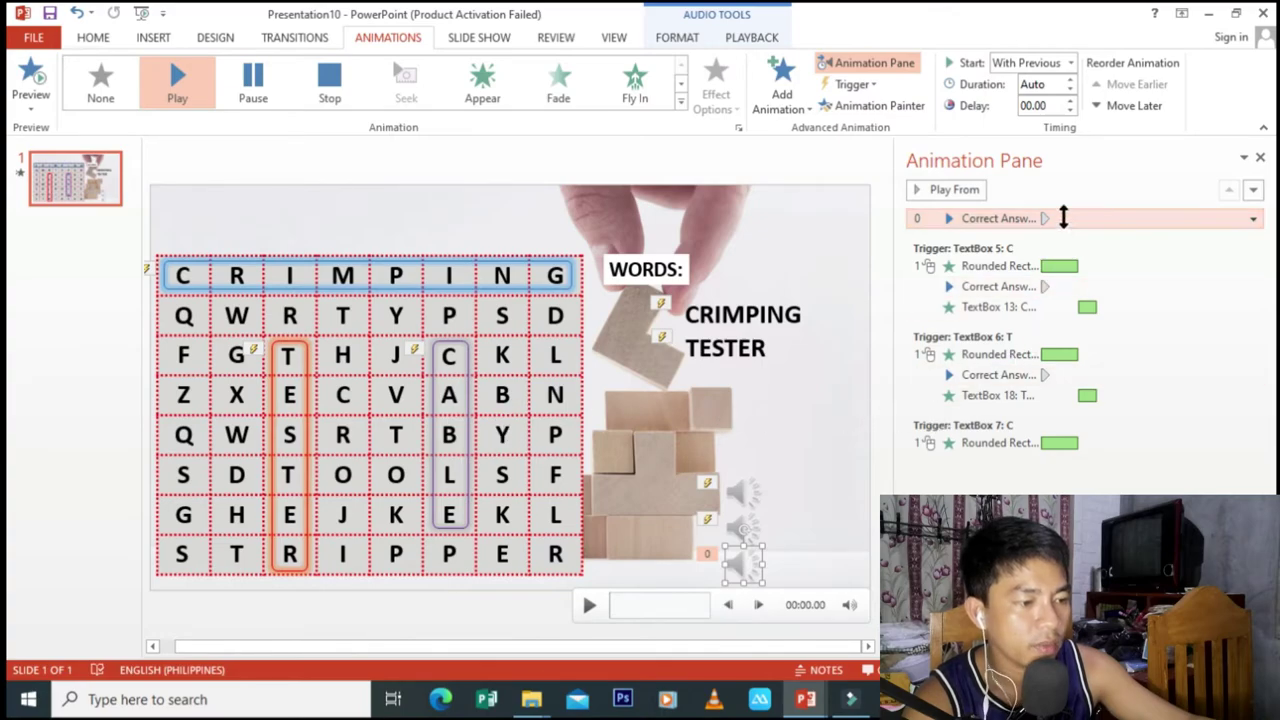
{"action": "mouse_move", "coordinate": [1066, 218]}
{"action": "left_mouse_down"}
{"action": "mouse_move", "coordinate": [1092, 462]}
{"action": "mouse_move", "coordinate": [1080, 456]}
{"action": "left_mouse_up"}
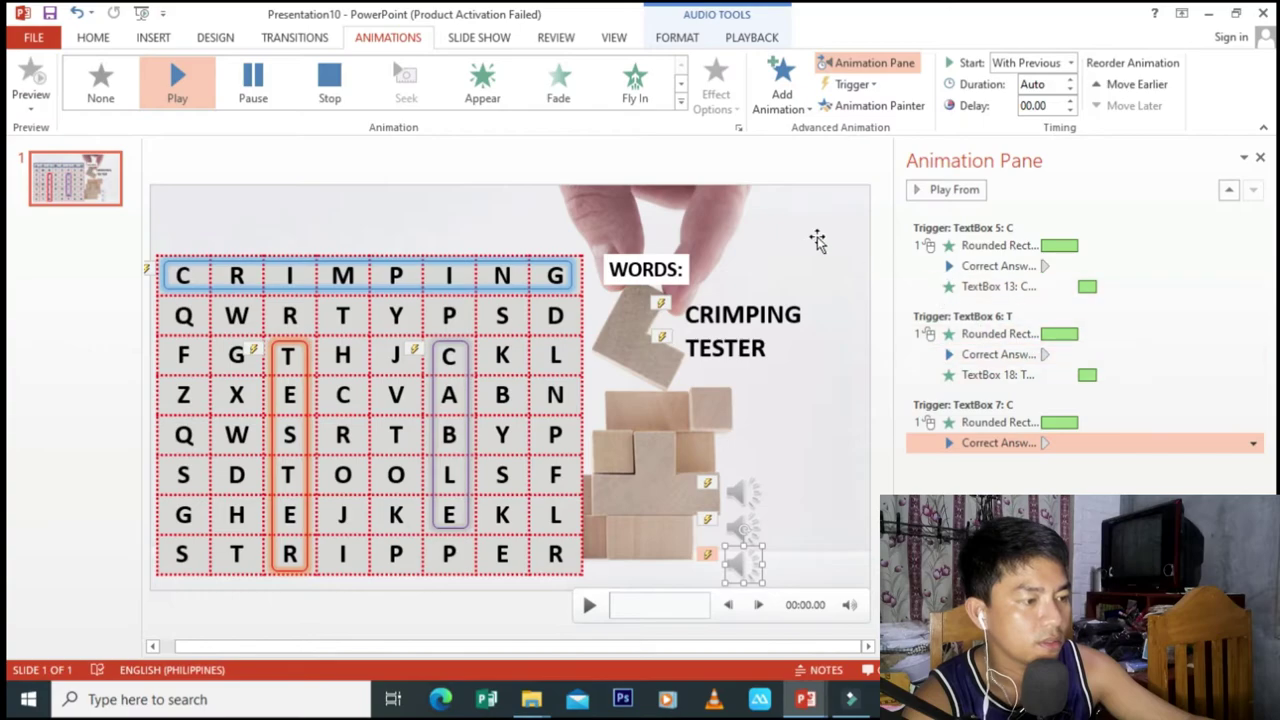
{"action": "left_click", "coordinate": [734, 352]}
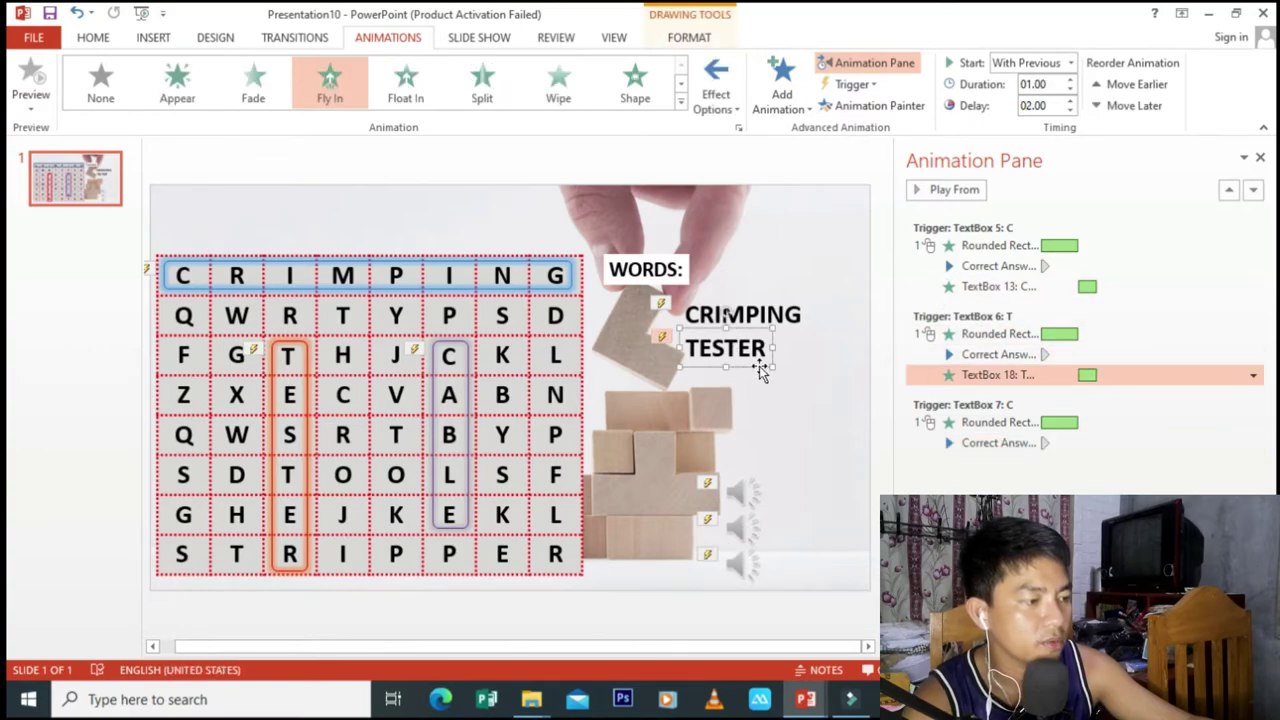
Step: Duplicate TESTER as a CABLE box beneath it, flying in 2 seconds after the TextBox 7 trigger
{"action": "key", "text": "ctrl+c"}
{"action": "key", "text": "ctrl+v"}
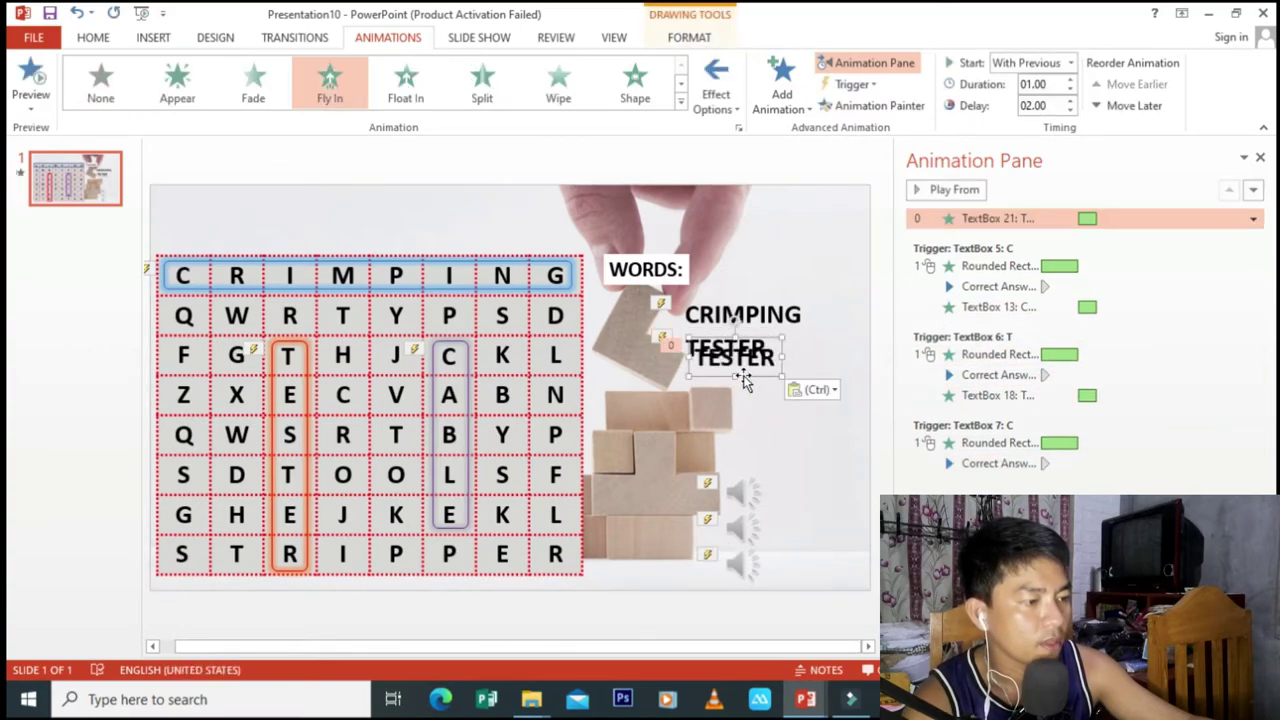
{"action": "left_click_drag", "start_coordinate": [744, 380], "coordinate": [740, 400]}
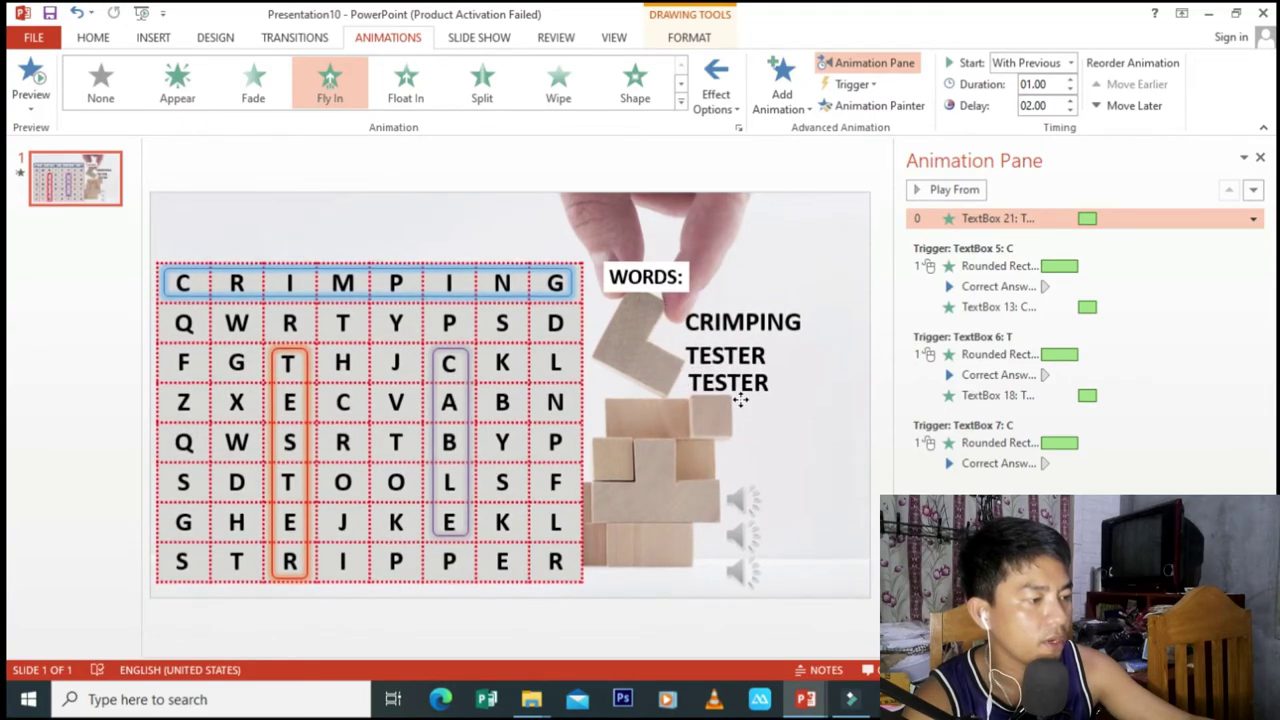
{"action": "left_click", "coordinate": [739, 392]}
{"action": "left_click", "coordinate": [739, 390]}
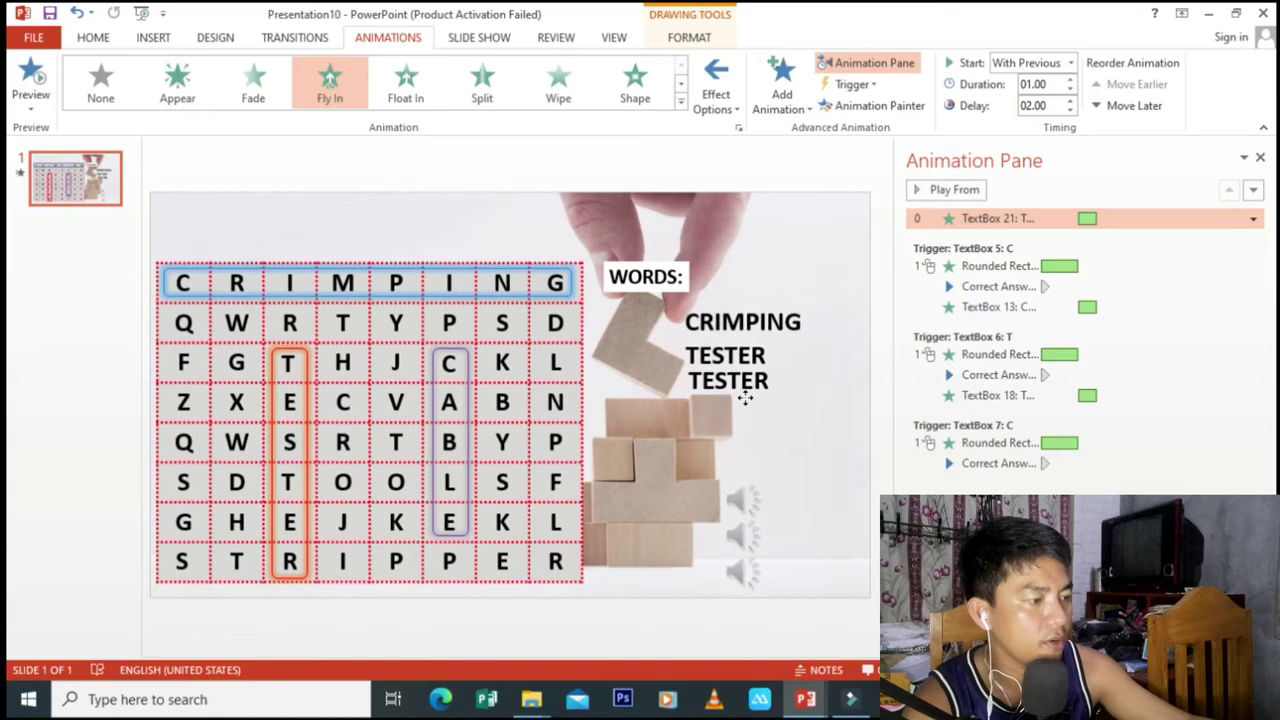
{"action": "double_click", "coordinate": [745, 385]}
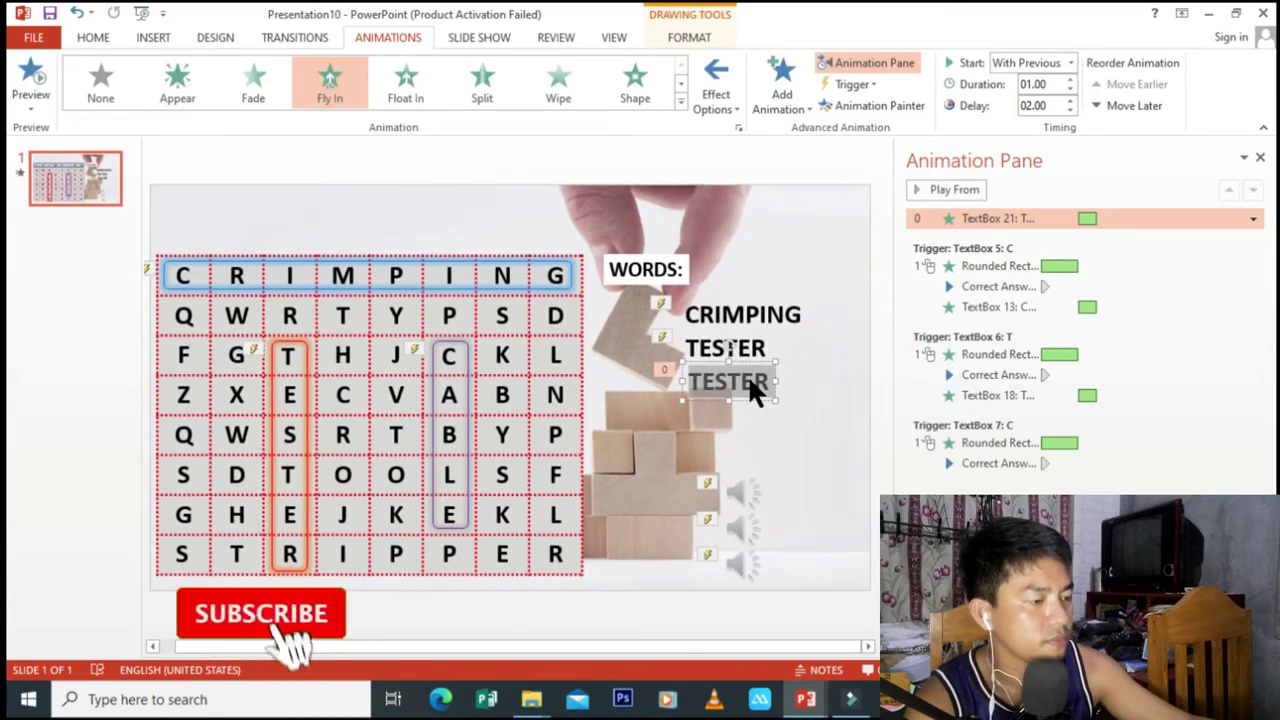
{"action": "type", "text": "CA"}
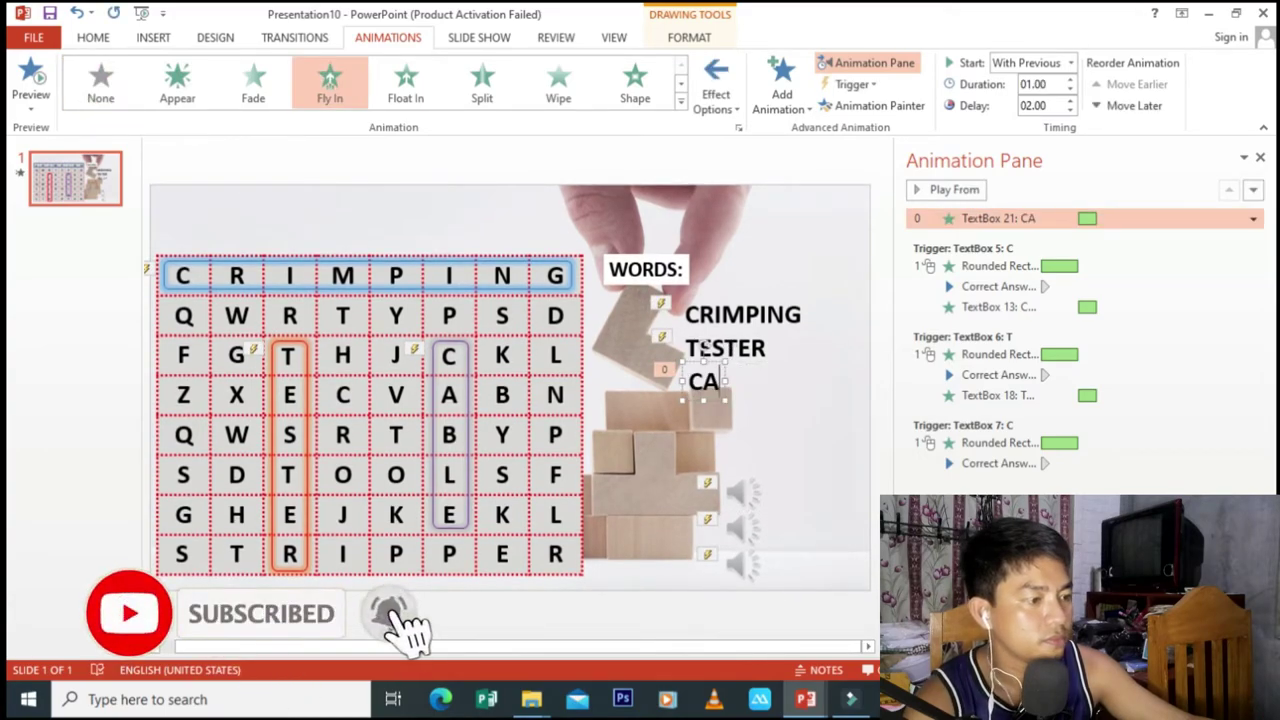
{"action": "type", "text": "BLE"}
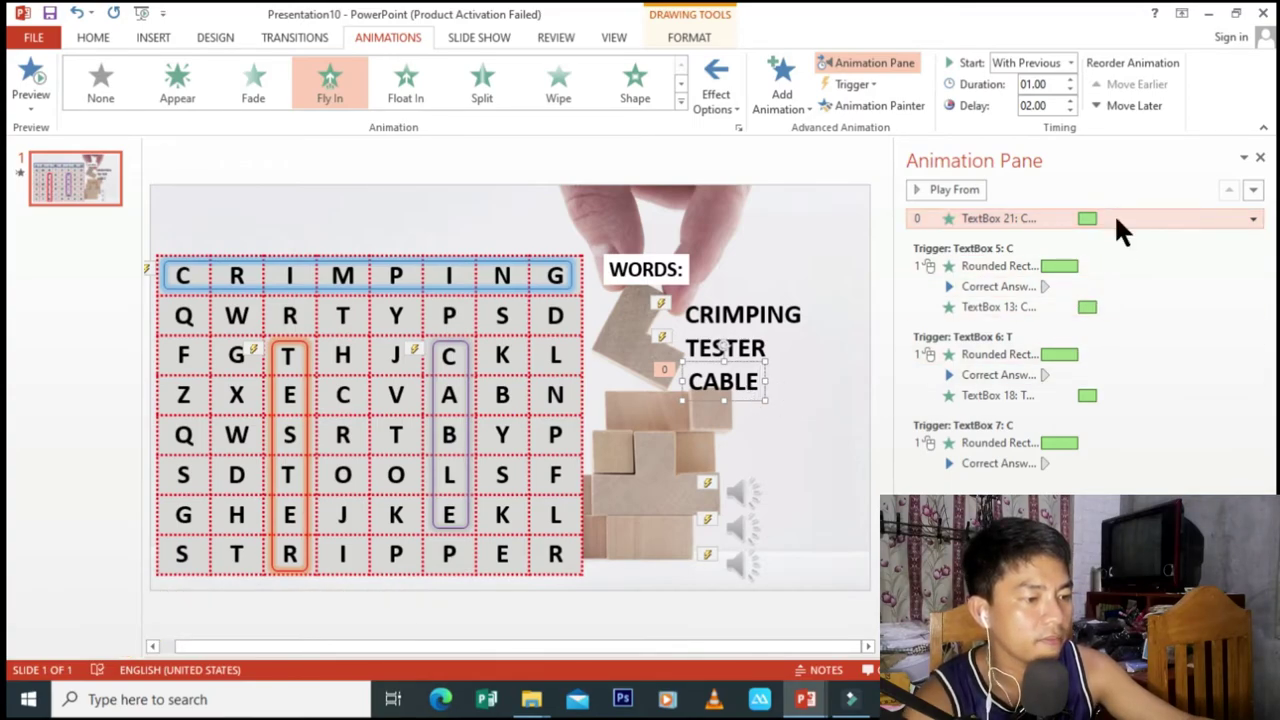
{"action": "left_click_drag", "start_coordinate": [1114, 218], "coordinate": [1109, 479]}
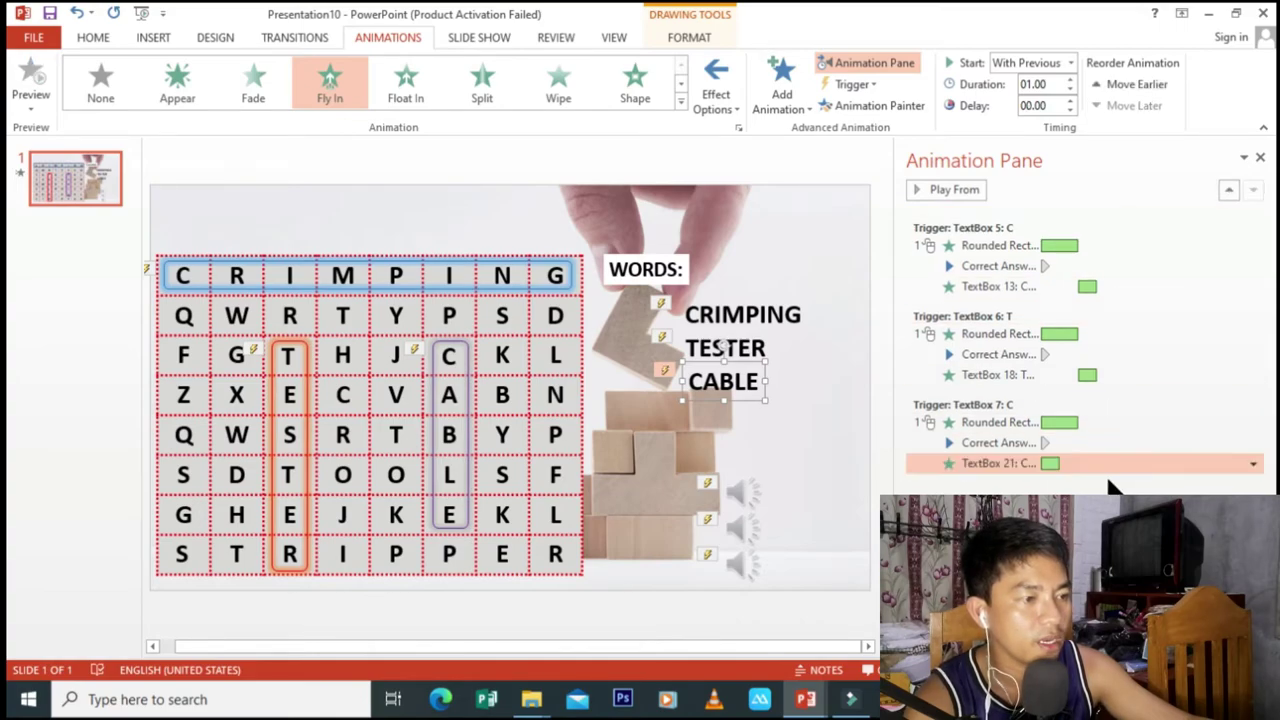
{"action": "left_click", "coordinate": [1070, 101]}
{"action": "left_click", "coordinate": [1070, 101]}
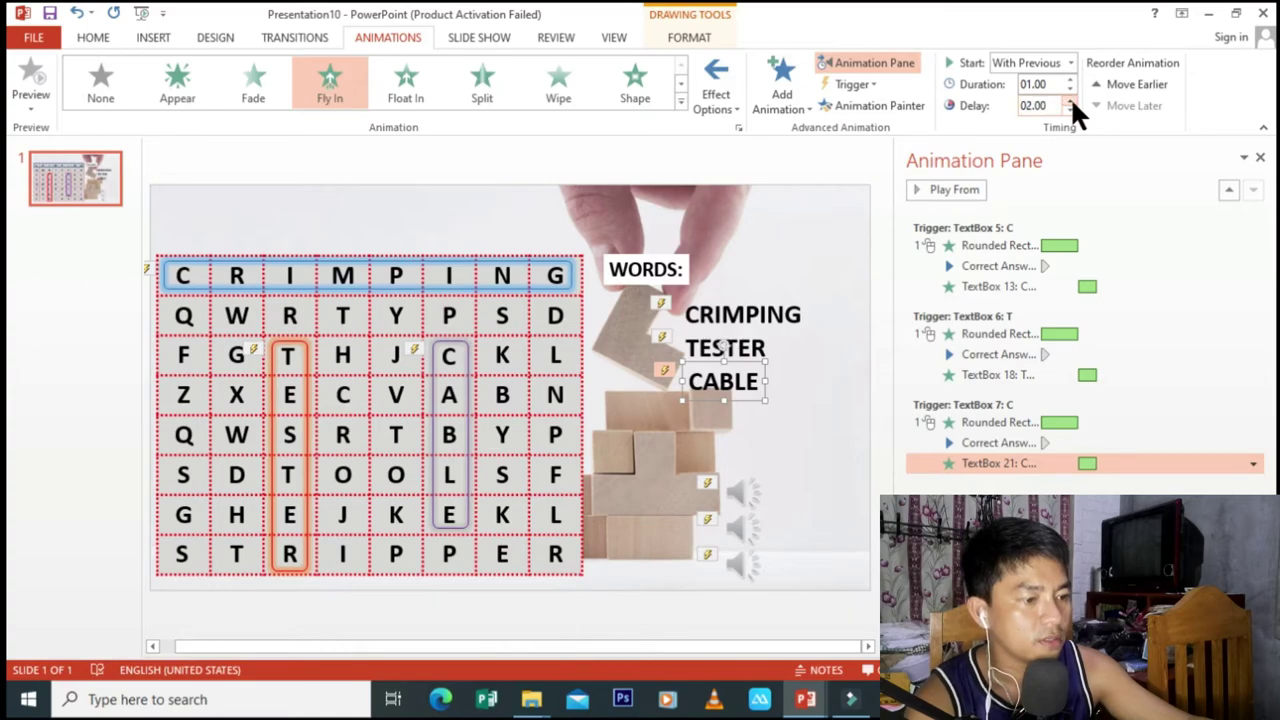
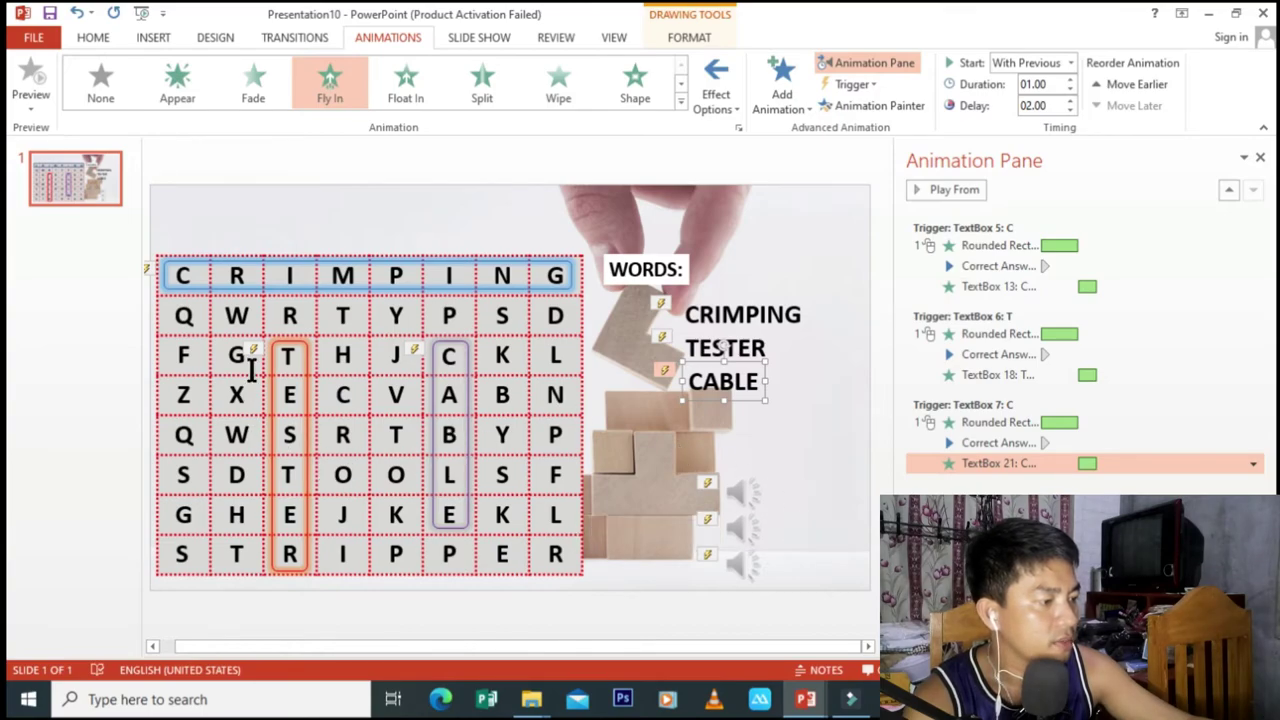
Step: Duplicate the CABLE rounded highlight box and drag the copy down onto row six
{"action": "left_click", "coordinate": [468, 403]}
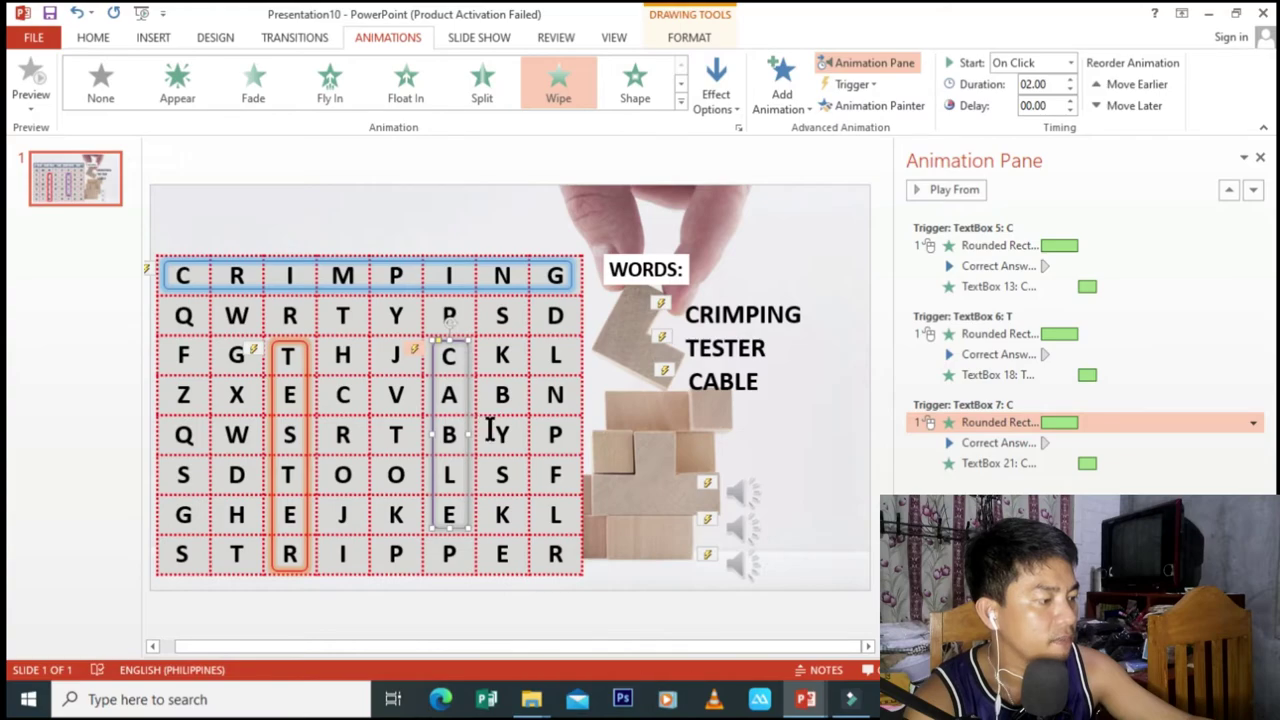
{"action": "key", "text": "ctrl+c"}
{"action": "key", "text": "ctrl+v"}
{"action": "mouse_move", "coordinate": [449, 530]}
{"action": "left_mouse_down"}
{"action": "mouse_move", "coordinate": [344, 617]}
{"action": "mouse_move", "coordinate": [343, 487]}
{"action": "left_mouse_up"}
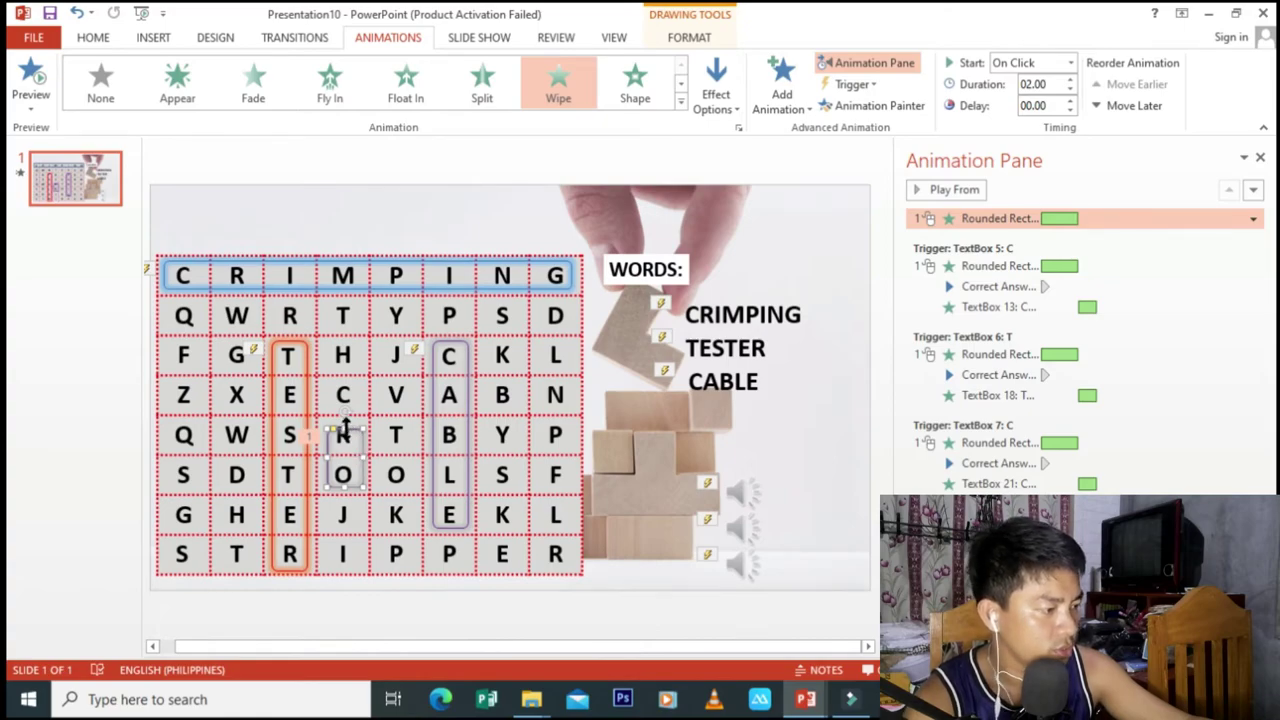
Step: Resize and center the copied box so it frames the letters T-O-O-L-S
{"action": "mouse_move", "coordinate": [345, 432]}
{"action": "left_mouse_down"}
{"action": "mouse_move", "coordinate": [343, 460]}
{"action": "mouse_move", "coordinate": [265, 474]}
{"action": "left_mouse_up"}
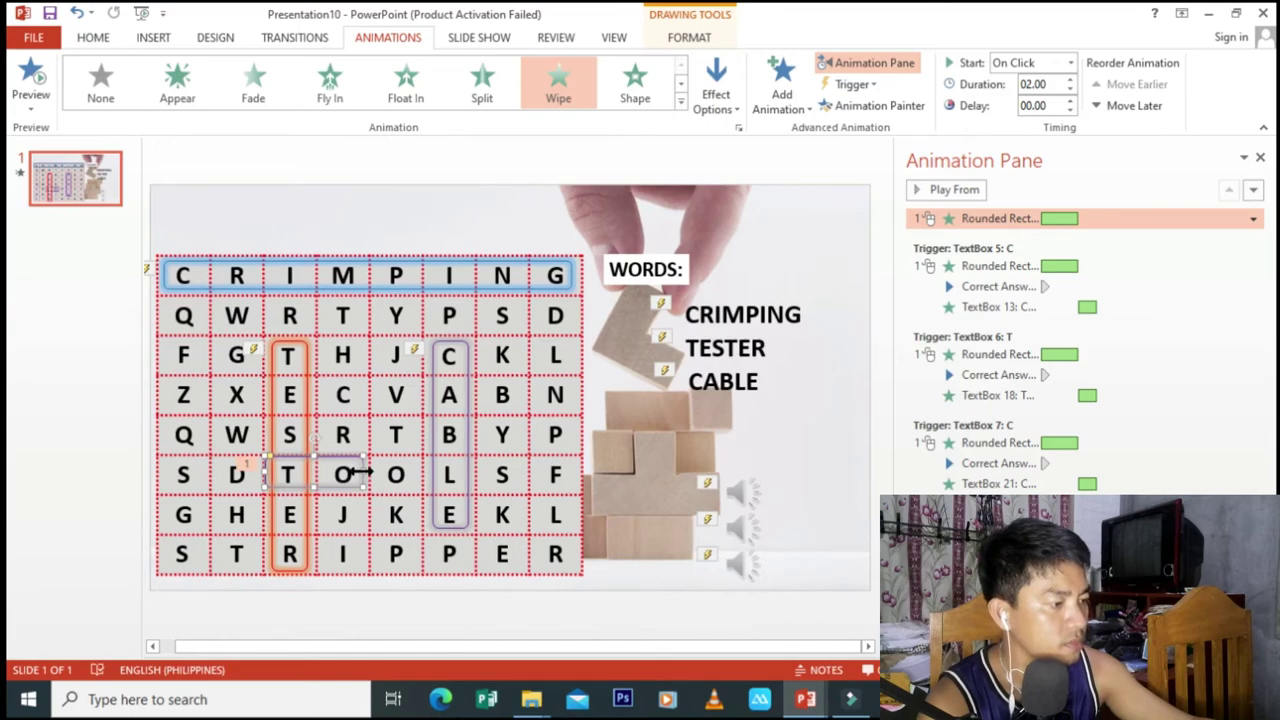
{"action": "left_click_drag", "start_coordinate": [358, 474], "coordinate": [519, 474]}
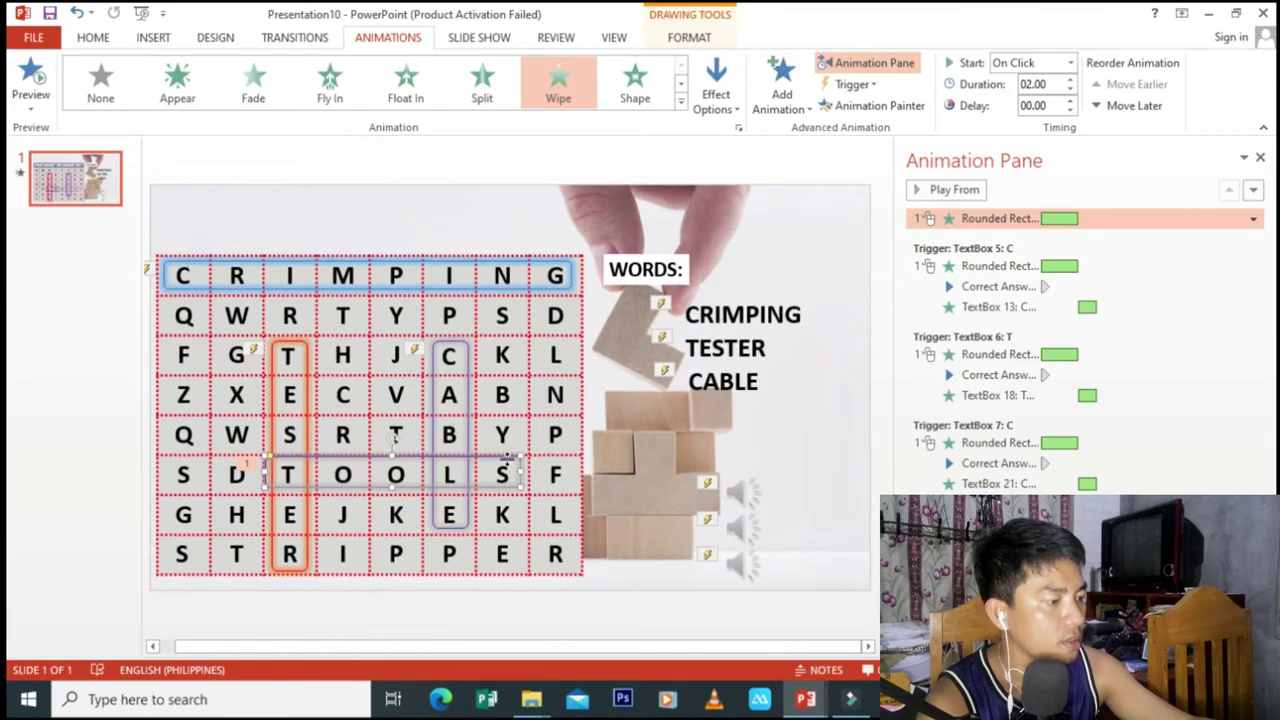
{"action": "left_click", "coordinate": [503, 456]}
{"action": "left_click", "coordinate": [503, 462]}
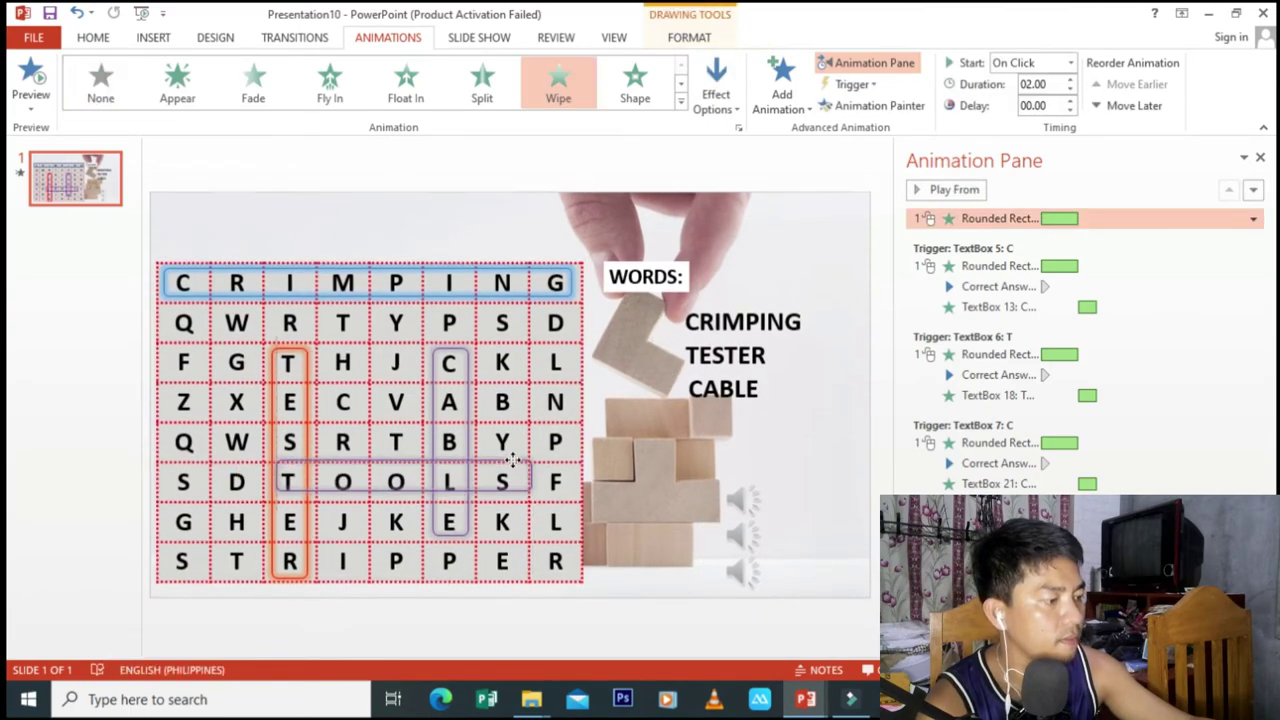
{"action": "left_click_drag", "start_coordinate": [505, 462], "coordinate": [527, 460]}
{"action": "mouse_move", "coordinate": [343, 456]}
{"action": "left_mouse_down"}
{"action": "mouse_move", "coordinate": [330, 465]}
{"action": "mouse_move", "coordinate": [343, 468]}
{"action": "left_mouse_up"}
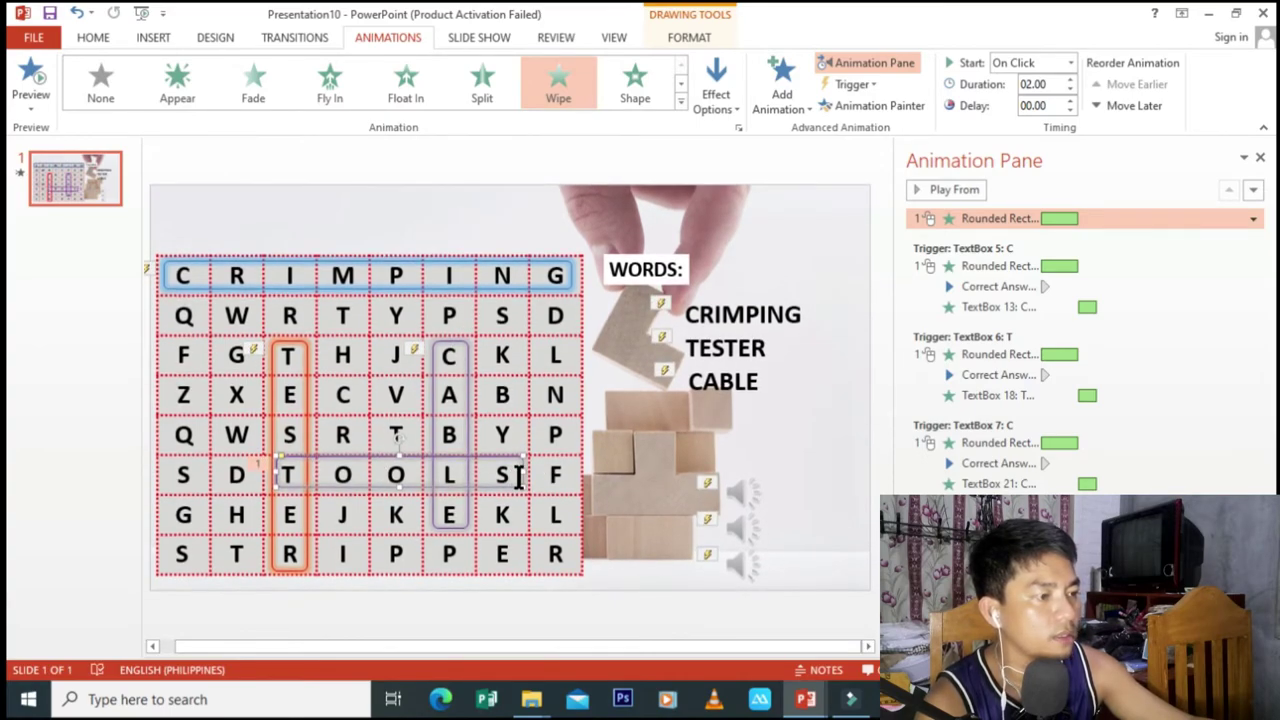
Step: Make the TOOLS box wipe in From Left, triggered on click of TextBox 8
{"action": "left_click", "coordinate": [720, 80]}
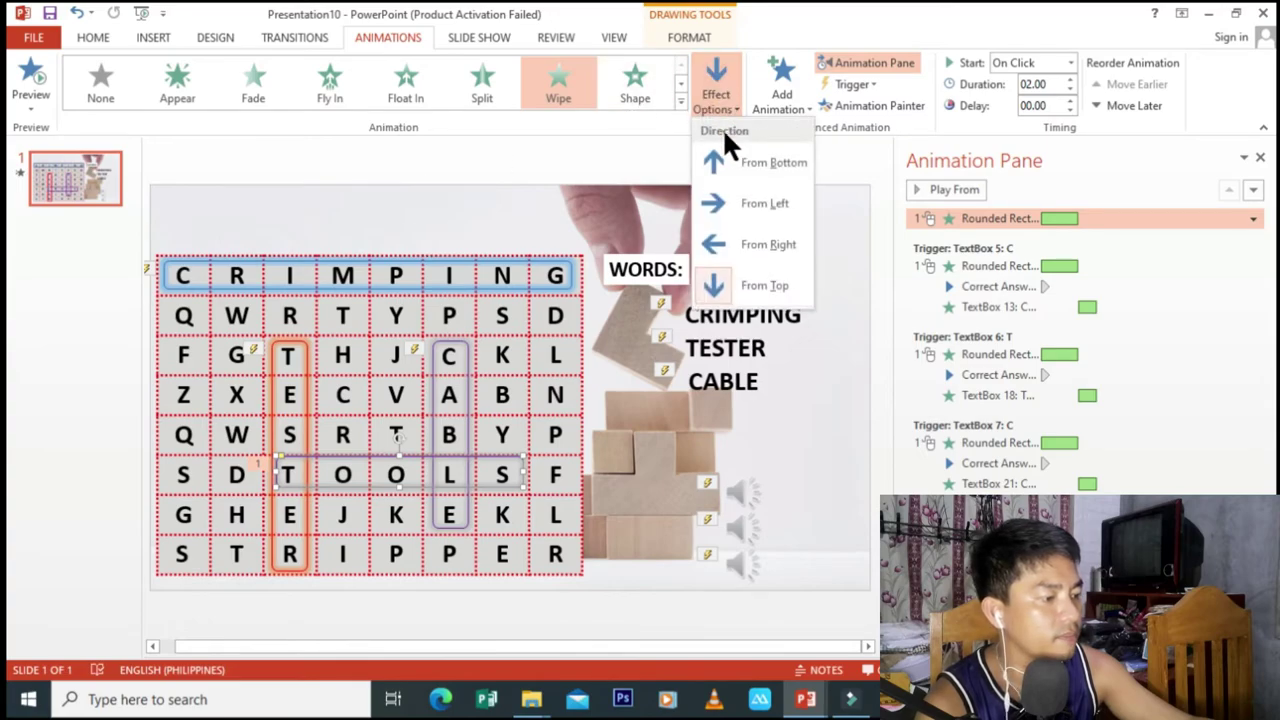
{"action": "left_click", "coordinate": [743, 200]}
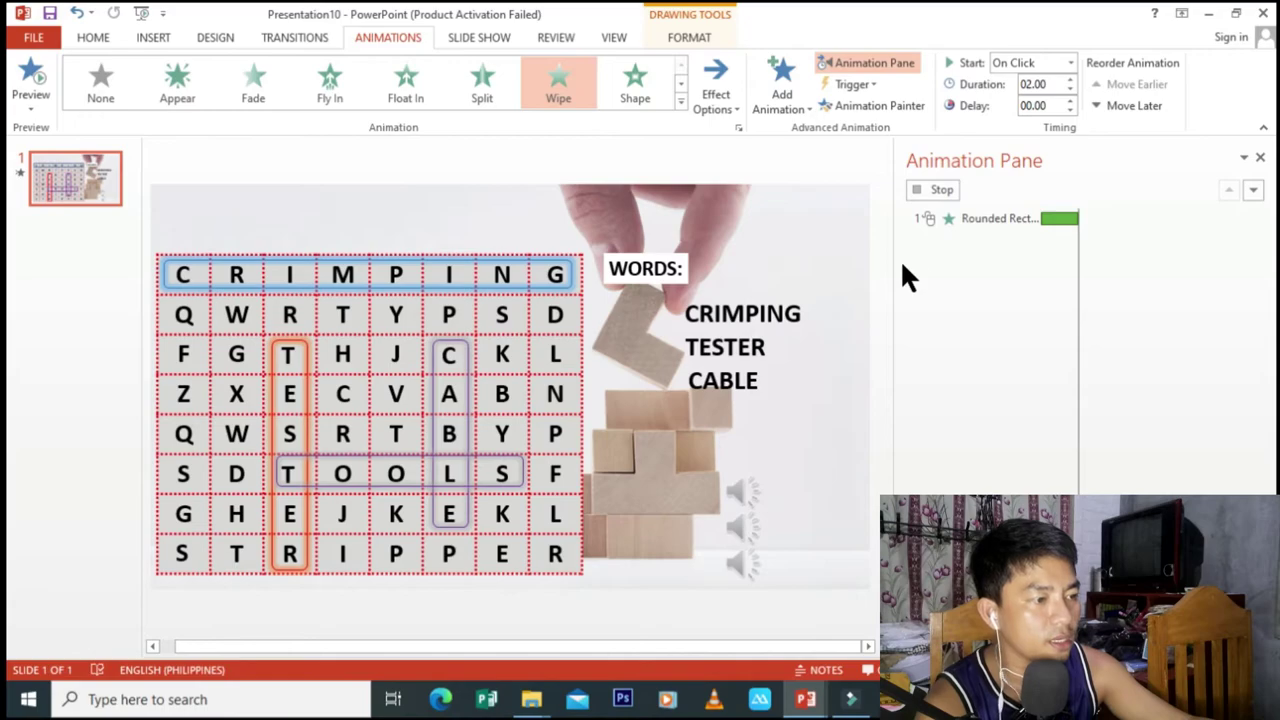
{"action": "left_click", "coordinate": [856, 84]}
{"action": "mouse_move", "coordinate": [872, 107]}
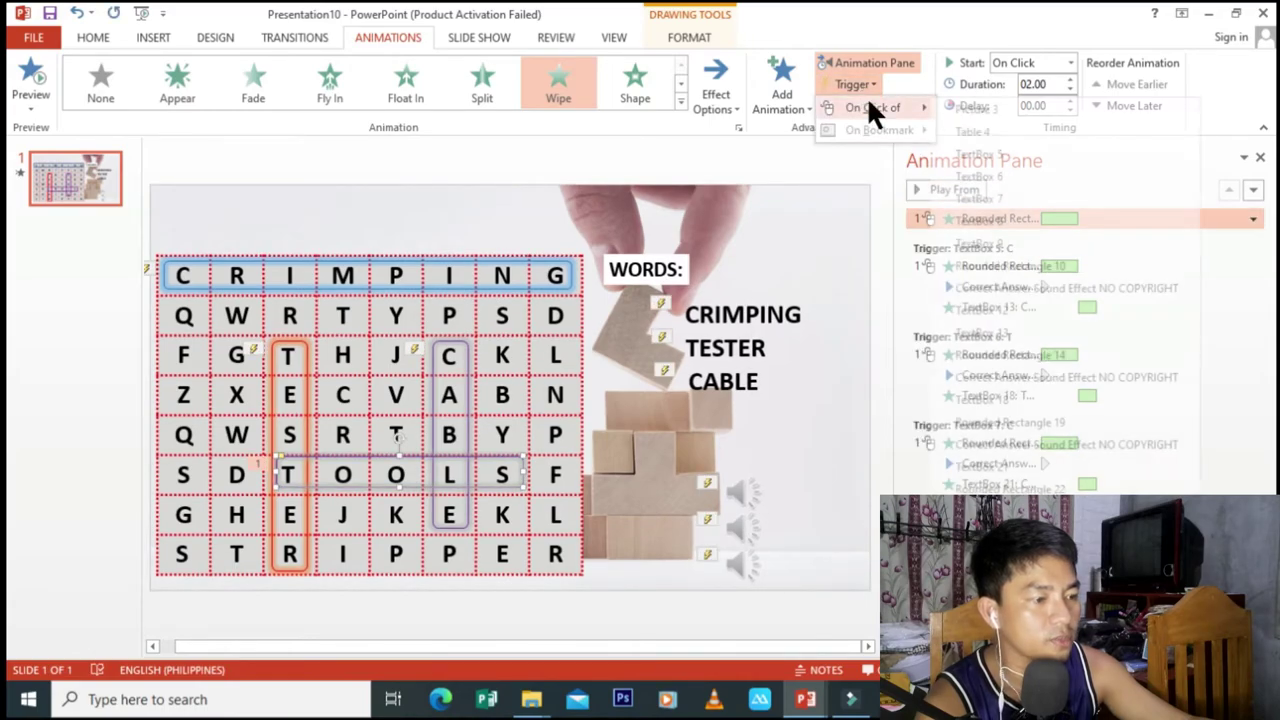
{"action": "left_click", "coordinate": [997, 221]}
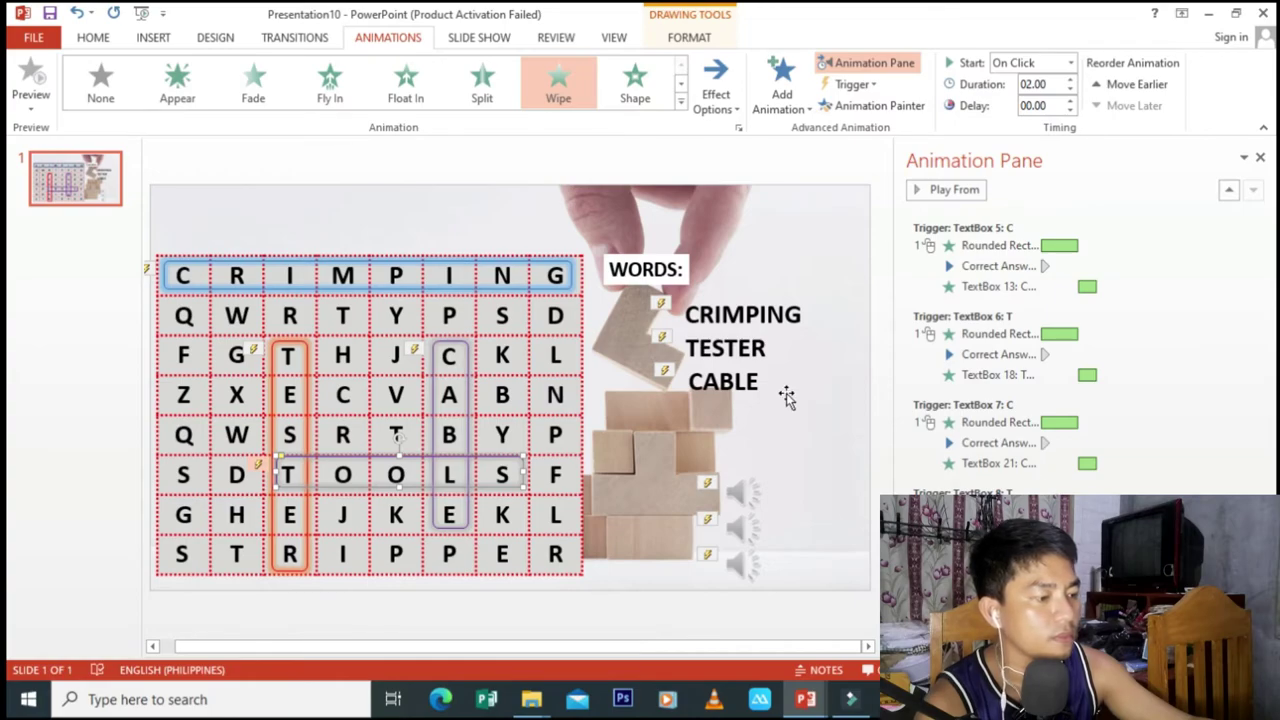
Step: Paste another correct-answer sound icon beside the original and move it into the trigger sequence
{"action": "left_click", "coordinate": [743, 490]}
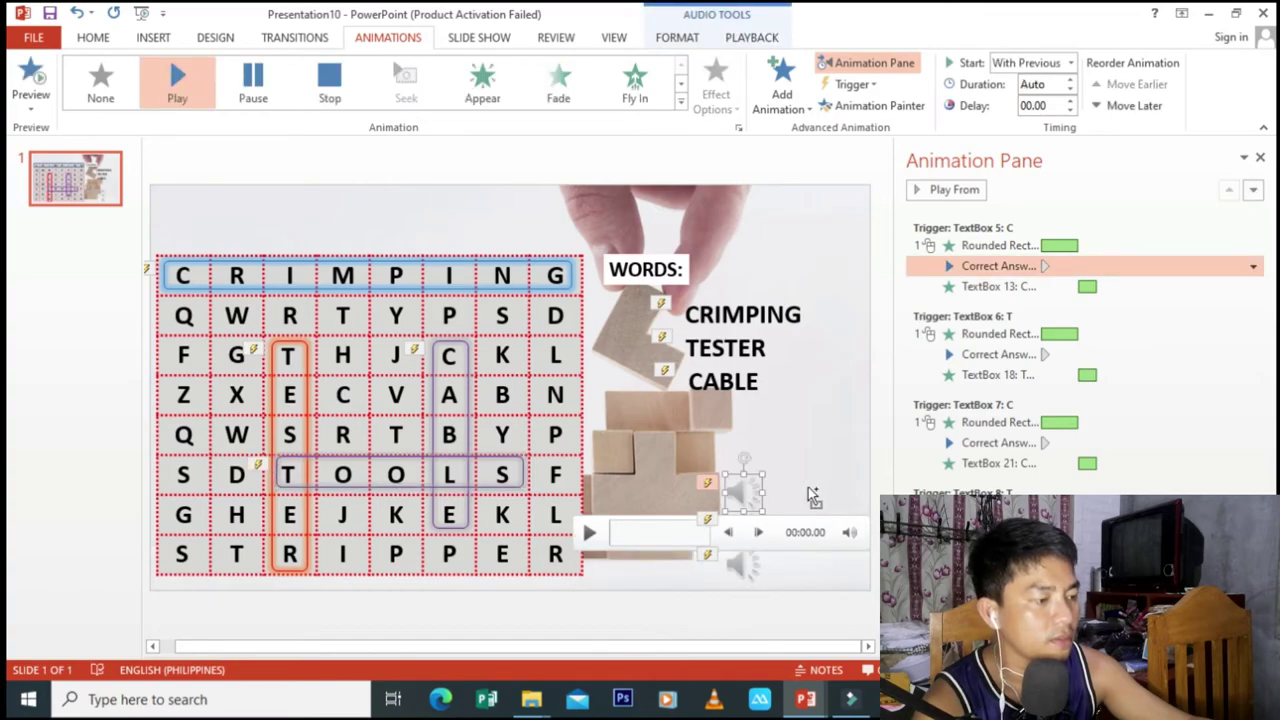
{"action": "key", "text": "ctrl+v"}
{"action": "left_click_drag", "start_coordinate": [768, 510], "coordinate": [790, 498]}
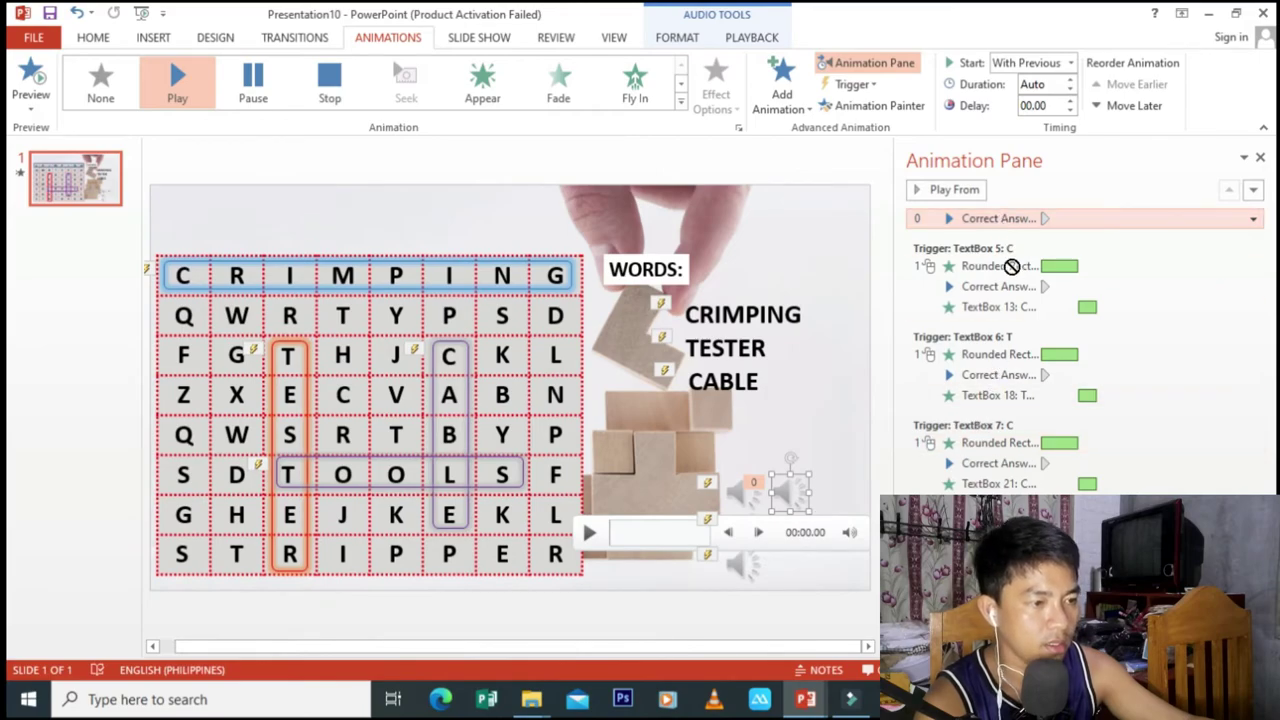
{"action": "left_click_drag", "start_coordinate": [1012, 266], "coordinate": [1100, 322]}
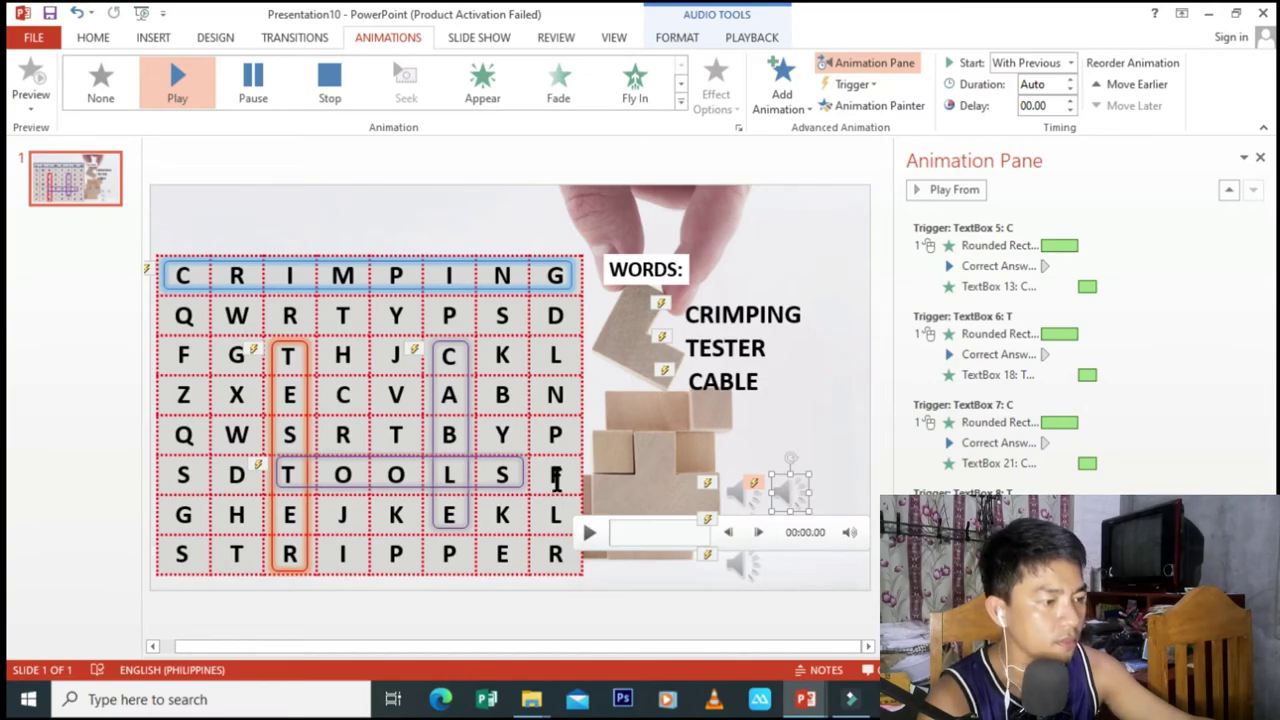
{"action": "left_click", "coordinate": [740, 386]}
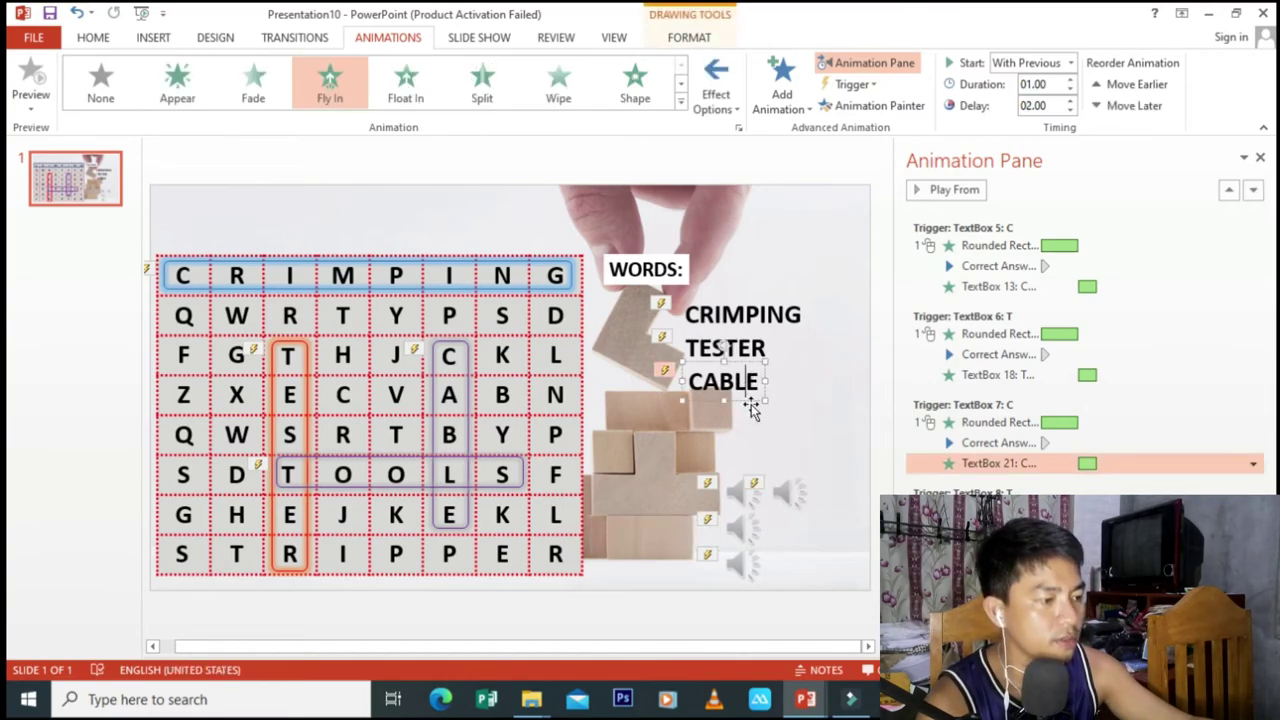
Step: Duplicate the CABLE word box below it and retype the copy as TOOLS
{"action": "left_click", "coordinate": [752, 407]}
{"action": "left_click", "coordinate": [750, 399]}
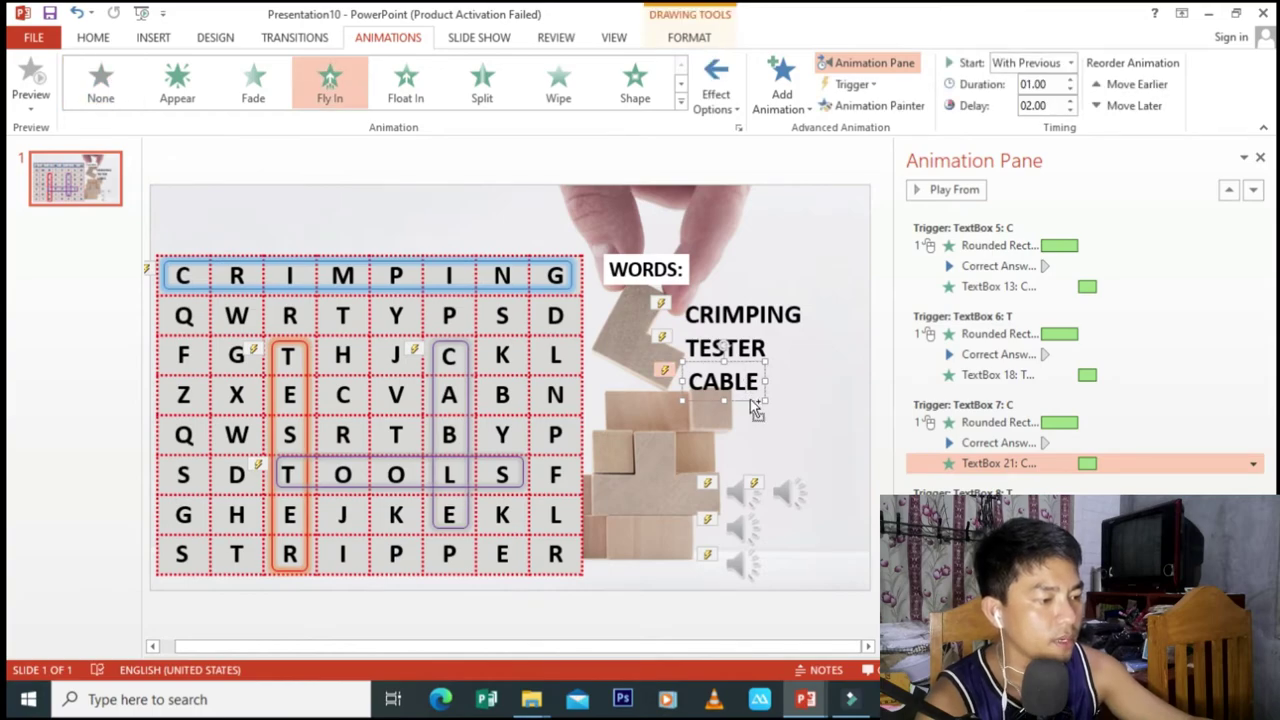
{"action": "left_click", "coordinate": [800, 434]}
{"action": "key", "text": "ctrl+v"}
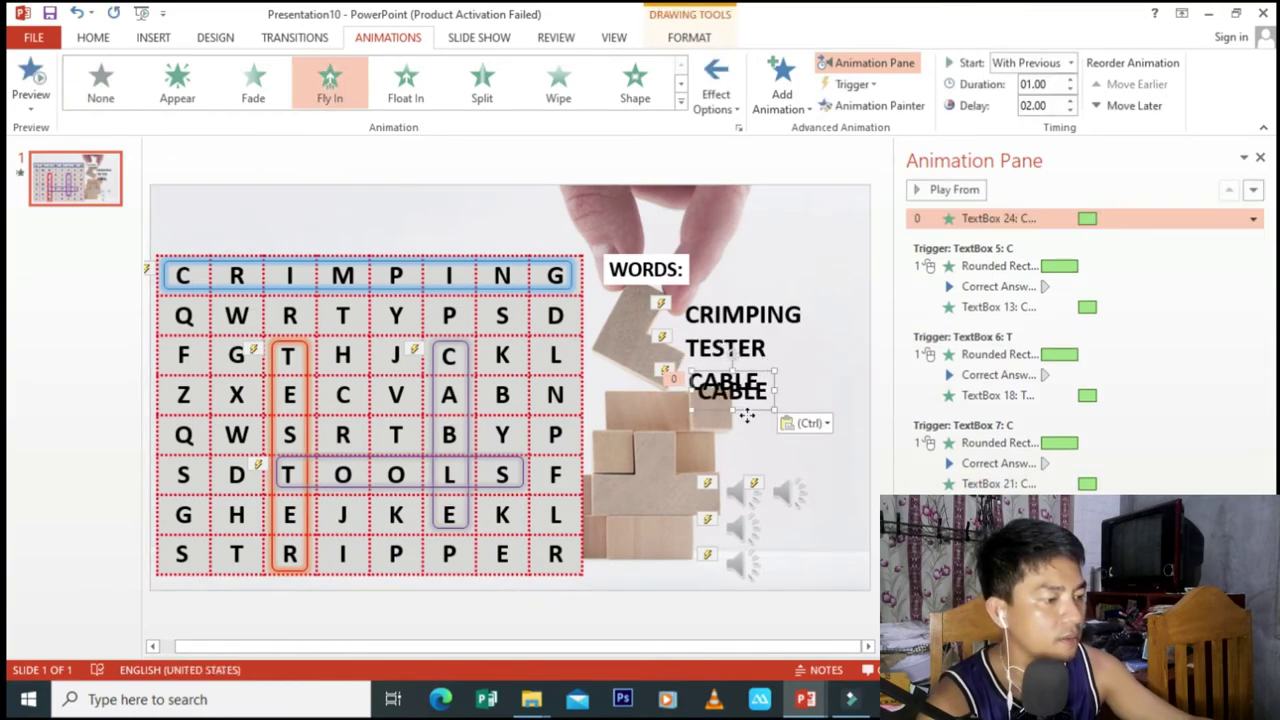
{"action": "left_click_drag", "start_coordinate": [746, 415], "coordinate": [740, 435]}
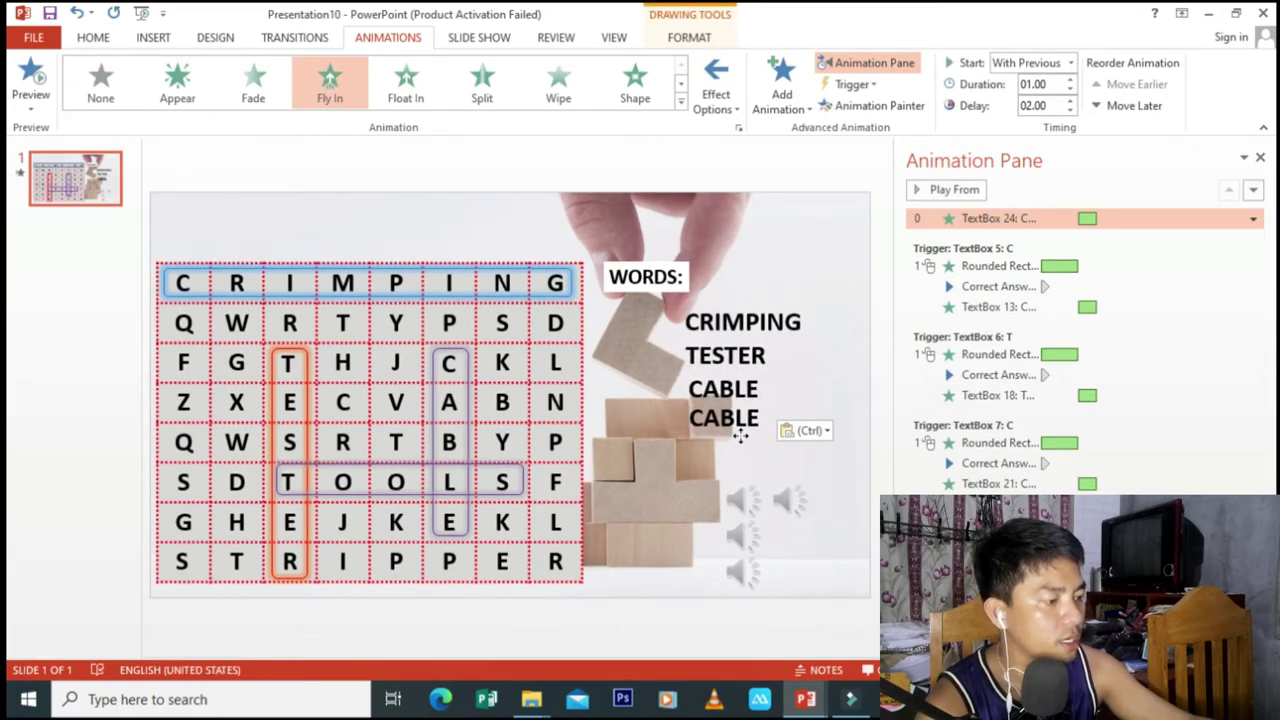
{"action": "left_click", "coordinate": [764, 408]}
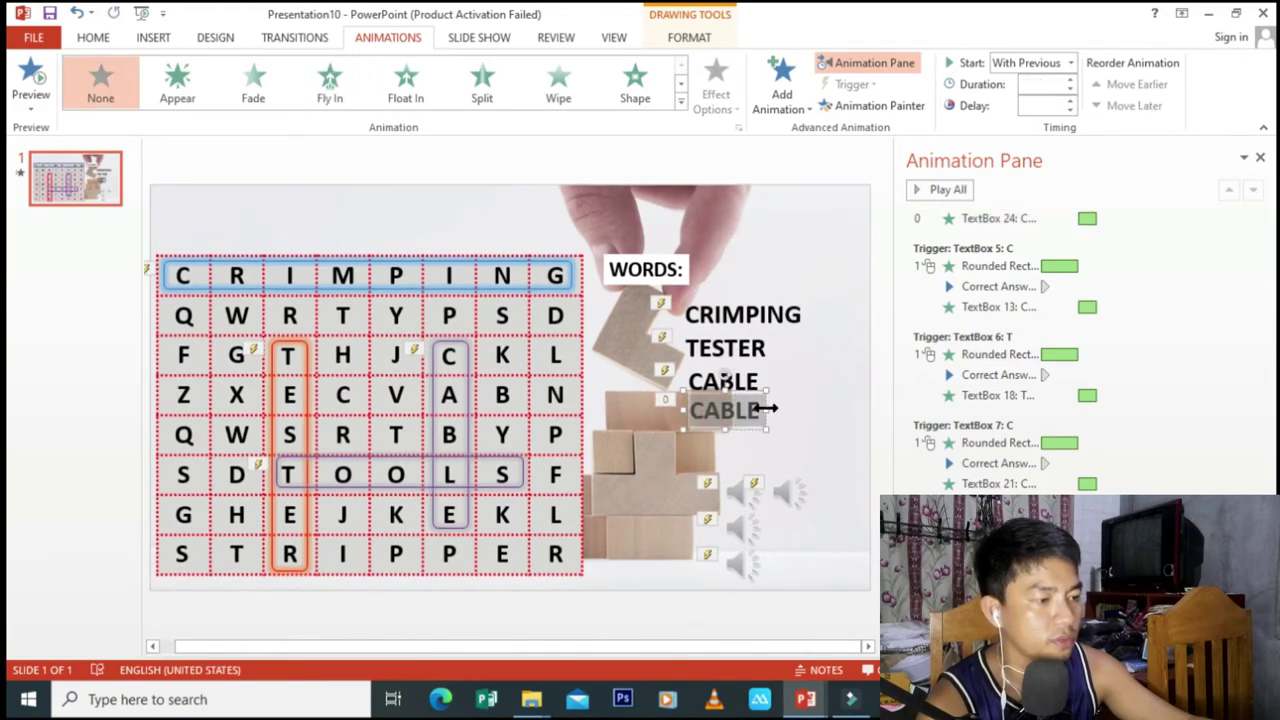
{"action": "double_click", "coordinate": [725, 410]}
{"action": "type", "text": "TOOLS"}
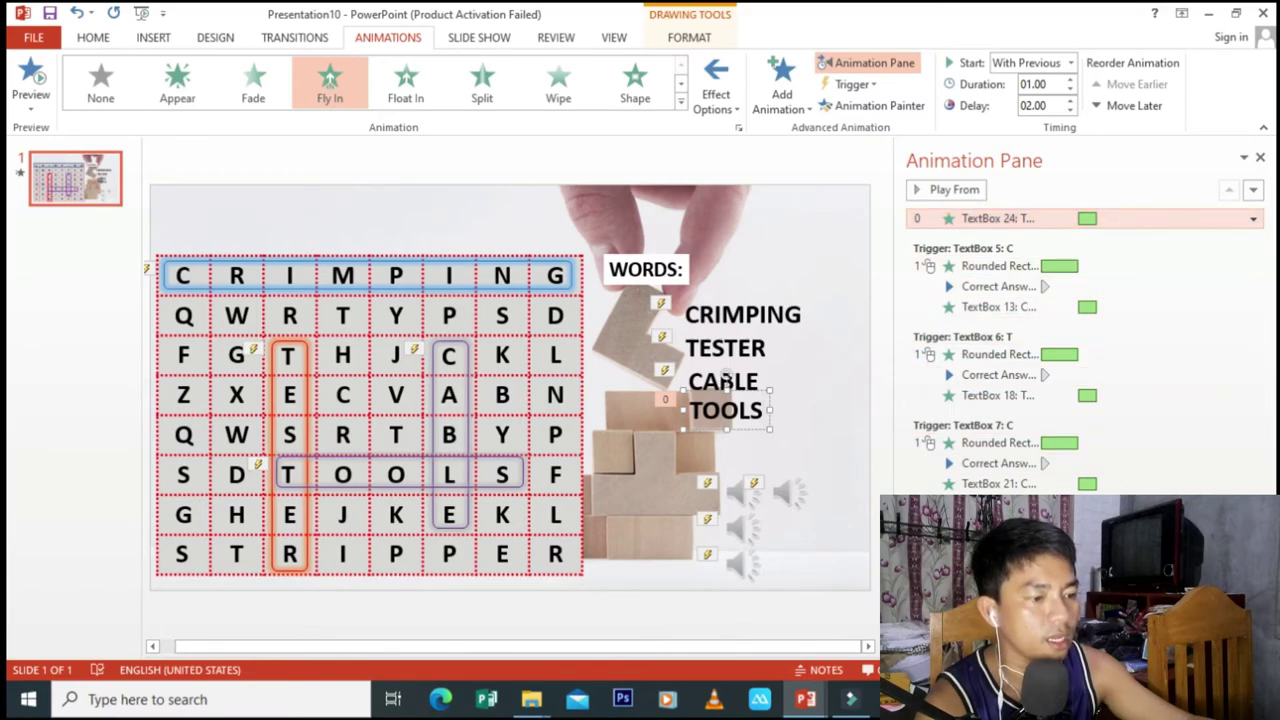
Step: Move the TOOLS fly-in into the trigger sequence and lengthen its delay
{"action": "left_click_drag", "start_coordinate": [995, 218], "coordinate": [1000, 540]}
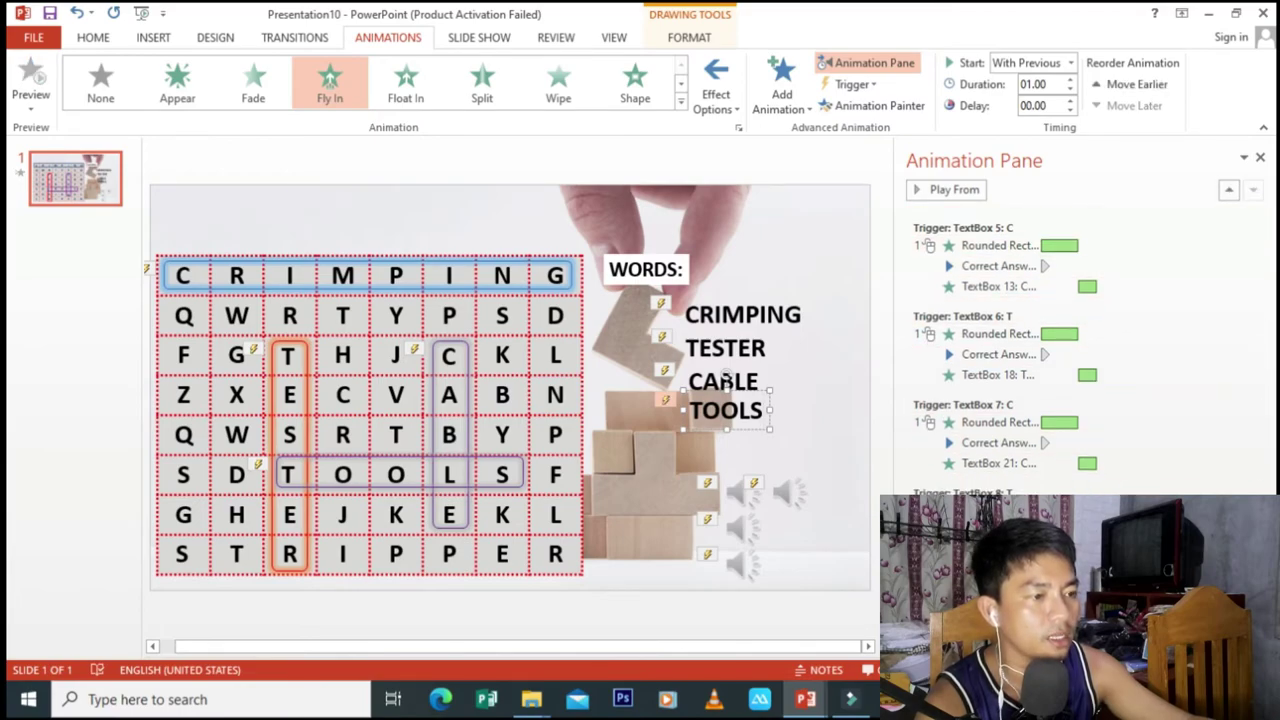
{"action": "left_click", "coordinate": [1070, 101]}
{"action": "left_click", "coordinate": [1070, 101]}
{"action": "left_click", "coordinate": [1070, 101]}
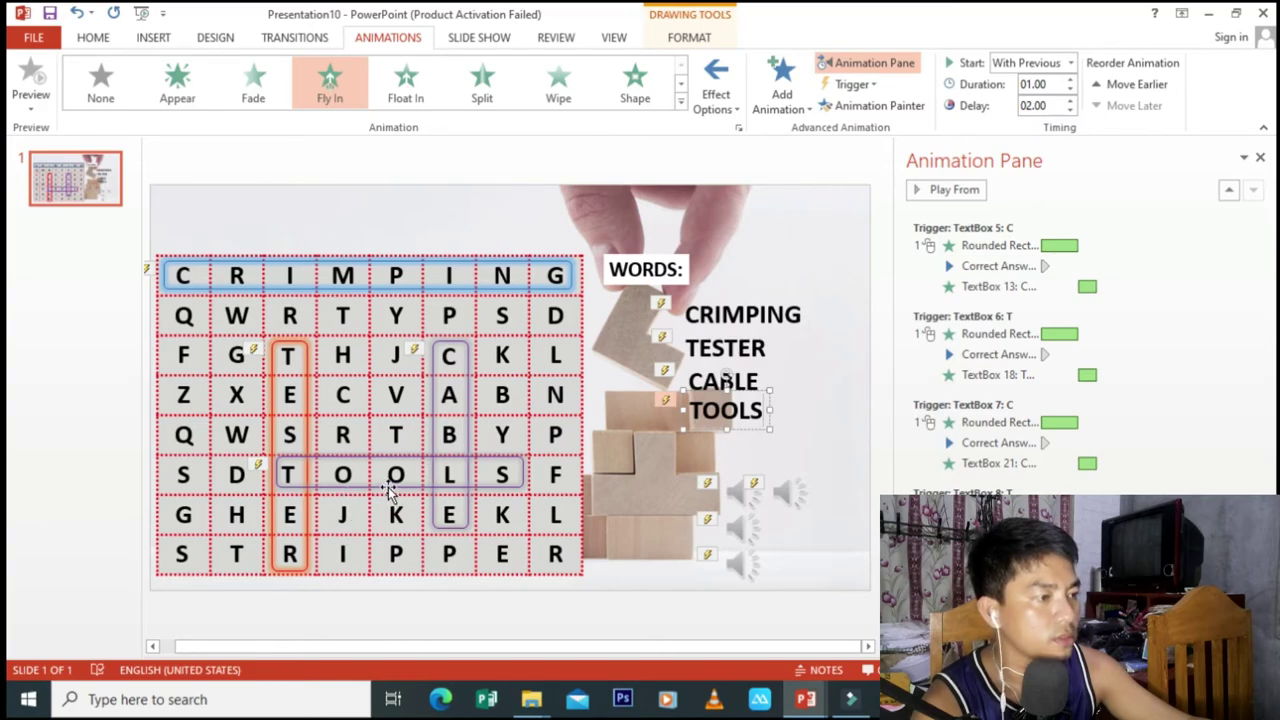
{"action": "left_click", "coordinate": [390, 490]}
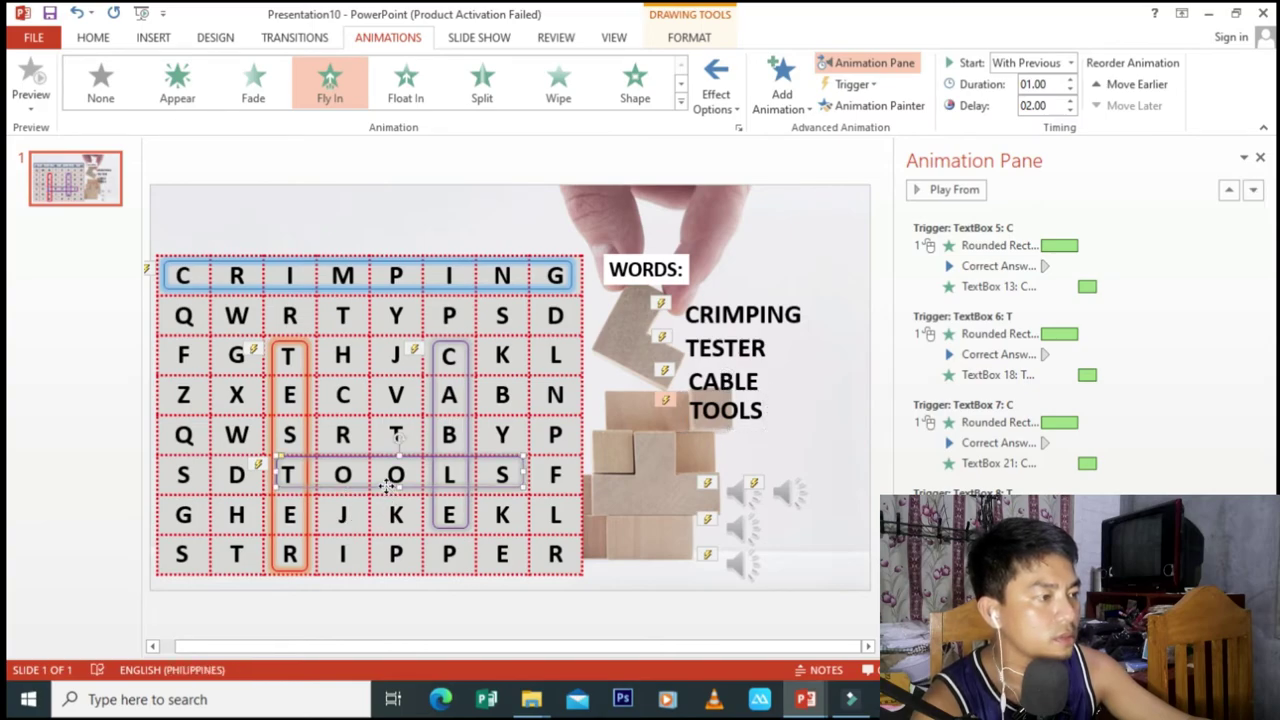
Step: Give the TOOLS highlight box a yellow outline and a yellow glow variation
{"action": "left_click", "coordinate": [712, 38]}
{"action": "left_click", "coordinate": [517, 84]}
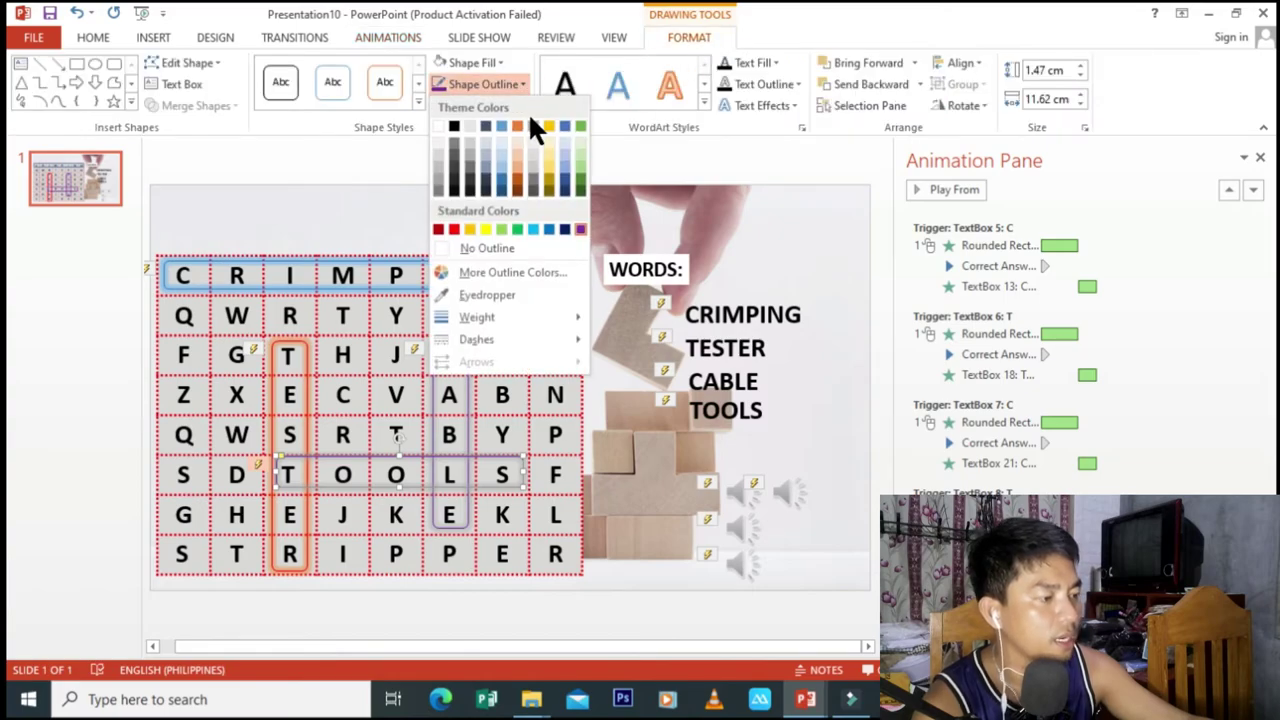
{"action": "left_click", "coordinate": [485, 229]}
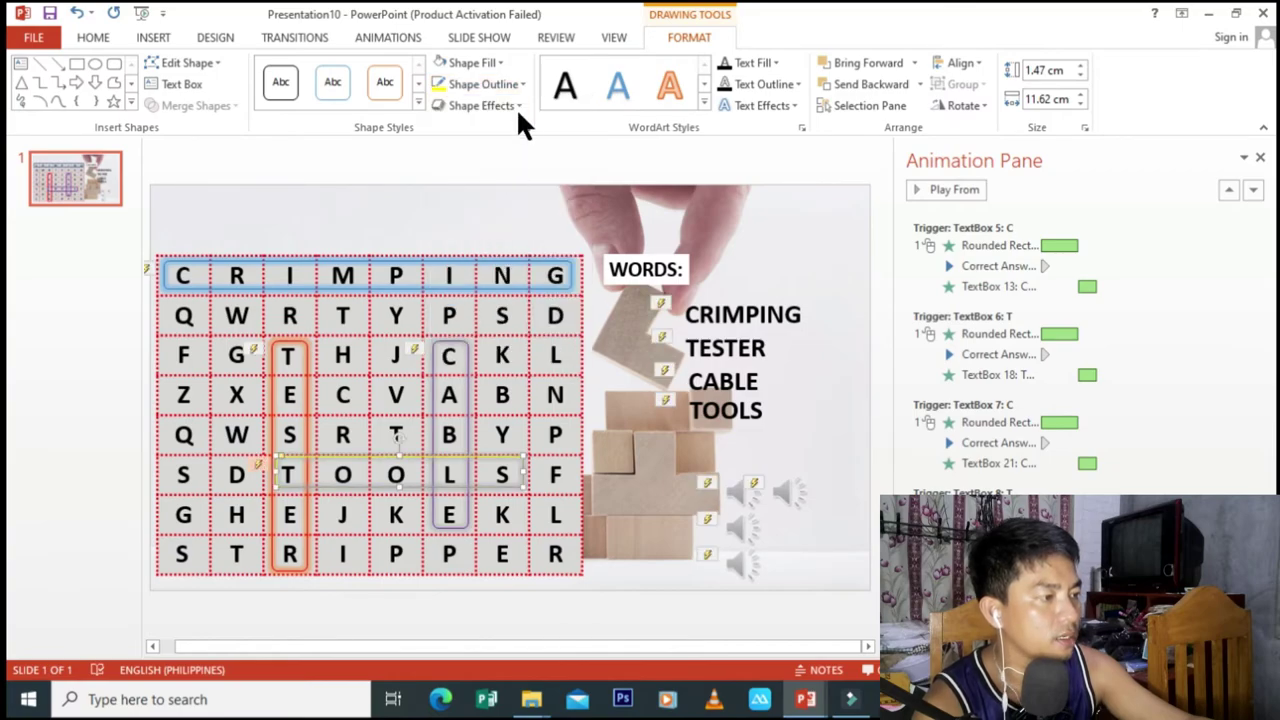
{"action": "left_click", "coordinate": [522, 84]}
{"action": "left_click", "coordinate": [509, 88]}
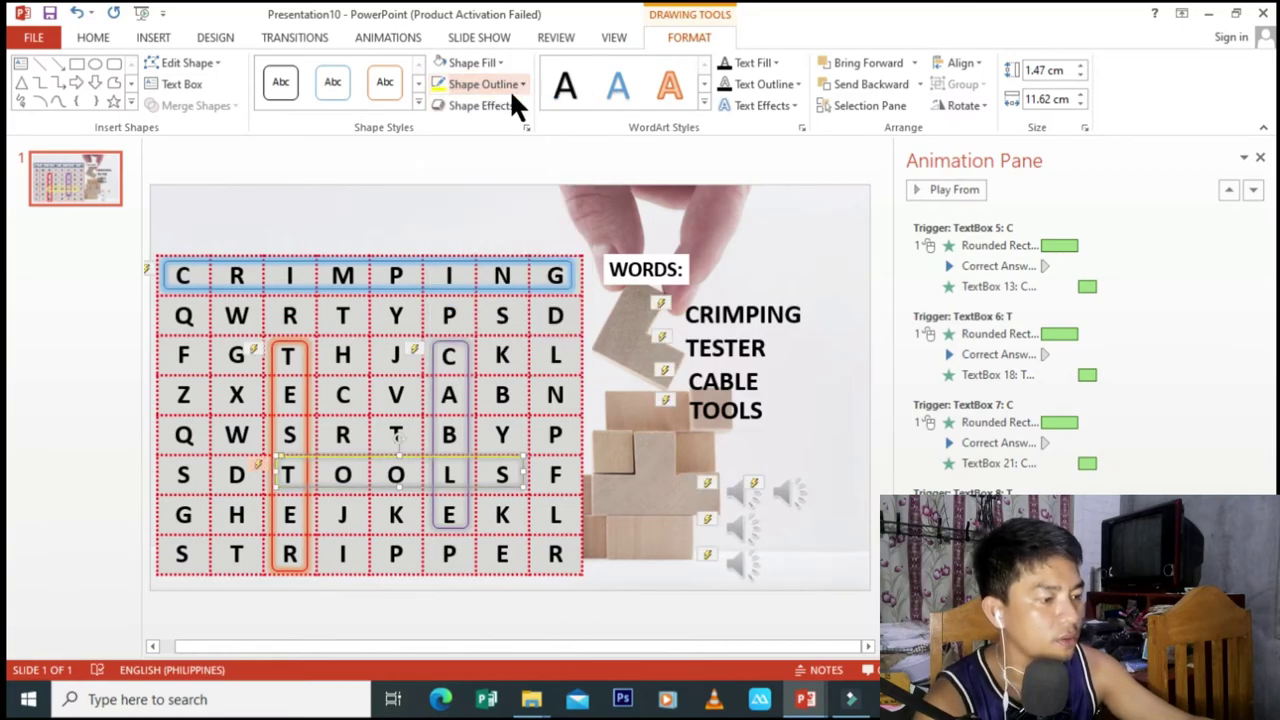
{"action": "left_click", "coordinate": [497, 105]}
{"action": "mouse_move", "coordinate": [490, 263]}
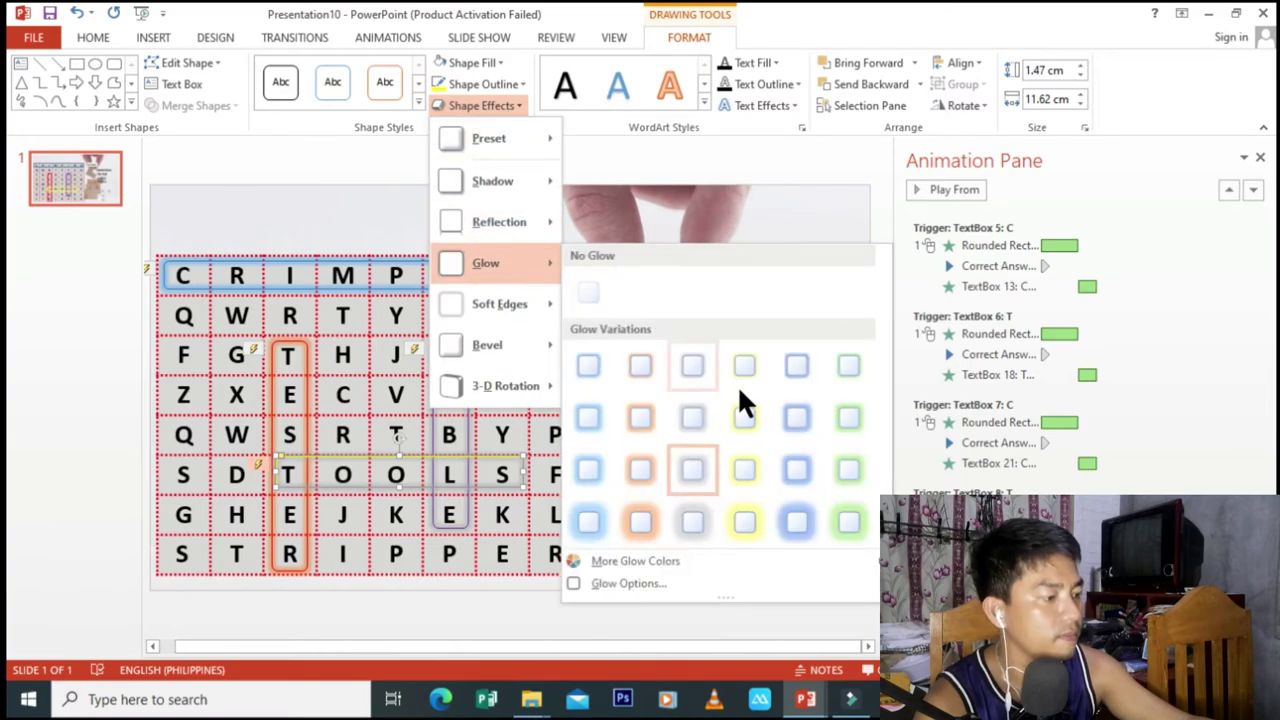
{"action": "left_click", "coordinate": [746, 470]}
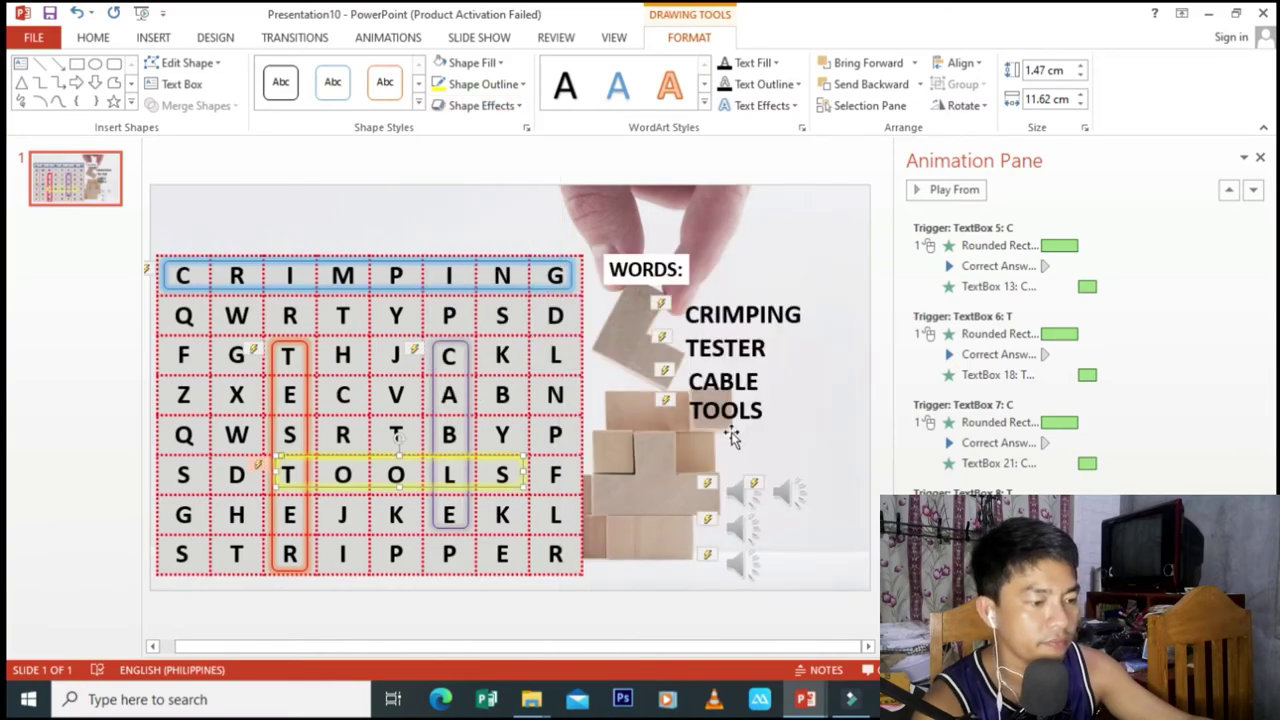
{"action": "left_click", "coordinate": [545, 516]}
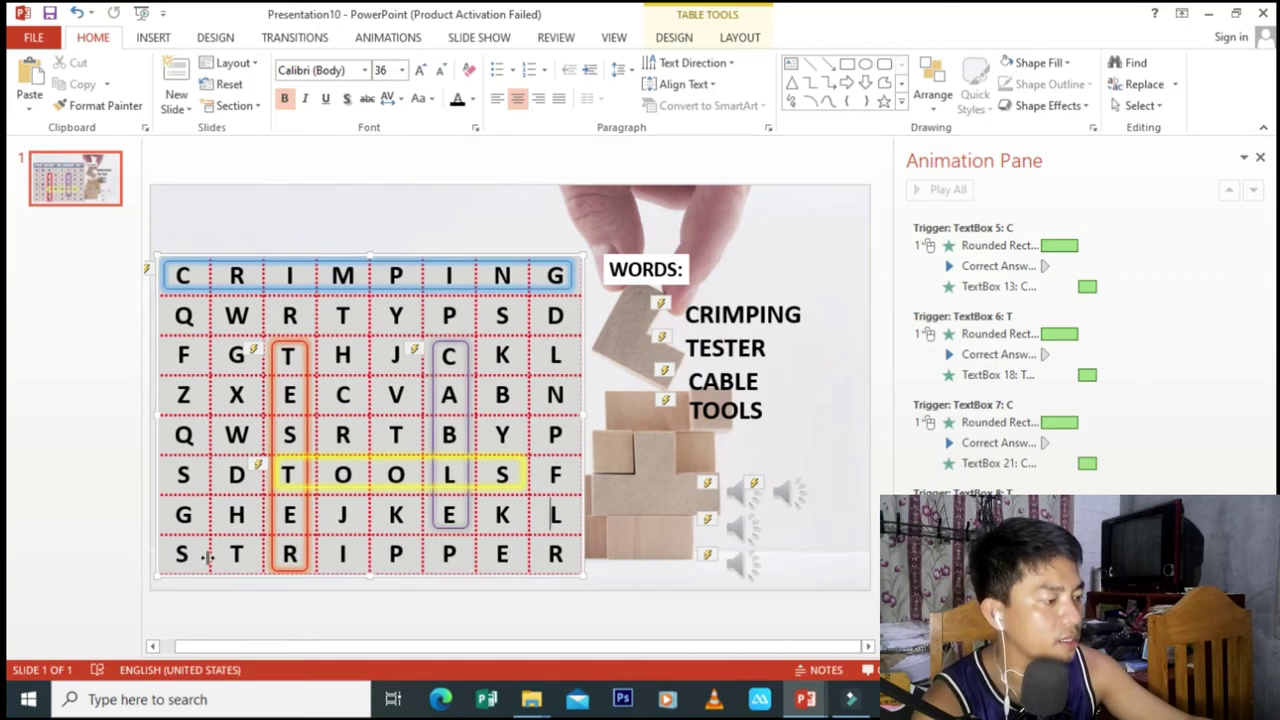
{"action": "left_click", "coordinate": [401, 456]}
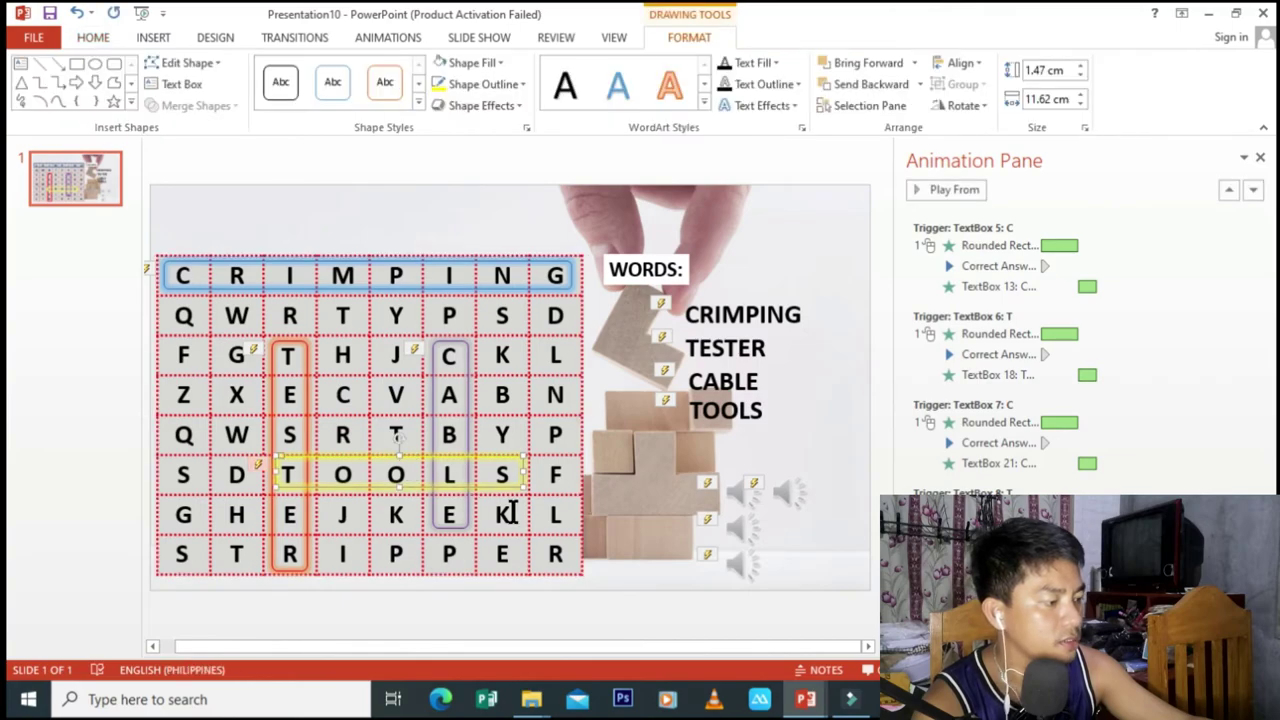
Step: Paste a copy of the yellow box and stretch it across STRIPPER in the bottom row
{"action": "key", "text": "ctrl+v"}
{"action": "left_click_drag", "start_coordinate": [435, 462], "coordinate": [315, 545]}
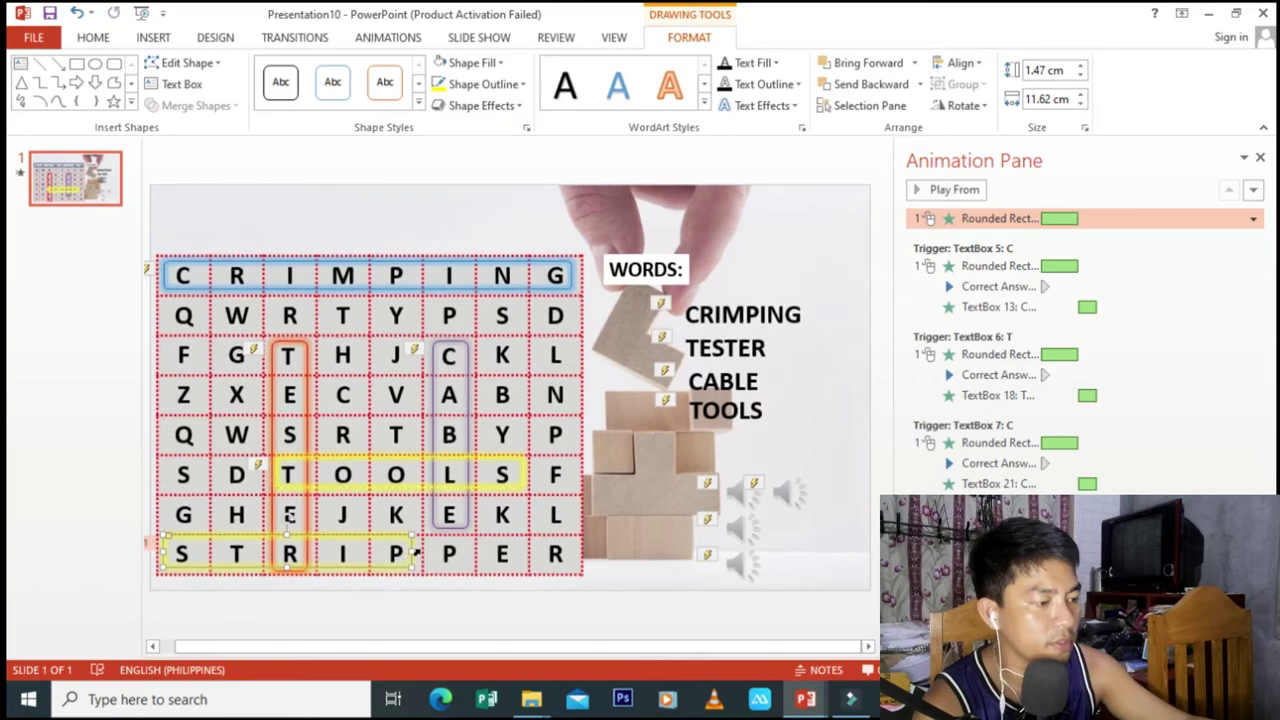
{"action": "left_click_drag", "start_coordinate": [410, 550], "coordinate": [584, 551]}
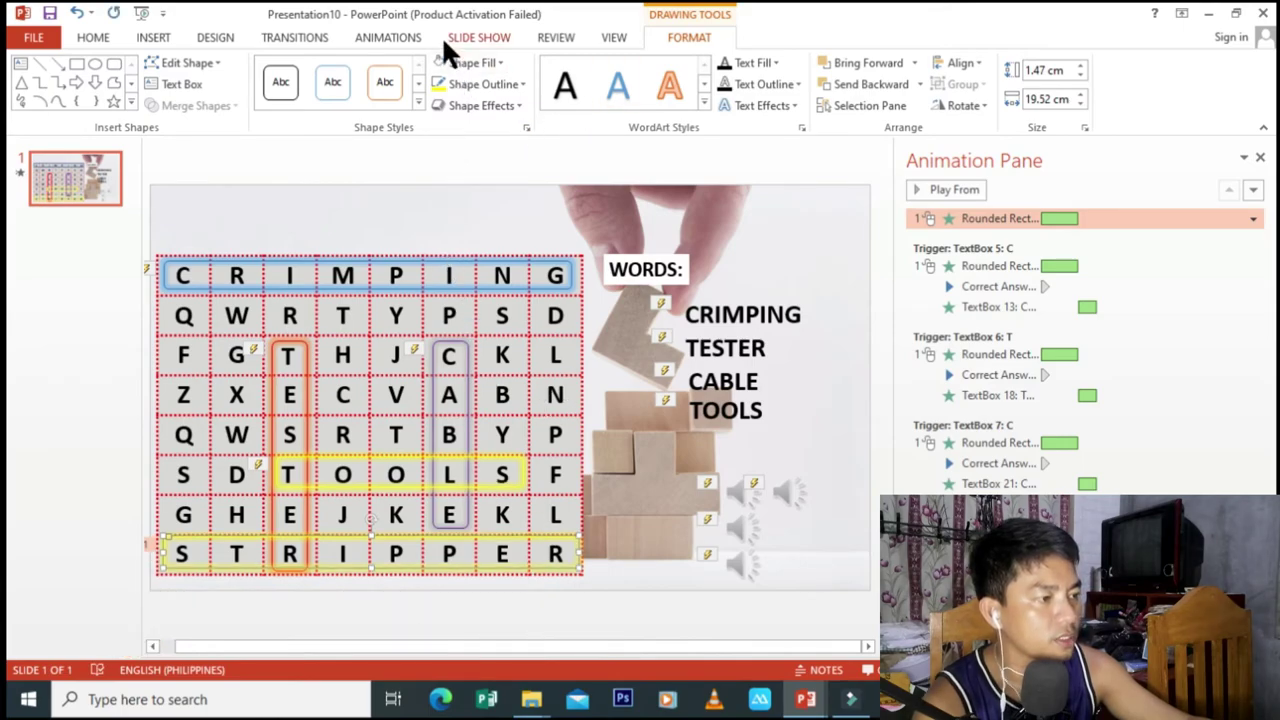
Step: Set the STRIPPER box's animation to play On Click of its word, and paste another correct-answer sound
{"action": "left_click", "coordinate": [390, 37]}
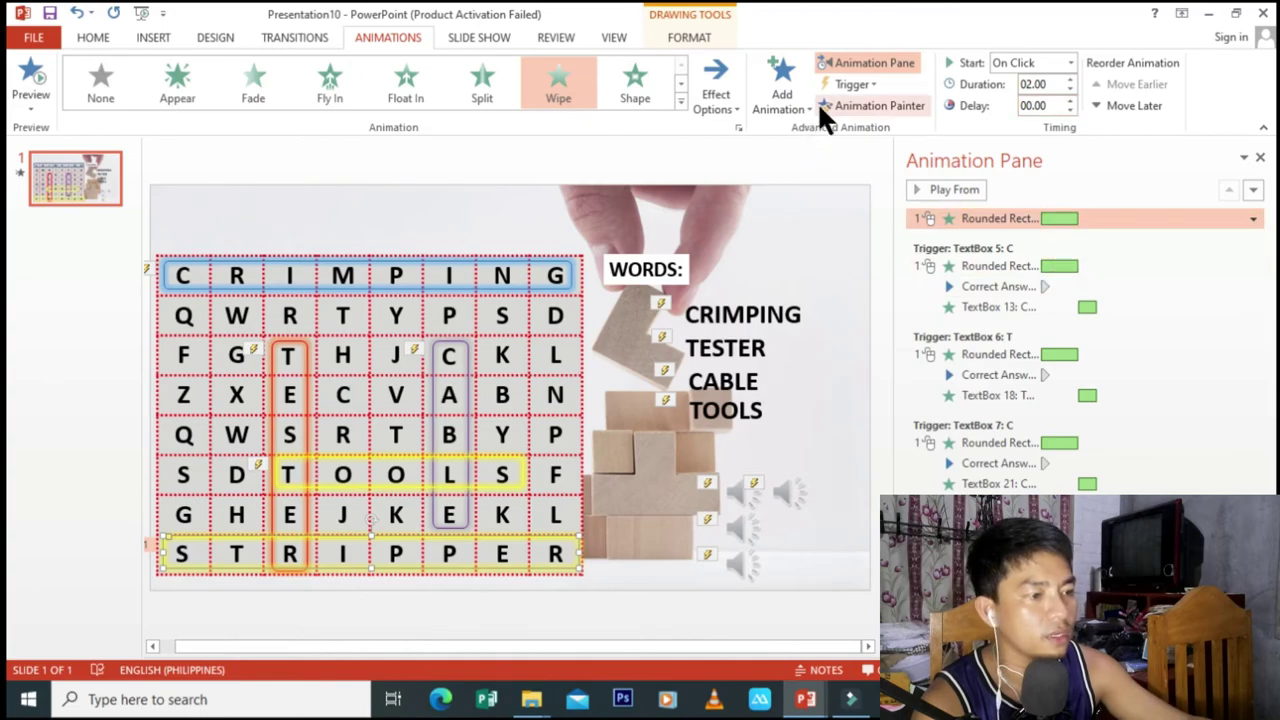
{"action": "left_click", "coordinate": [858, 84]}
{"action": "mouse_move", "coordinate": [873, 107]}
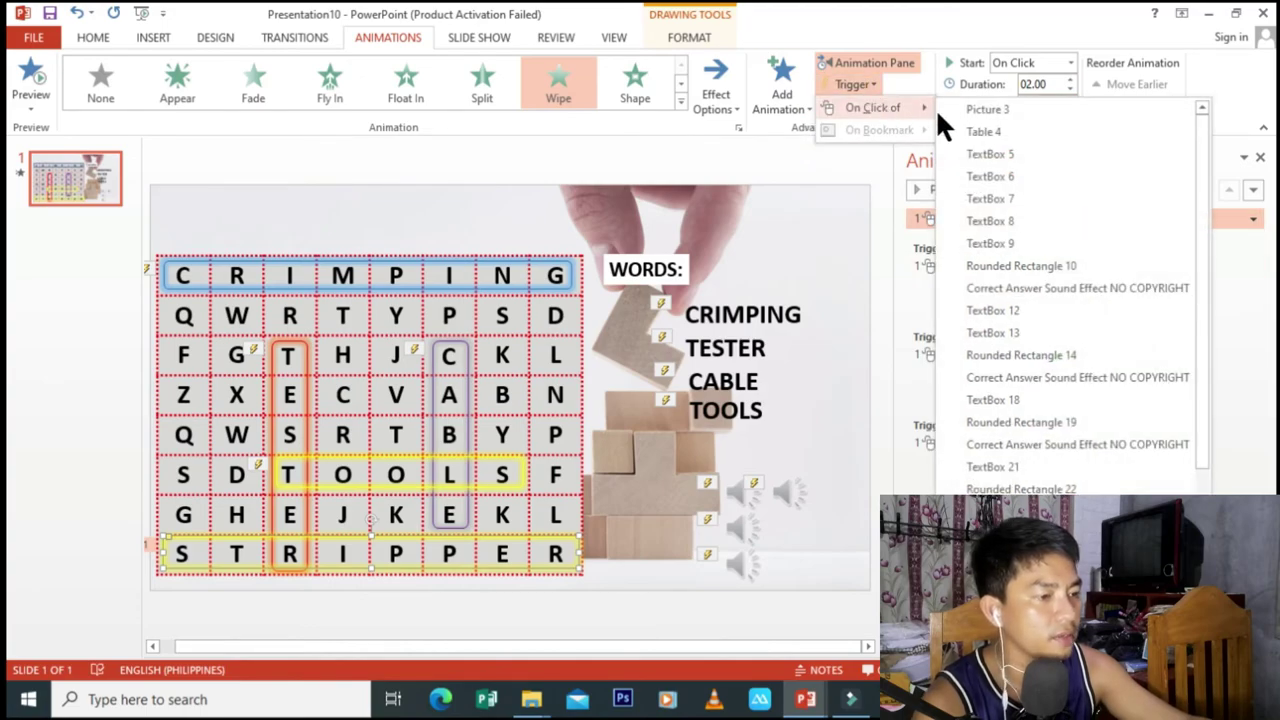
{"action": "left_click", "coordinate": [1031, 244]}
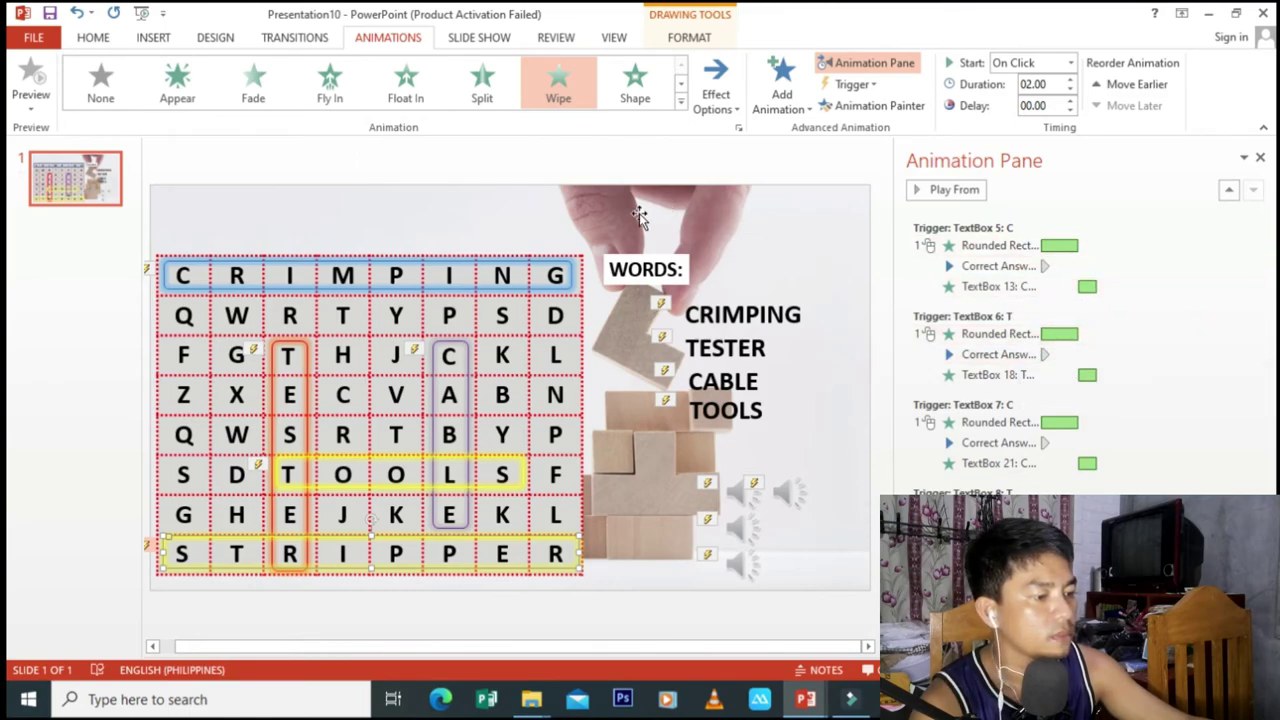
{"action": "left_click", "coordinate": [788, 490]}
{"action": "key", "text": "ctrl+v"}
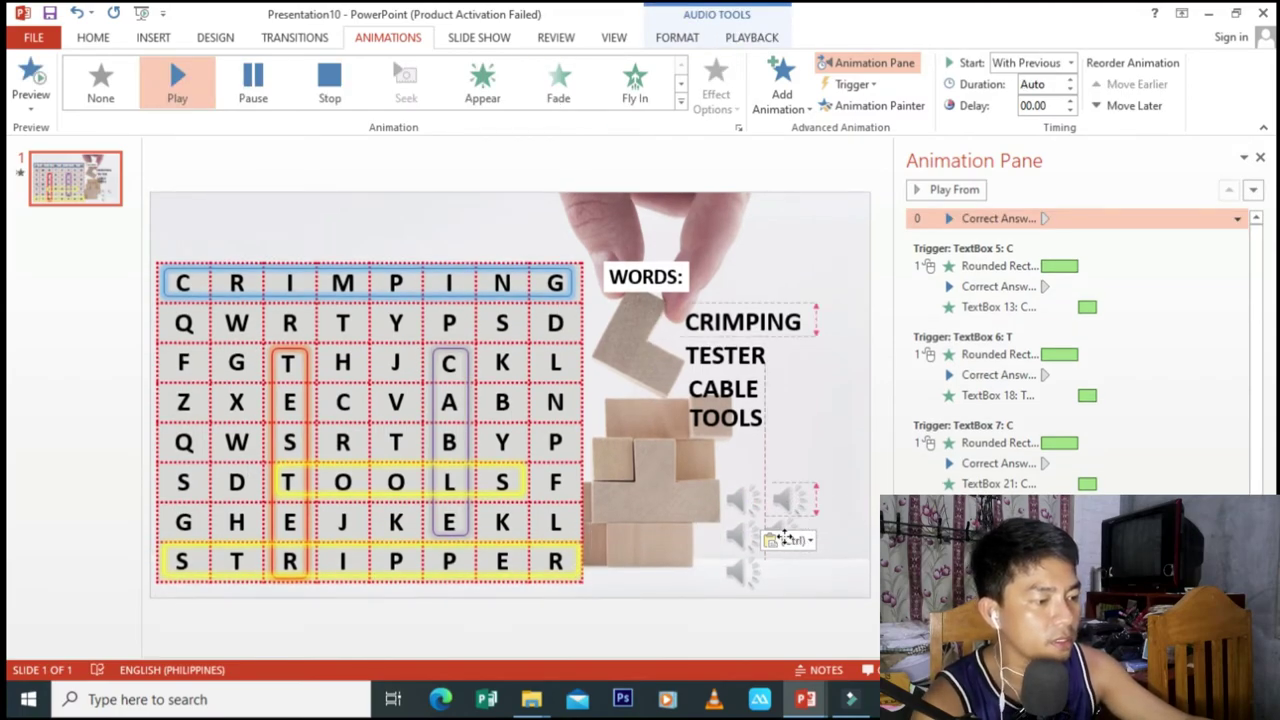
Step: Move the new sound into the trigger sequence and place a copy of the TOOLS word below it
{"action": "left_click", "coordinate": [786, 530]}
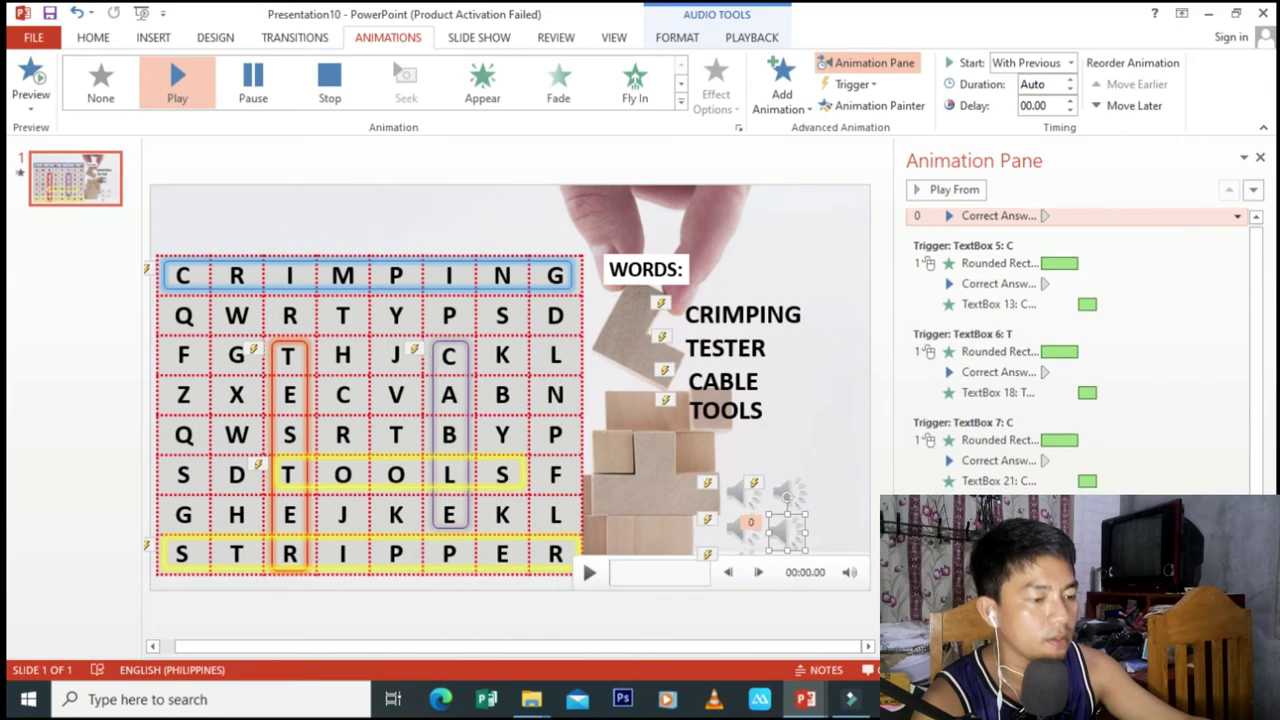
{"action": "left_click_drag", "start_coordinate": [998, 215], "coordinate": [1000, 560]}
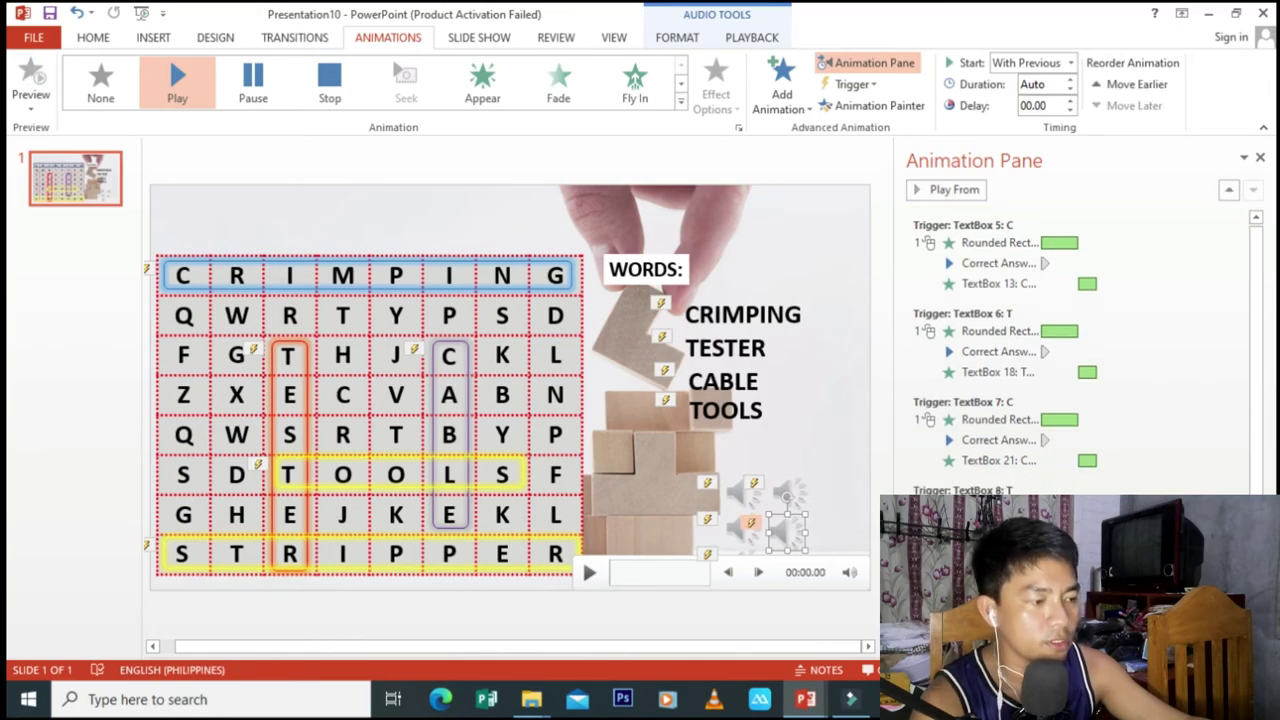
{"action": "left_click", "coordinate": [713, 419]}
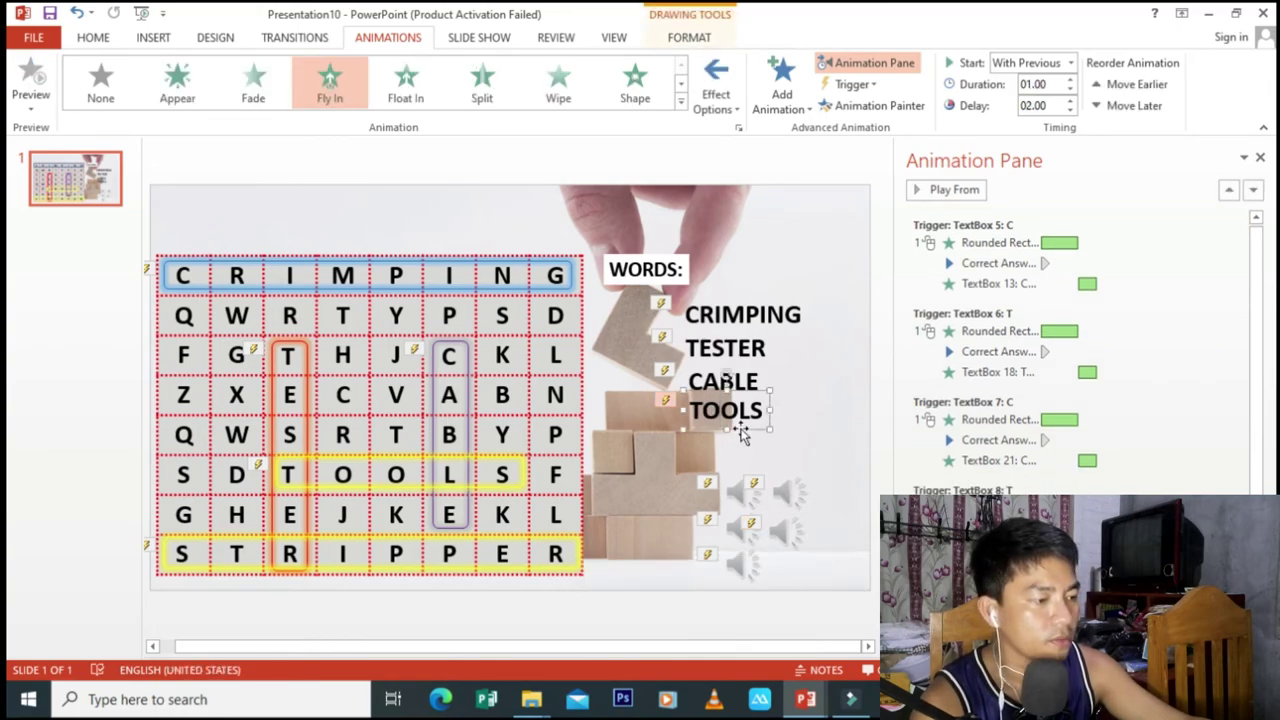
{"action": "key", "text": "ctrl+c"}
{"action": "key", "text": "ctrl+v"}
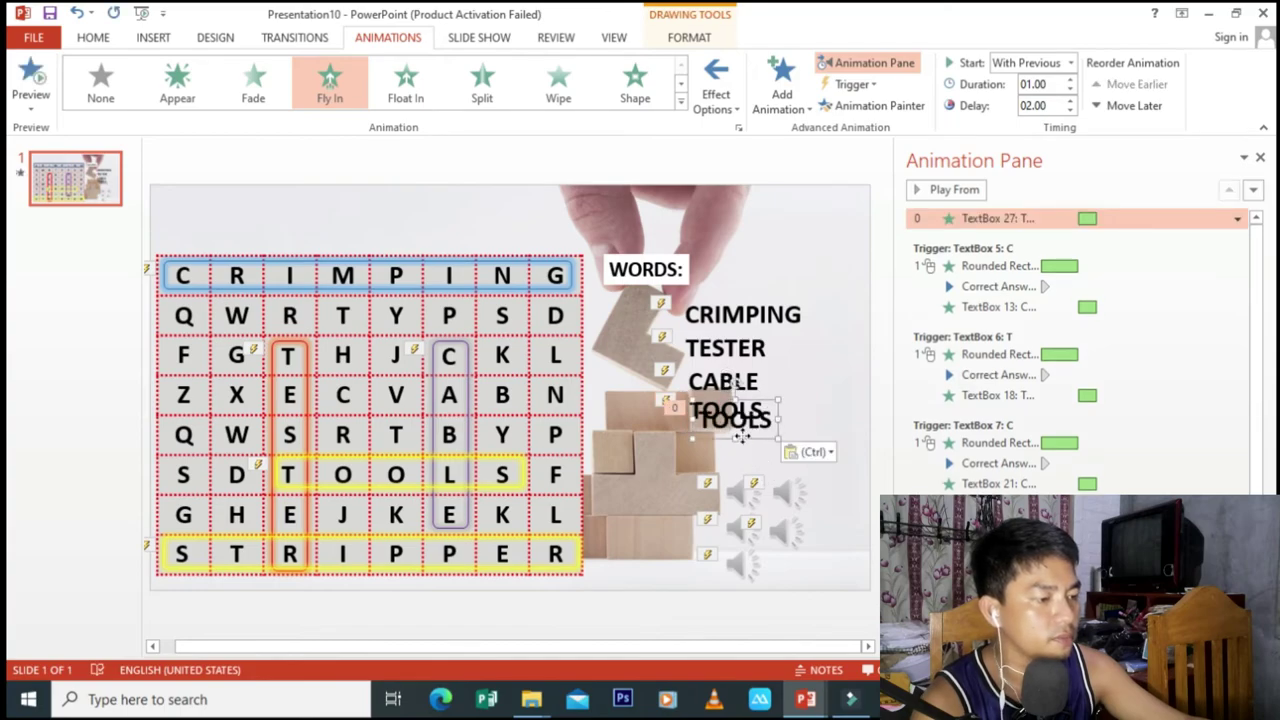
{"action": "left_click_drag", "start_coordinate": [740, 435], "coordinate": [735, 458]}
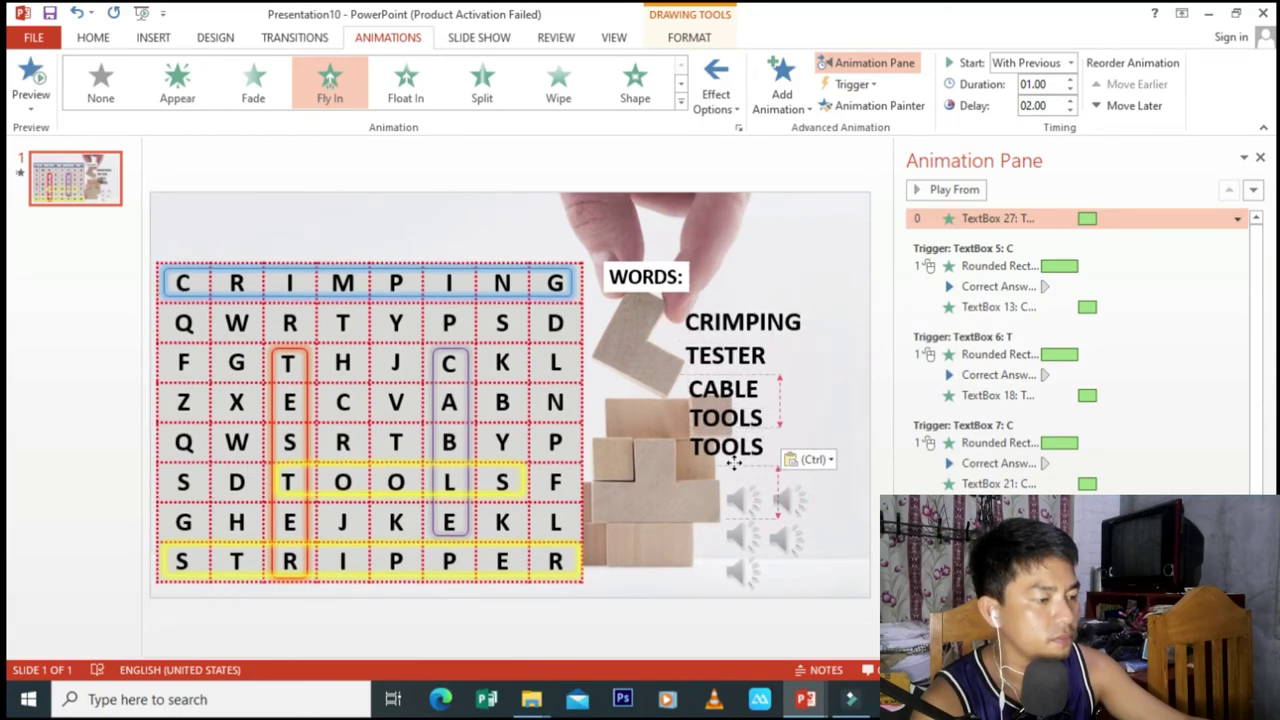
Step: Retype the copied word as STRIPPER and delete its extra animation entry
{"action": "left_click", "coordinate": [740, 445]}
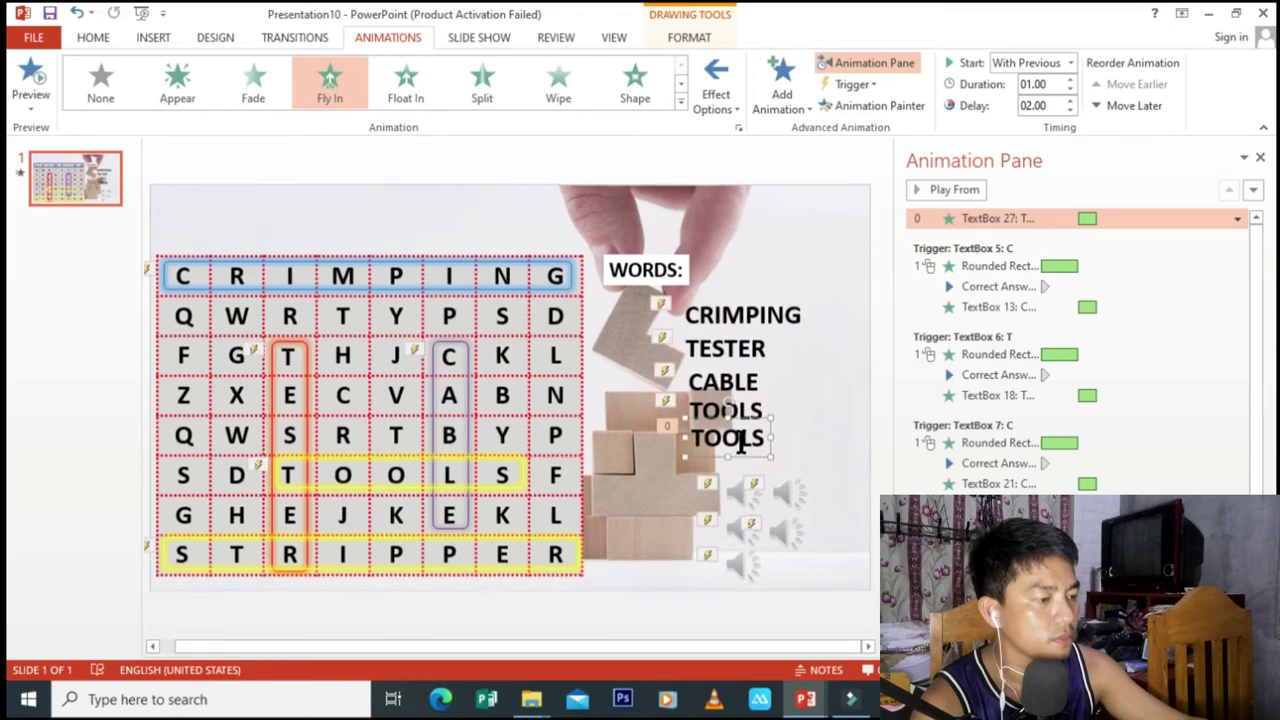
{"action": "key", "text": "ctrl+a"}
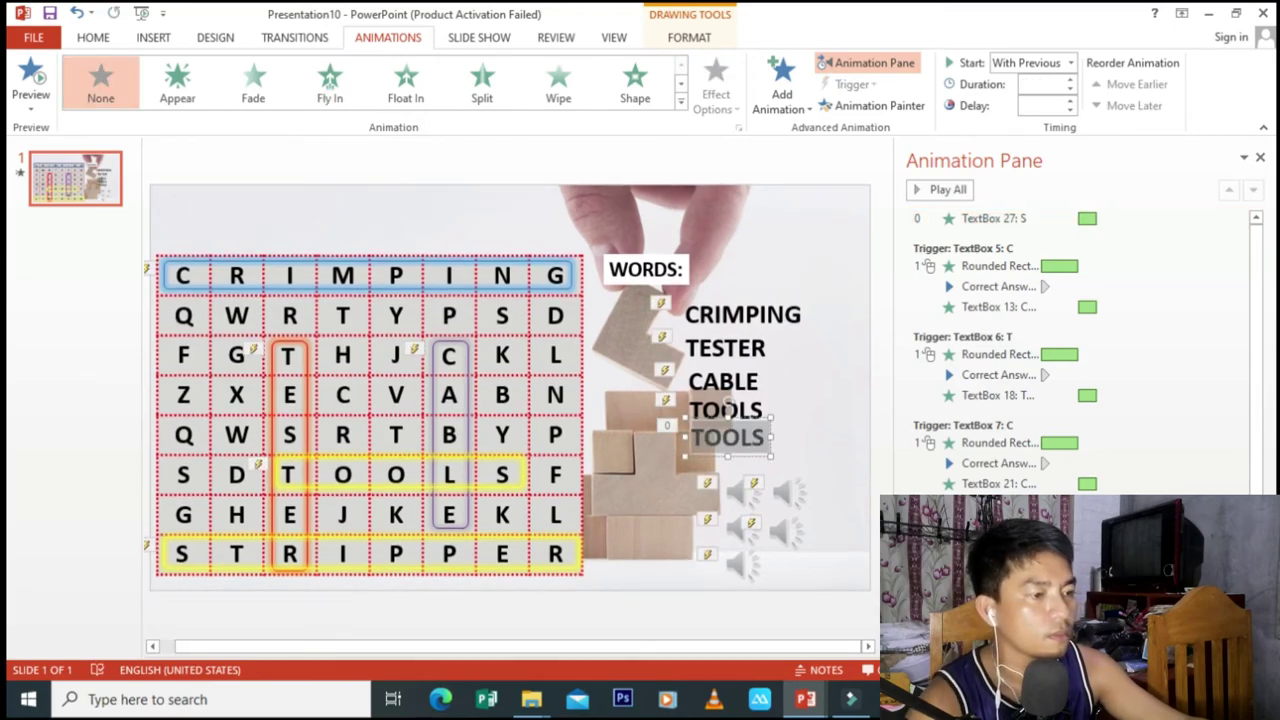
{"action": "type", "text": "STRIP"}
{"action": "type", "text": "PER"}
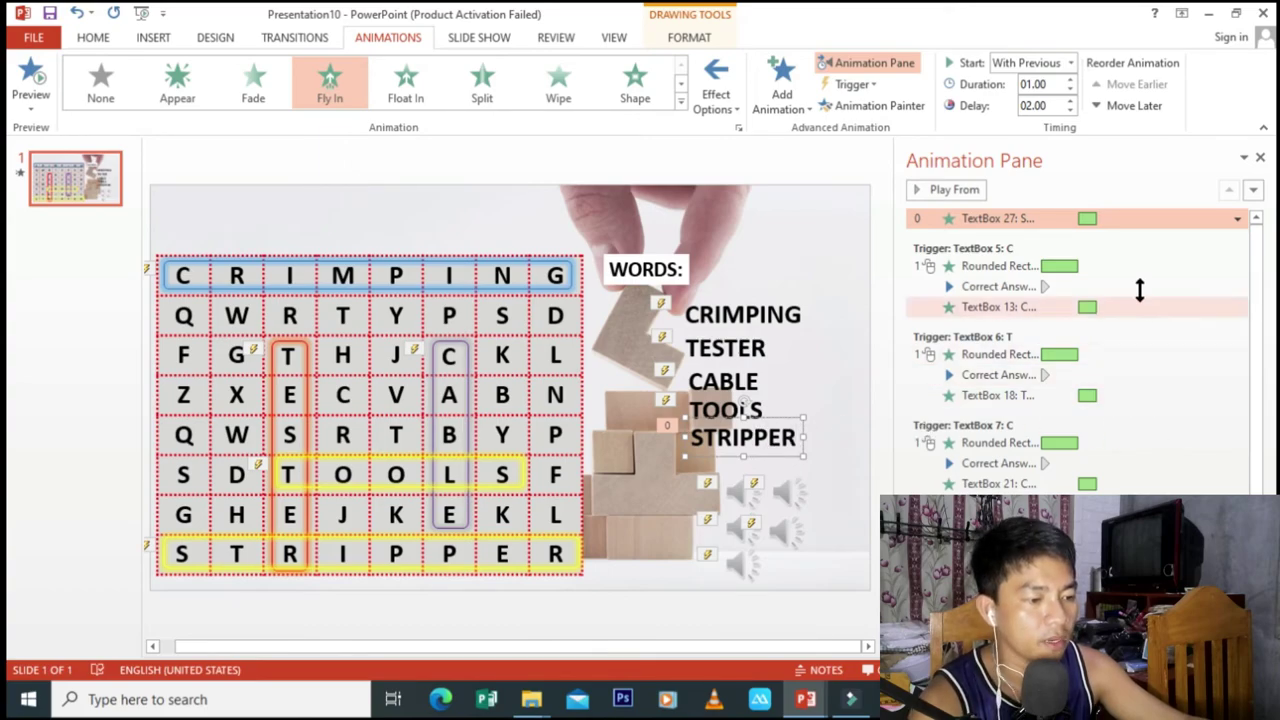
{"action": "key", "text": "Delete"}
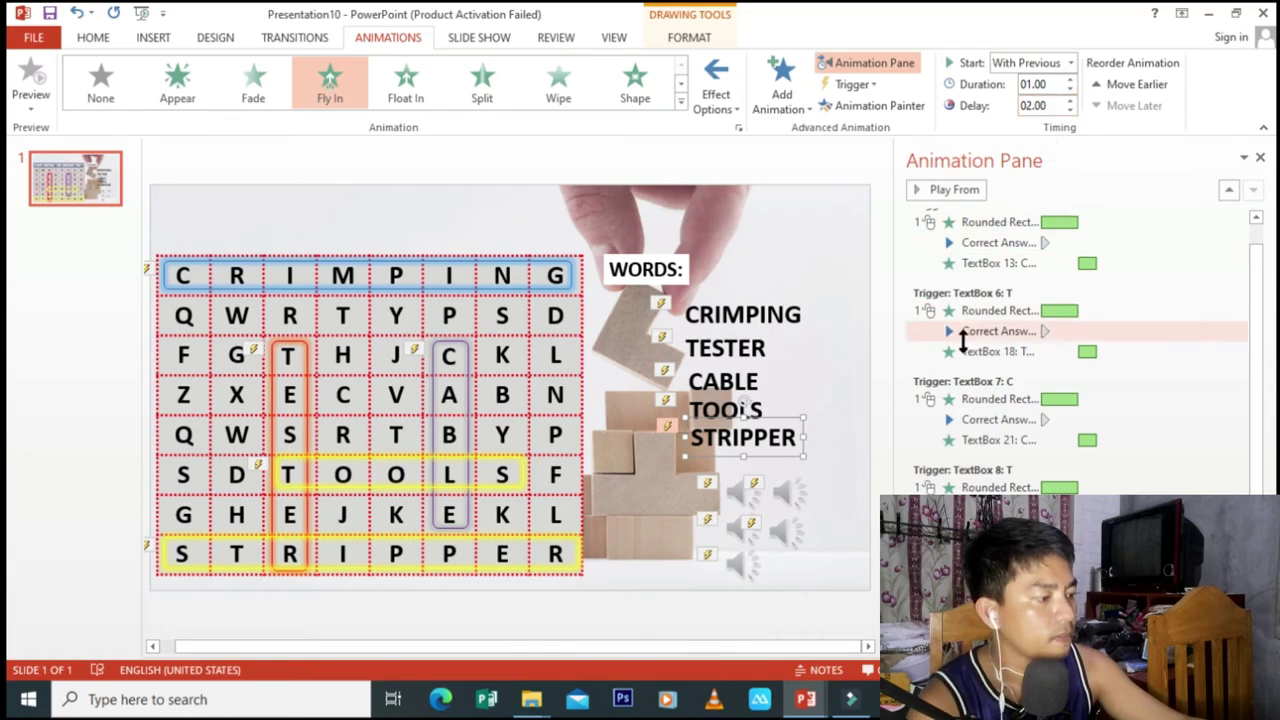
Step: Outline the bottom-row STRIPPER box in green and add a matching green glow
{"action": "left_click", "coordinate": [224, 540]}
{"action": "left_click", "coordinate": [652, 38]}
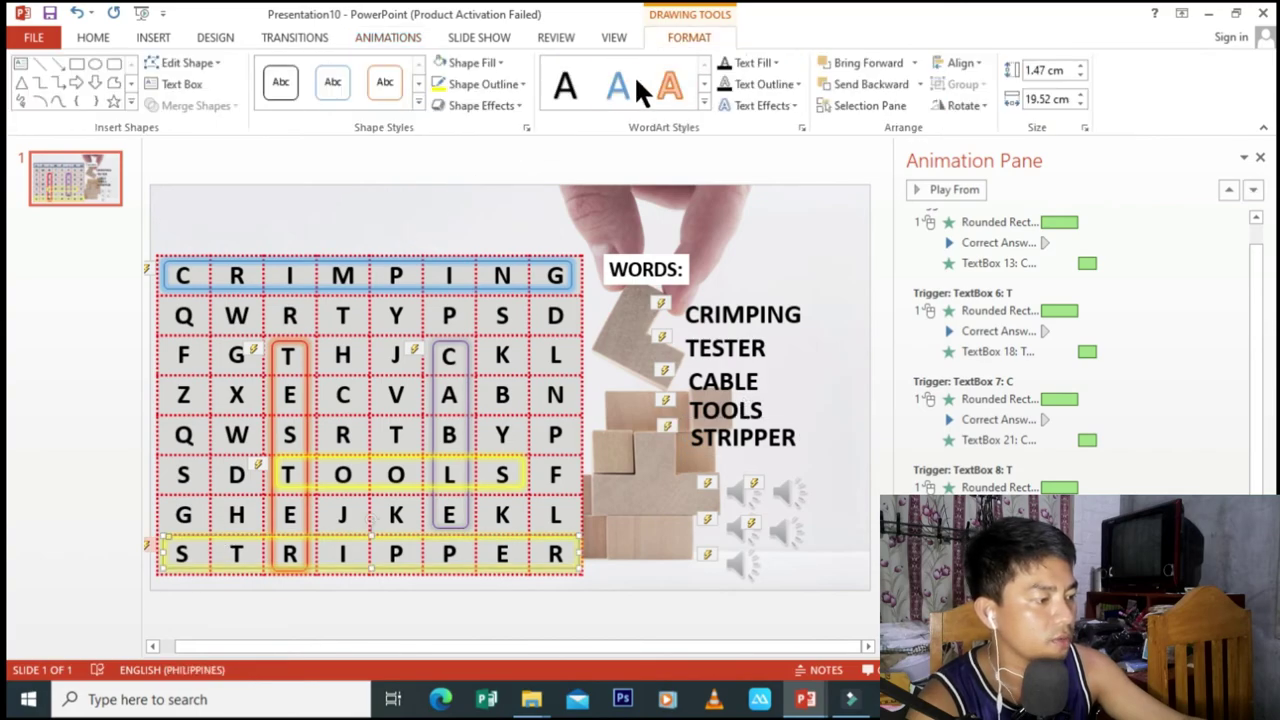
{"action": "left_click", "coordinate": [517, 84]}
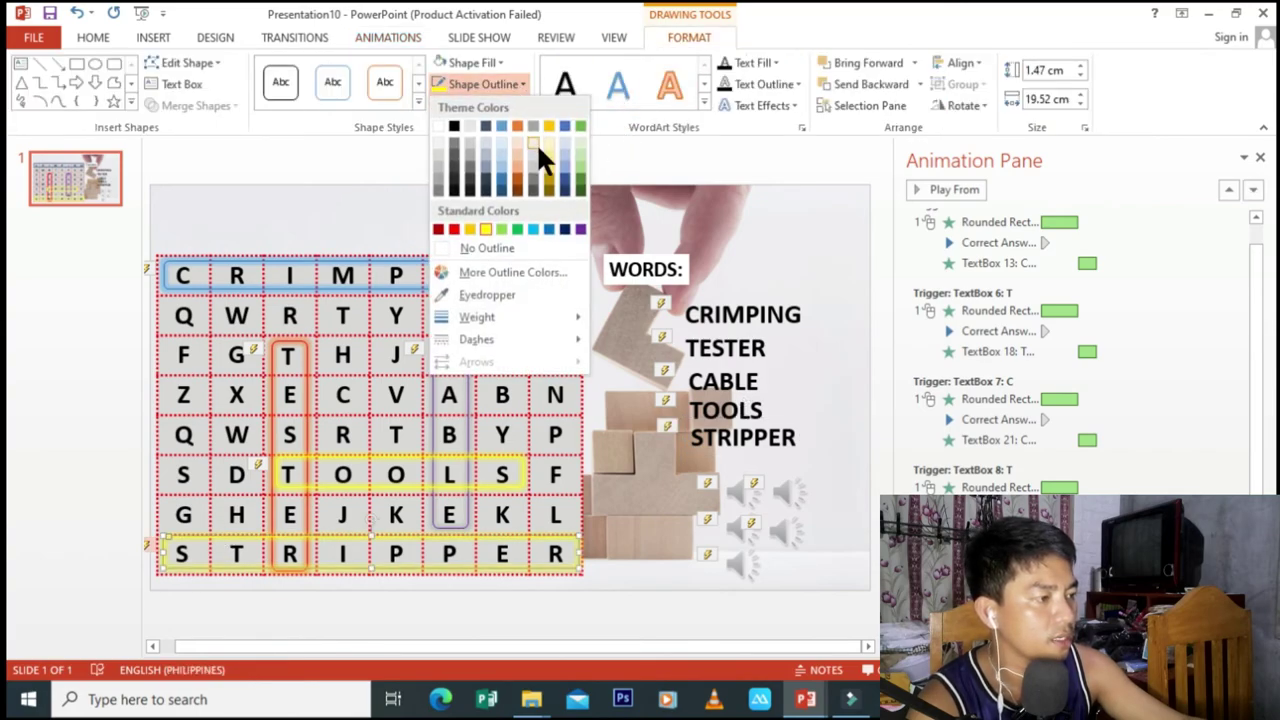
{"action": "left_click", "coordinate": [517, 228]}
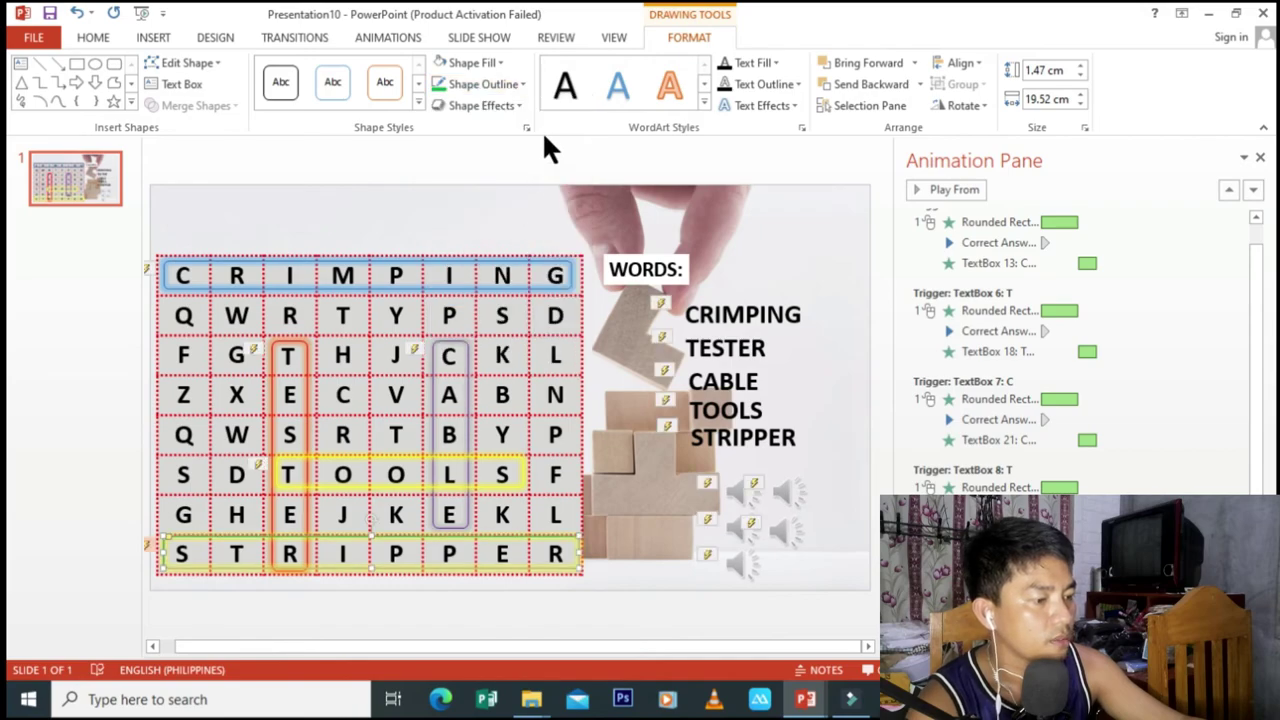
{"action": "left_click", "coordinate": [508, 106]}
{"action": "mouse_move", "coordinate": [486, 263]}
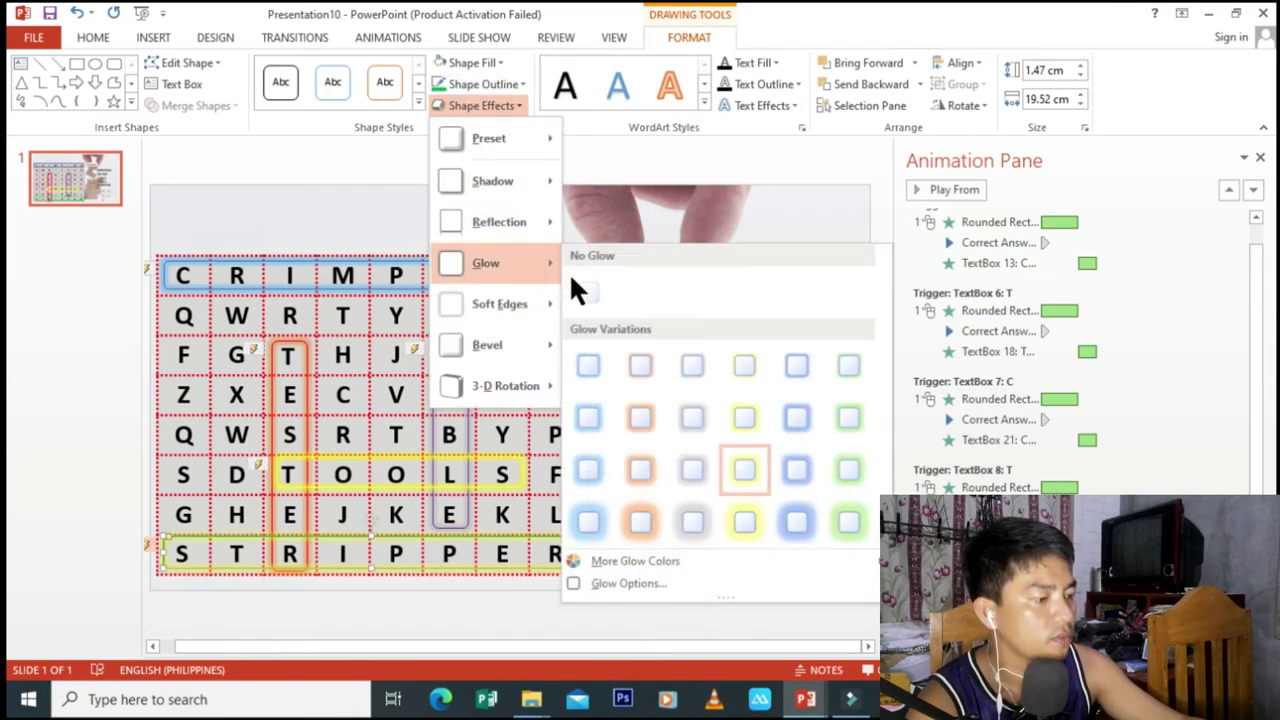
{"action": "left_click", "coordinate": [848, 472]}
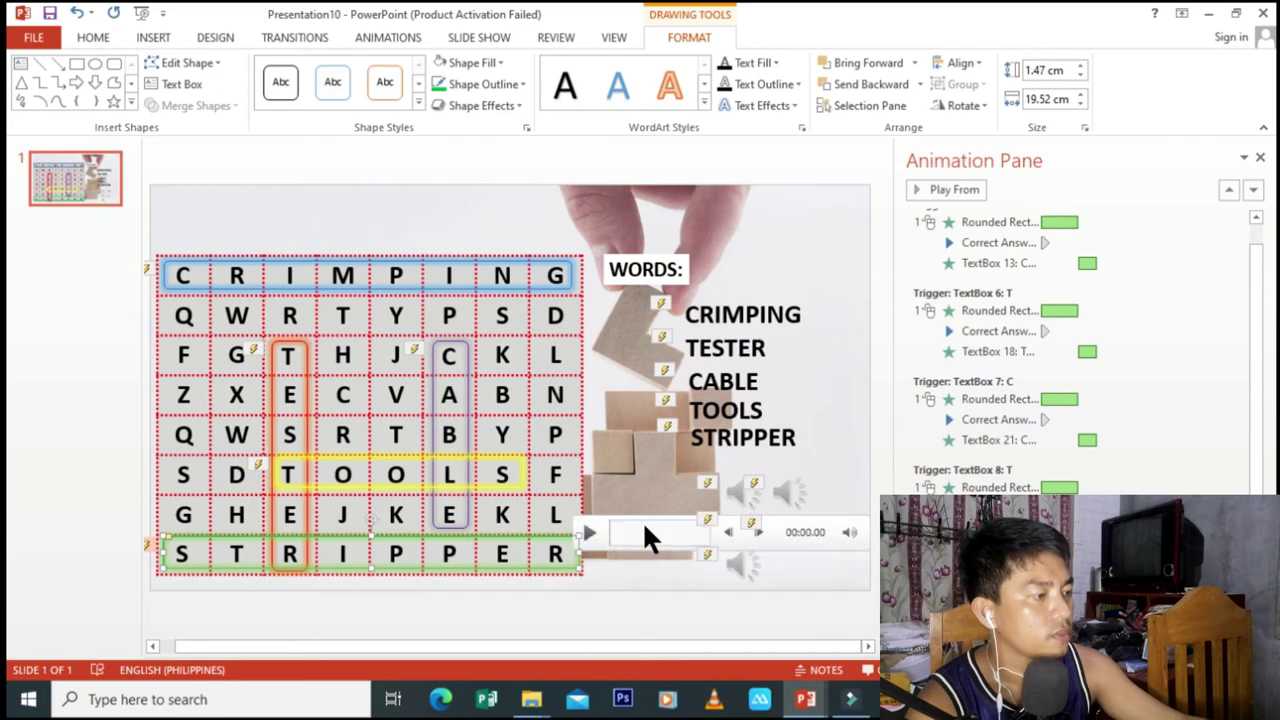
{"action": "left_click", "coordinate": [551, 474]}
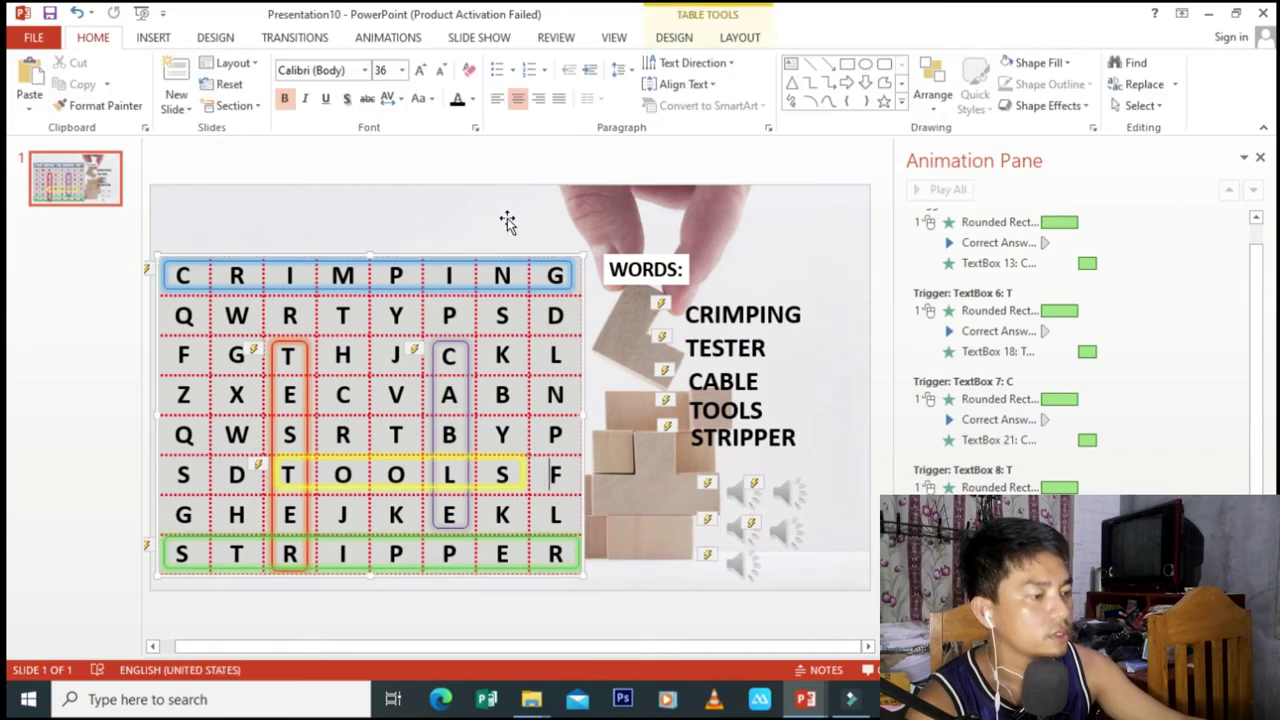
{"action": "left_click", "coordinate": [320, 200]}
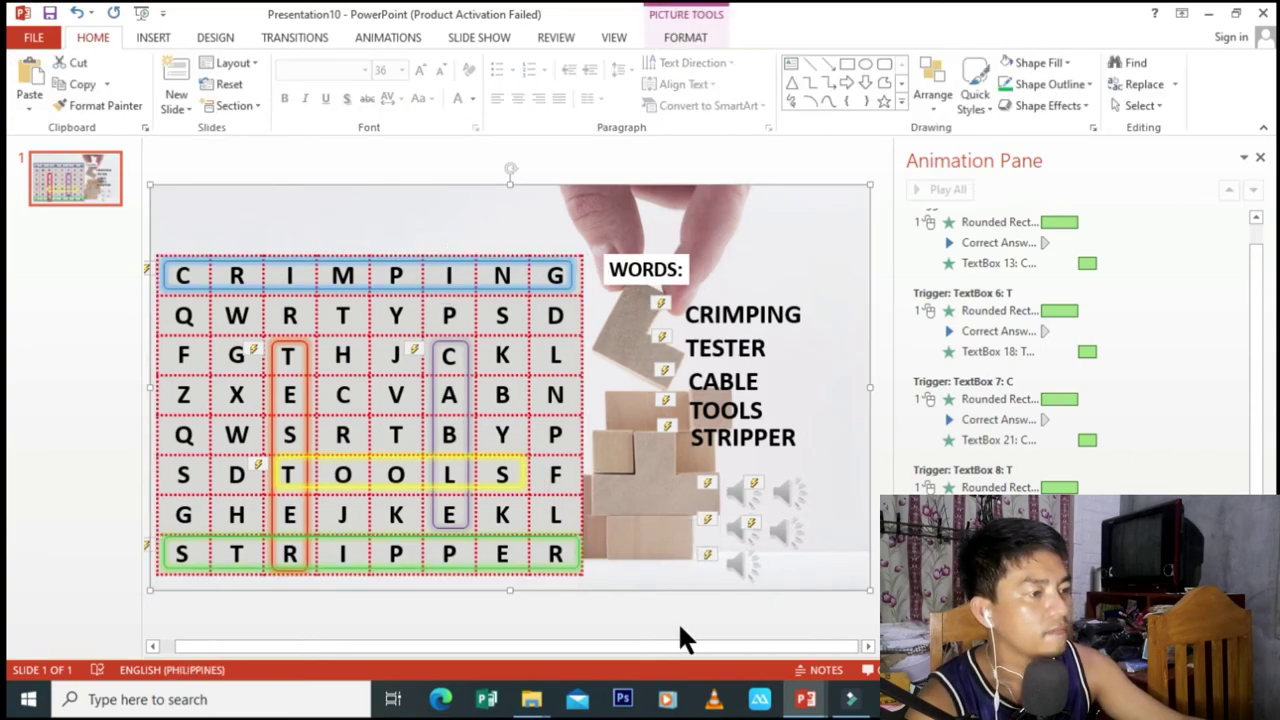
Step: Insert a WordArt title reading 'WORDCROSS PUZZLE' above the letter grid, shifted in from the left edge
{"action": "left_click", "coordinate": [153, 37]}
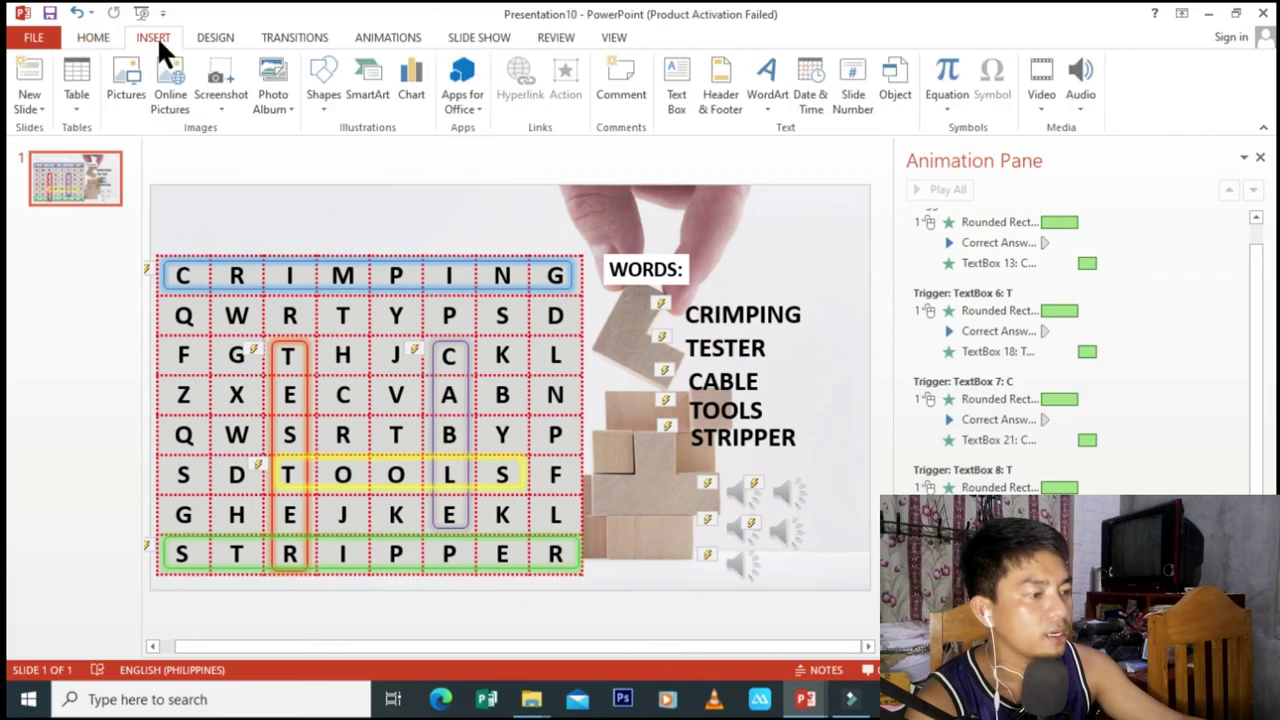
{"action": "left_click", "coordinate": [768, 100]}
{"action": "left_click", "coordinate": [785, 255]}
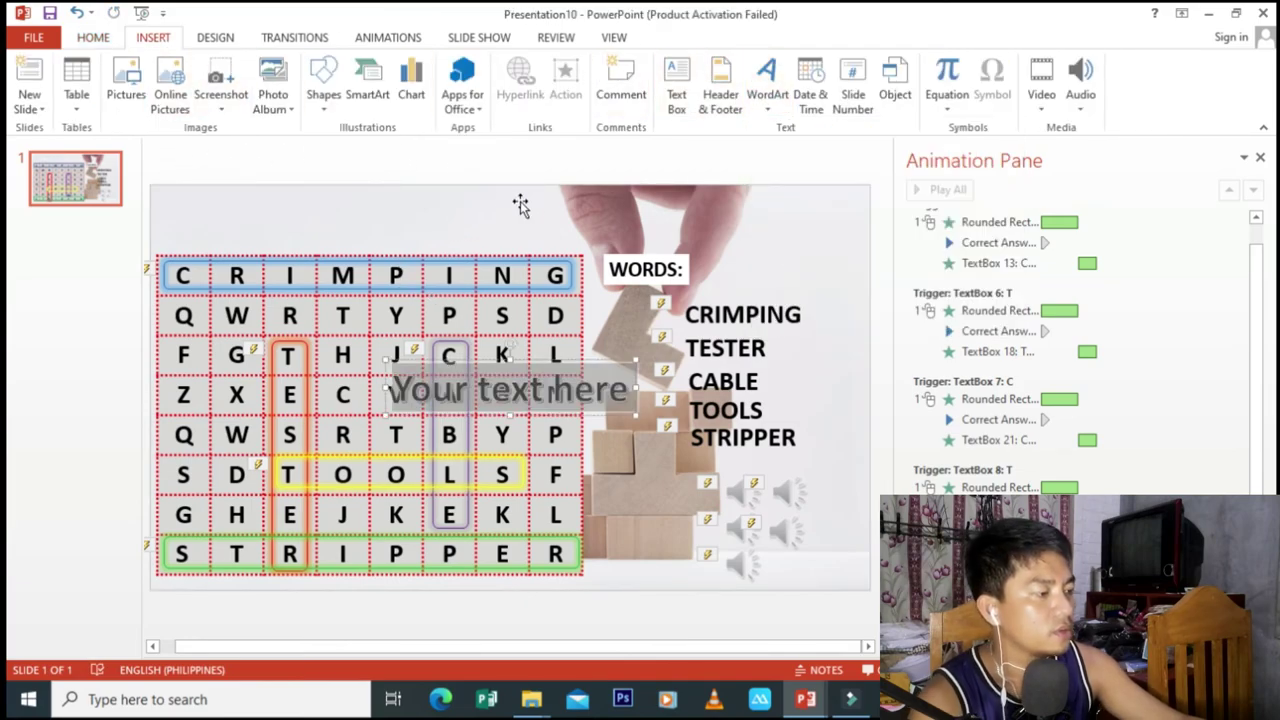
{"action": "left_click_drag", "start_coordinate": [530, 380], "coordinate": [338, 202]}
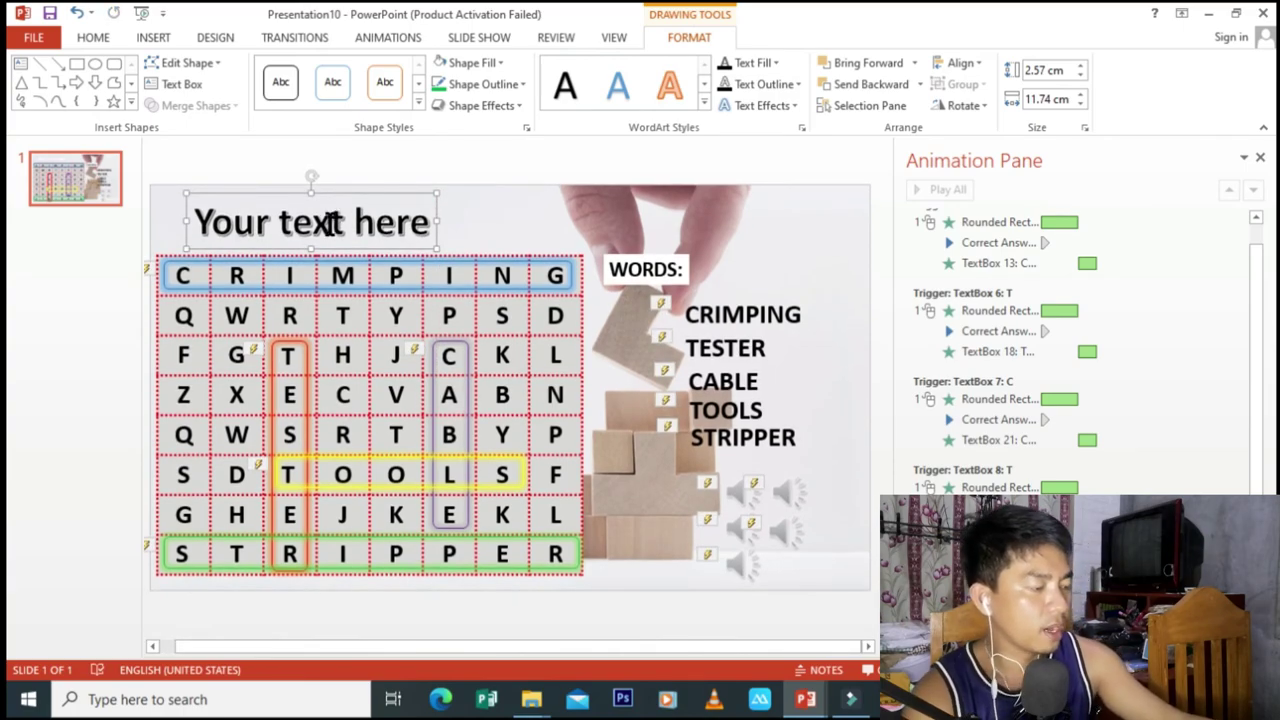
{"action": "type", "text": "W"}
{"action": "key", "text": "ctrl+a"}
{"action": "type", "text": "W"}
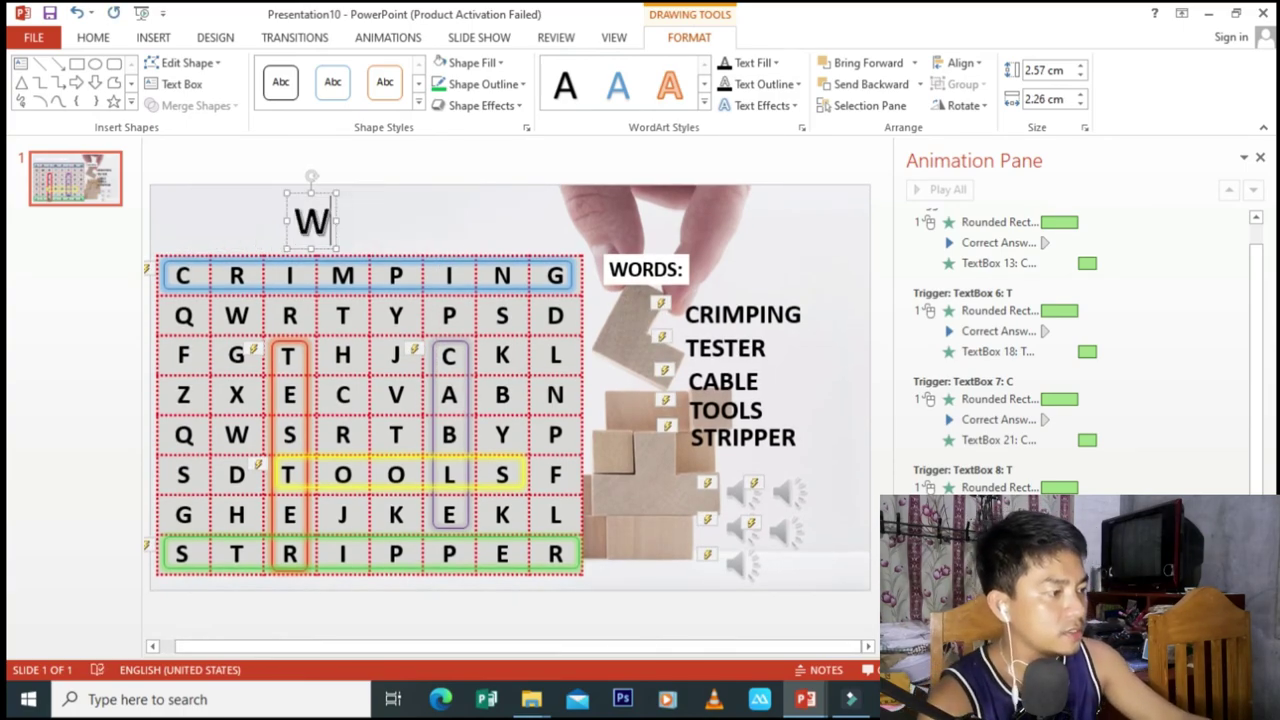
{"action": "type", "text": "ORDCRO"}
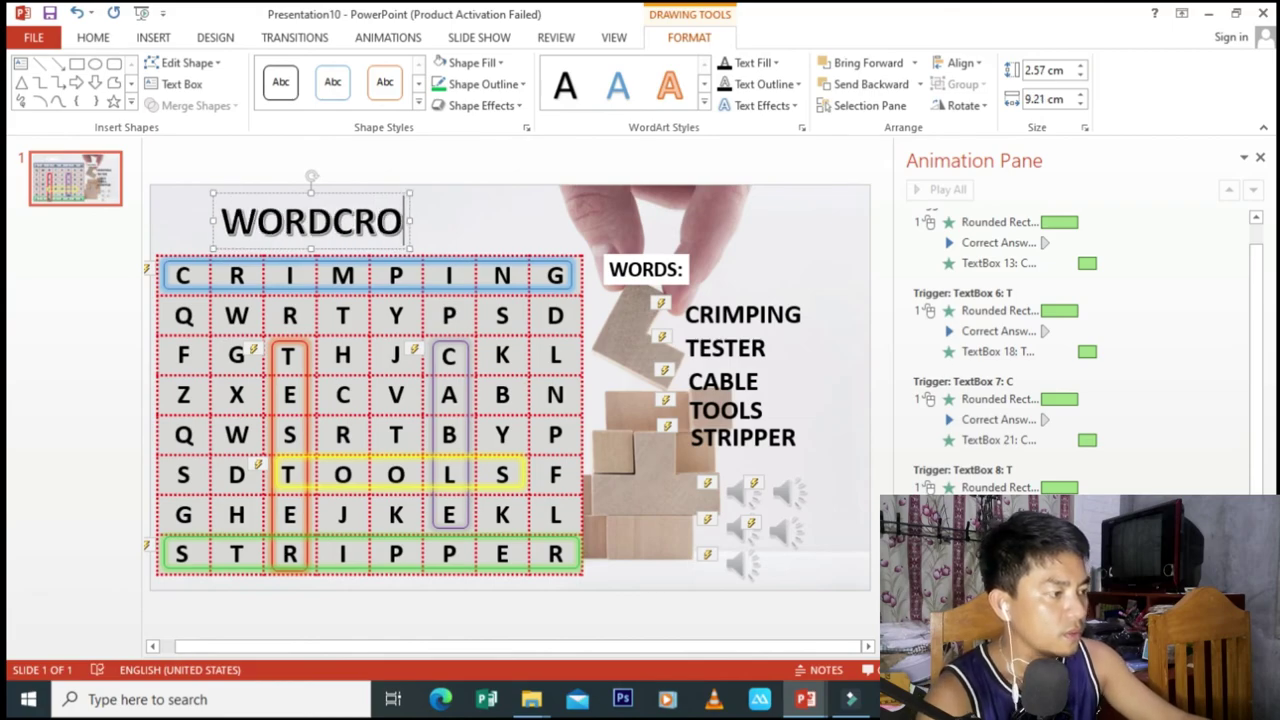
{"action": "type", "text": "SS PUZZ"}
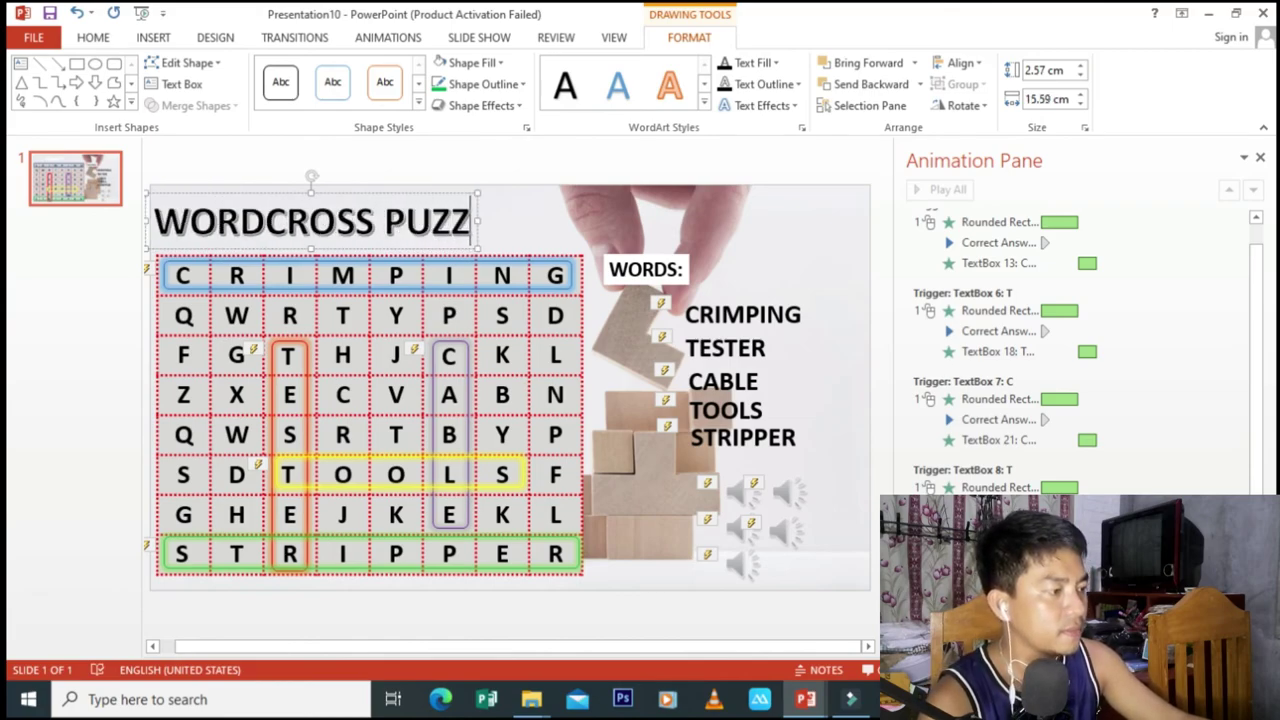
{"action": "type", "text": "LE"}
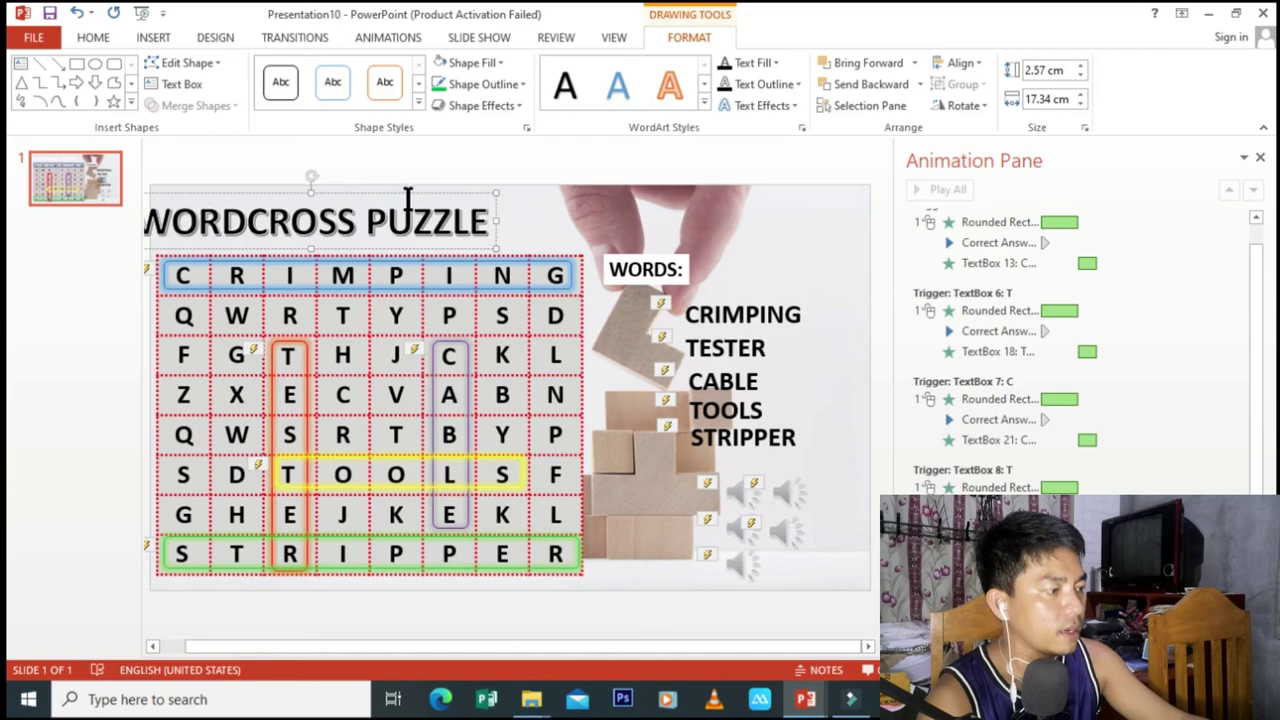
{"action": "left_click_drag", "start_coordinate": [408, 192], "coordinate": [448, 193]}
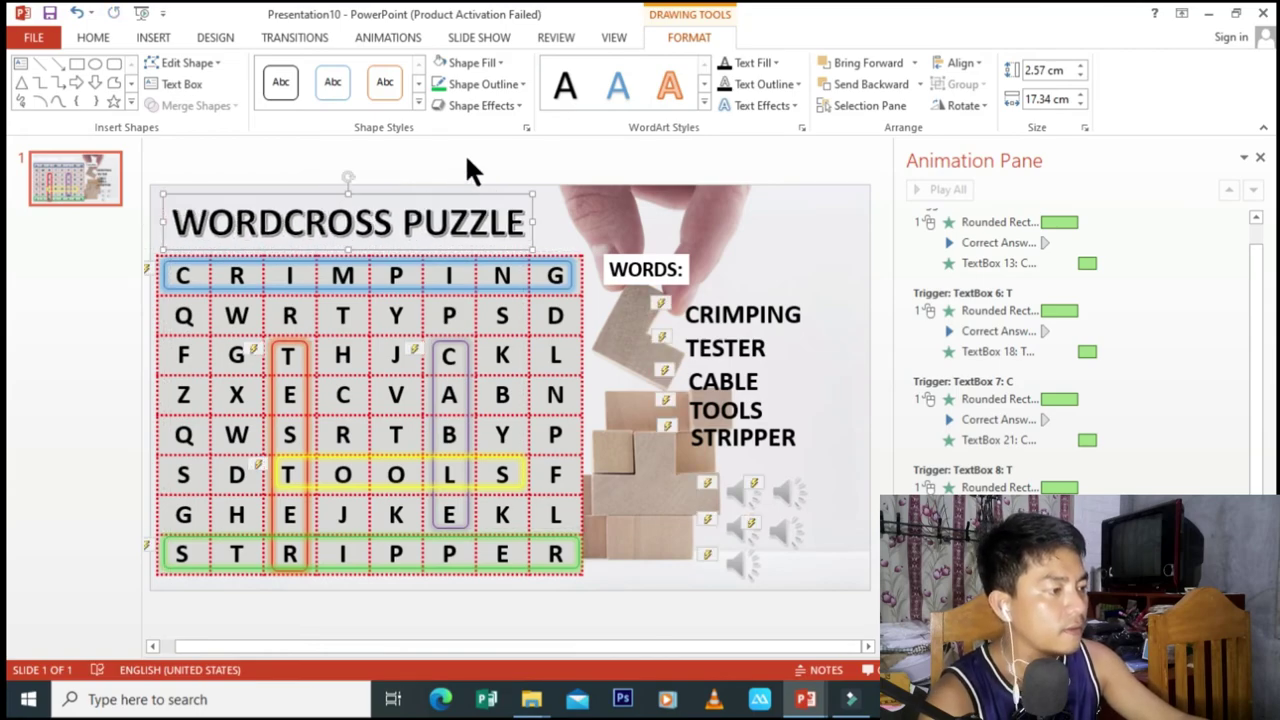
{"action": "left_click", "coordinate": [467, 157]}
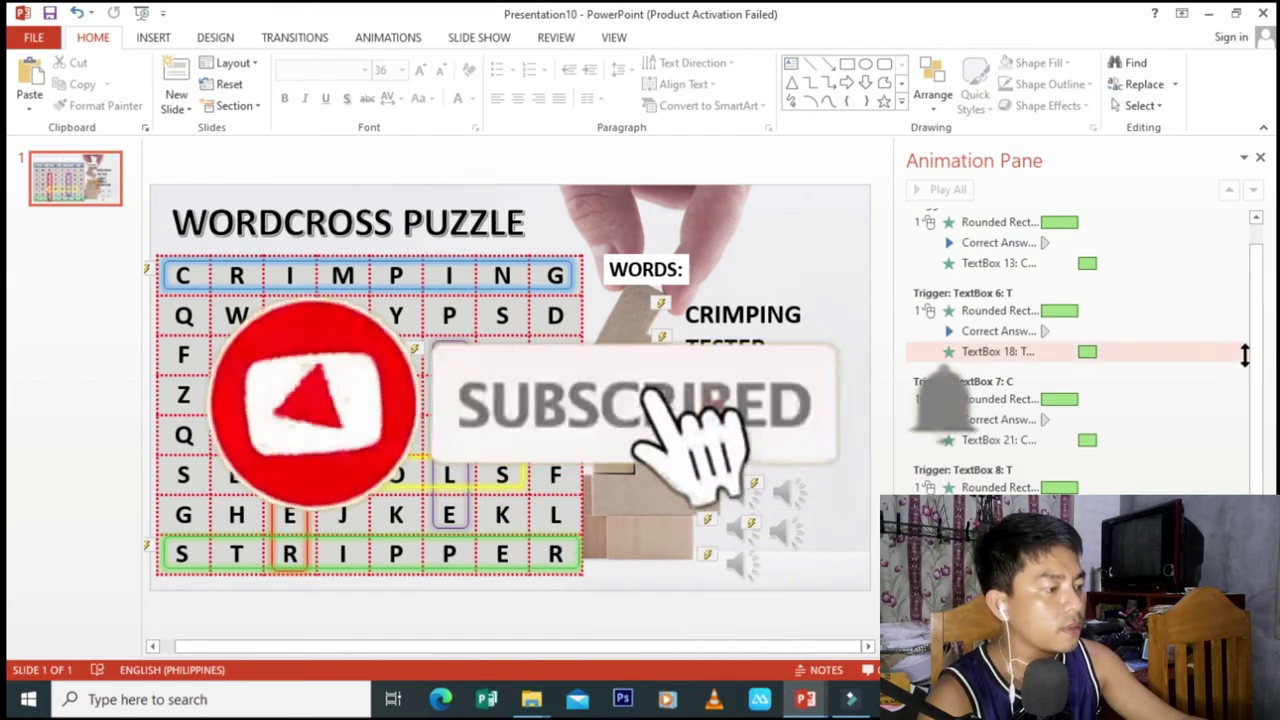
Step: Preview the puzzle slide as a full-screen slide show, then return to editing
{"action": "scroll", "coordinate": [1250, 340], "scroll_direction": "up", "scroll_amount": 2}
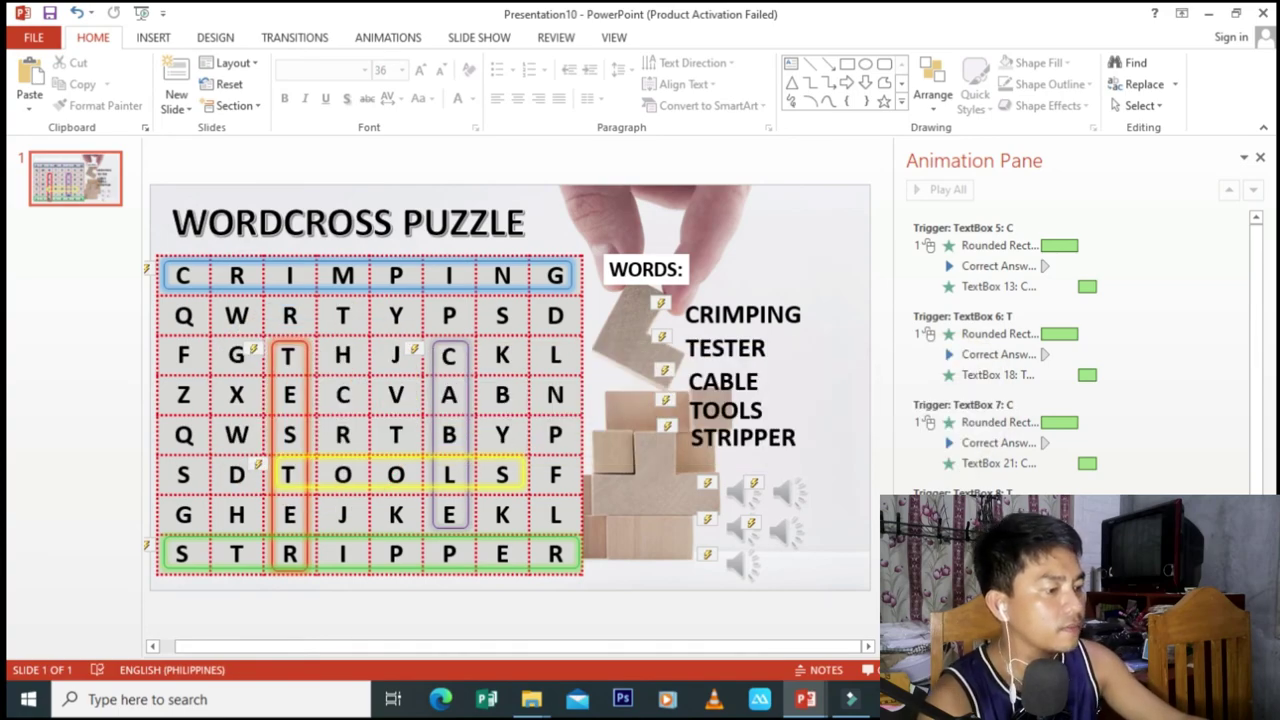
{"action": "key", "text": "F5"}
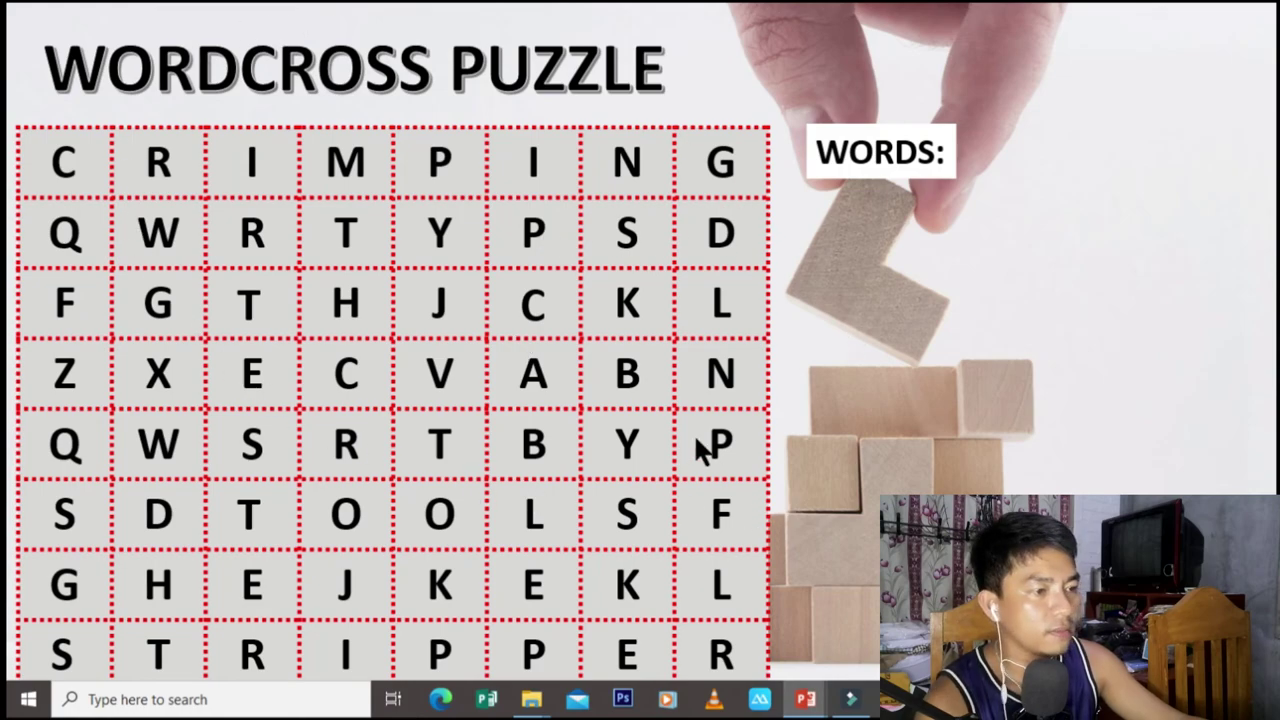
{"action": "key", "text": "Escape"}
{"action": "left_click", "coordinate": [153, 38]}
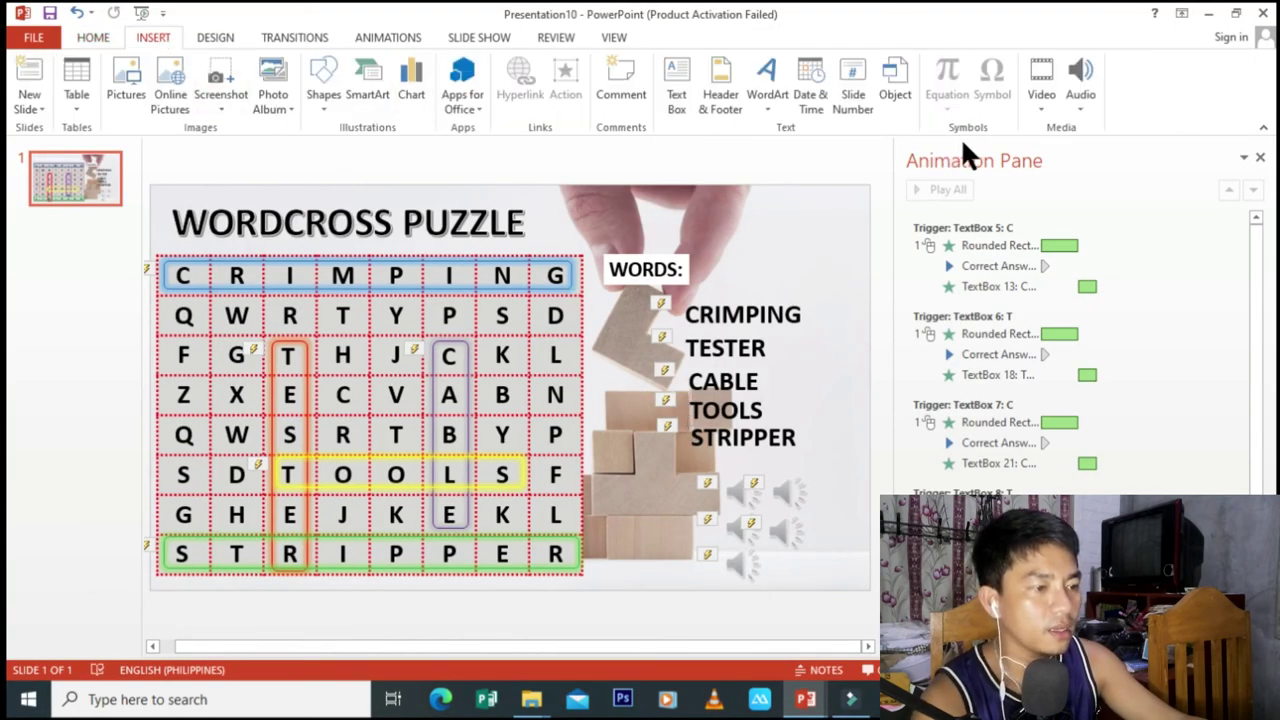
Step: Insert the SINE audio file from this PC and move it to the slide's top-right corner
{"action": "left_click", "coordinate": [1082, 97]}
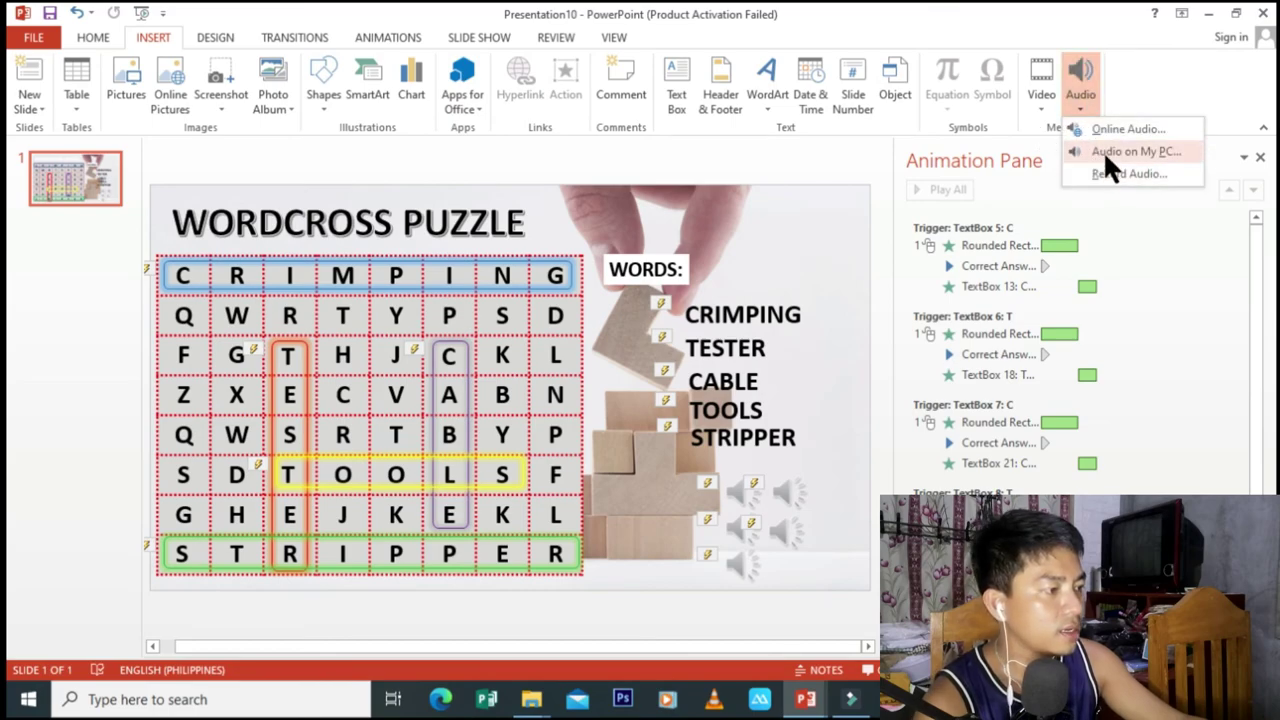
{"action": "left_click", "coordinate": [1103, 150]}
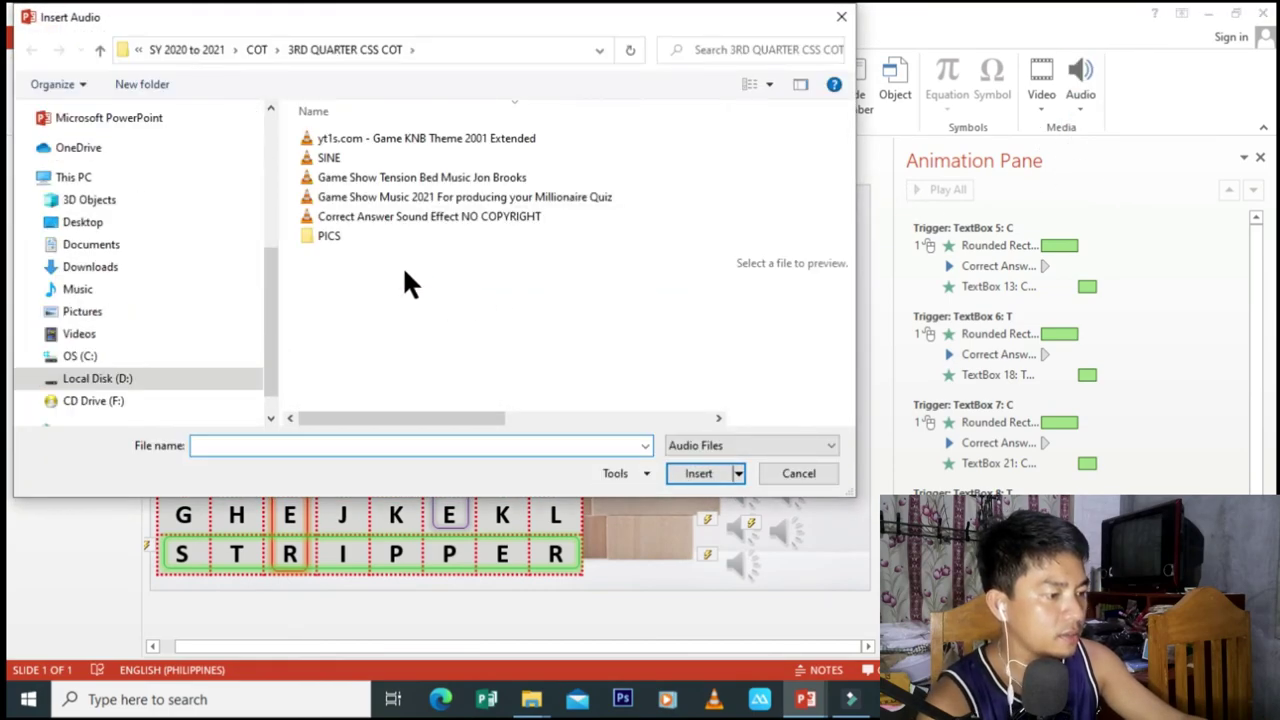
{"action": "left_click", "coordinate": [326, 156]}
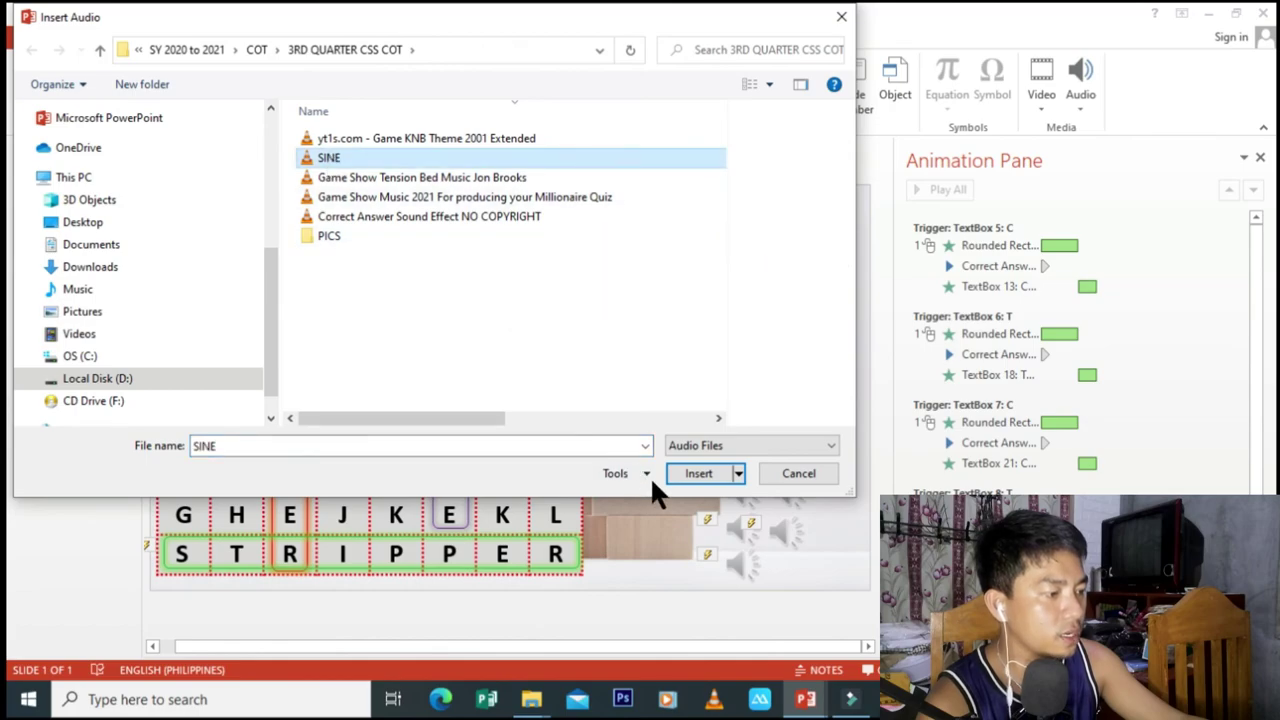
{"action": "left_click", "coordinate": [686, 474]}
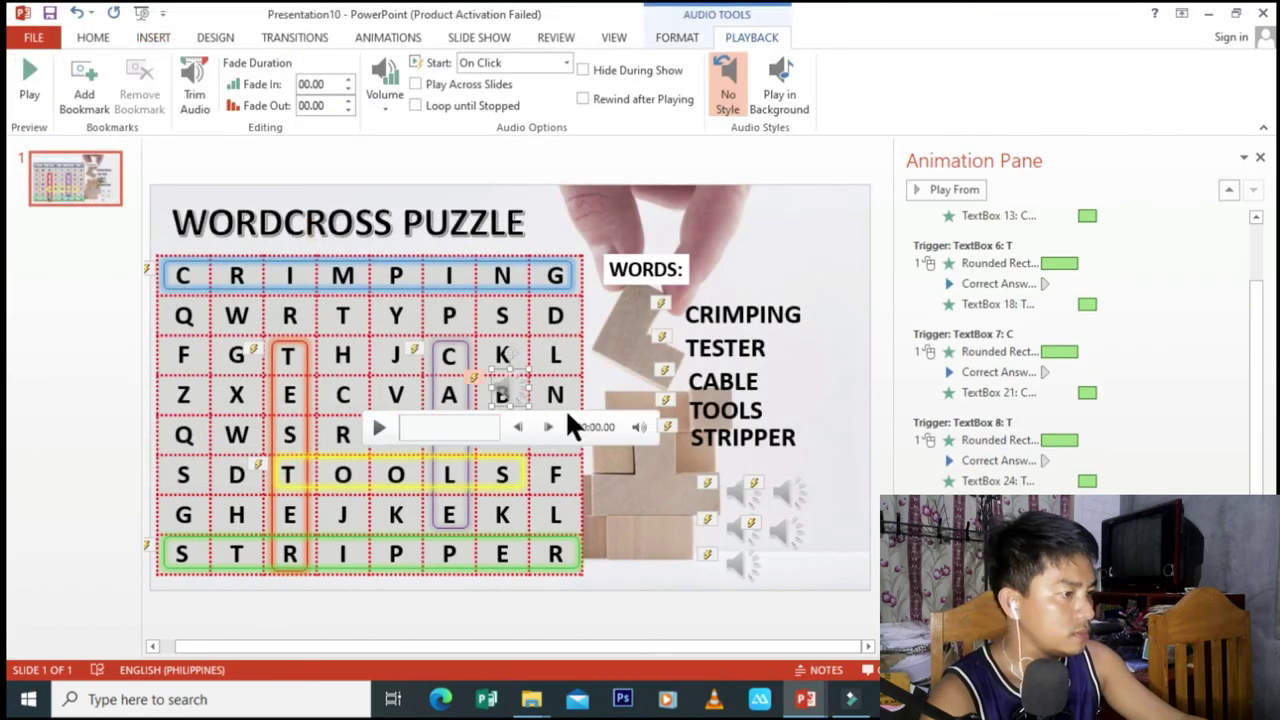
{"action": "mouse_move", "coordinate": [502, 393]}
{"action": "left_mouse_down"}
{"action": "mouse_move", "coordinate": [820, 214]}
{"action": "mouse_move", "coordinate": [765, 270]}
{"action": "left_mouse_up"}
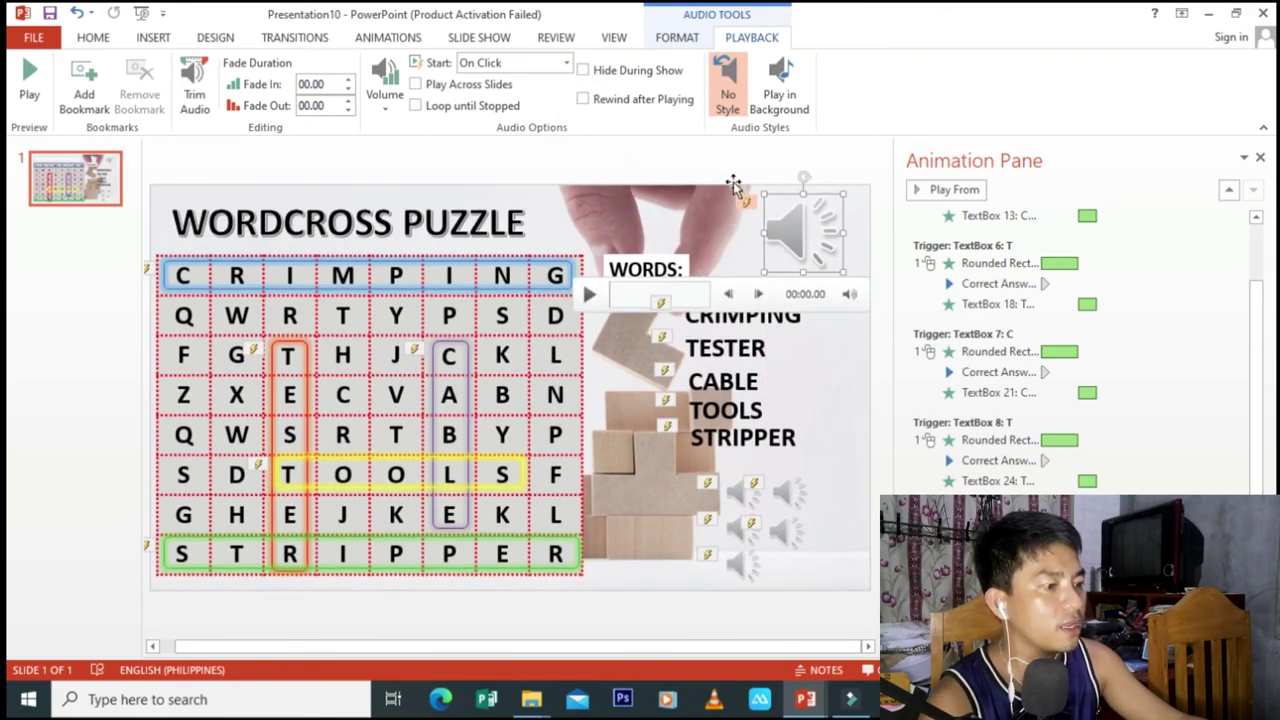
Step: Hide the SINE audio during the show, start it Automatically, preview it, and run the show
{"action": "left_click", "coordinate": [584, 70]}
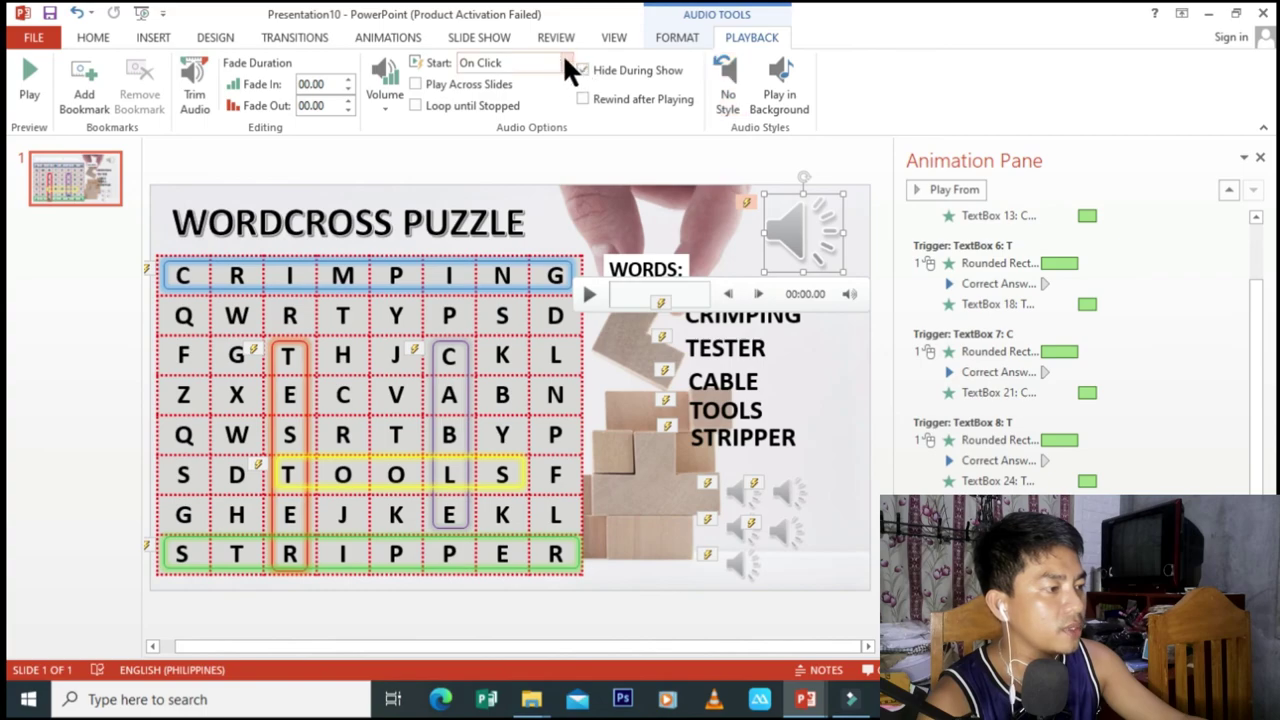
{"action": "left_click", "coordinate": [566, 62]}
{"action": "left_click", "coordinate": [520, 84]}
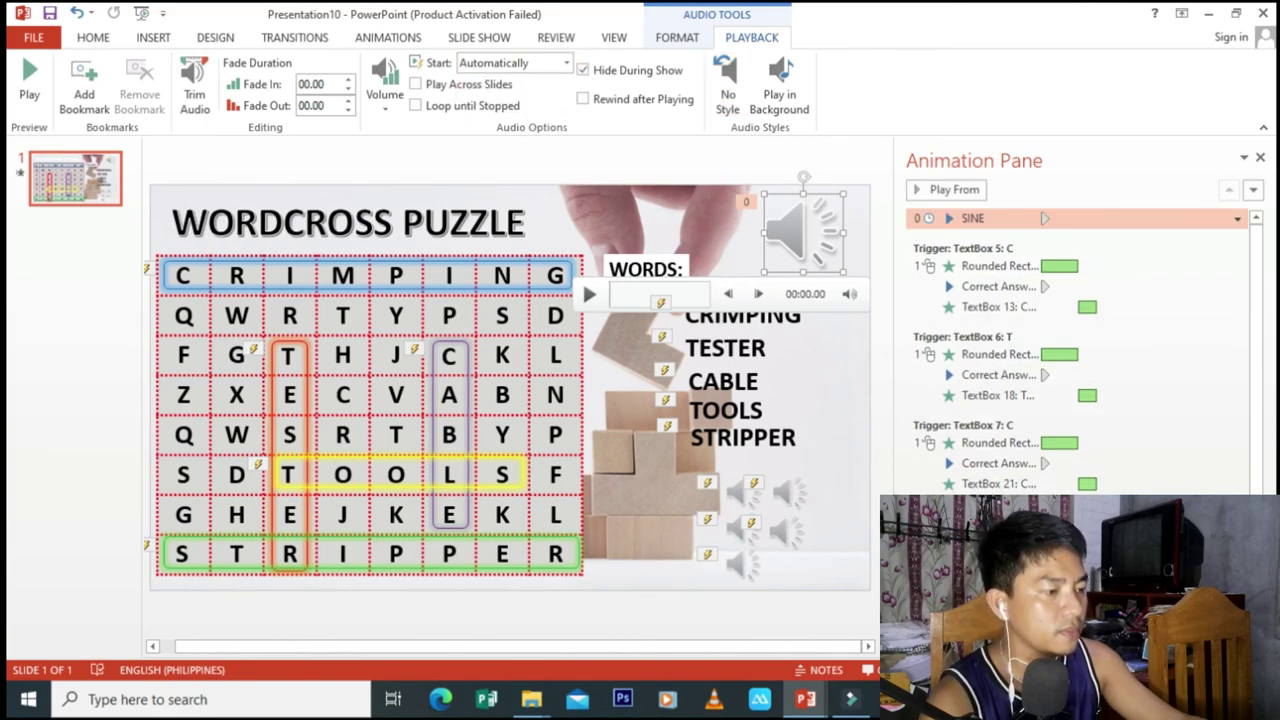
{"action": "left_click", "coordinate": [584, 296]}
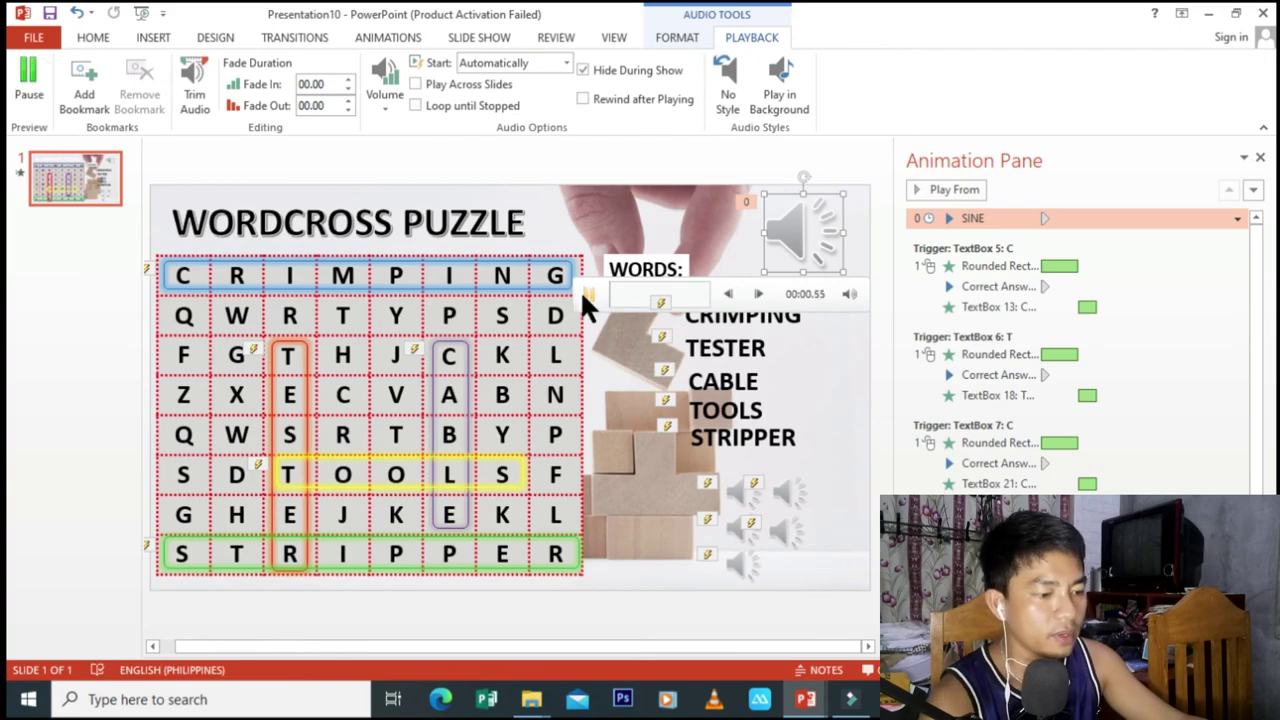
{"action": "left_click", "coordinate": [590, 298]}
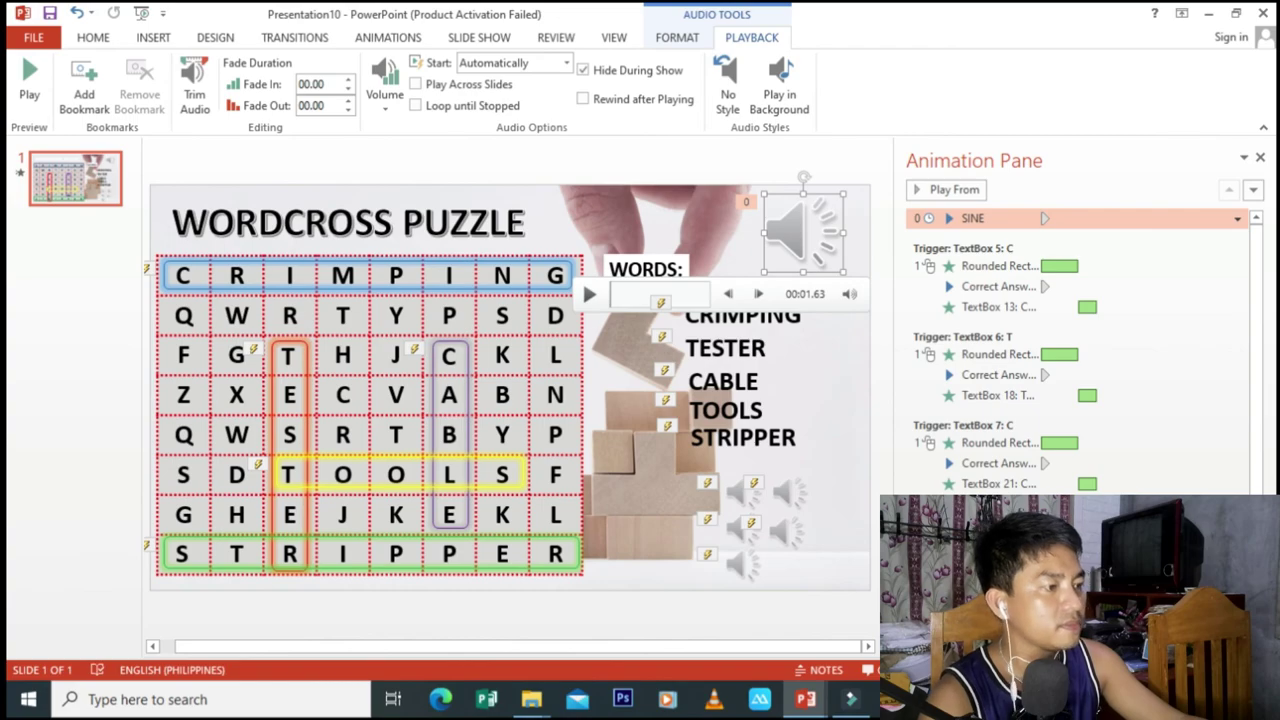
{"action": "key", "text": "F5"}
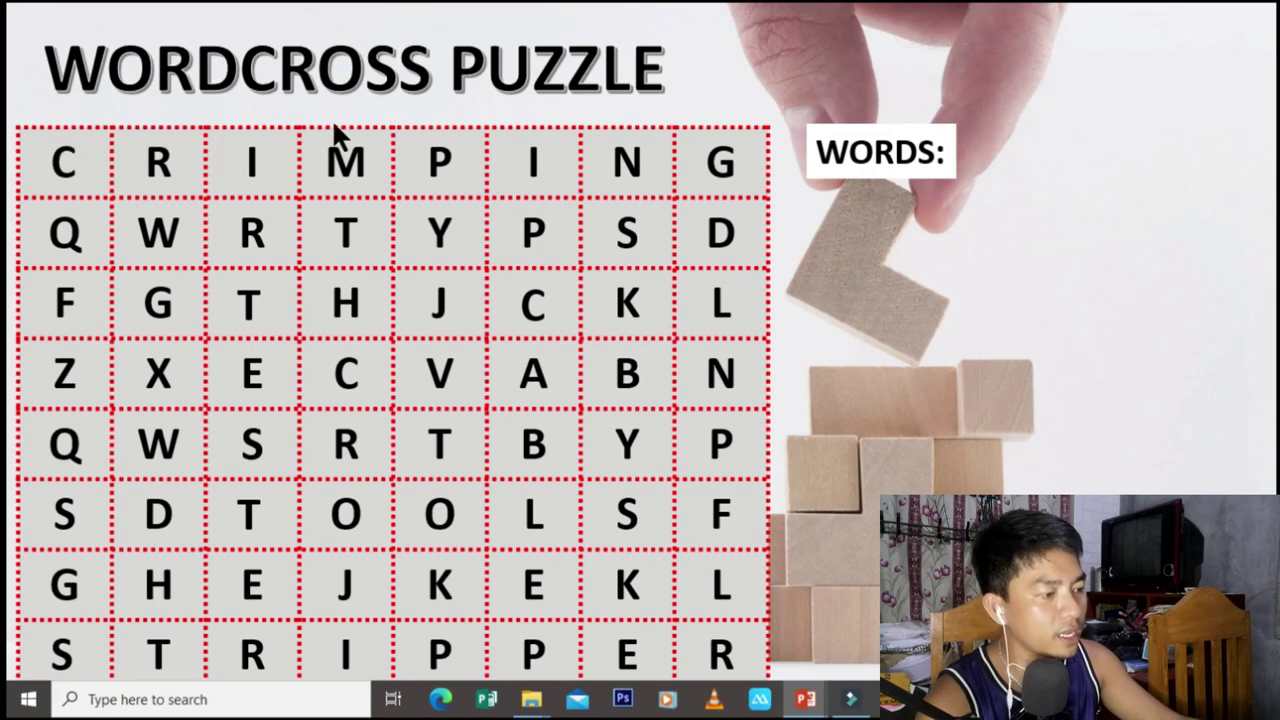
Step: In the slide show, reveal the CABLE, CRIMPING, STRIPPER, TOOLS and TESTER highlights in the grid
{"action": "left_click", "coordinate": [535, 303]}
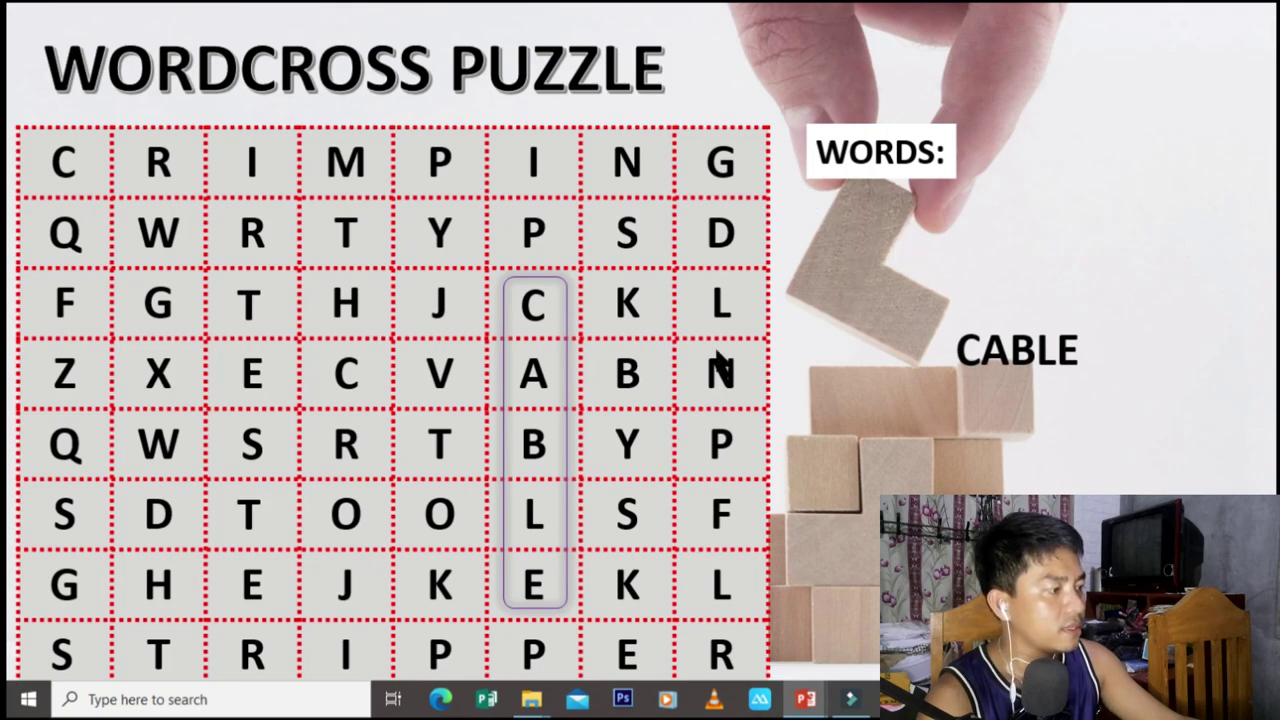
{"action": "left_click", "coordinate": [64, 176]}
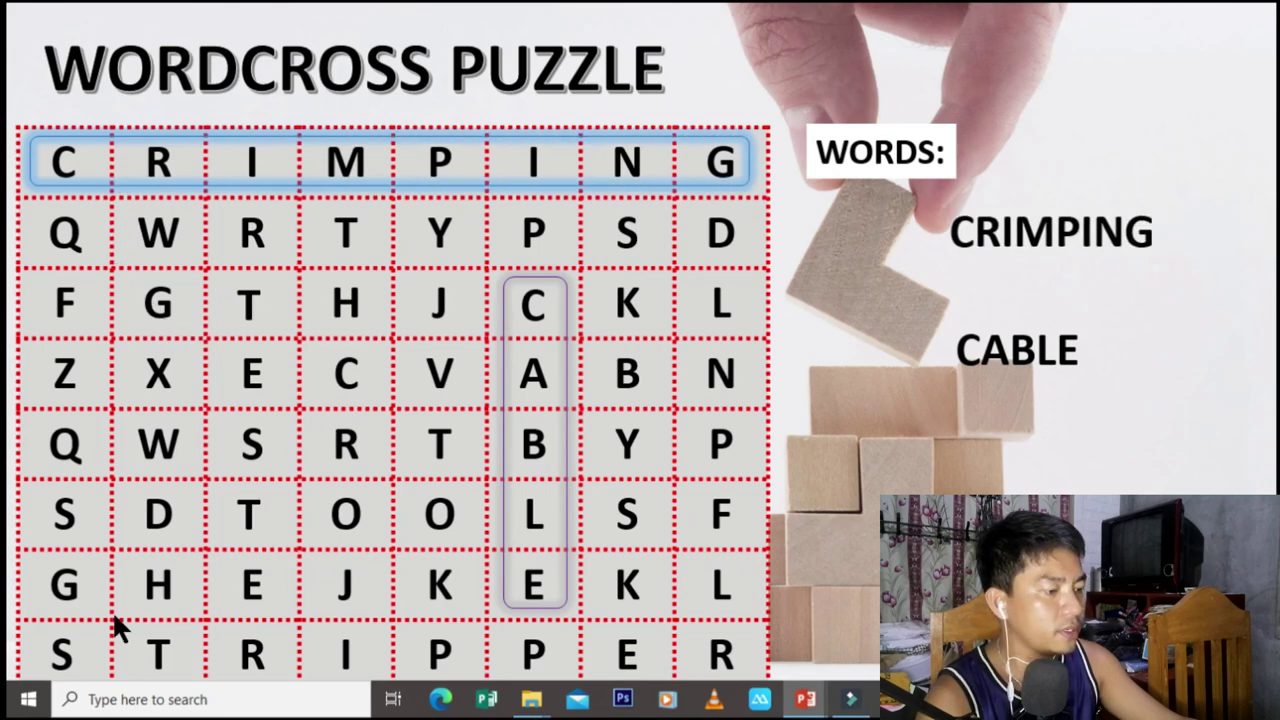
{"action": "left_click", "coordinate": [58, 662]}
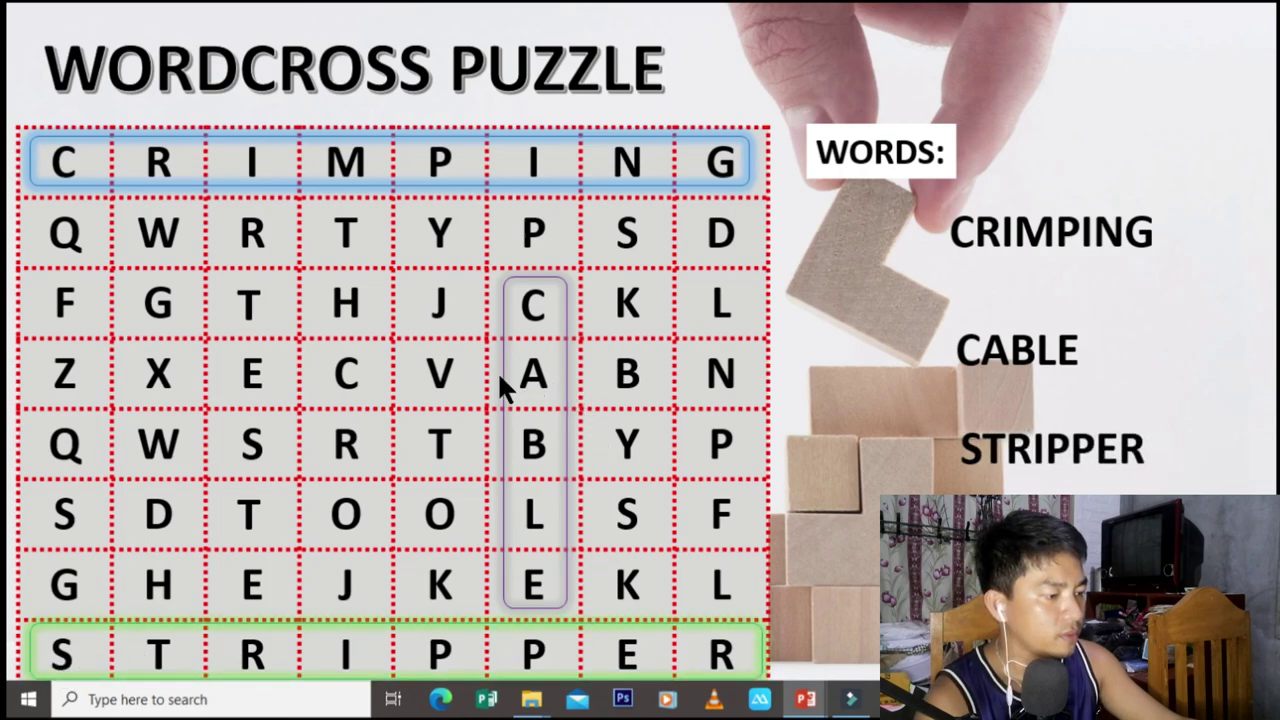
{"action": "left_click", "coordinate": [250, 517]}
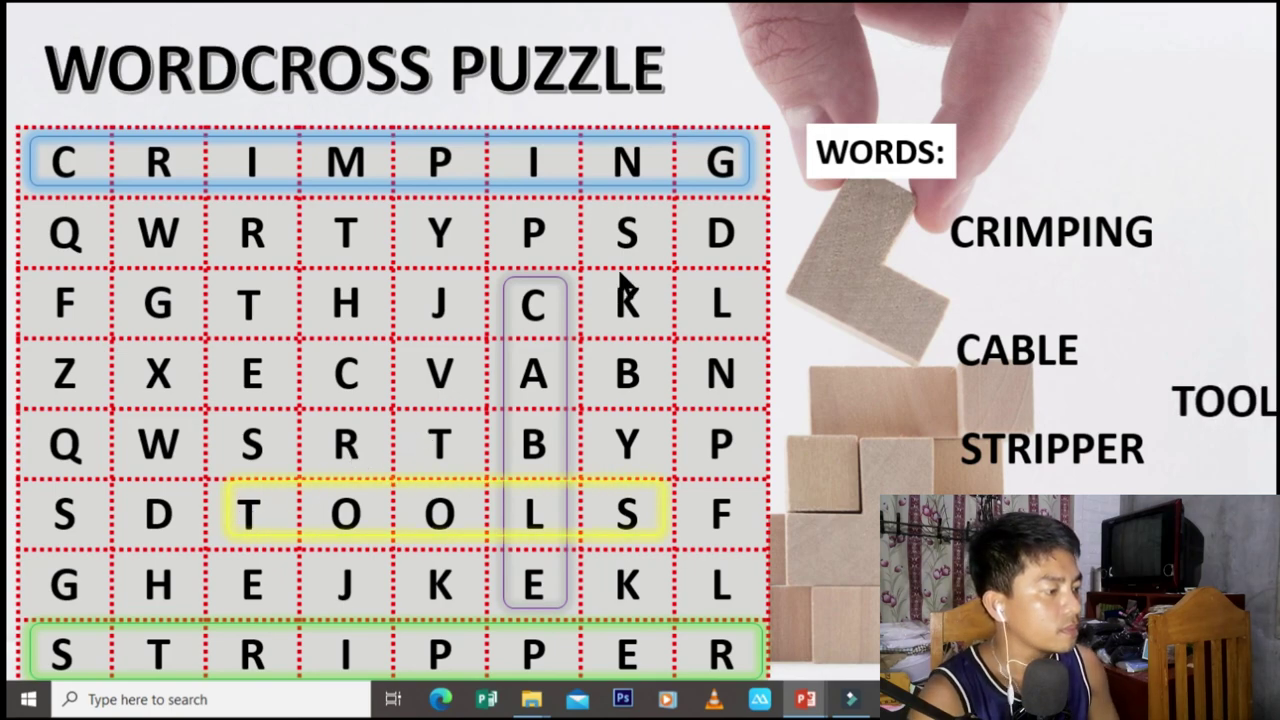
{"action": "left_click", "coordinate": [255, 313]}
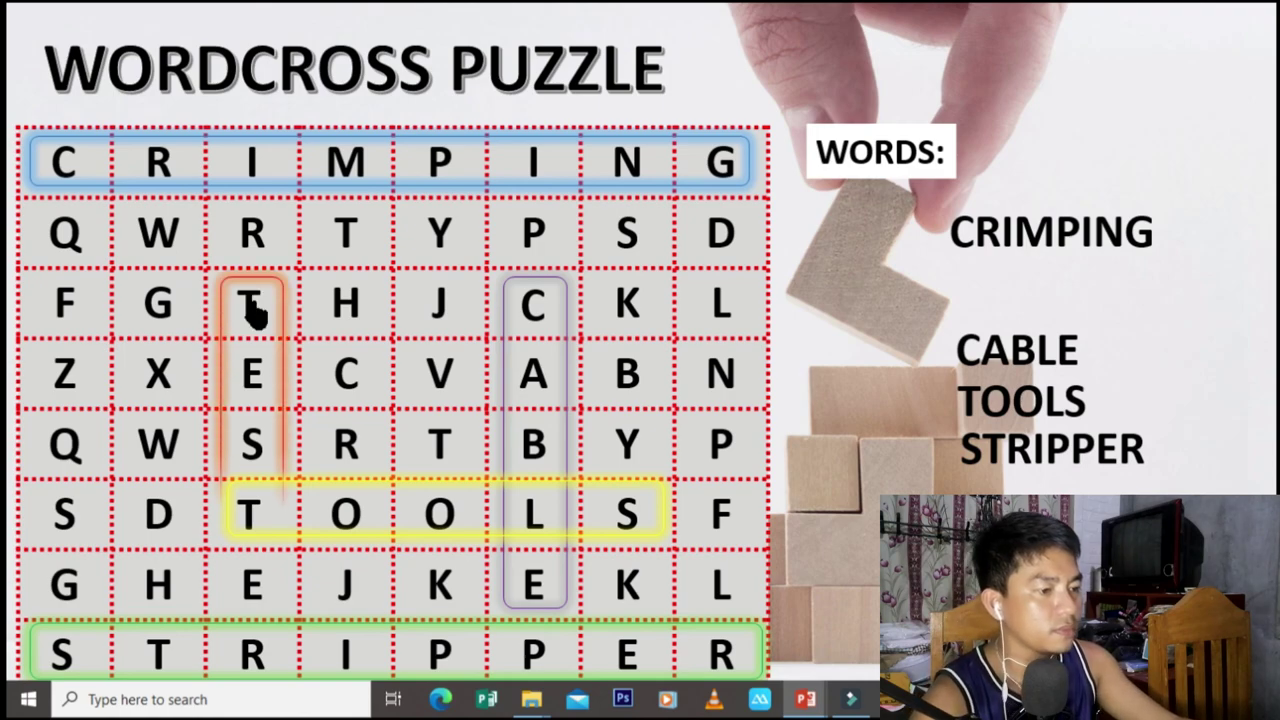